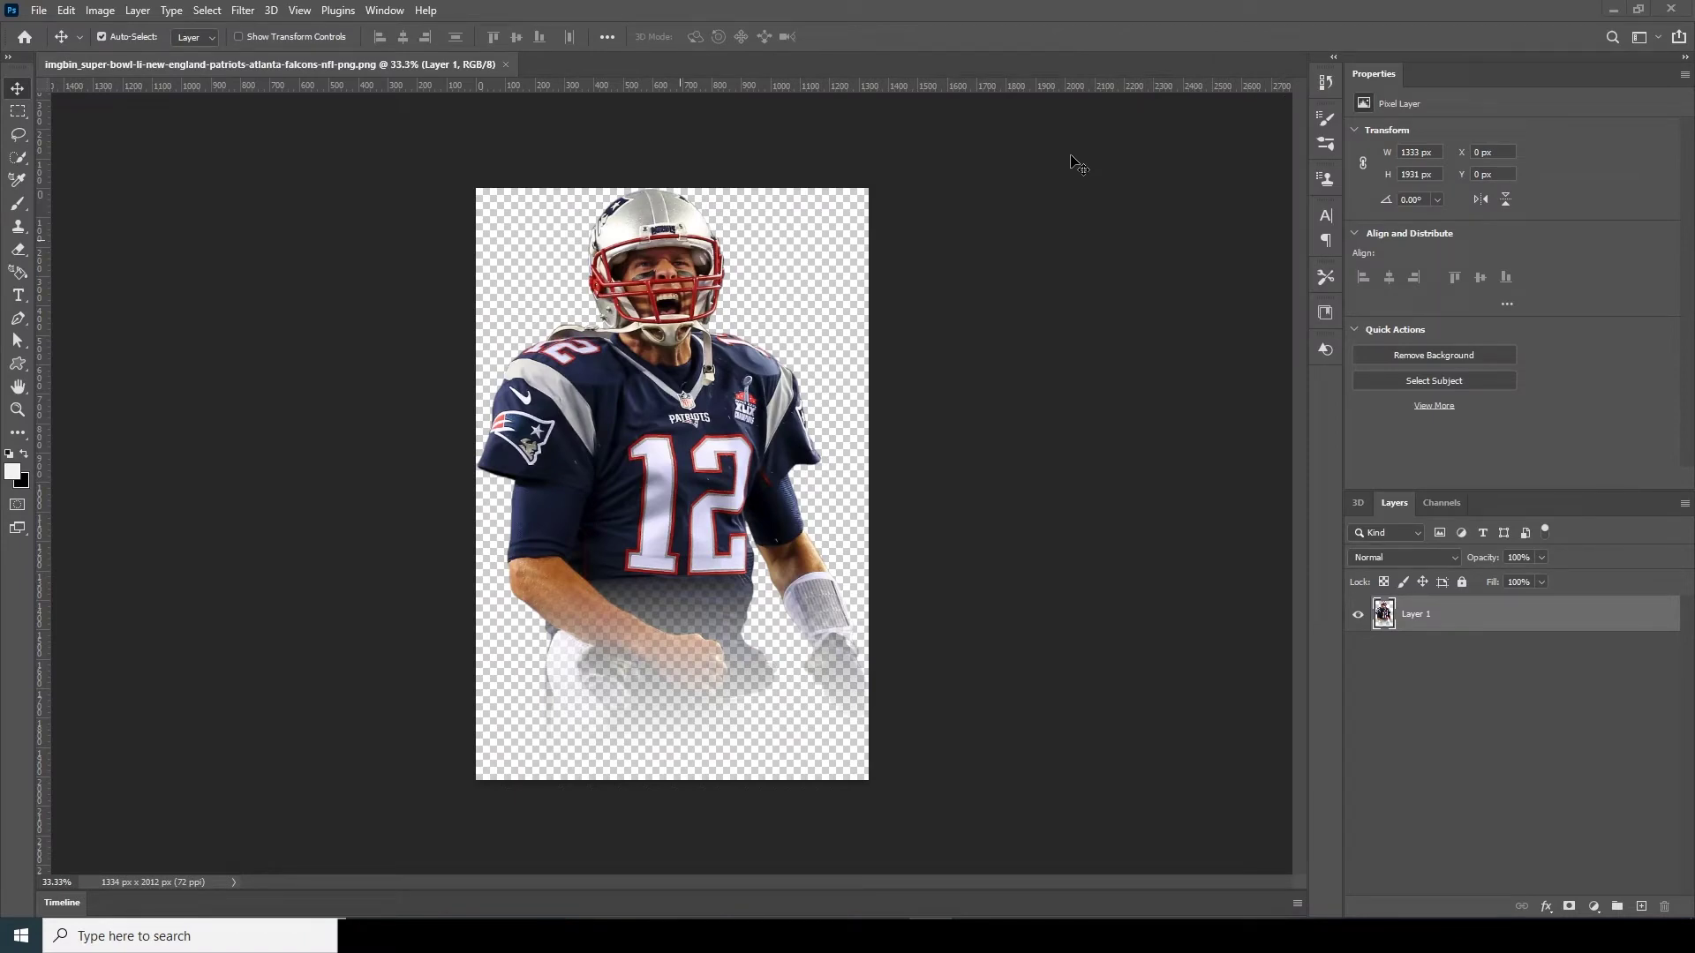
Step: Create a new 1080 x 1350 px portrait document at 300 pixels/inch, RGB Color, 16 bit, with a white background
click(39, 12)
click(55, 26)
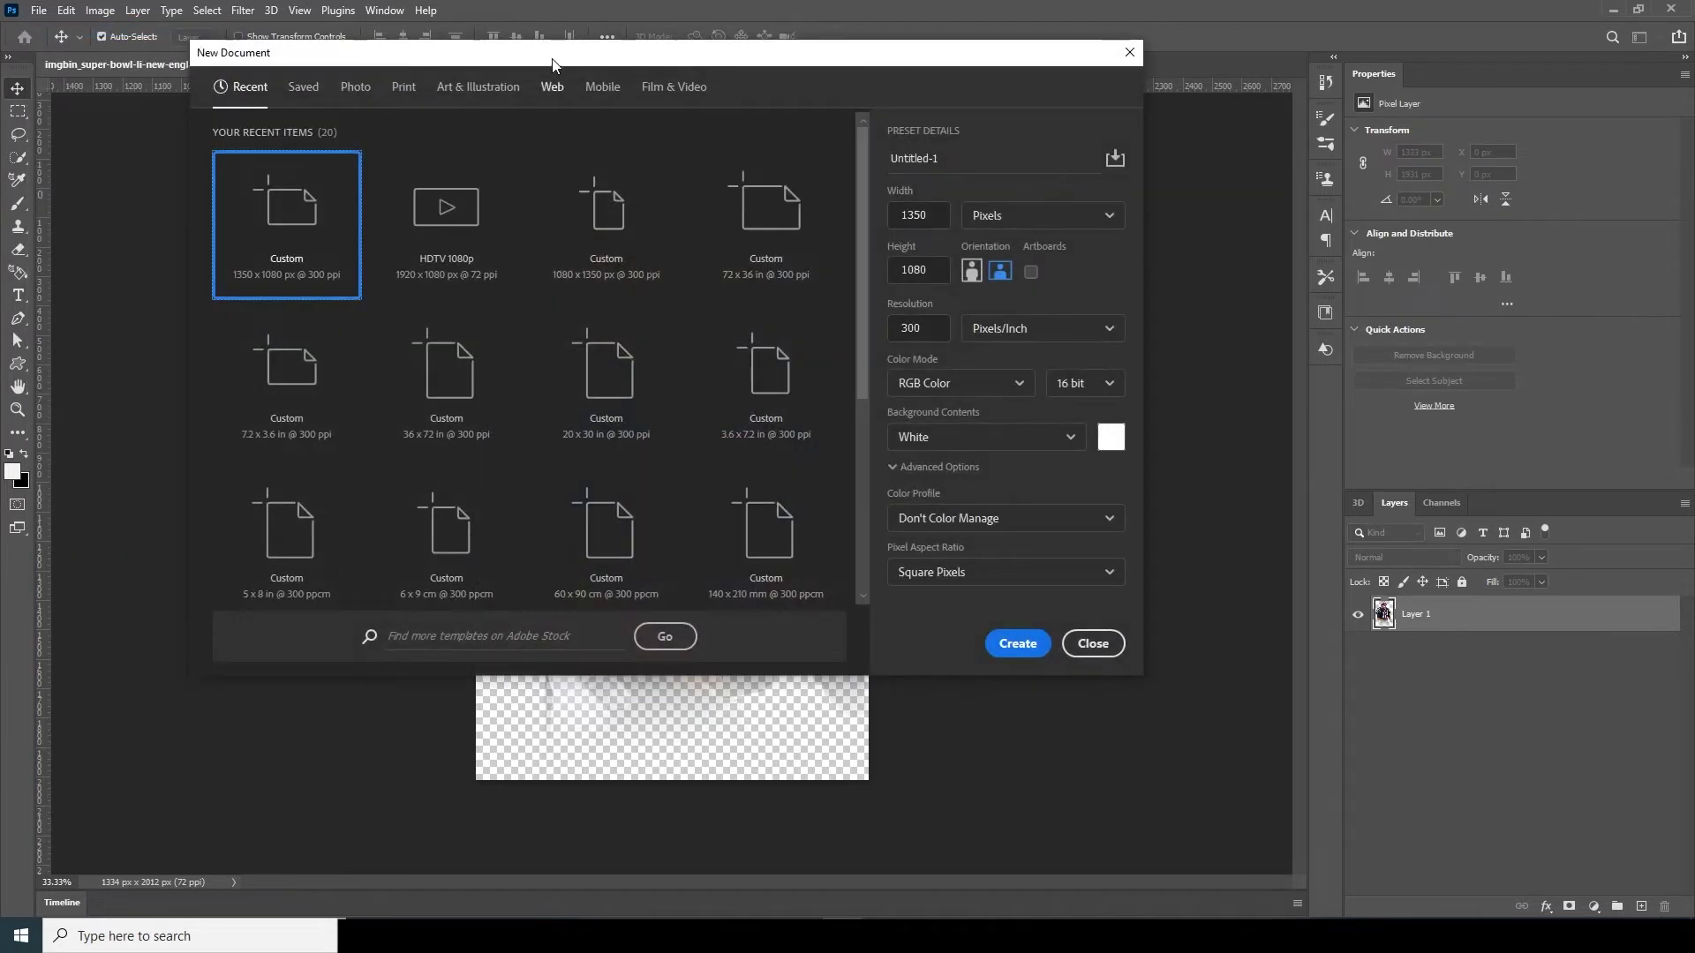
click(848, 222)
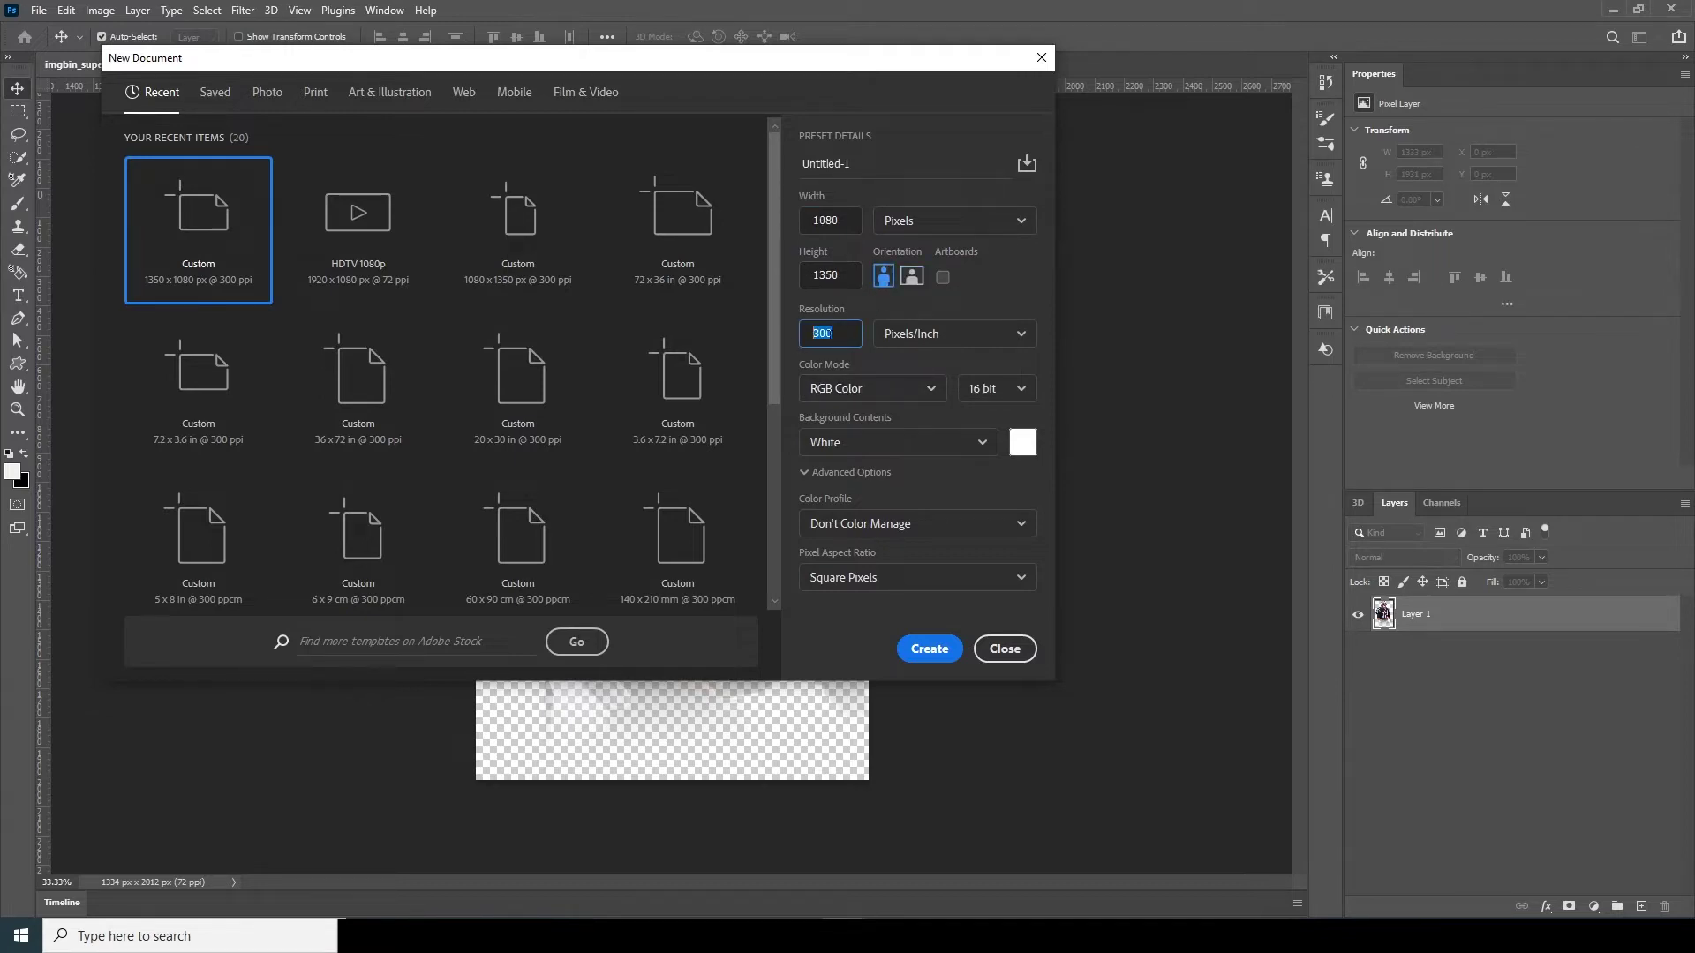
click(841, 335)
click(870, 389)
click(874, 477)
click(995, 388)
click(987, 449)
click(920, 654)
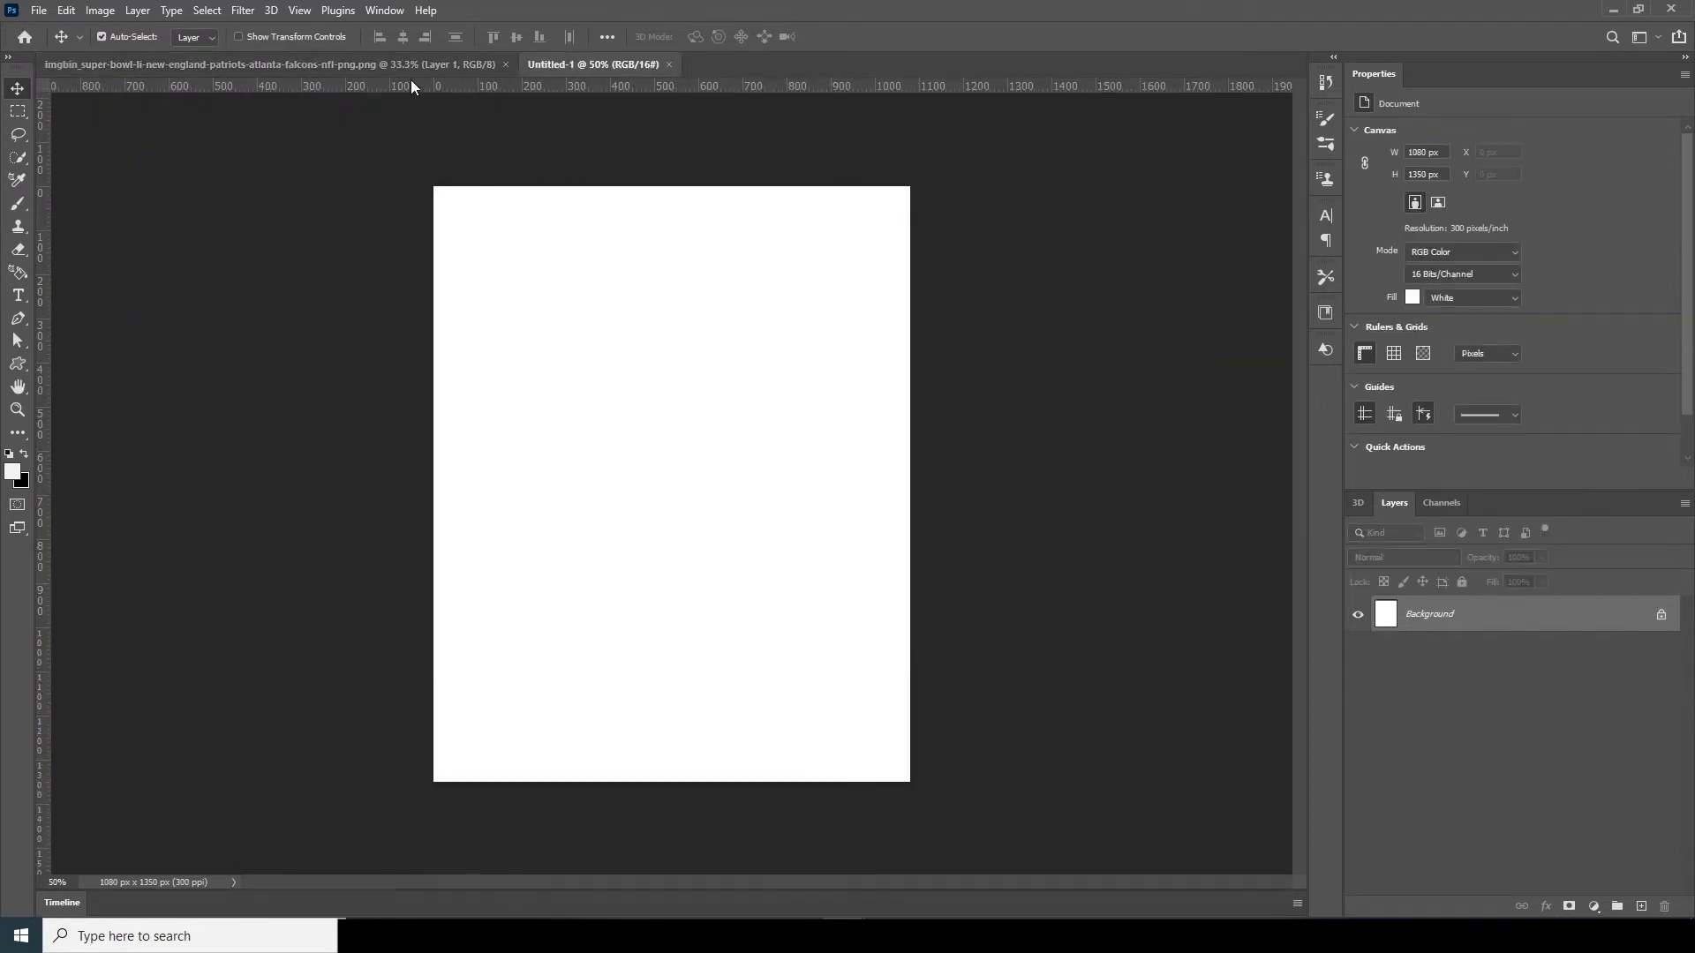
Step: Copy the football player layer from the PNG into the new document and convert it to a smart object
click(412, 65)
drag(665, 340, 636, 467)
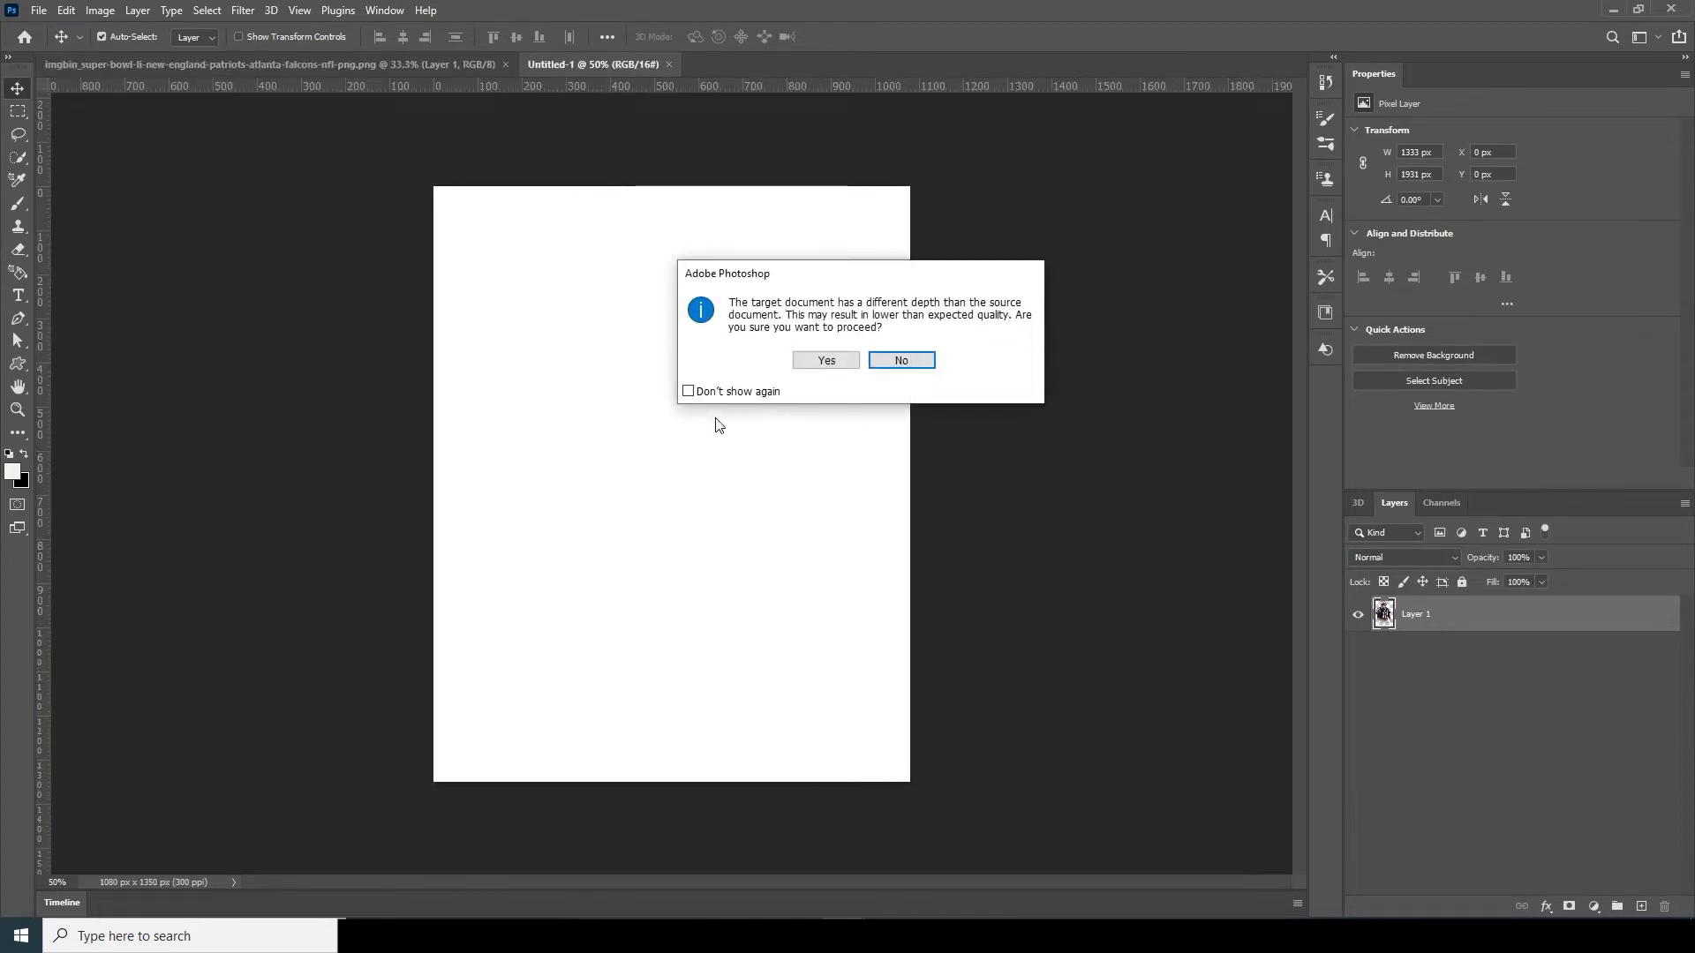
click(835, 369)
right_click(1512, 627)
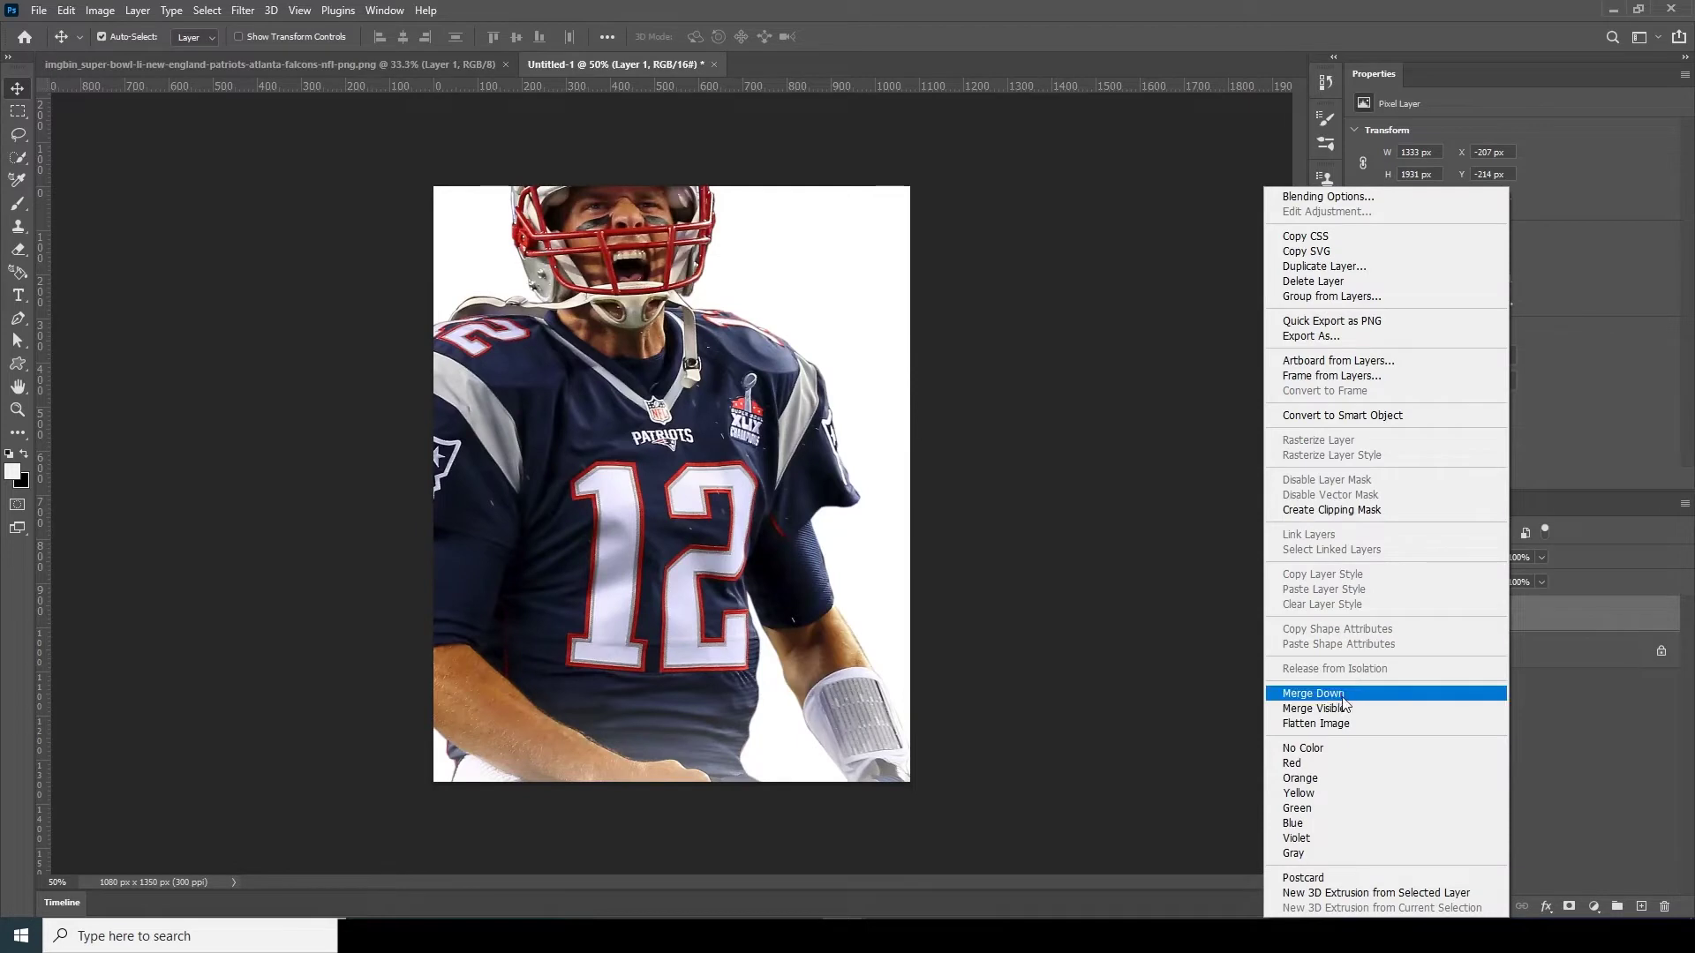
click(1364, 416)
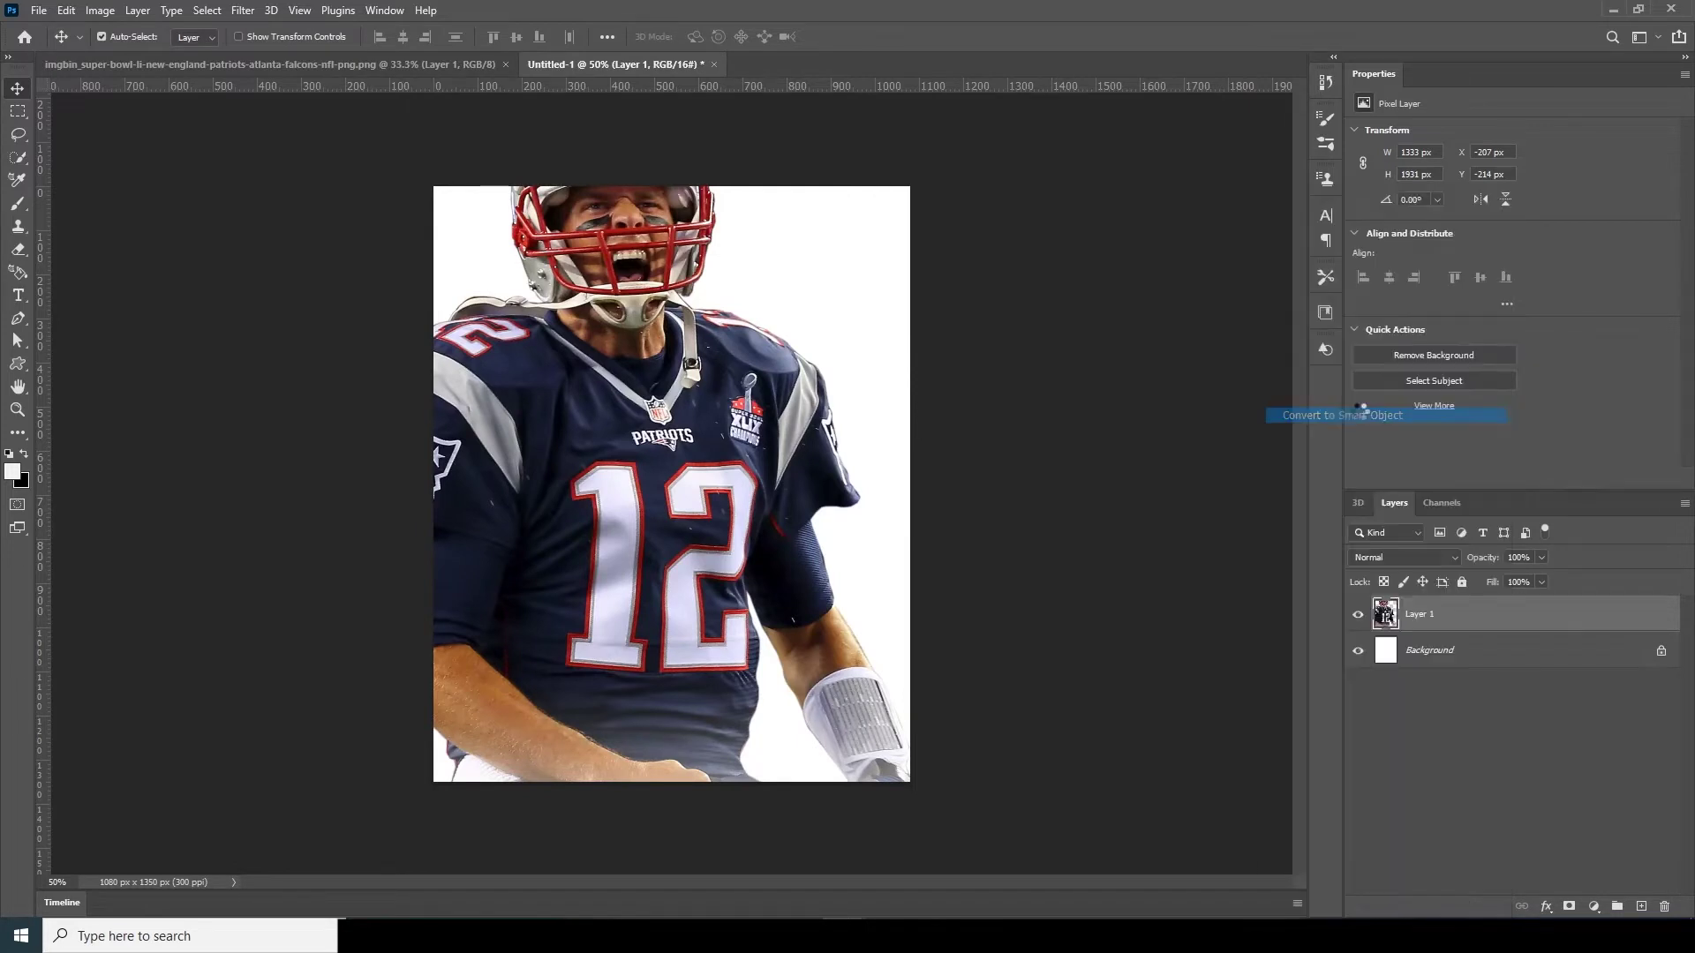
Step: Scale the player down to about 675 px wide and centre him on the canvas
key(ctrl+t)
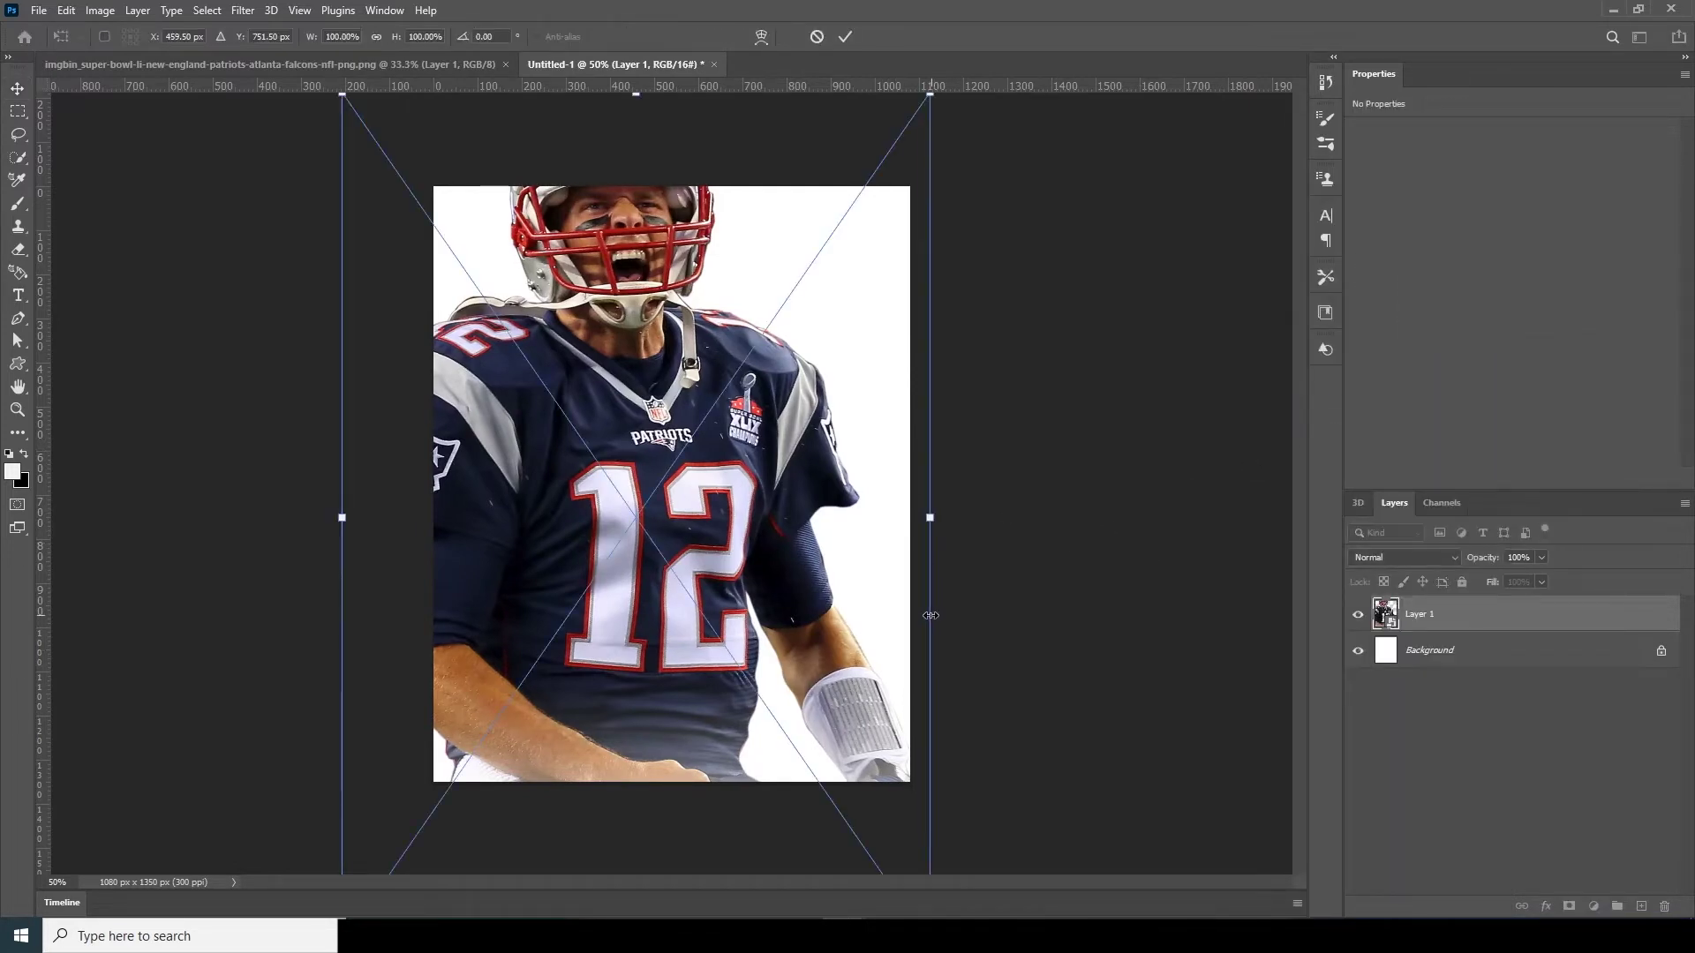
key(ctrl+minus)
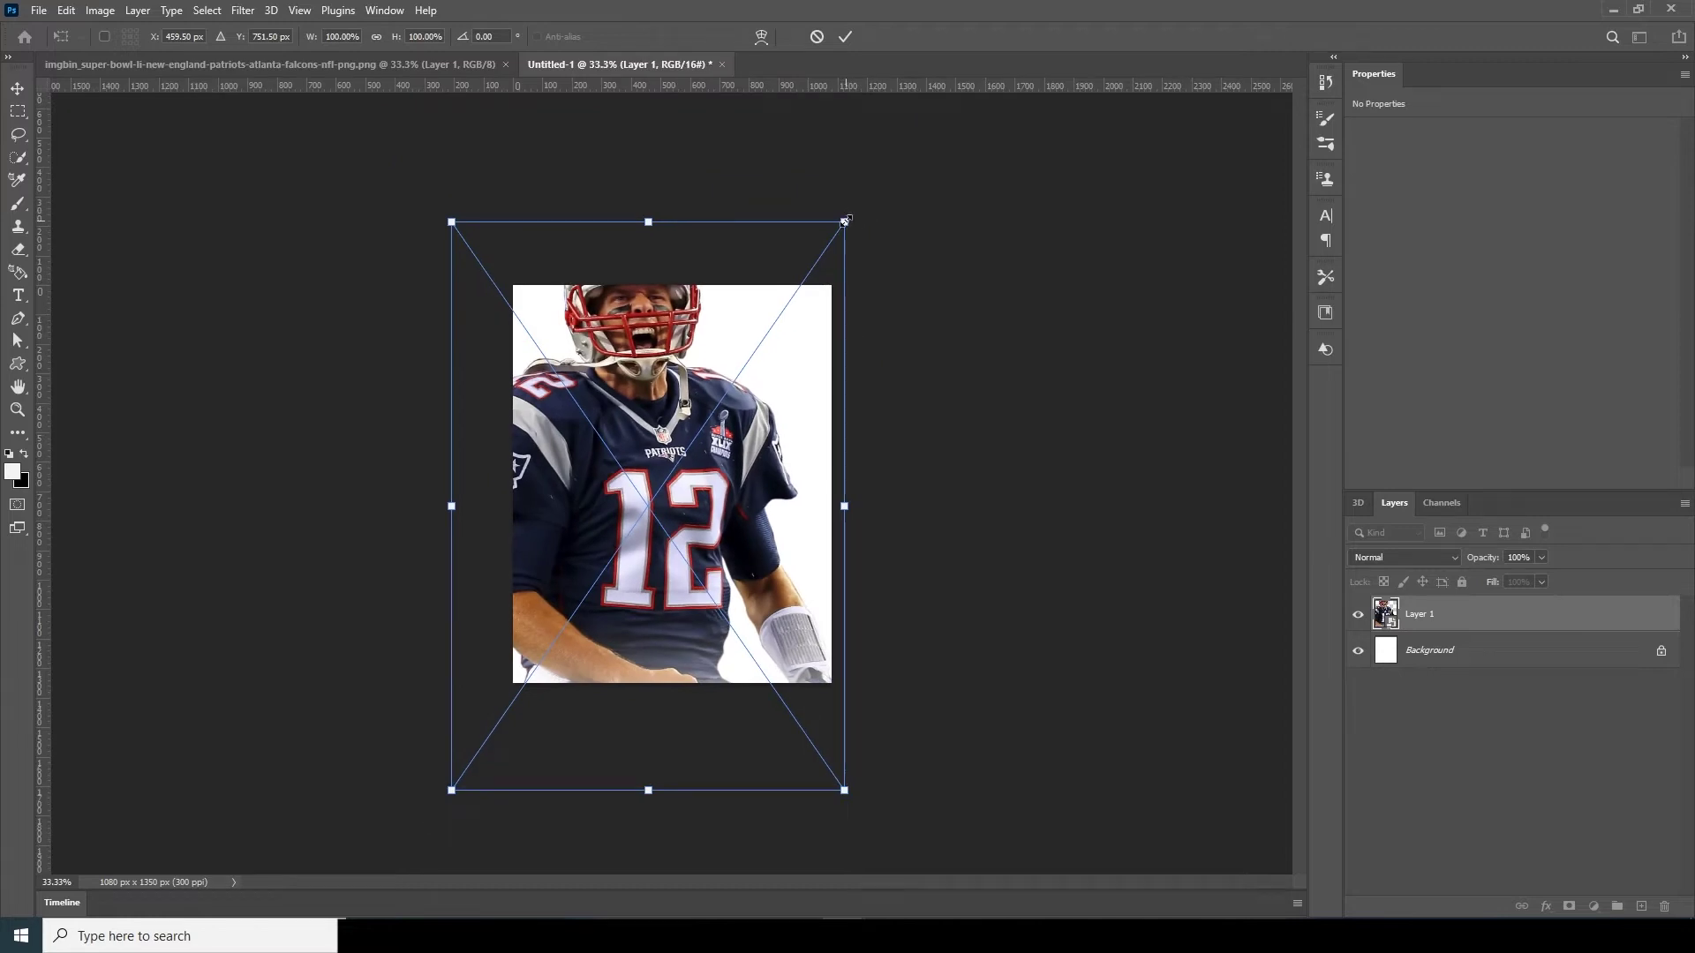
drag(845, 221, 819, 378)
drag(683, 498, 706, 478)
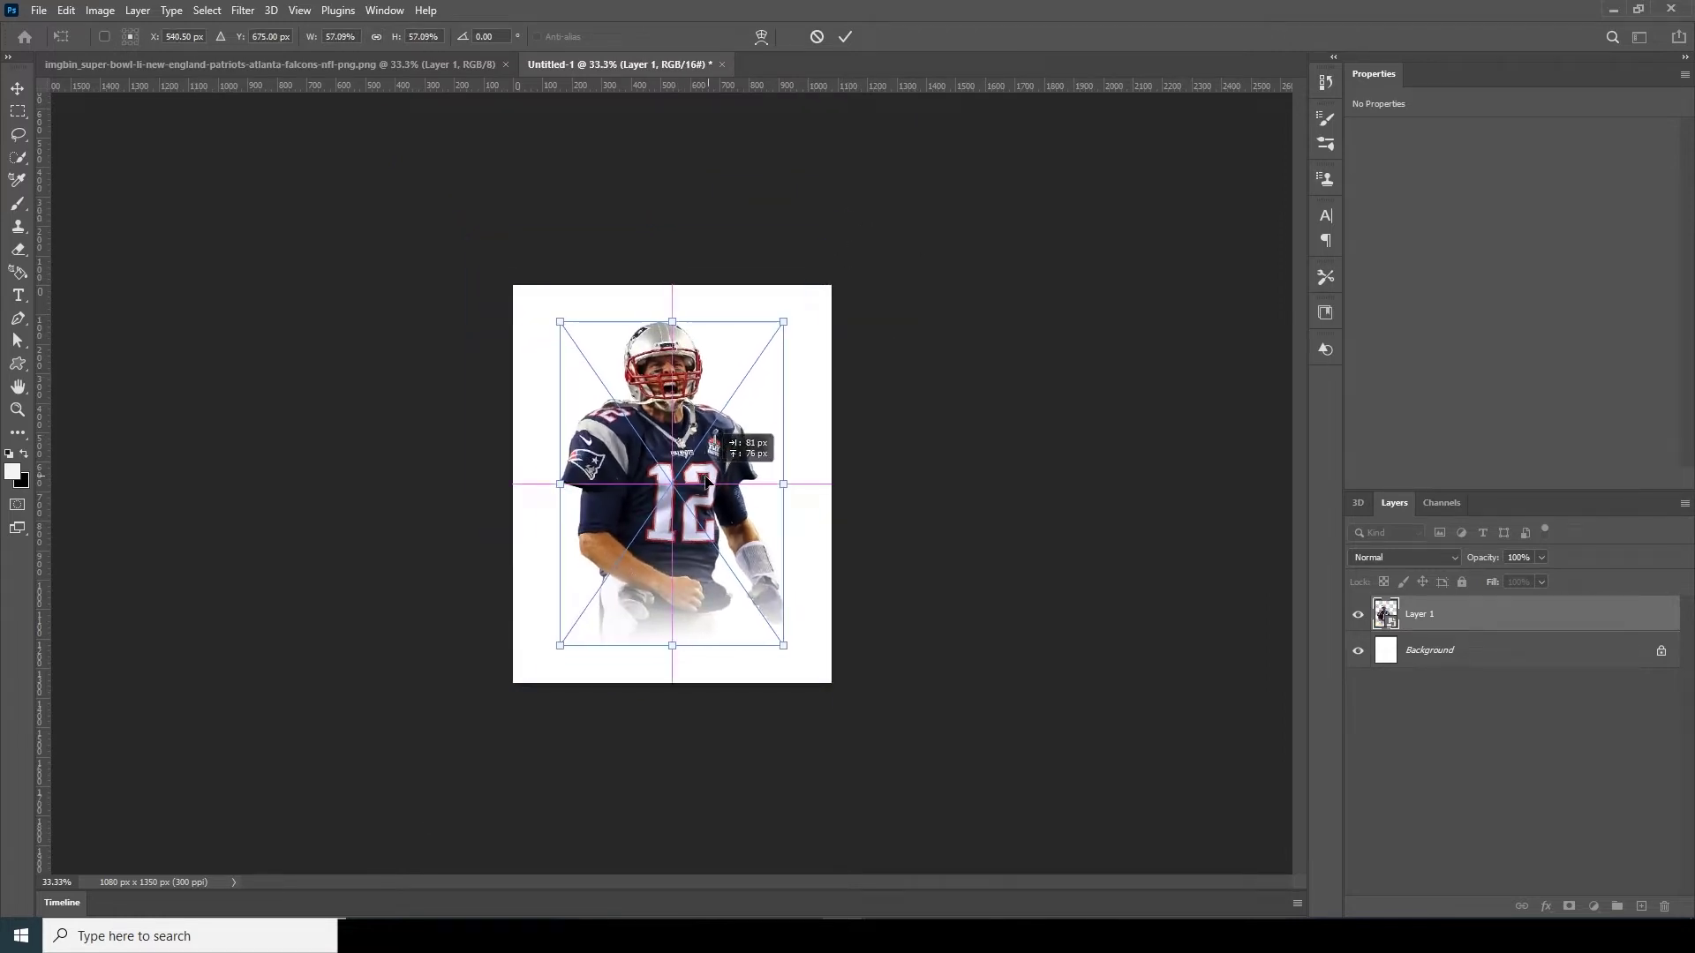
drag(782, 321, 771, 339)
key(Return)
key(ctrl+plus)
key(ctrl+plus)
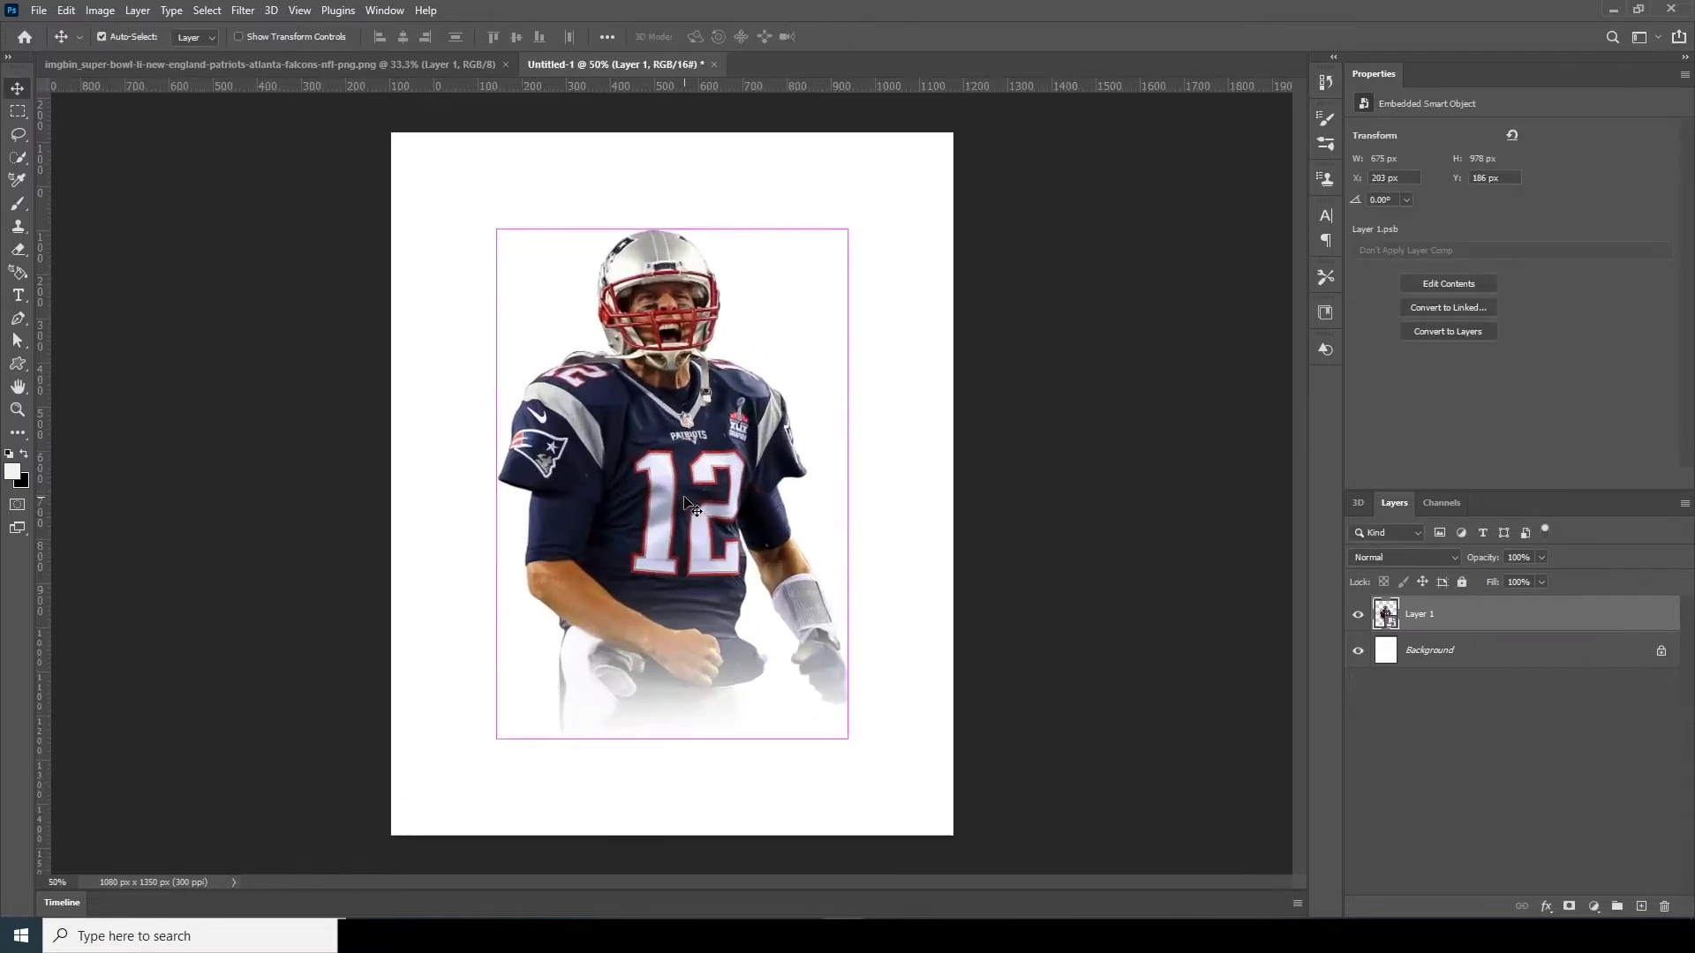
Step: Add a Solid Color fill layer above the Background in light grey d4d2d4, sampled from the jersey's shoulder stripe
click(1414, 662)
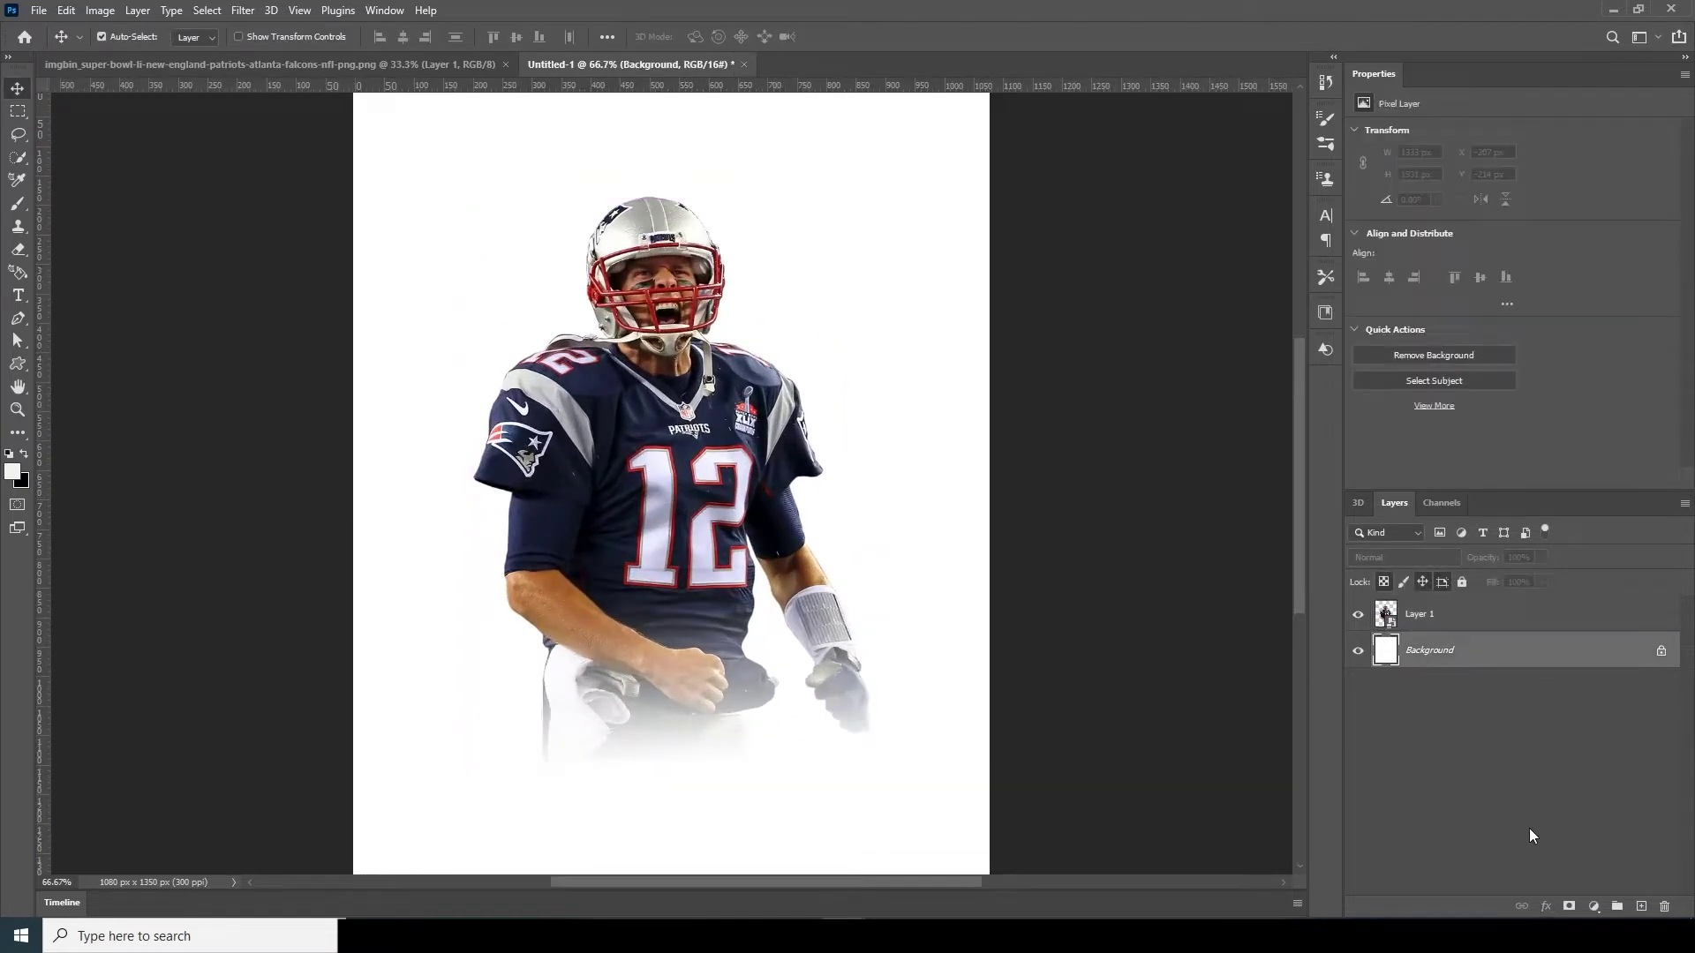
click(1591, 908)
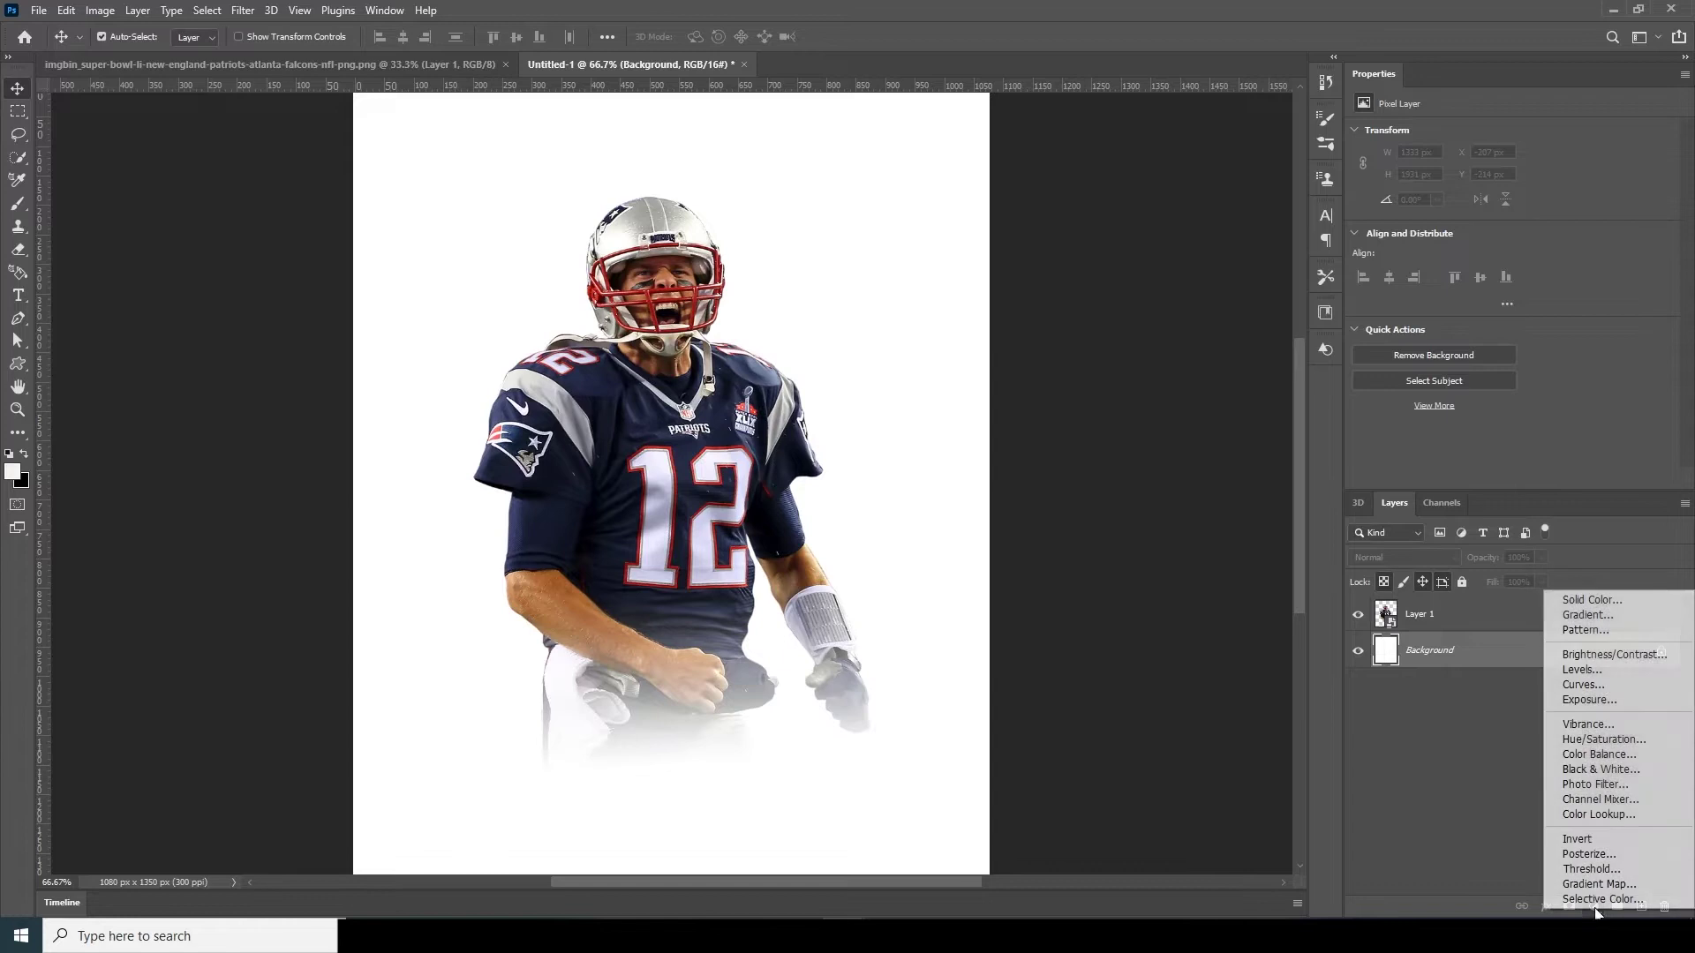
click(1593, 600)
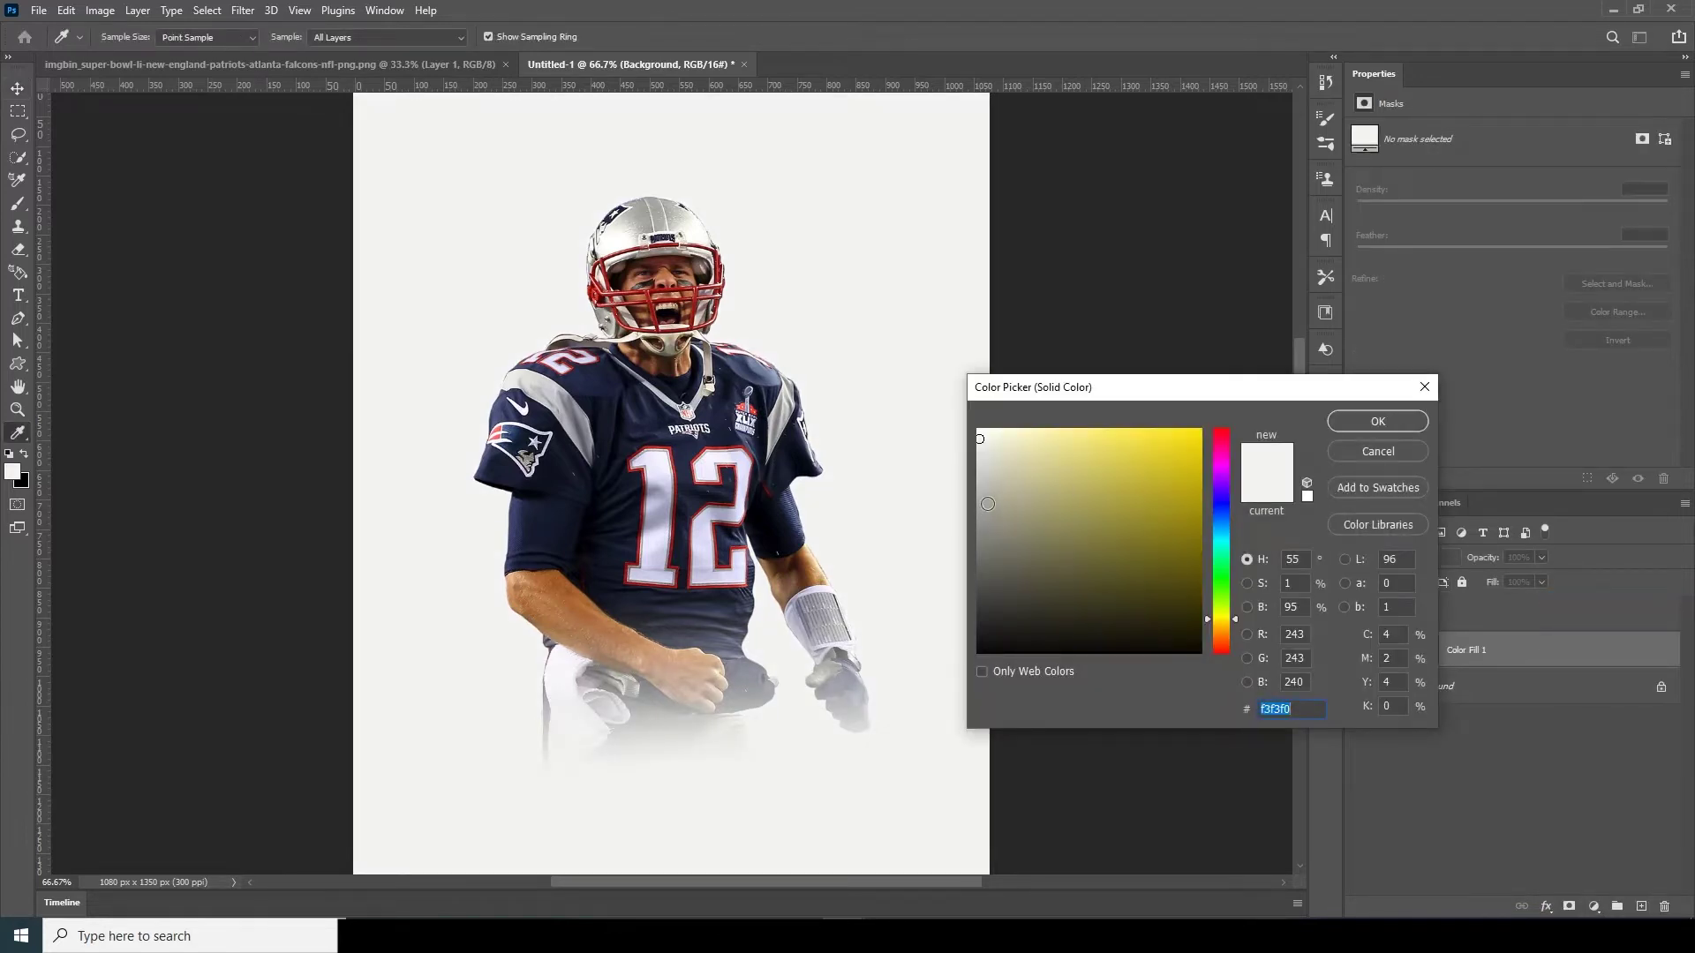
click(981, 490)
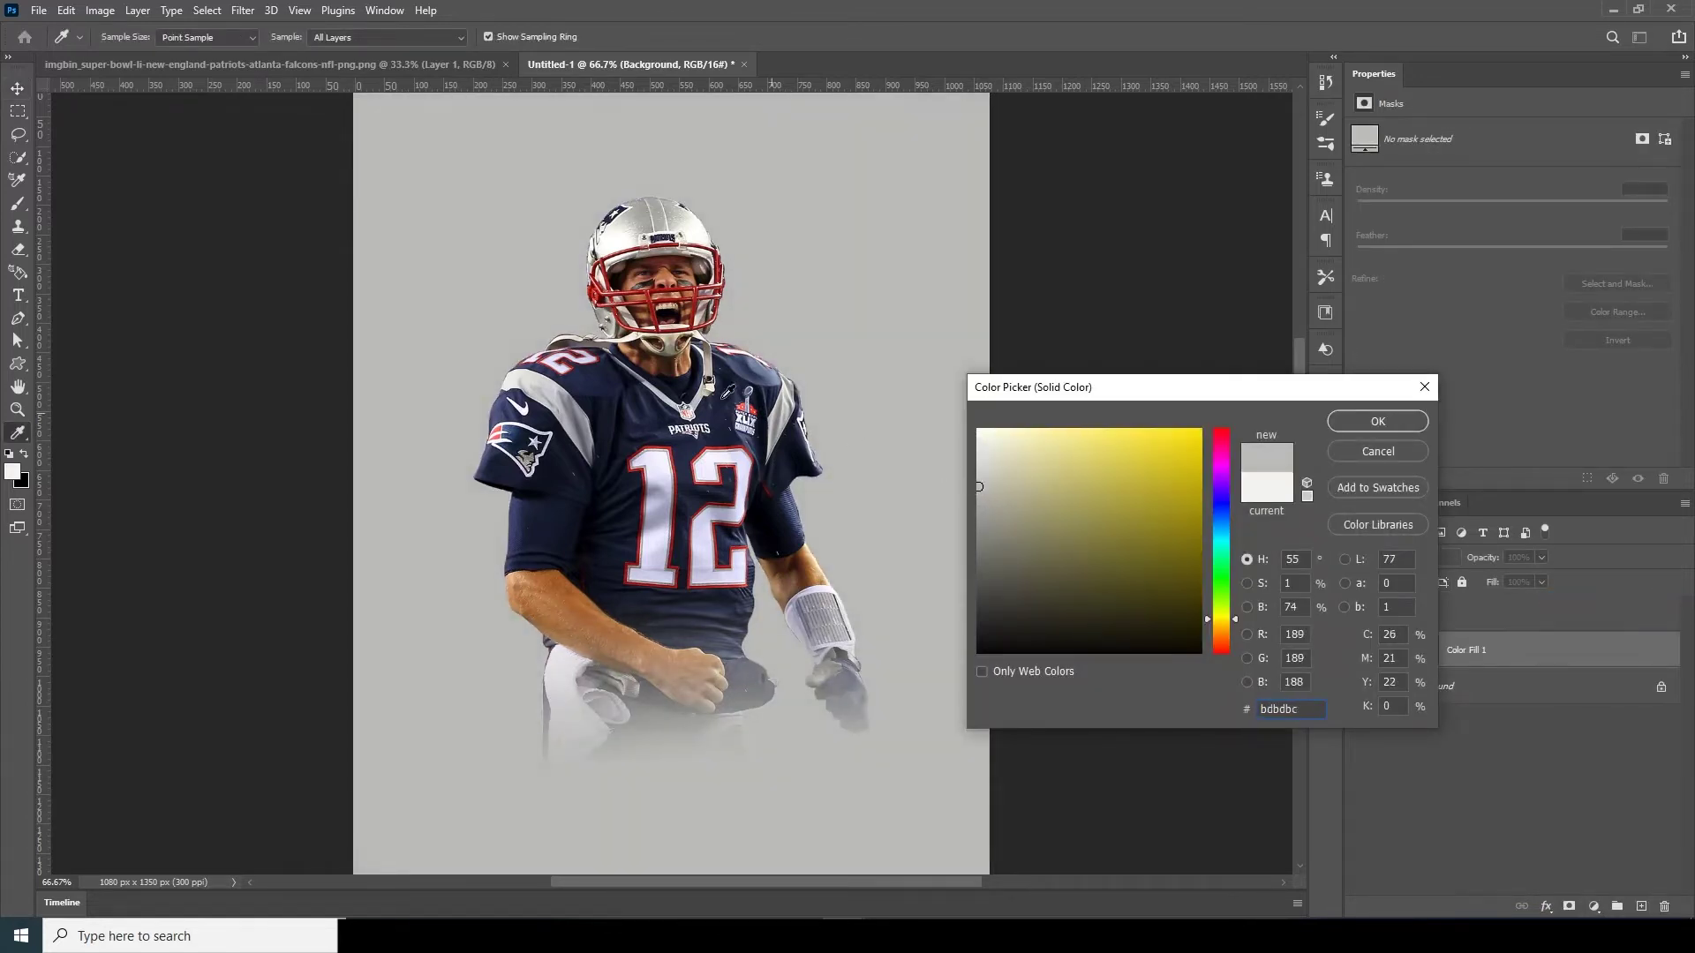
drag(539, 376, 537, 384)
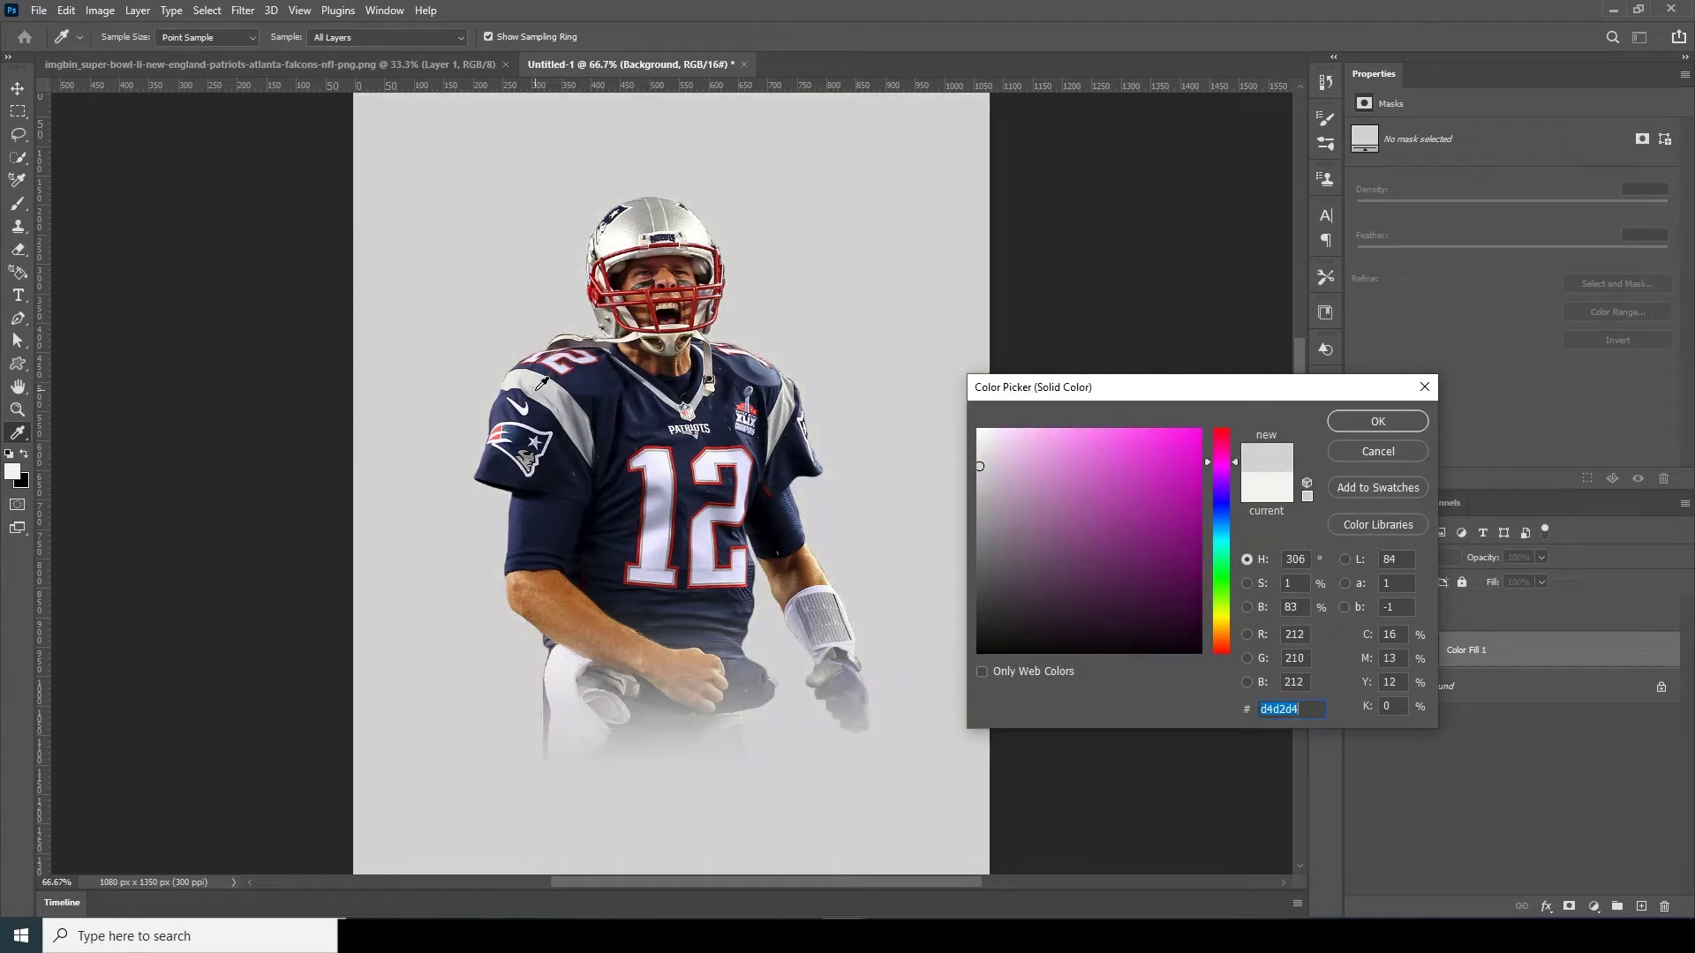
click(1343, 422)
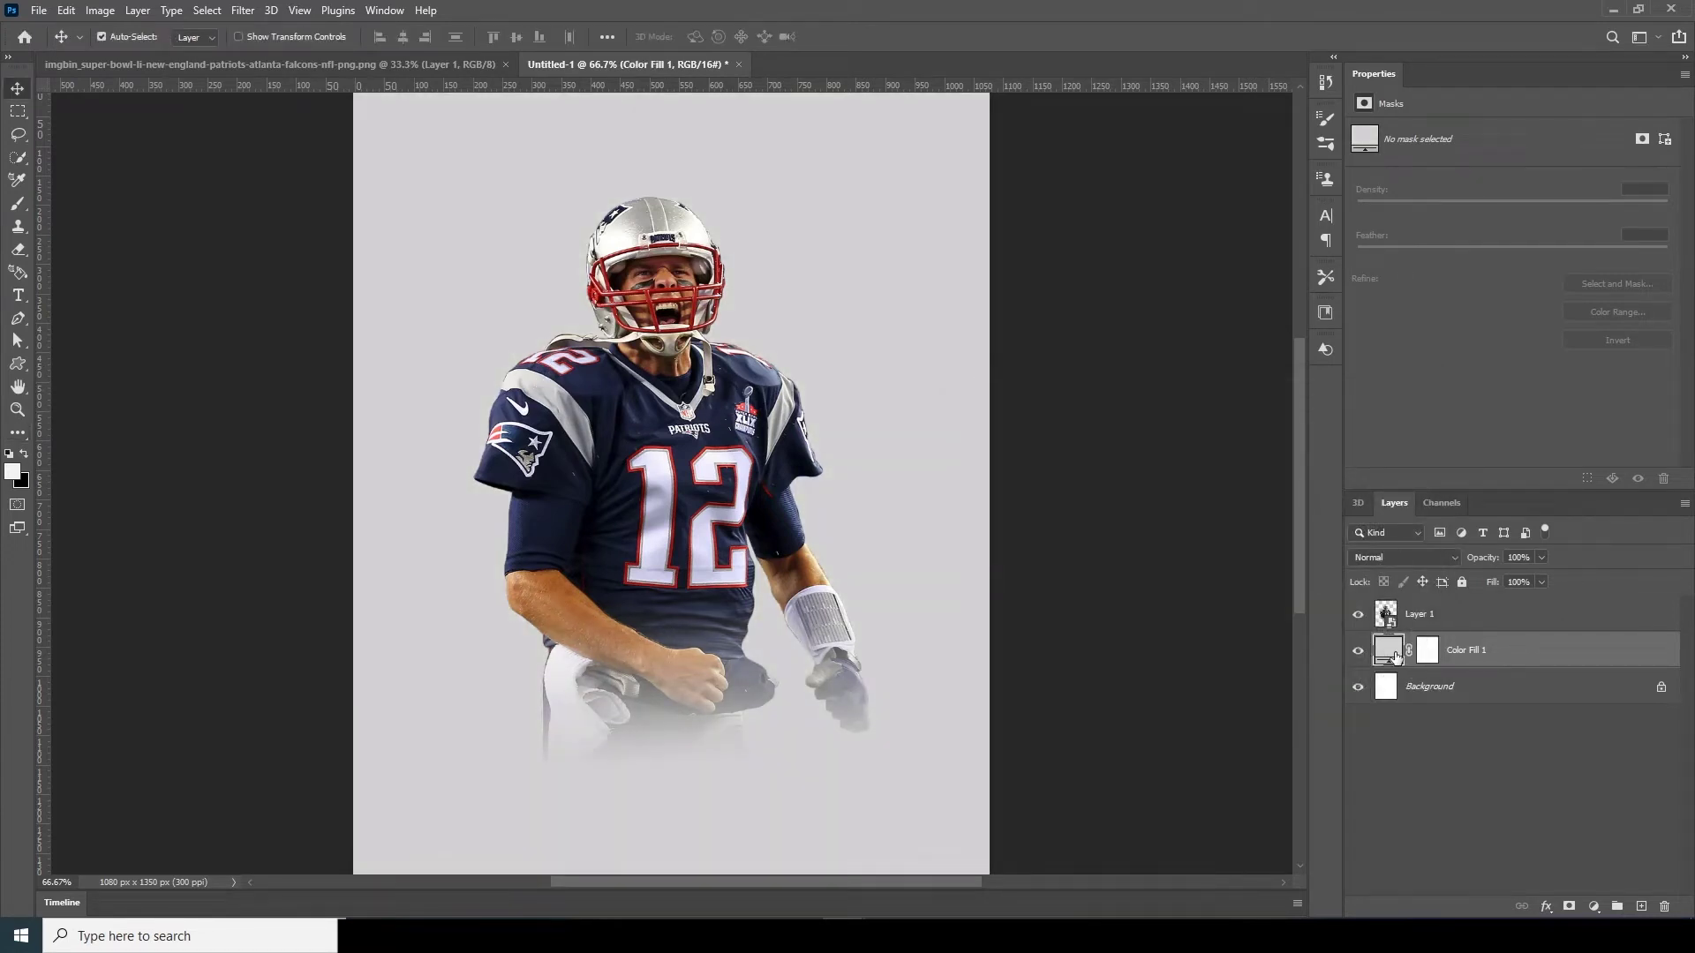
Step: Add a layer mask to the player layer
key(ctrl+minus)
key(ctrl+minus)
key(ctrl+plus)
key(ctrl+plus)
click(1404, 619)
click(1568, 907)
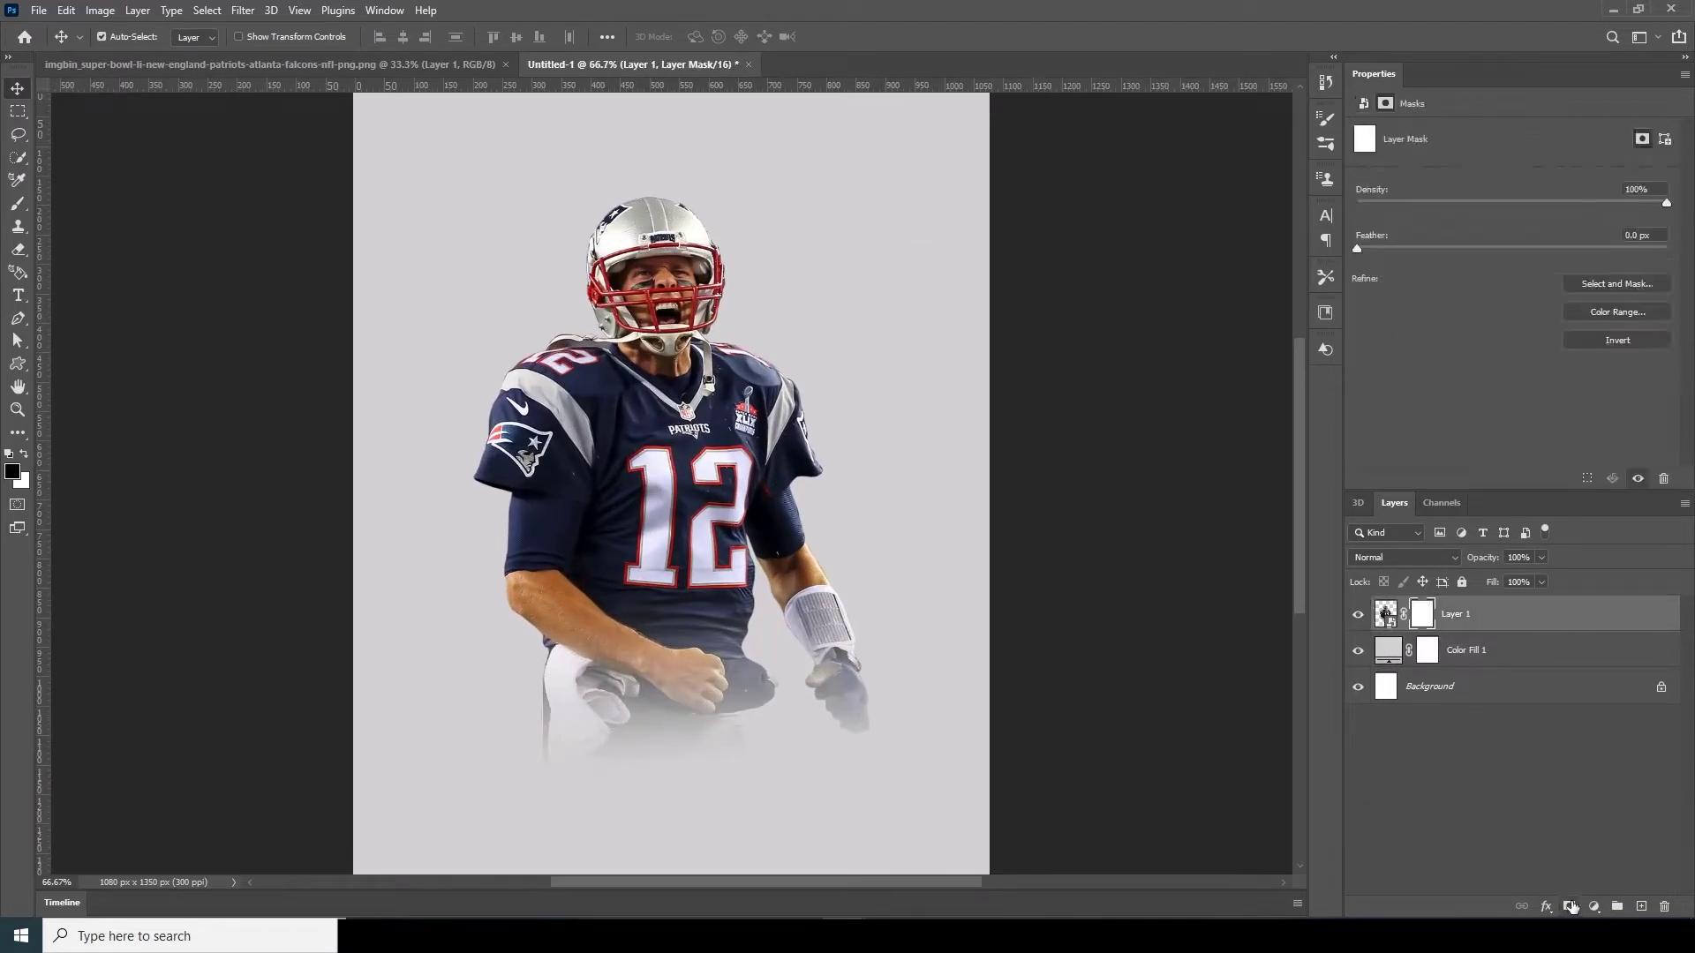
Step: Choose brush 2 from the Glossy Blood Splatter set at 675 px for the Brush tool
key(b)
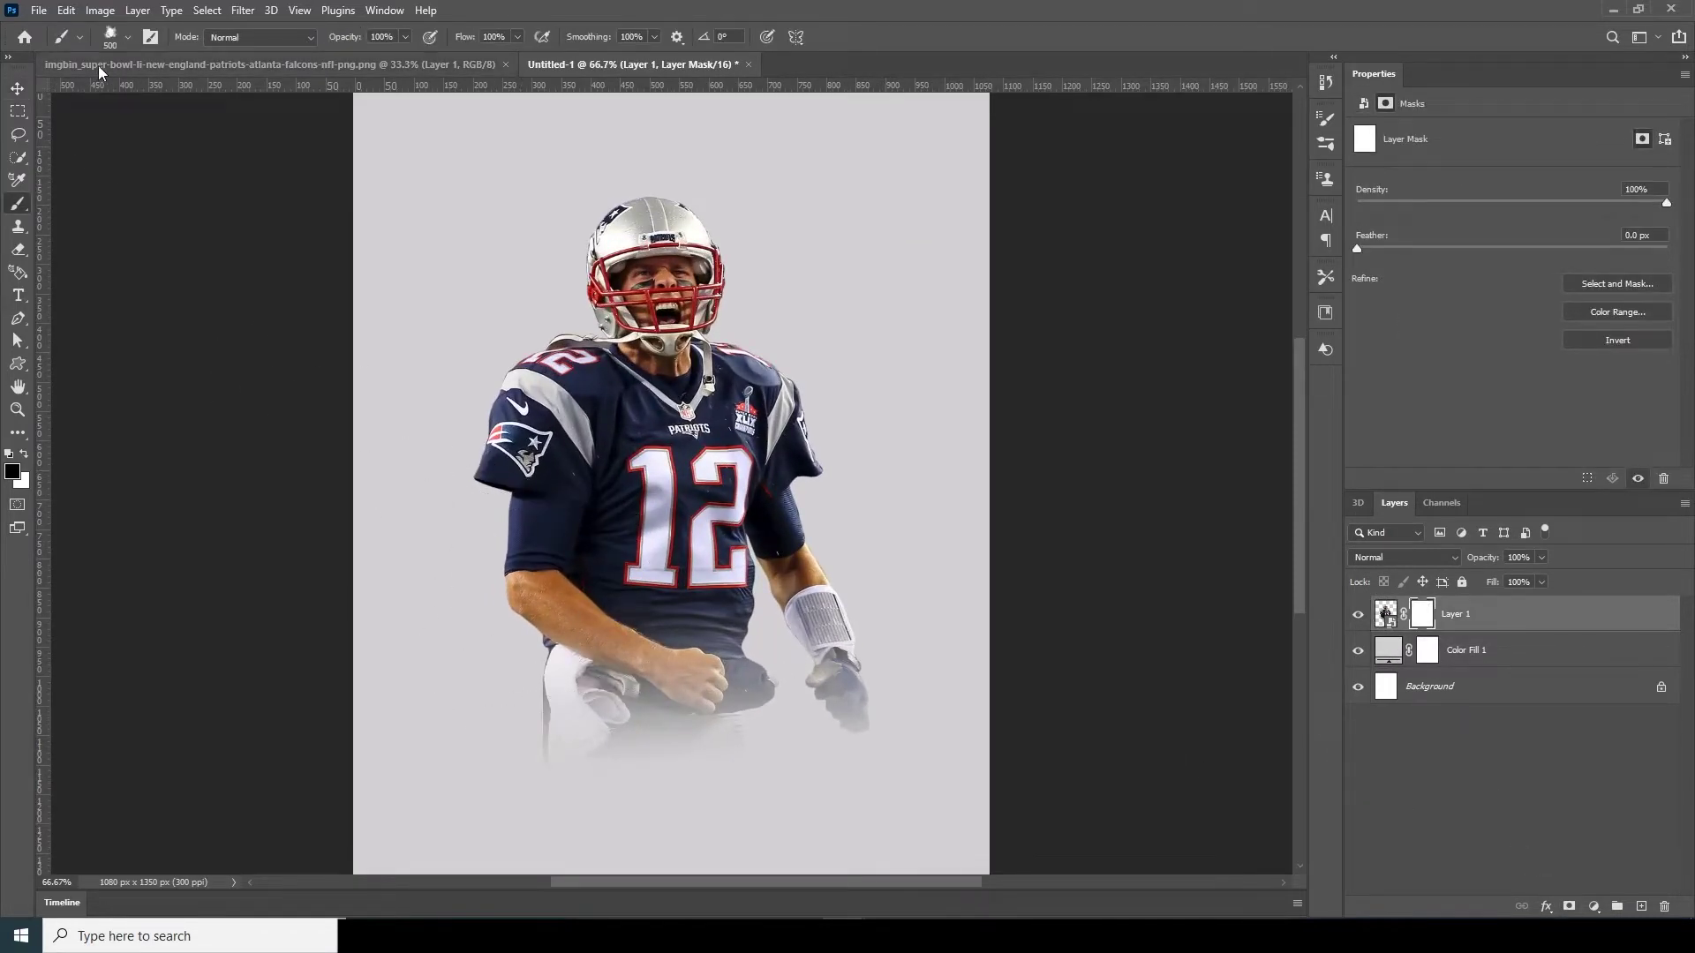
click(126, 37)
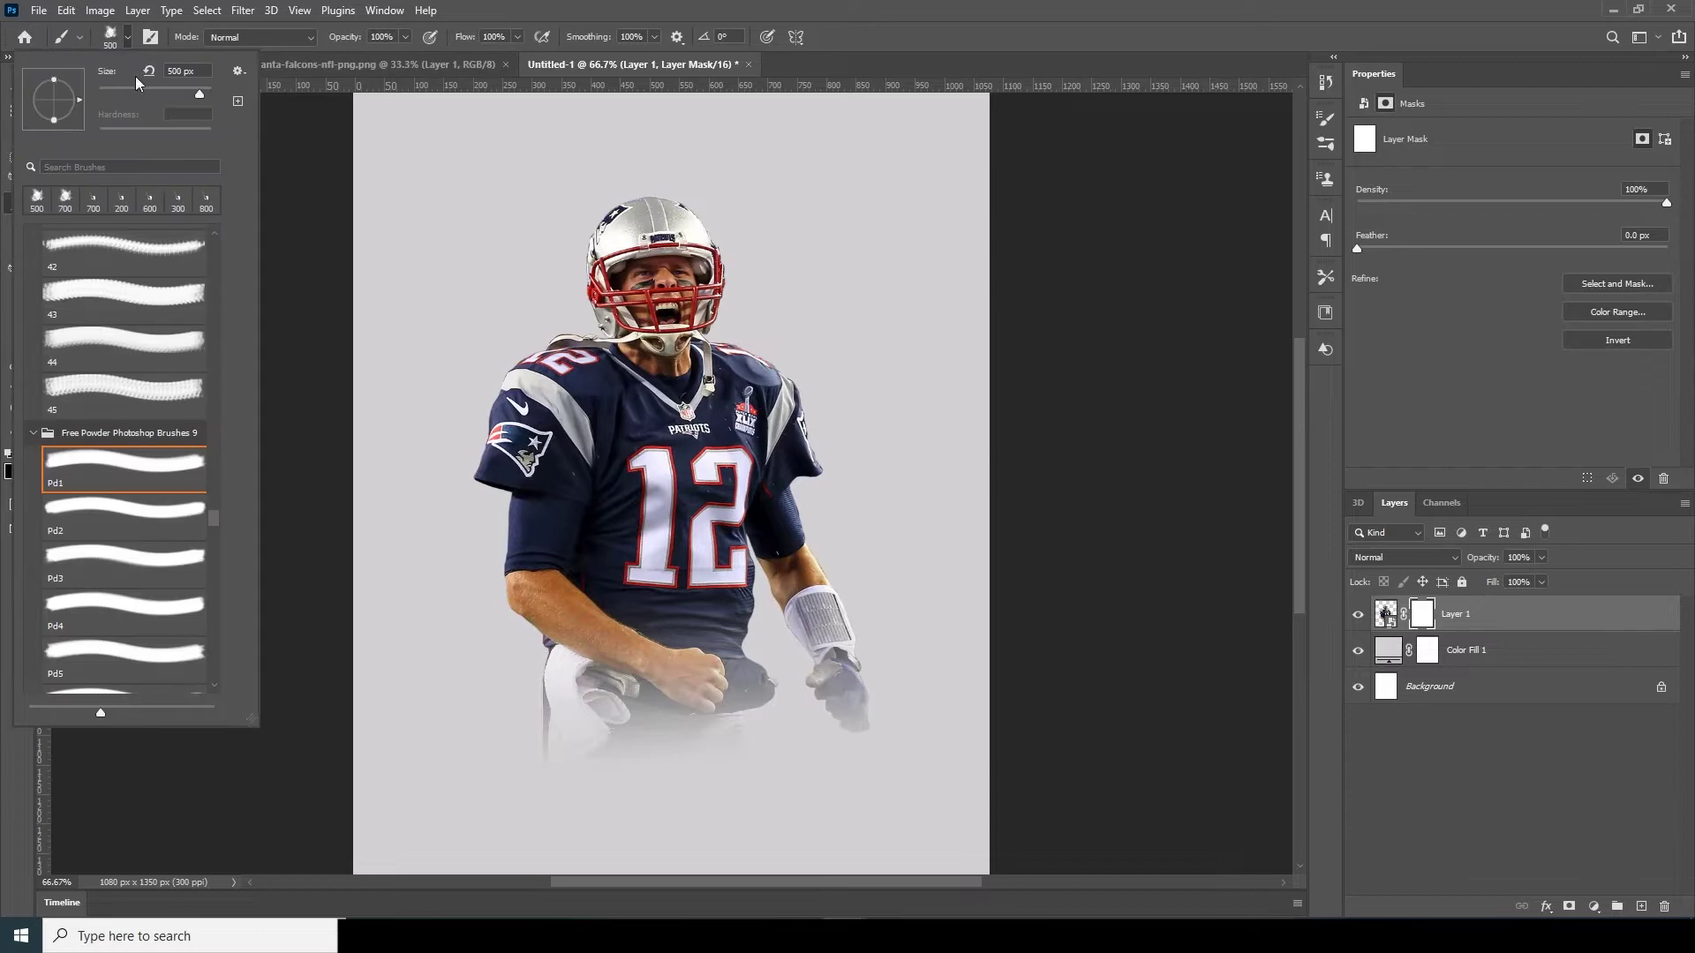
click(33, 433)
mouse_move(208, 528)
mouse_down()
mouse_move(203, 616)
mouse_move(198, 596)
mouse_up()
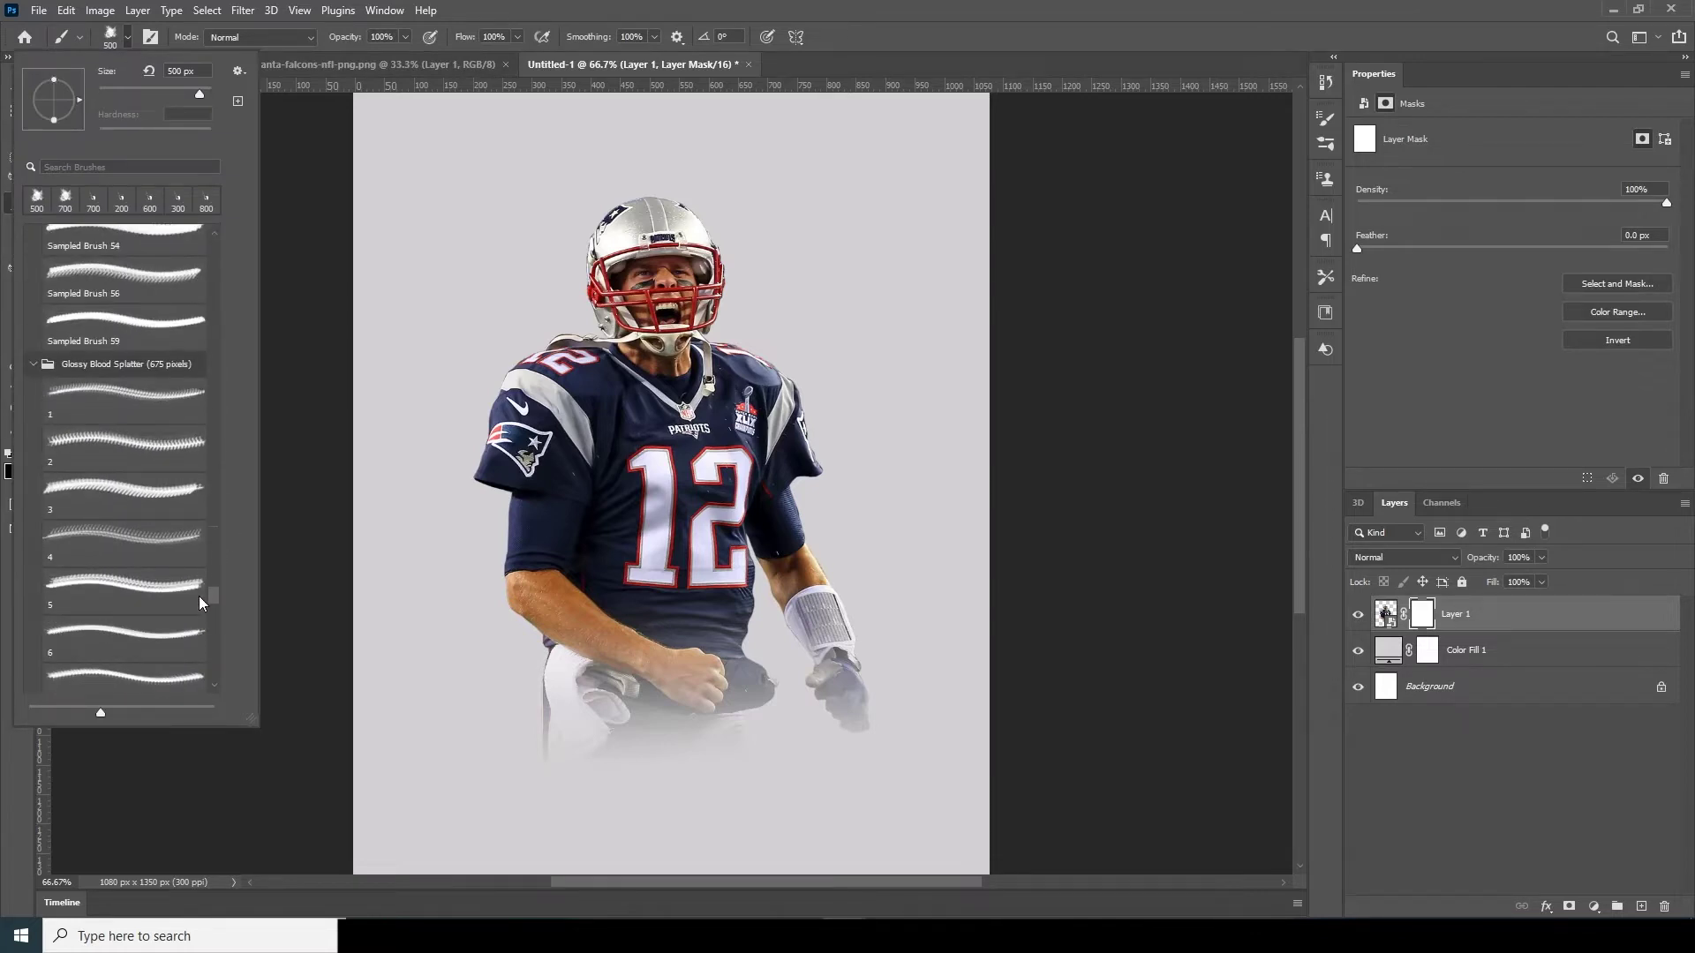
click(149, 401)
click(151, 451)
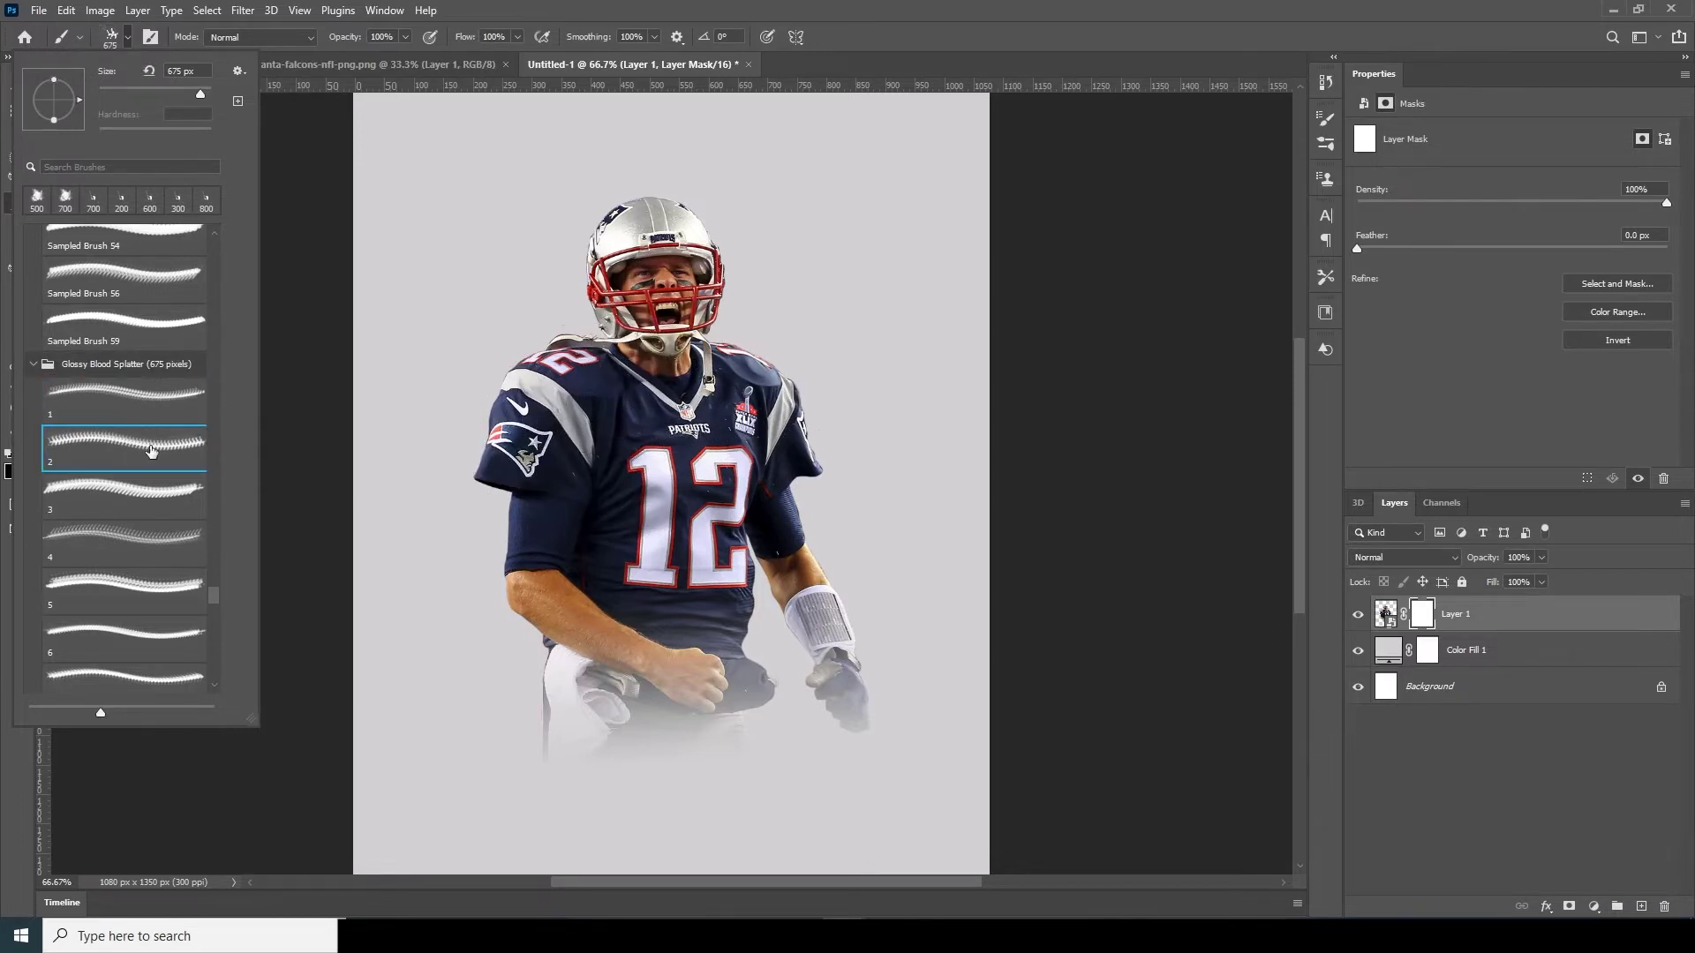
Step: Stamp black splatters on the player's layer mask across the gloves, forearm and pants to break up the lower body
click(1424, 619)
click(791, 682)
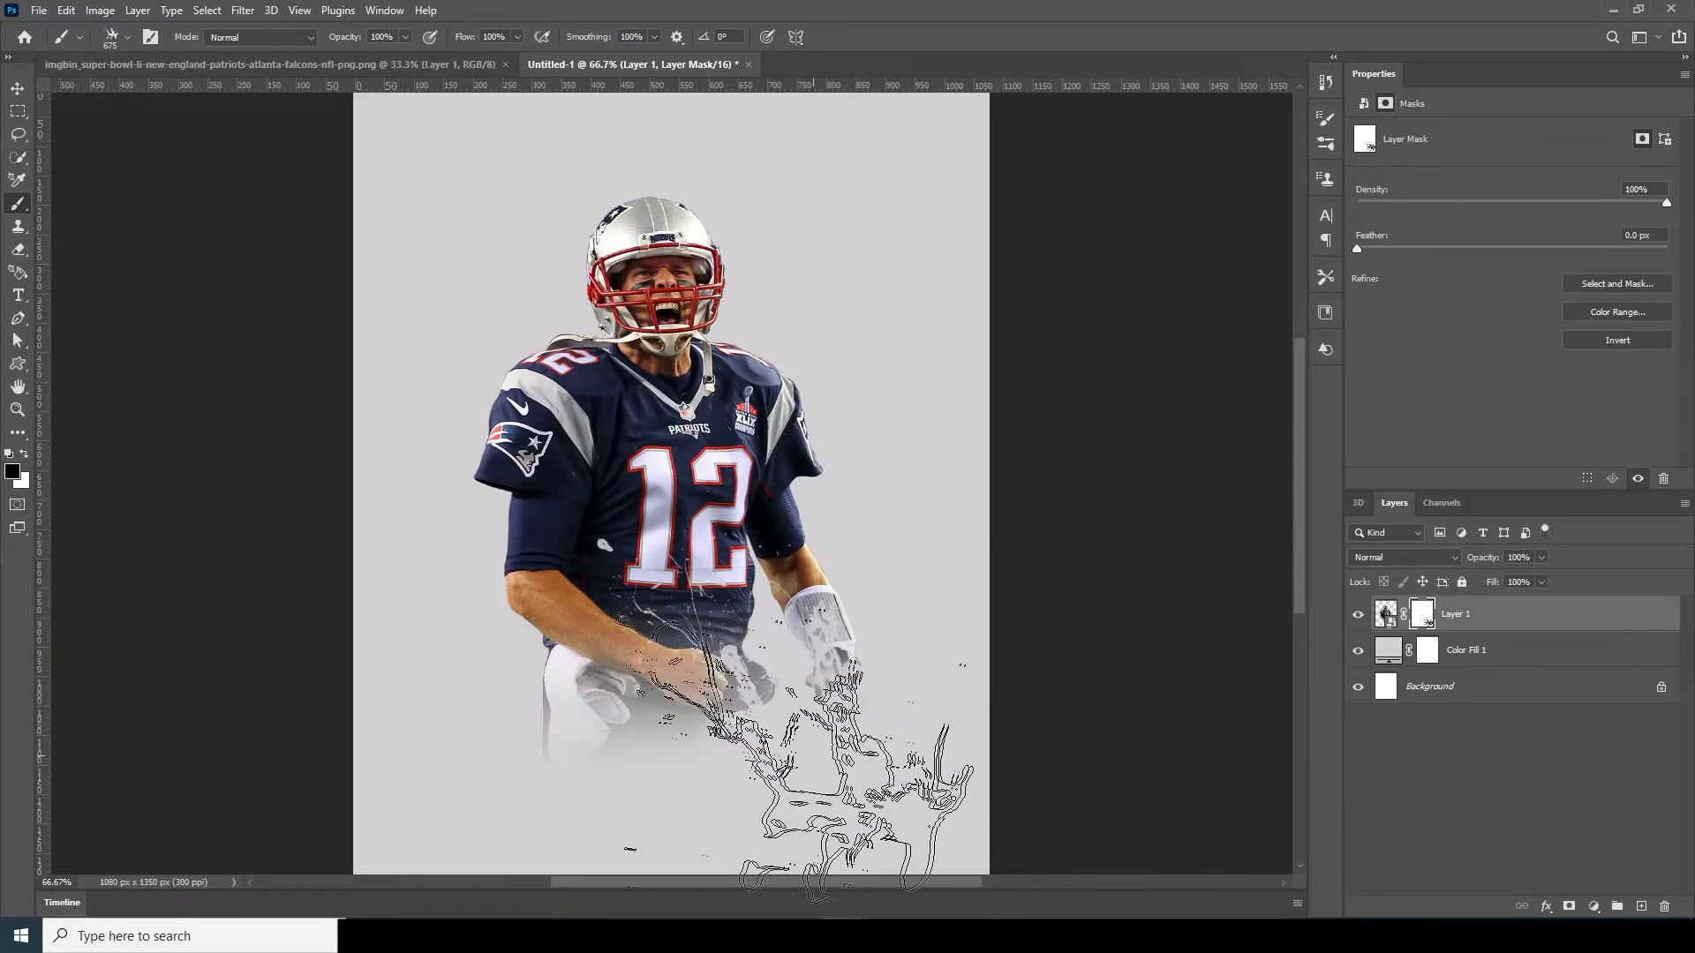
click(741, 725)
click(677, 716)
click(586, 702)
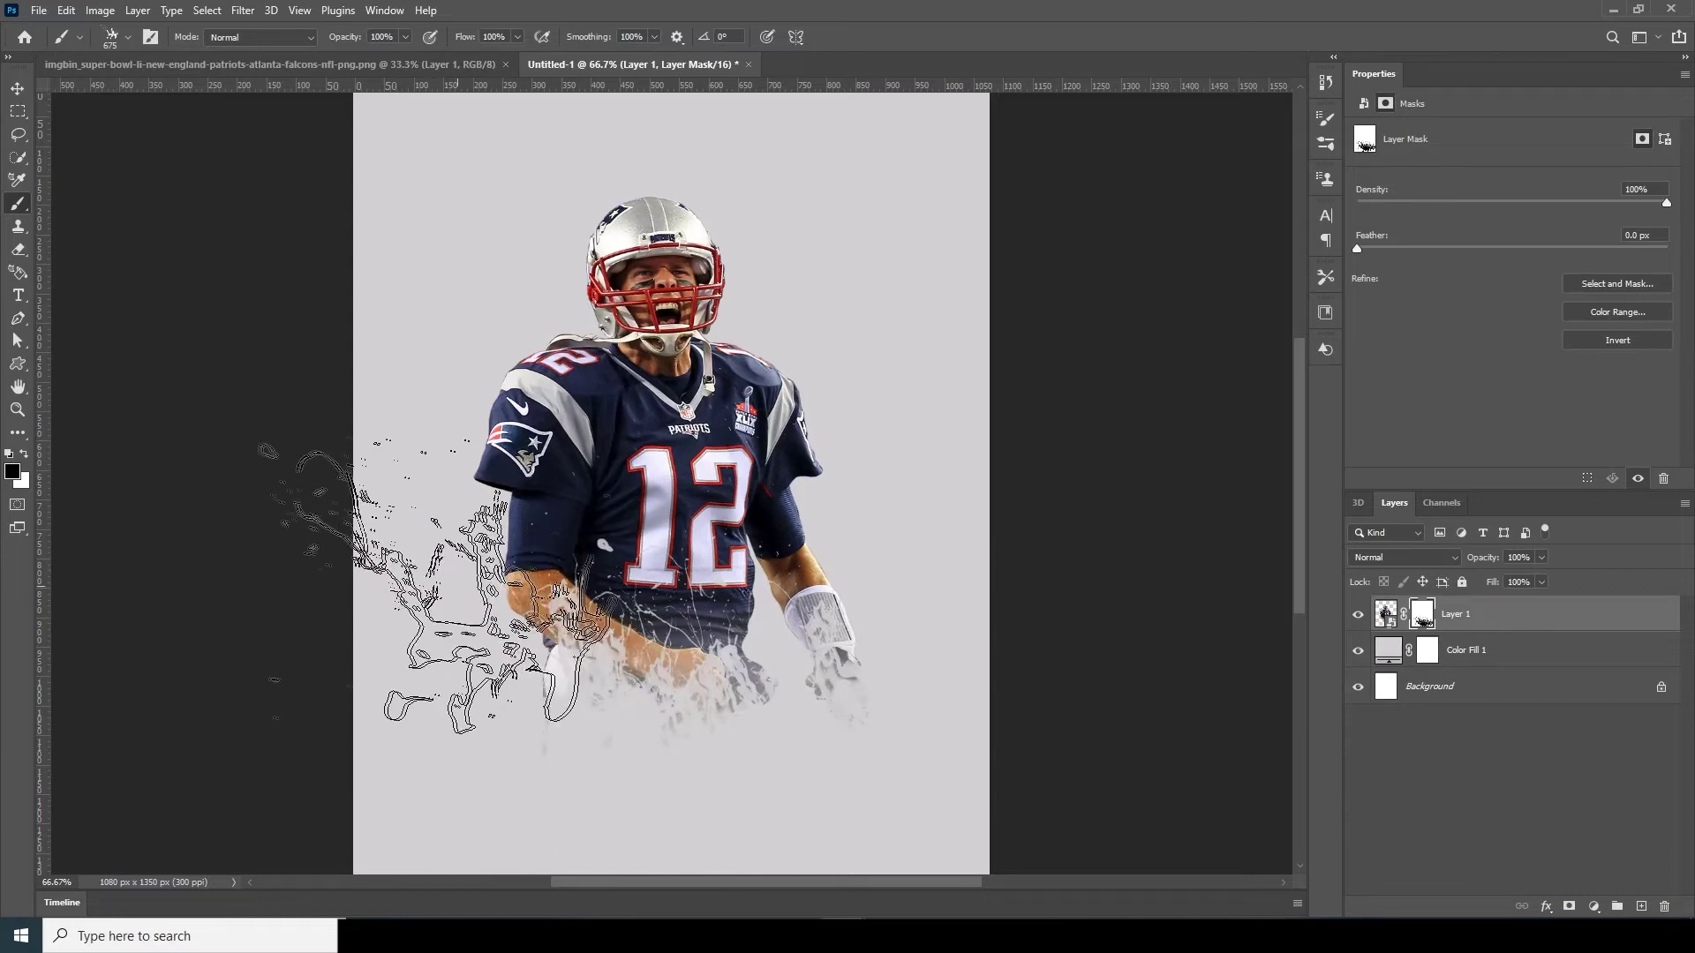
click(533, 699)
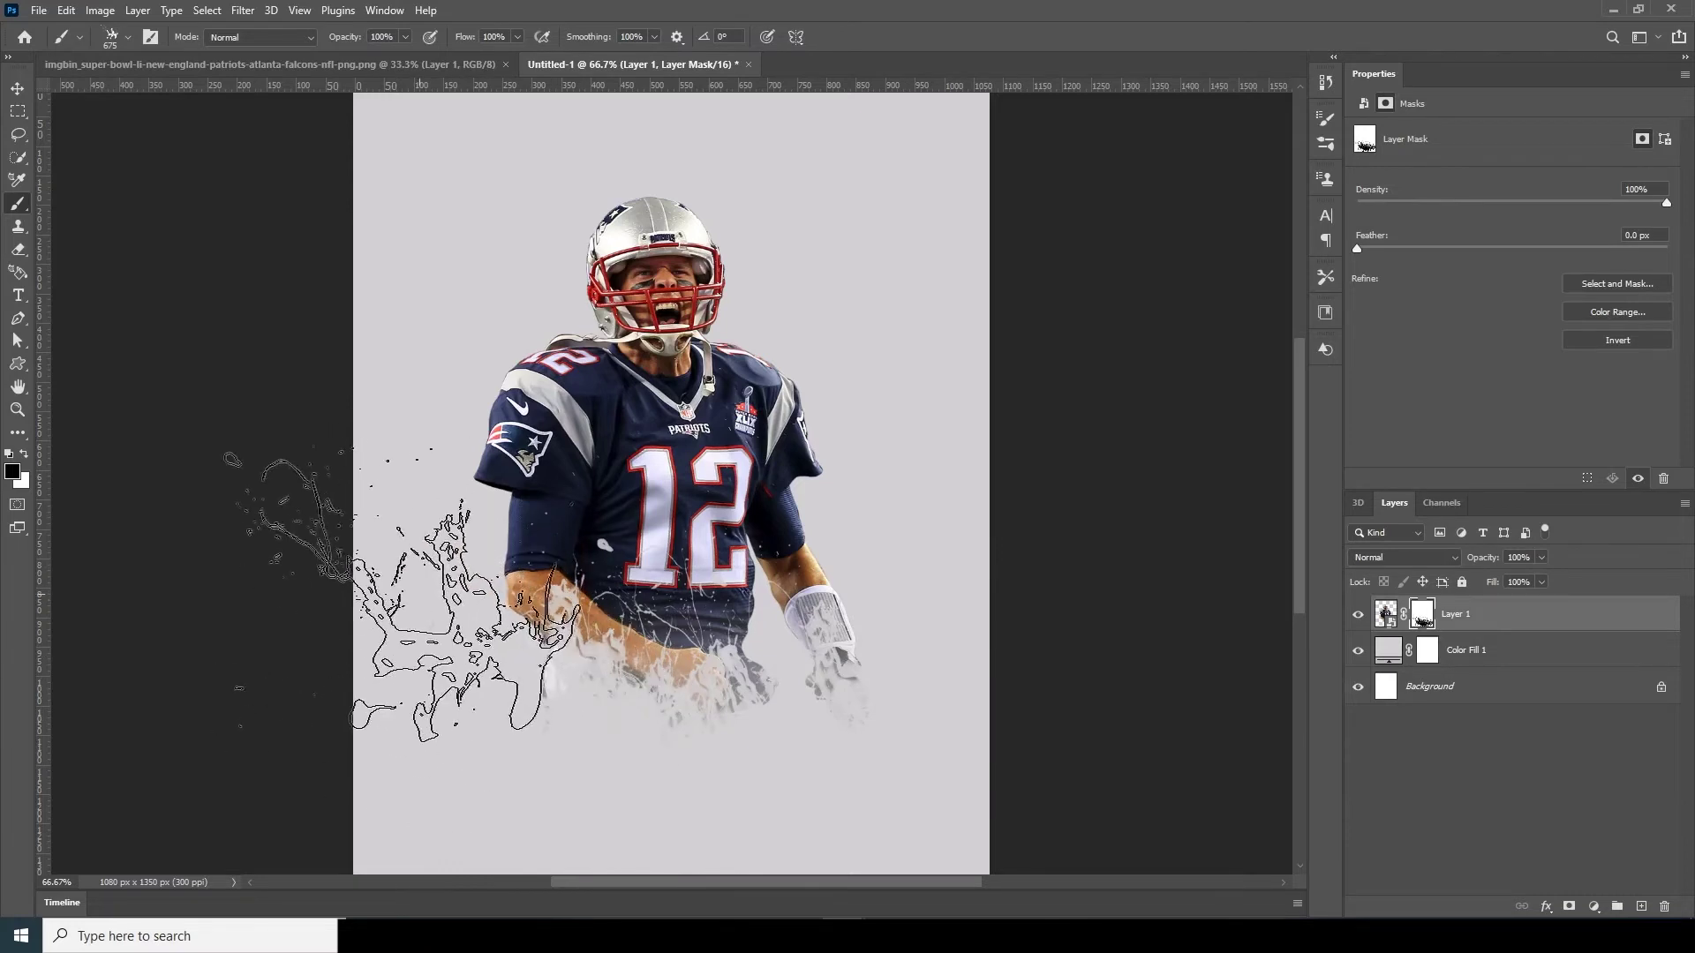
Step: Stamp the mask with Glossy Blood Splatter brush 4 around the pants below the bare forearm
click(128, 38)
click(176, 496)
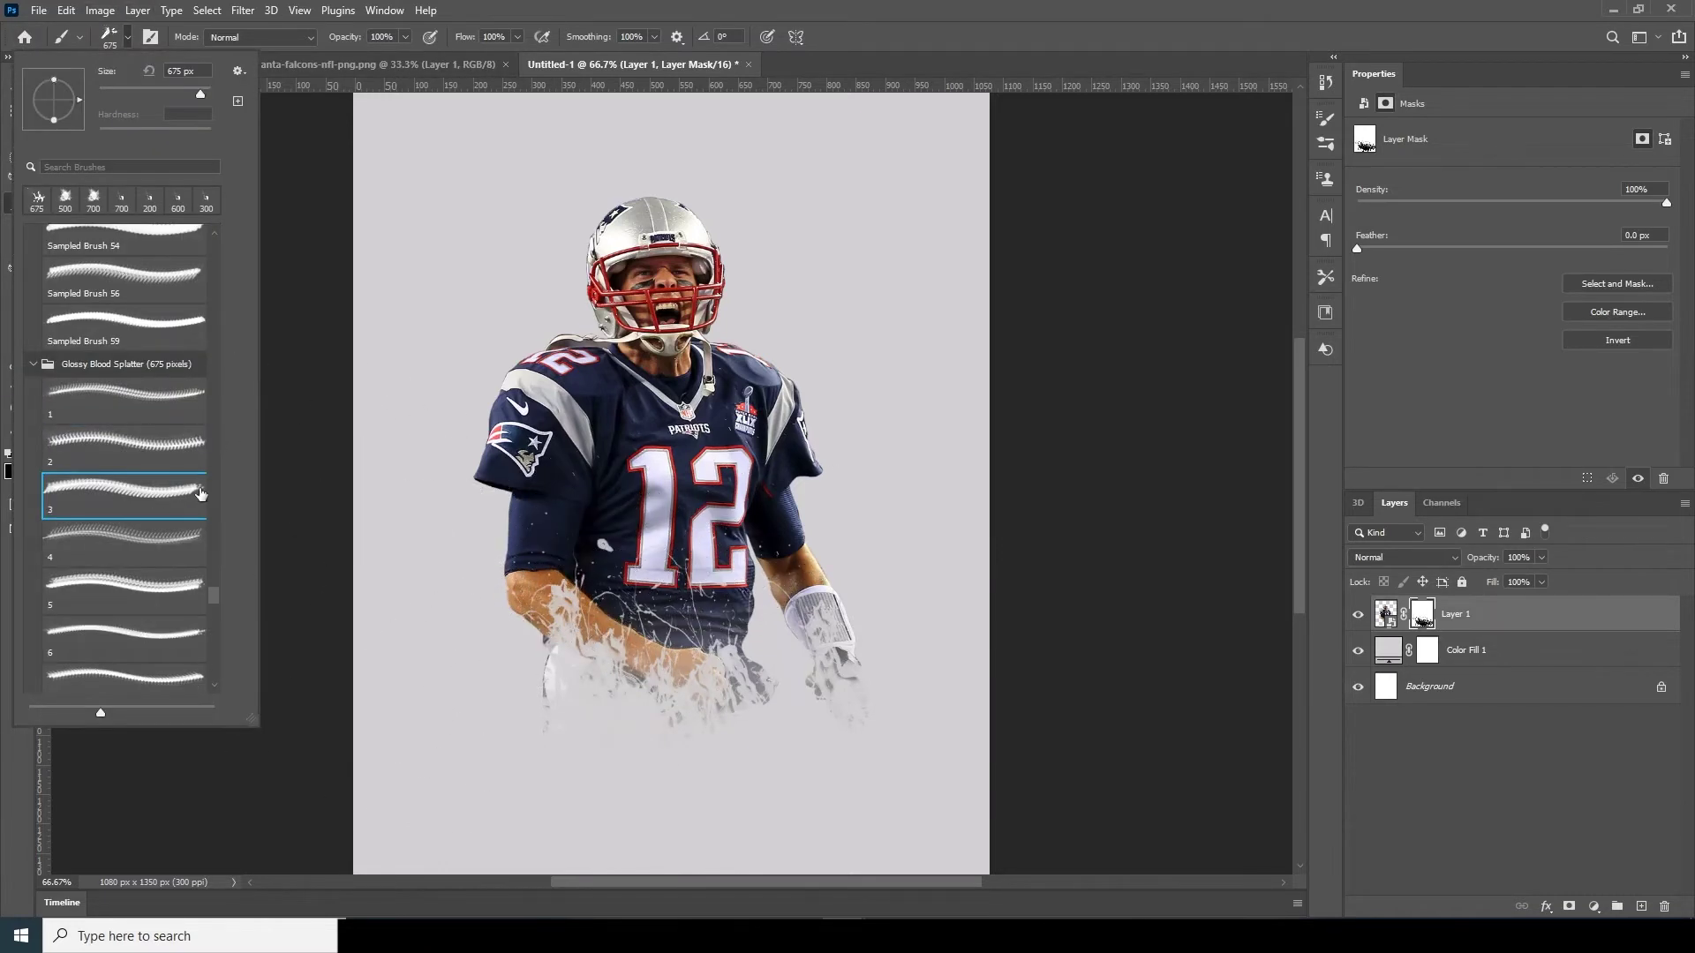
click(170, 538)
click(545, 678)
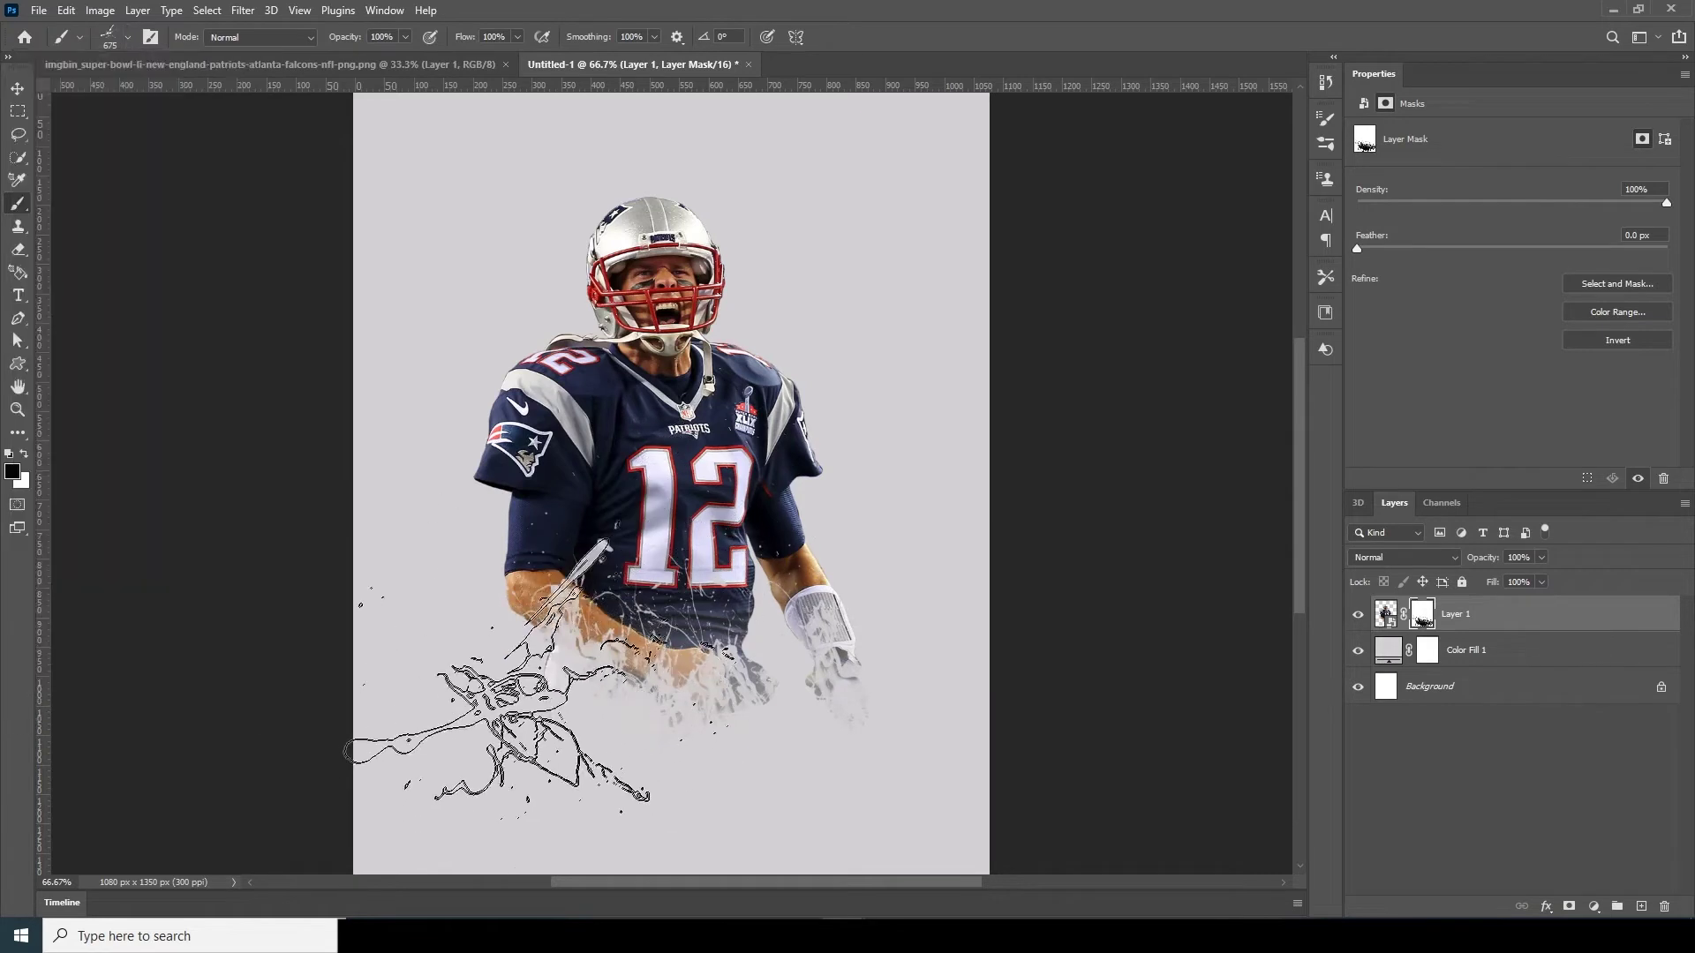
click(580, 660)
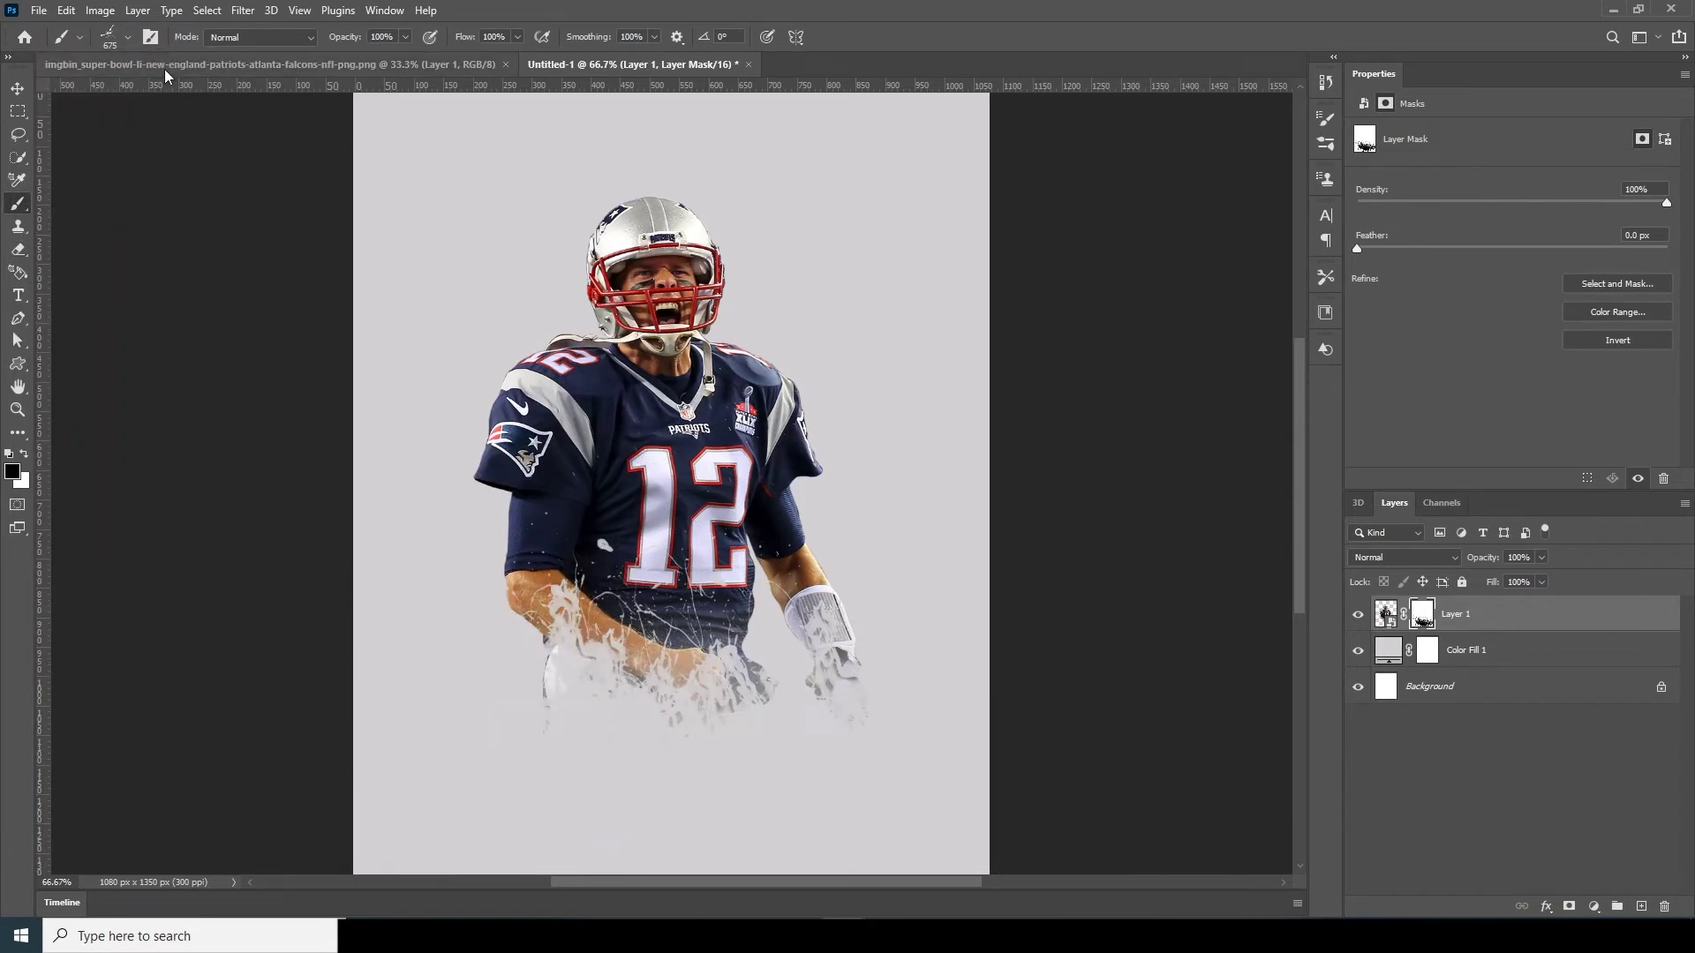
Step: Stamp the mask with Glossy Blood Splatter brush 5 around the white wristband and glove
click(133, 44)
click(173, 593)
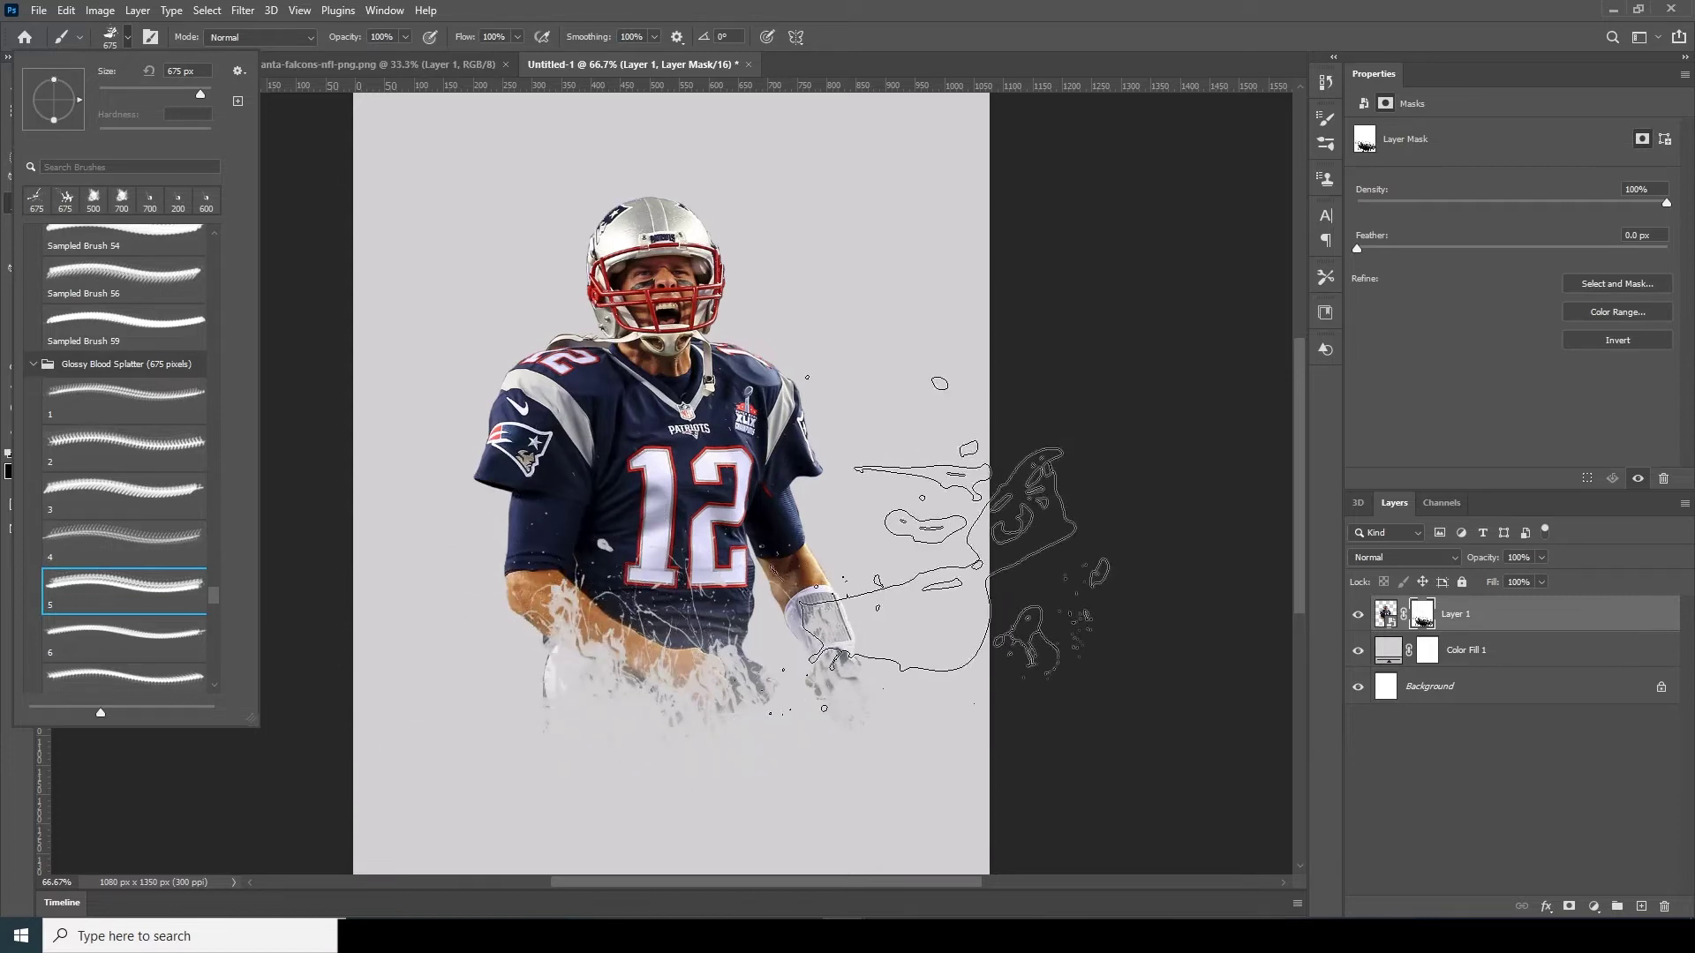
click(954, 545)
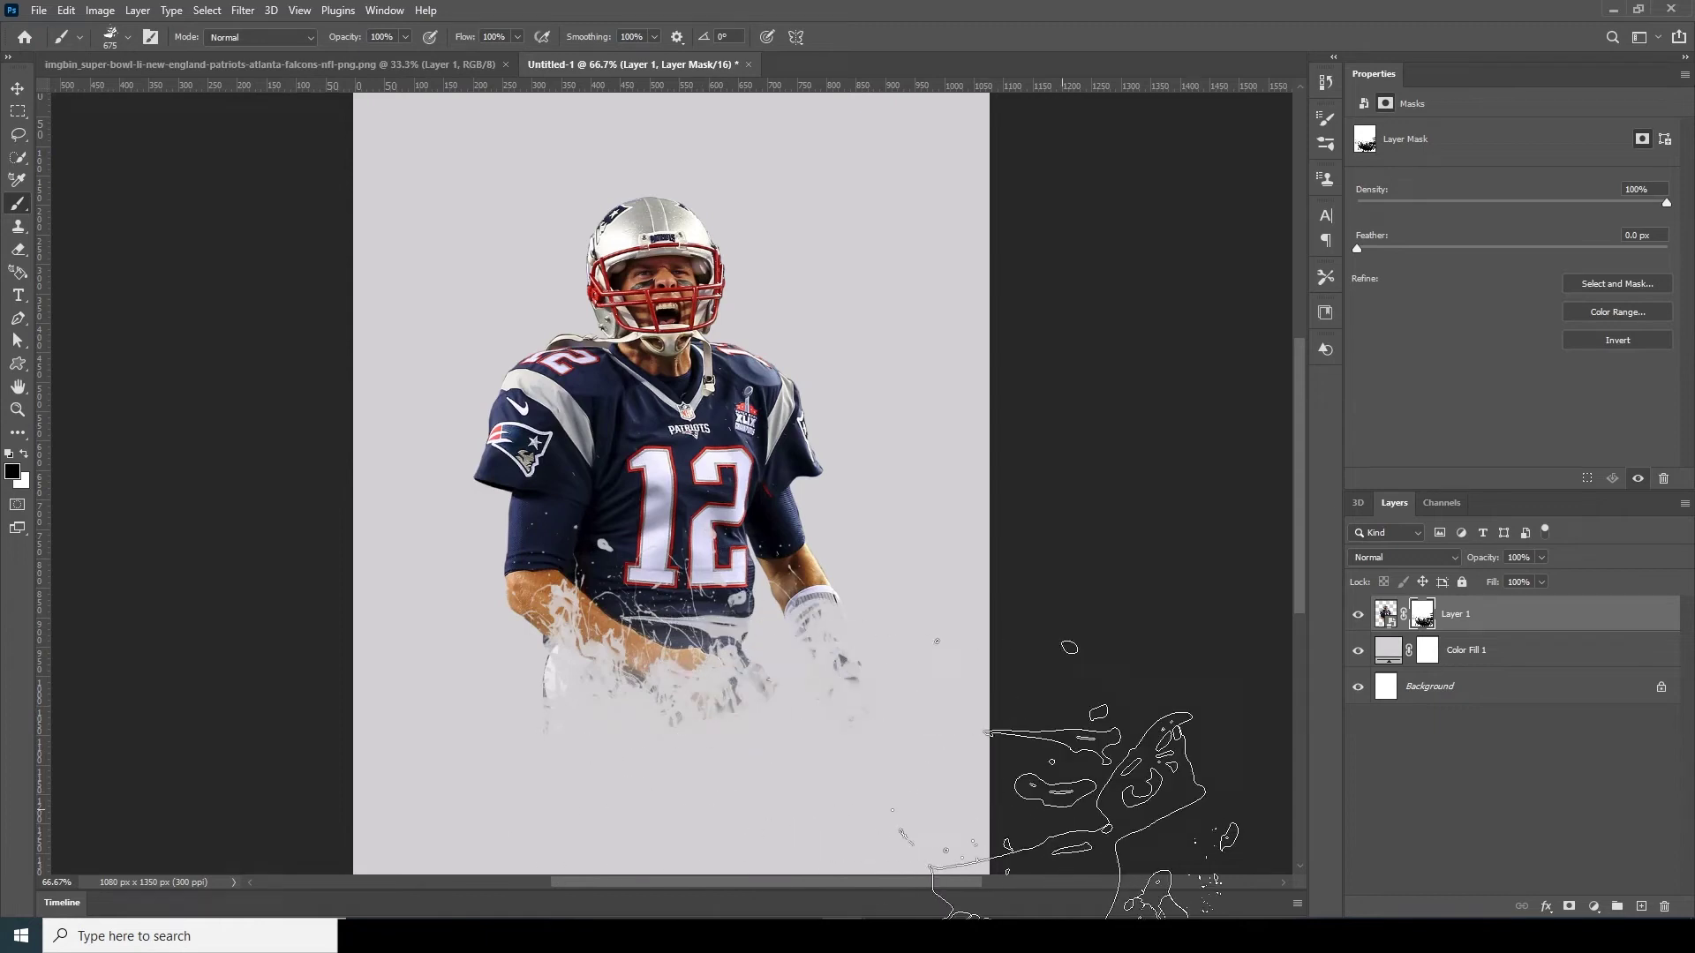
Step: Rotate the splatter brush to -53° and stamp it on the mask over the waist and glove beside the wristband
click(131, 40)
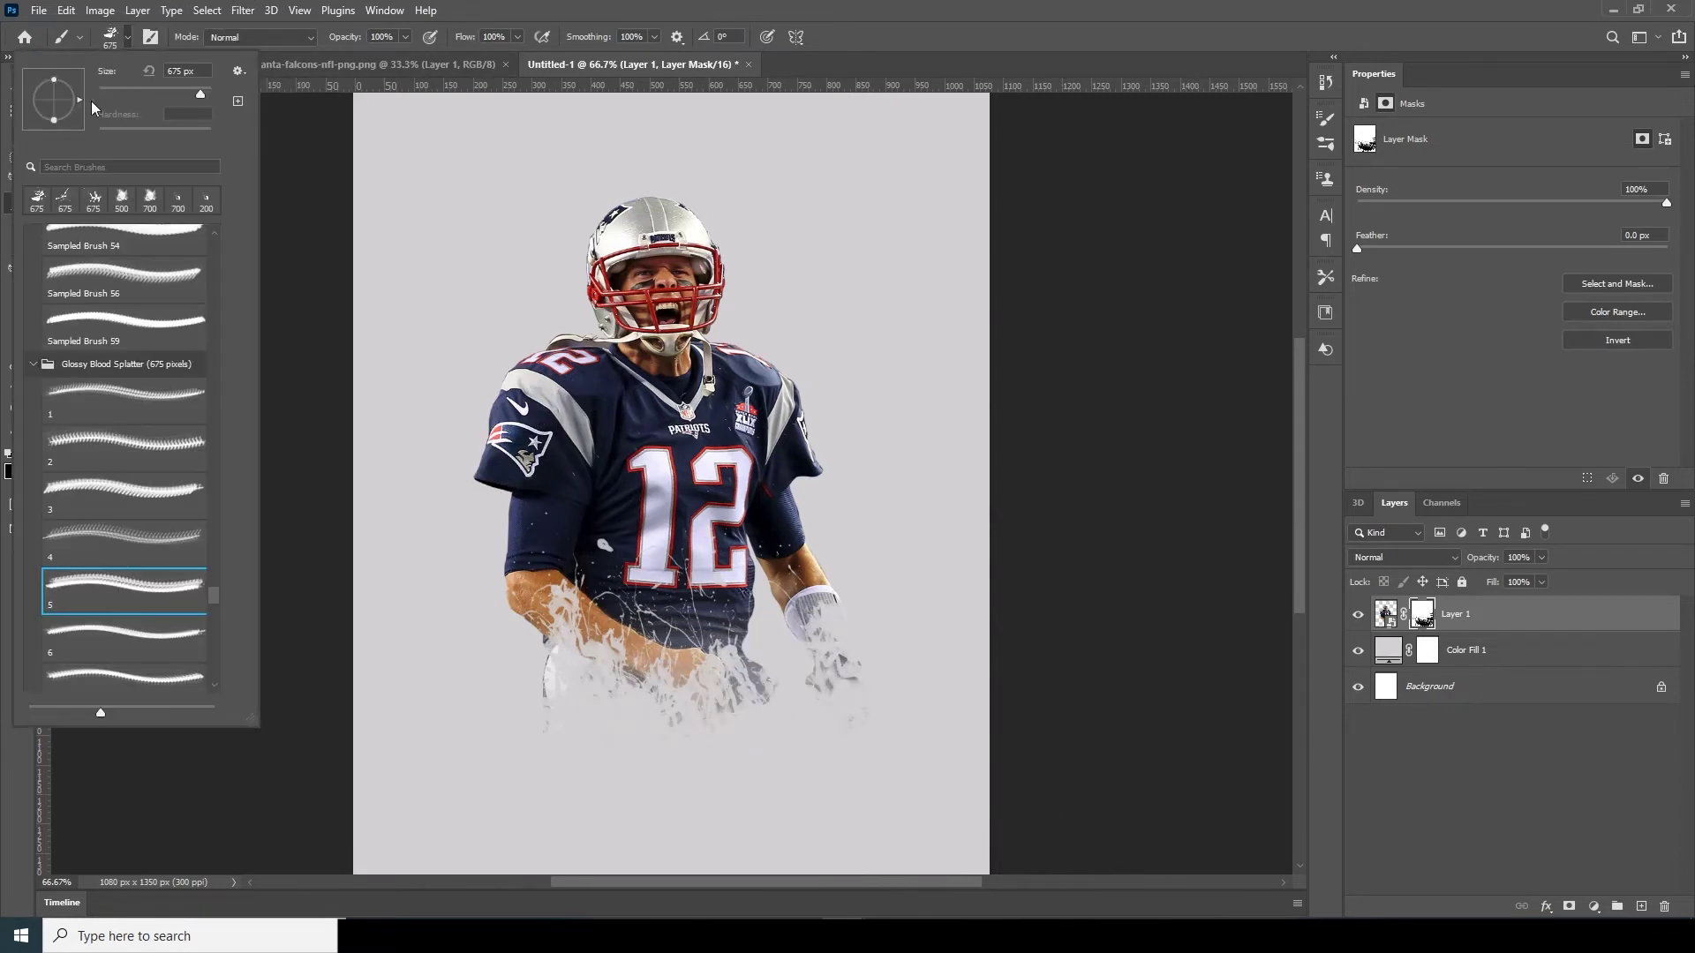
mouse_move(67, 91)
mouse_down()
mouse_move(35, 133)
mouse_move(28, 117)
mouse_move(53, 146)
mouse_up()
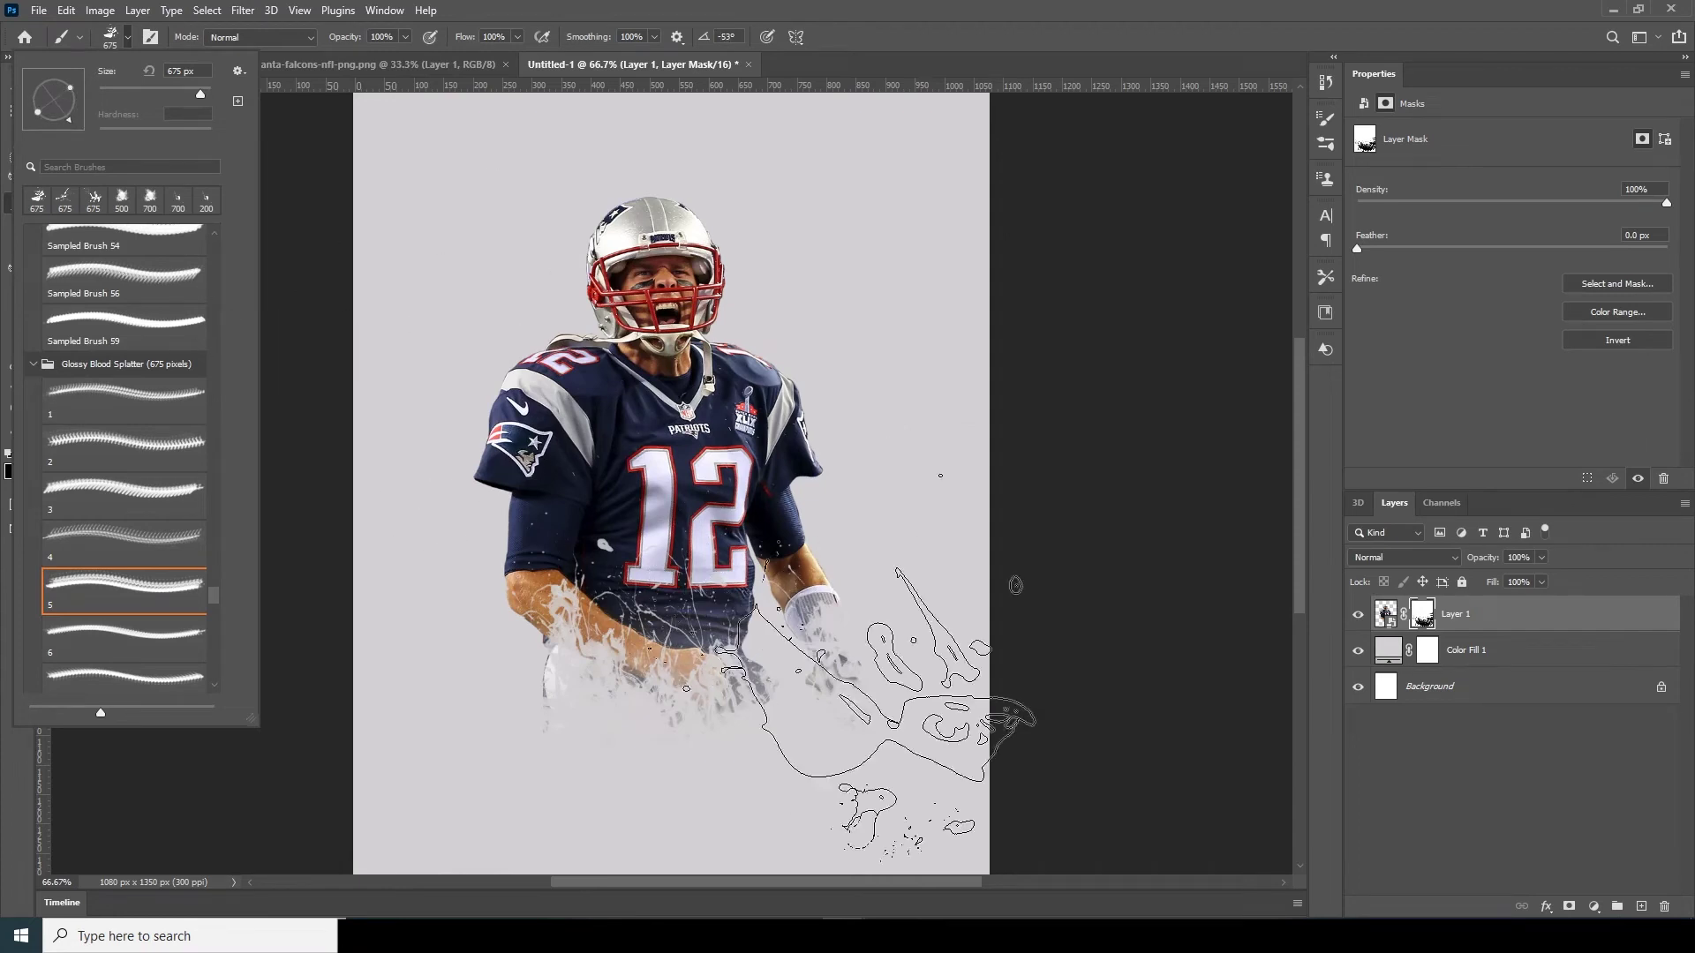
click(848, 662)
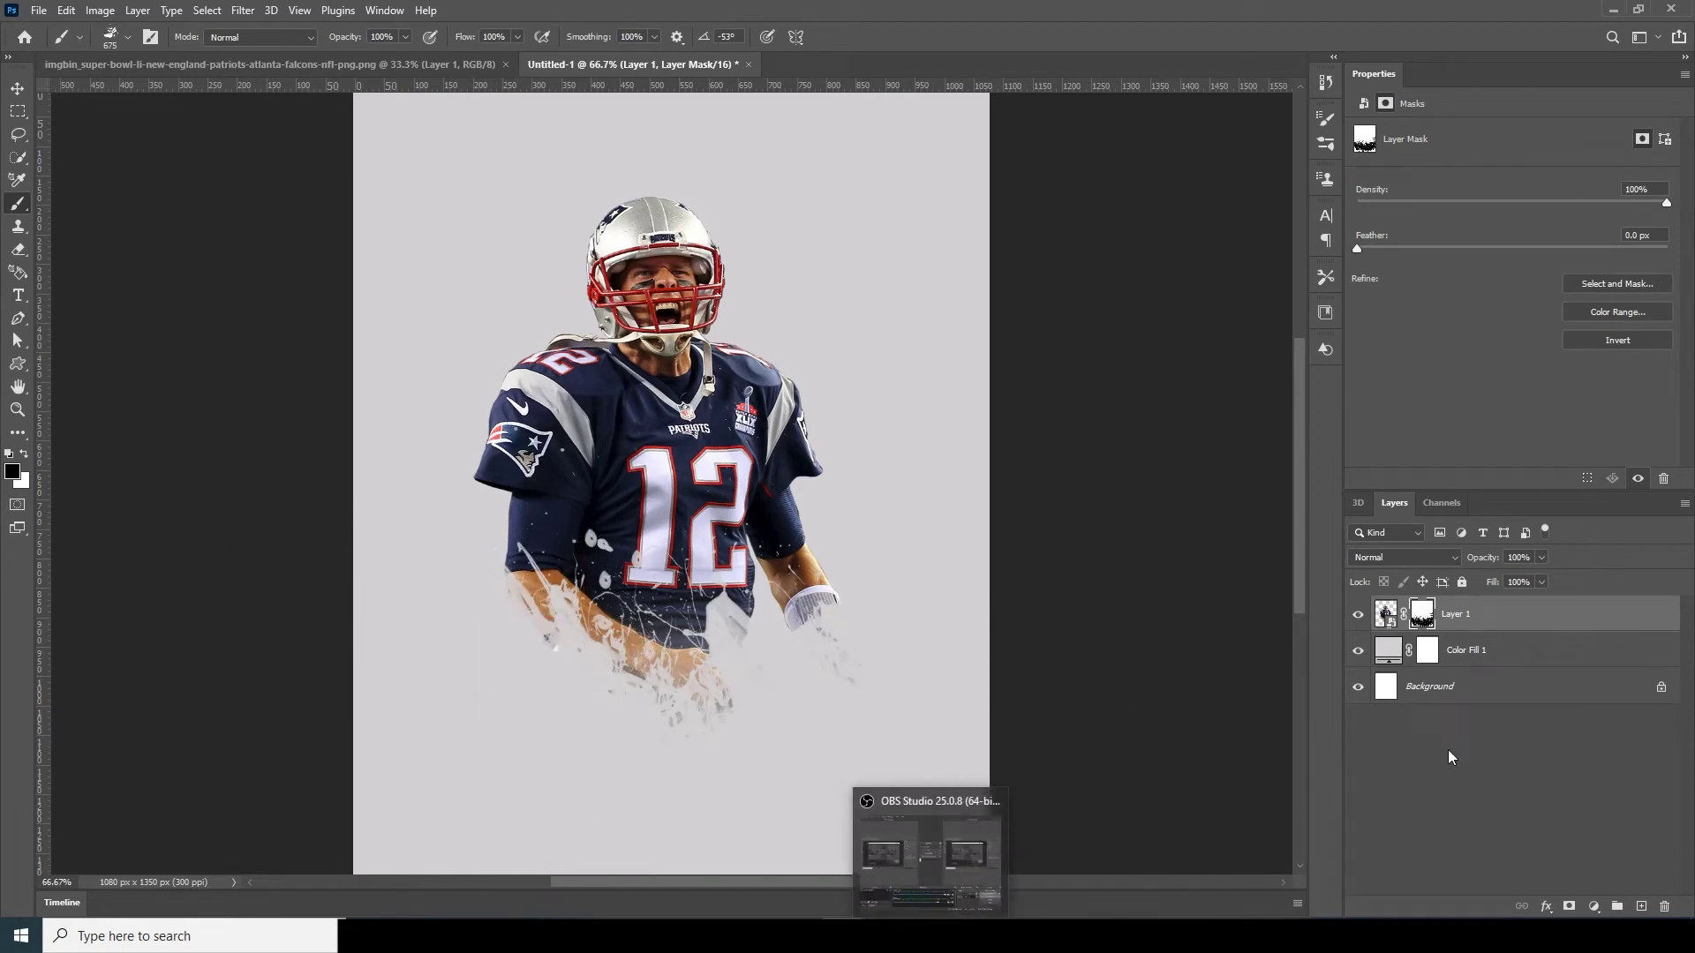
Step: Add a new layer above the player and choose splatter brush 18
click(1386, 613)
click(1639, 906)
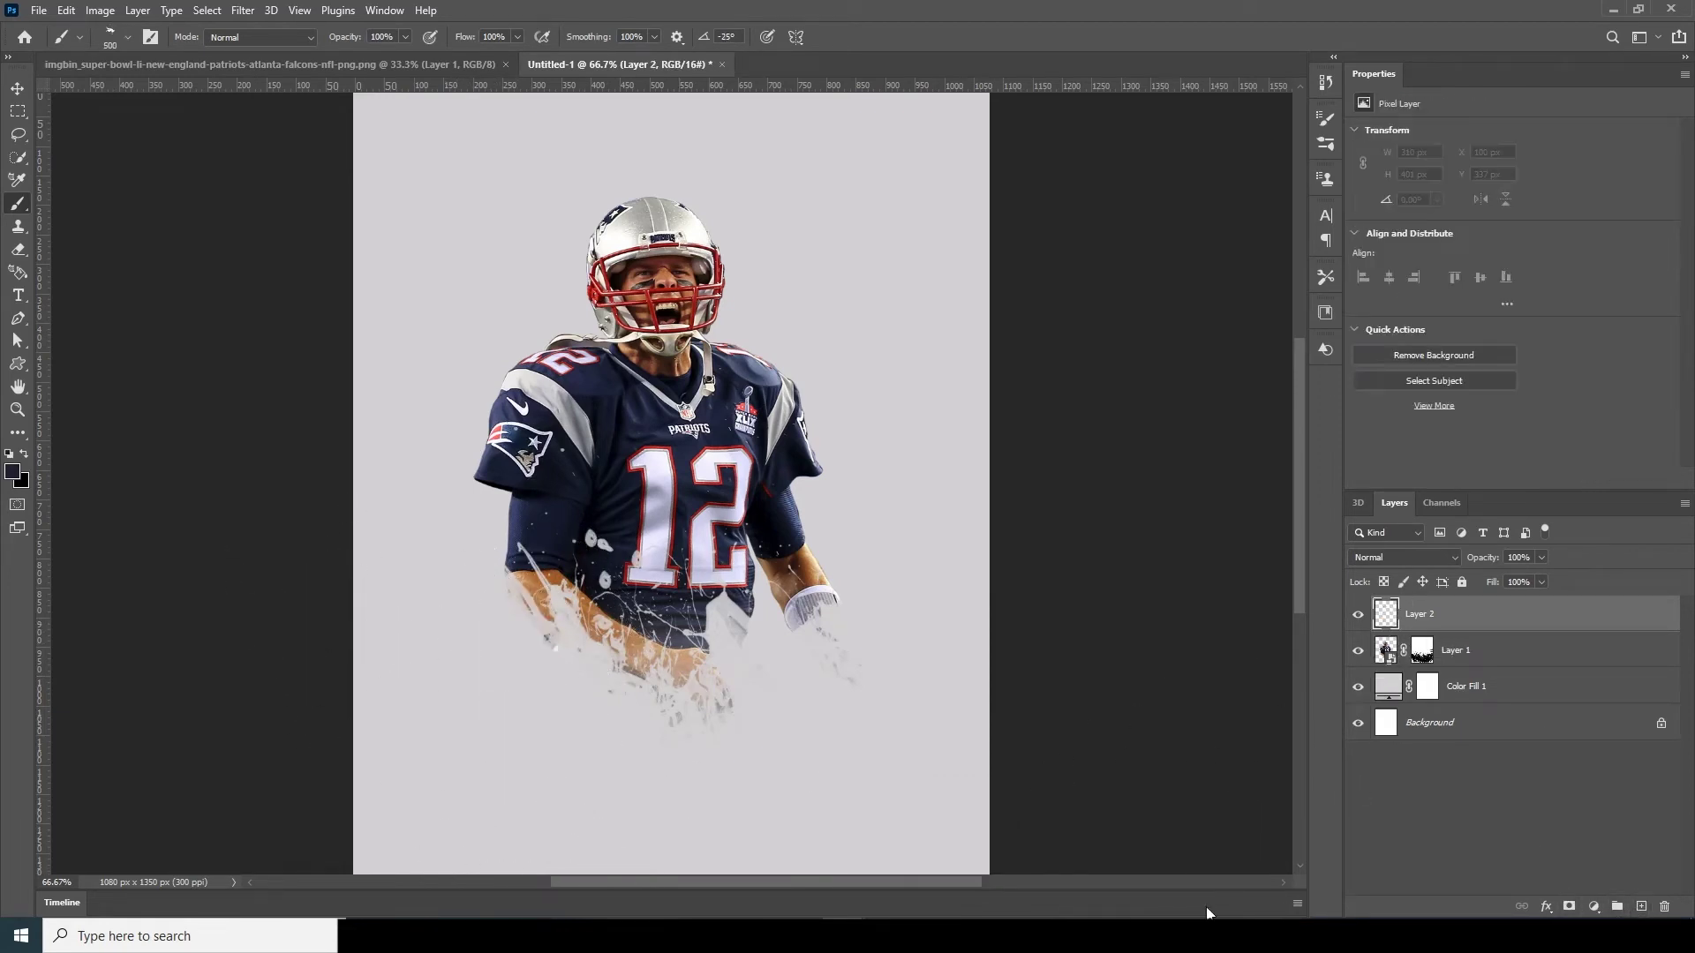
click(124, 39)
drag(209, 602, 212, 621)
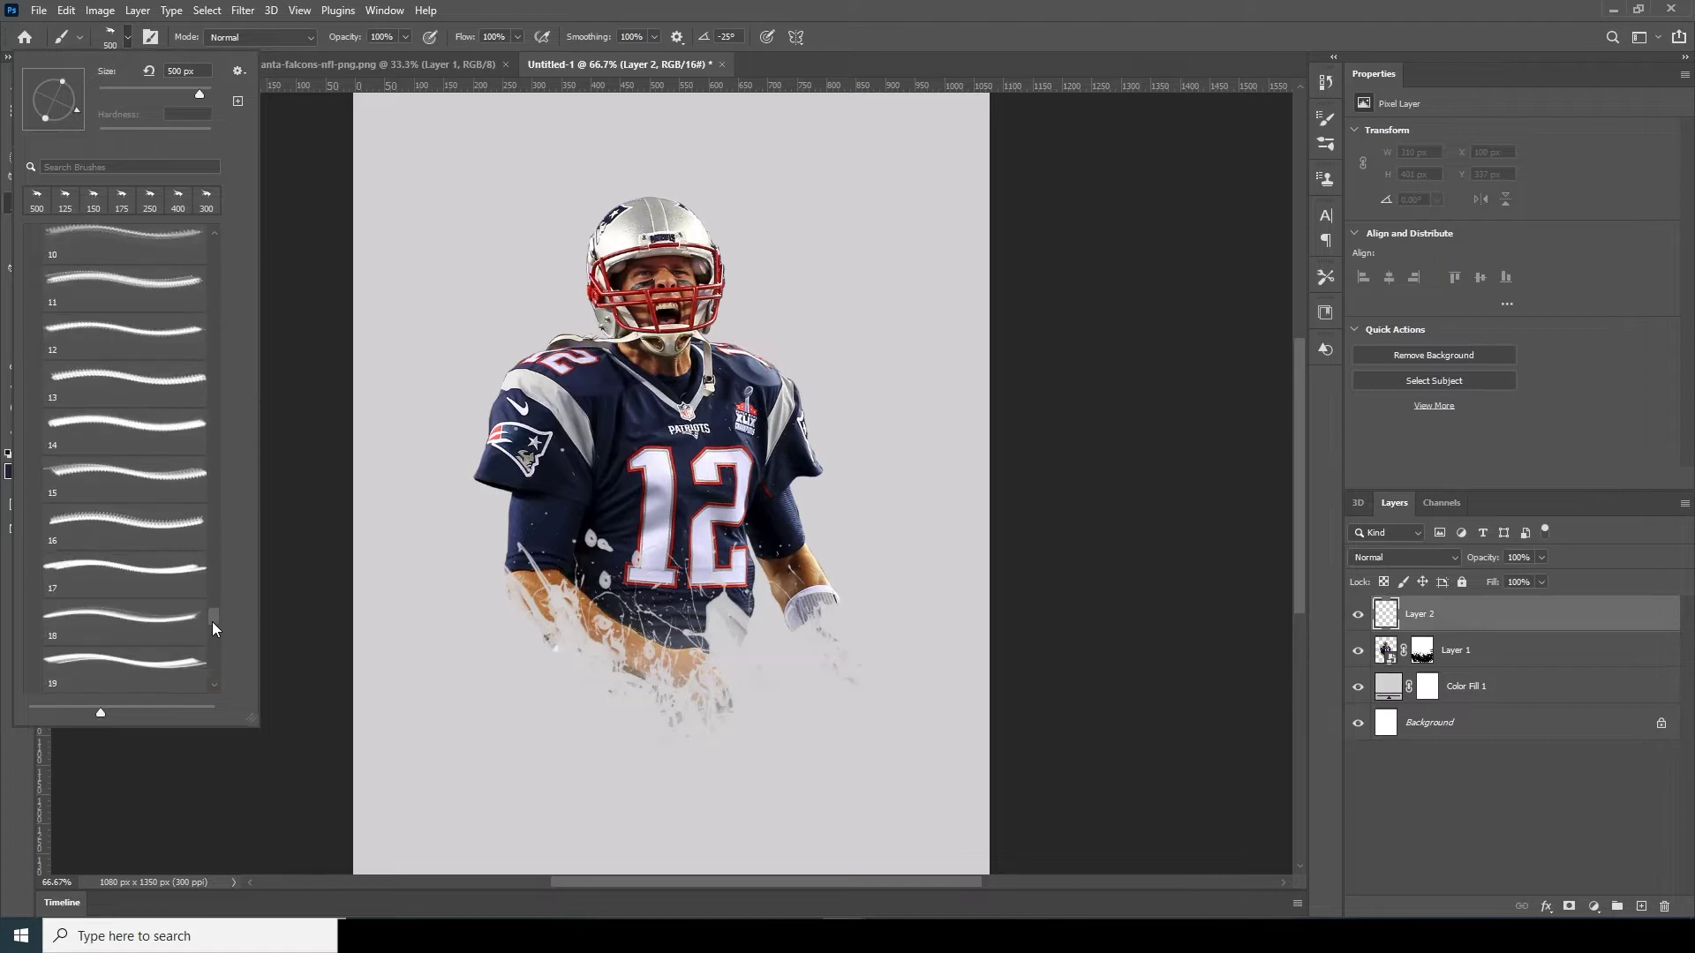
click(172, 622)
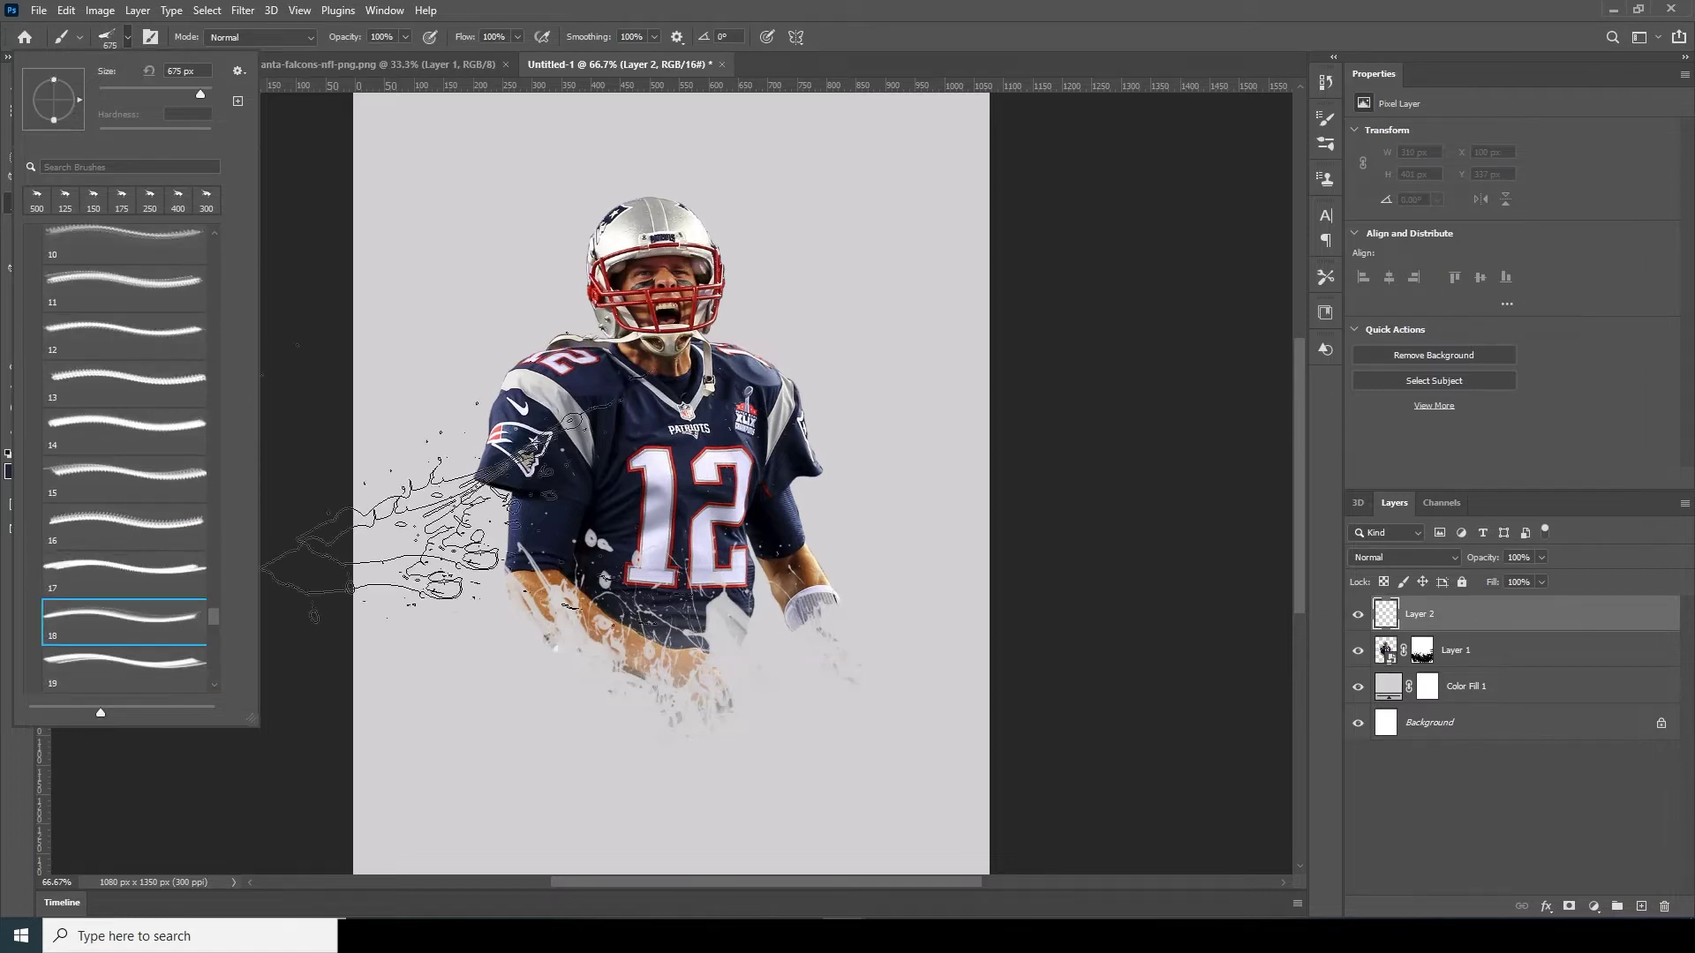
click(139, 655)
click(159, 618)
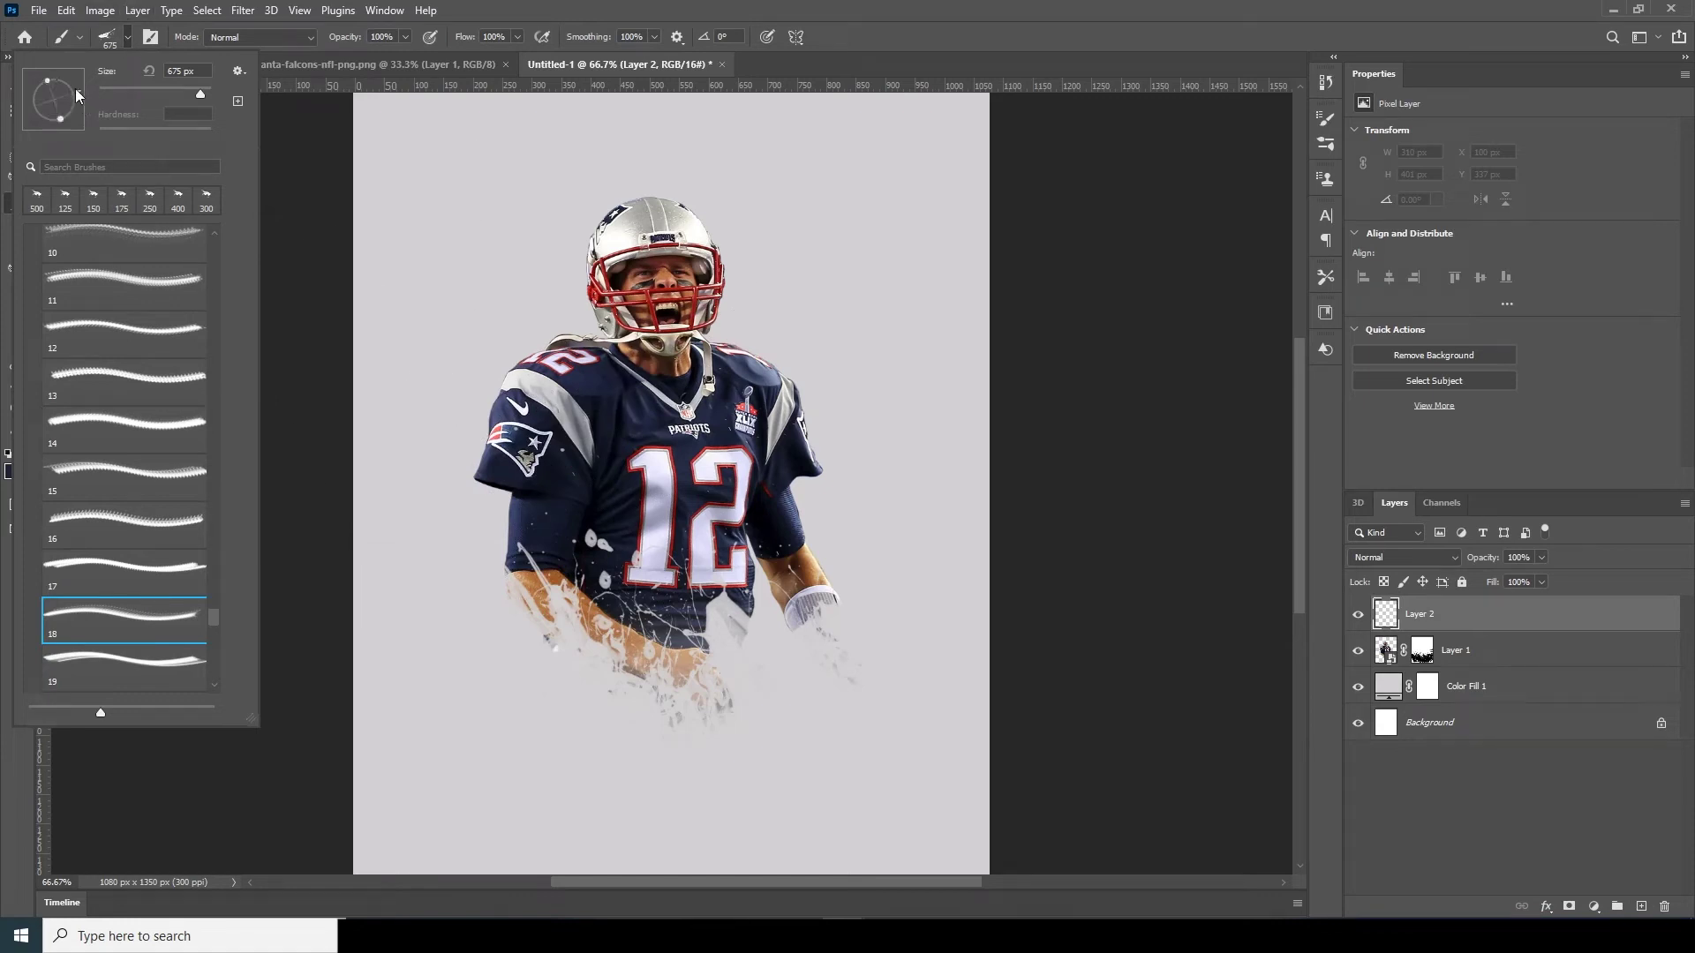
Step: Rotate the splatter brush to 105° and reduce its size to 400 px
click(44, 85)
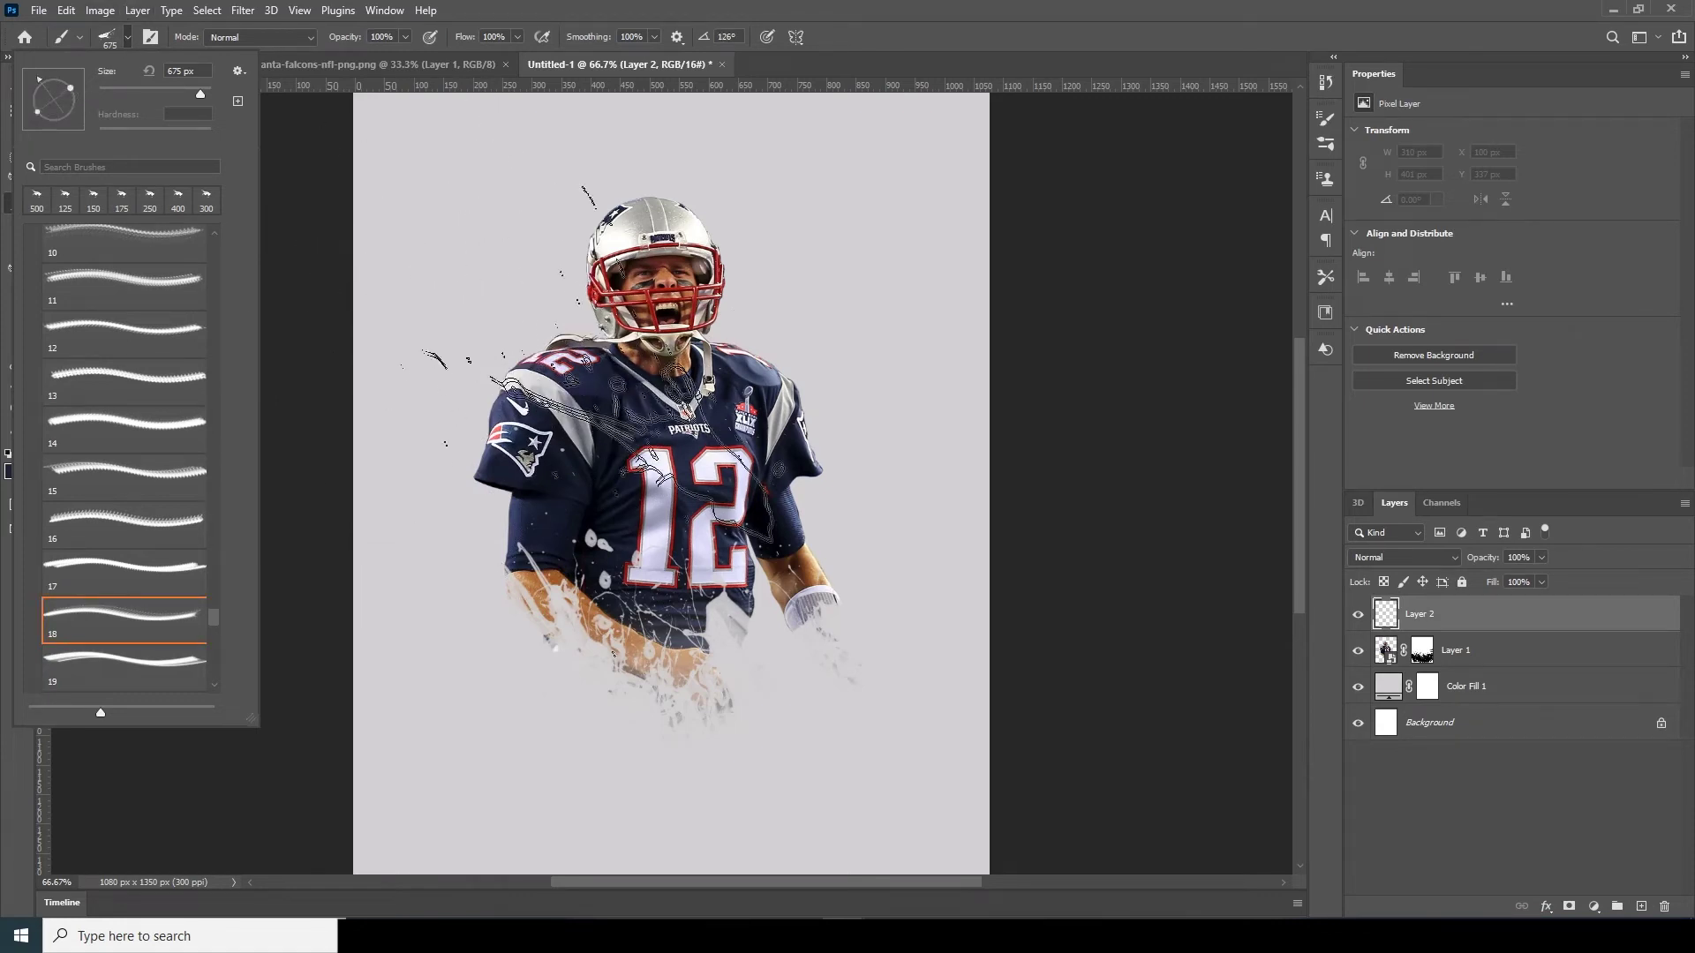
drag(45, 86, 47, 76)
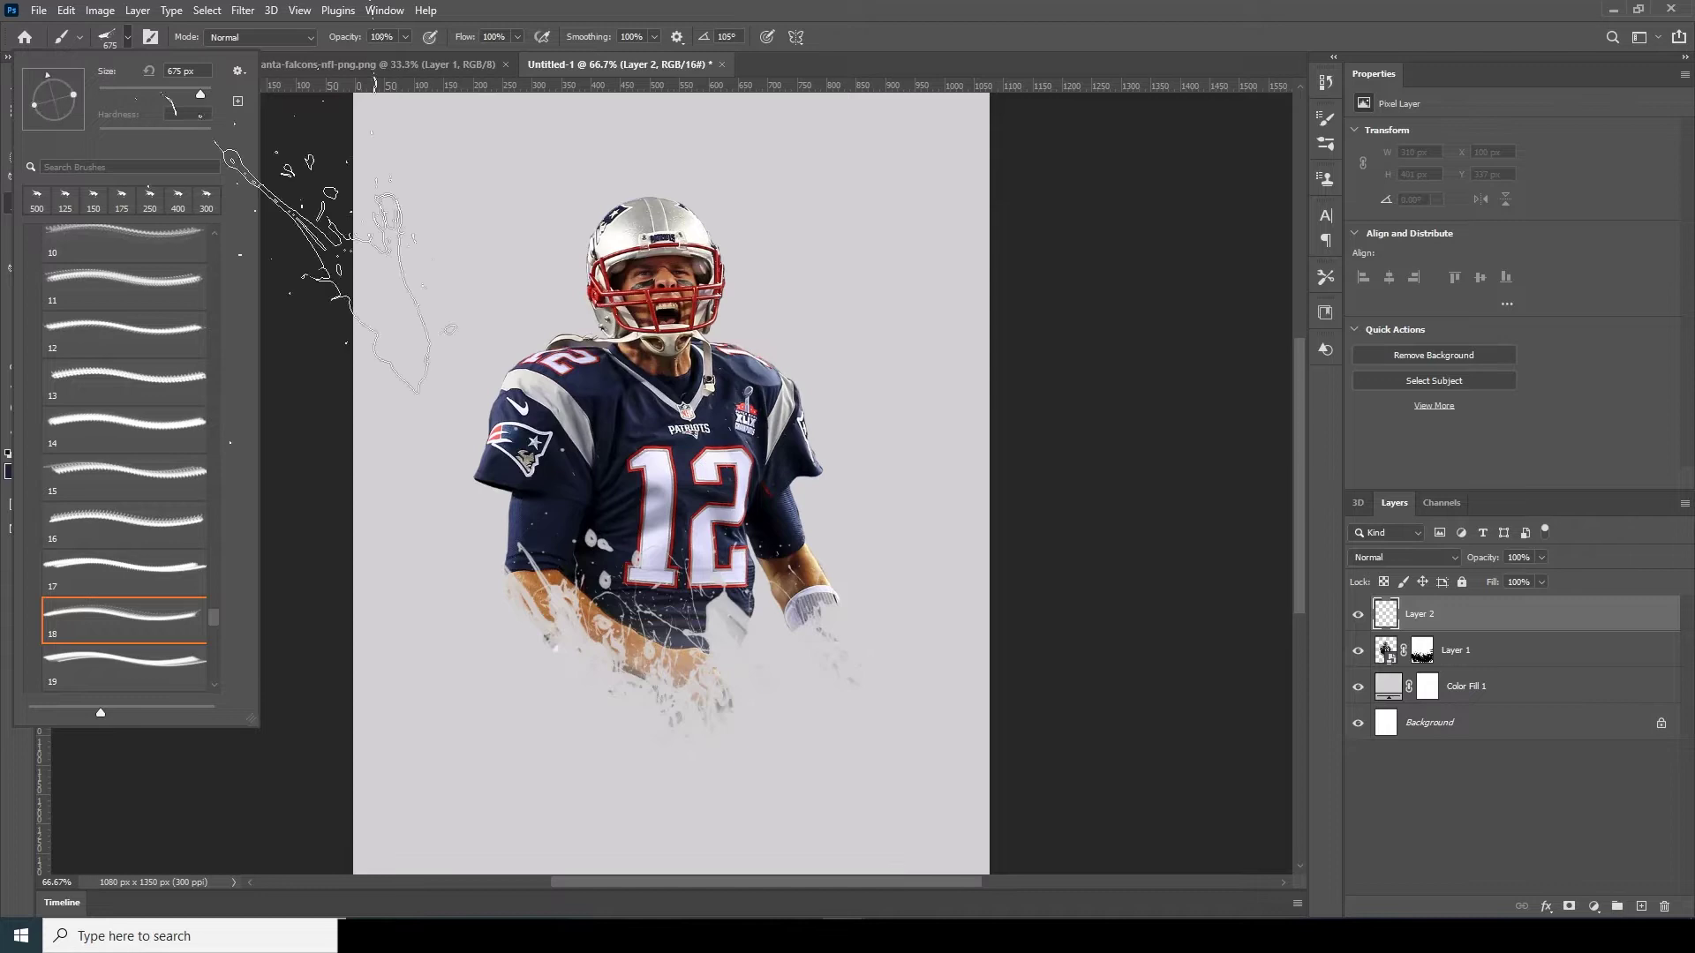
click(1389, 618)
key(bracketleft)
key(bracketleft)
key(bracketleft)
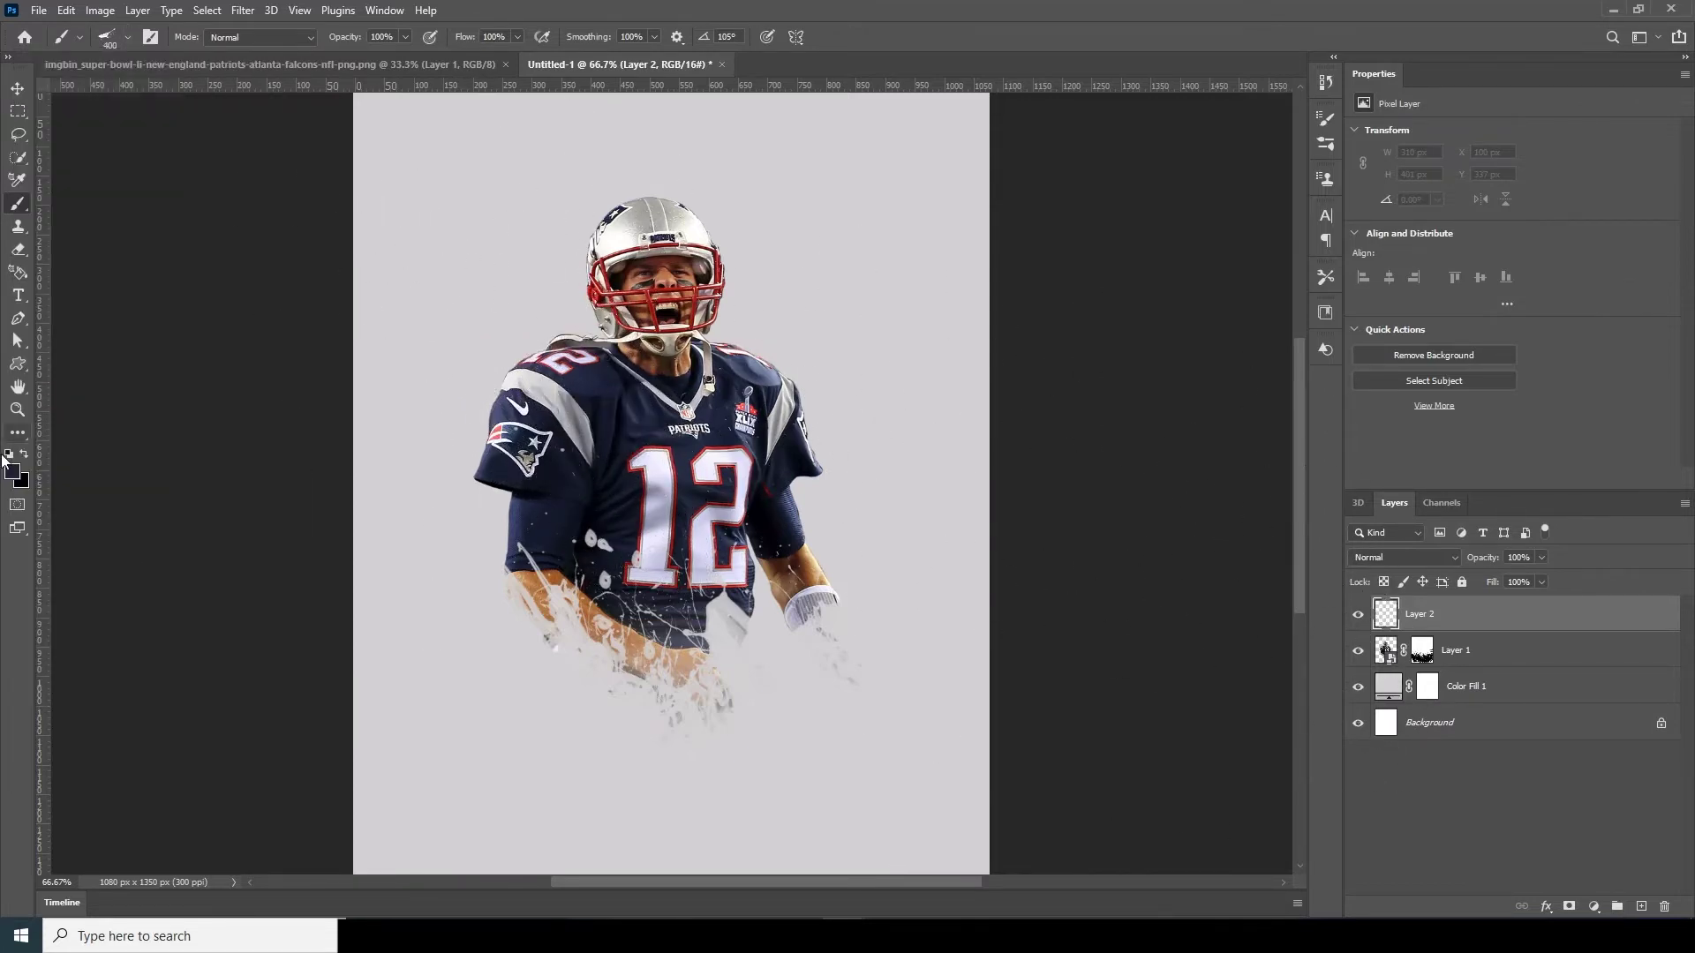
Step: Sample off-white eeebe6 from the player's sleeve stripe and stamp a splatter from the shoulder with the logo sleeve
click(13, 472)
click(524, 369)
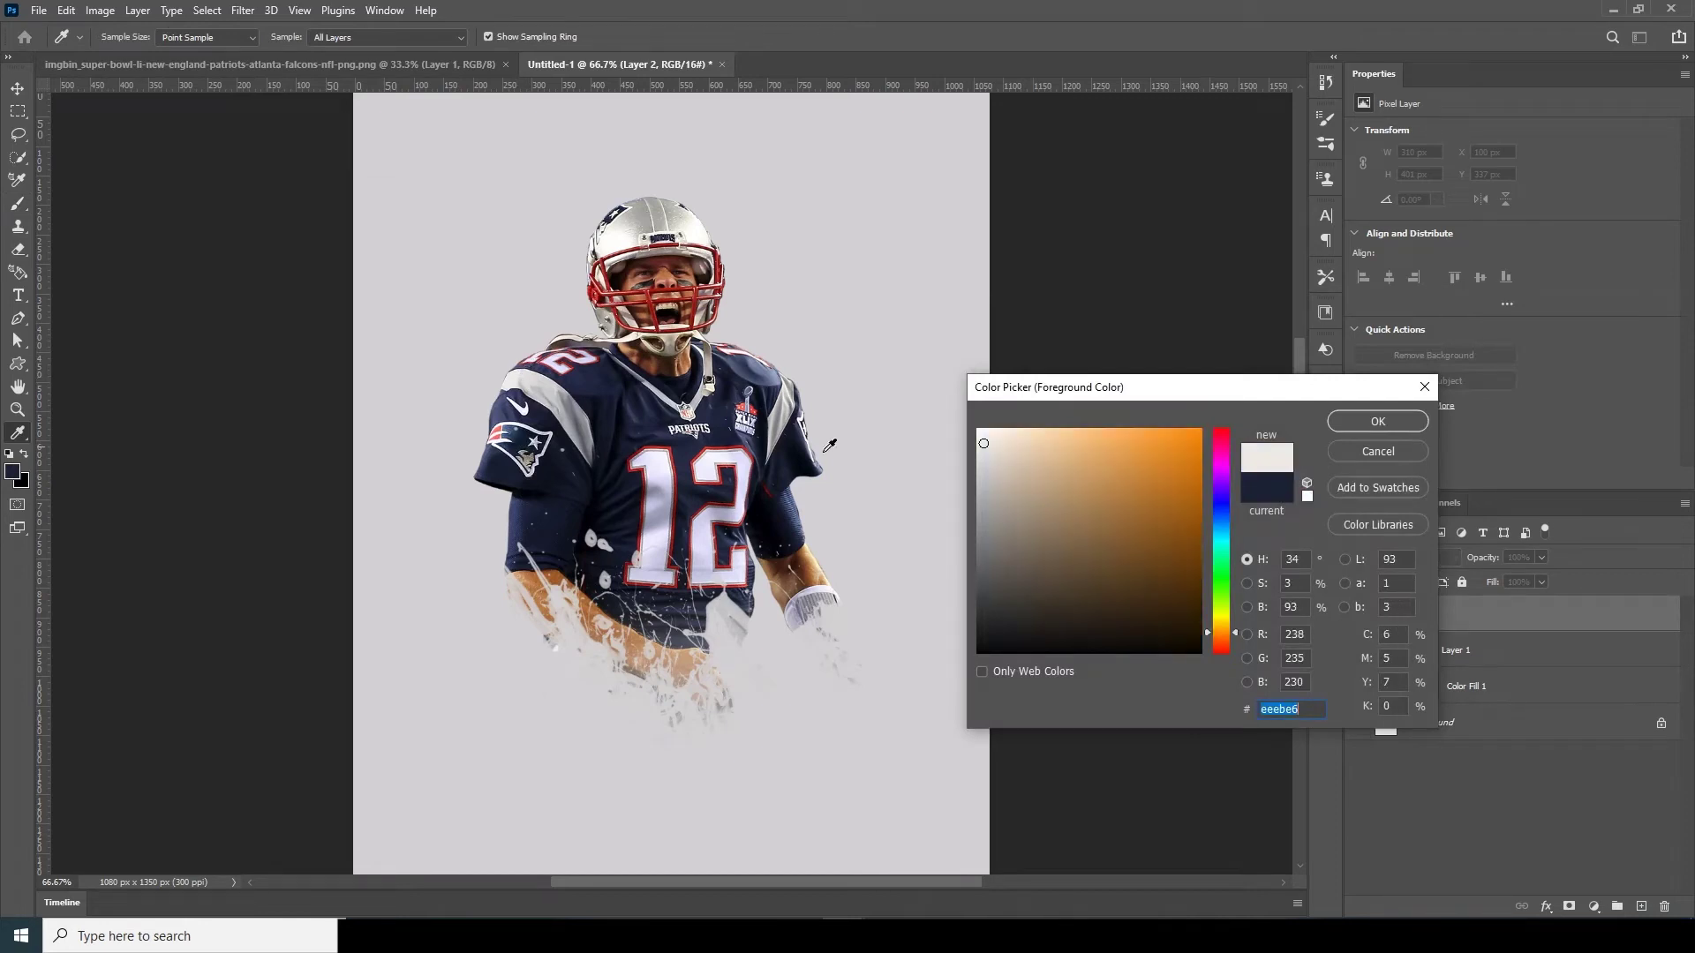
click(1348, 427)
click(511, 353)
click(543, 428)
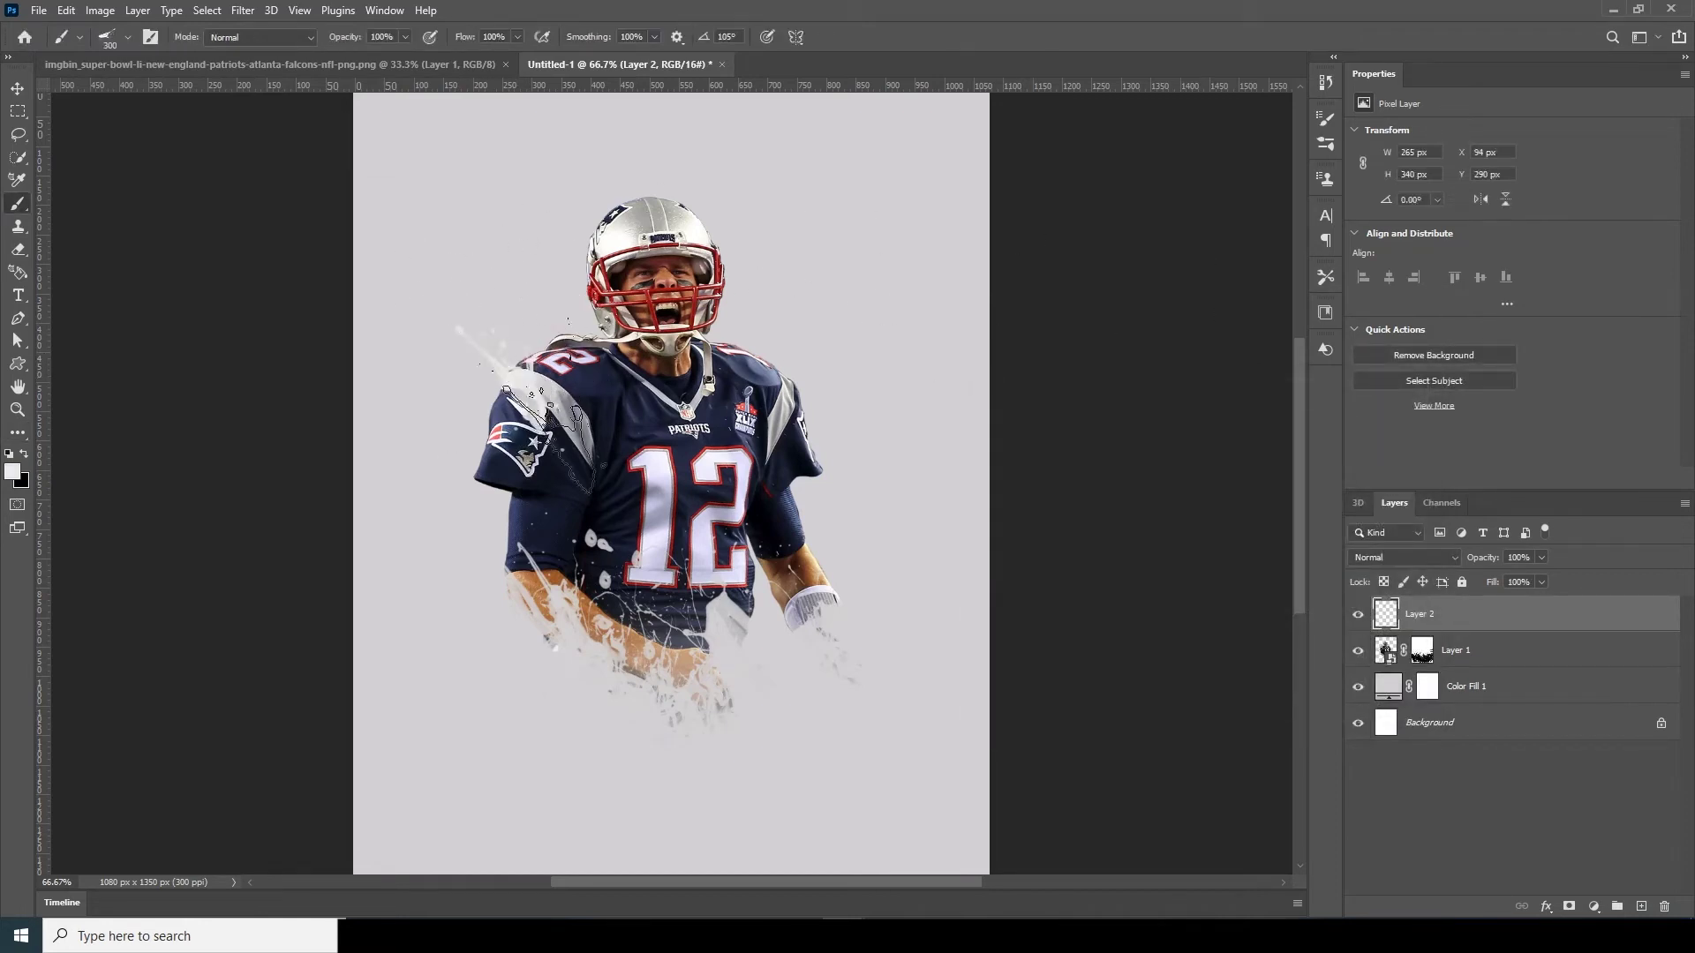
Step: Stamp smaller off-white splatters over the same shoulder stripe above the sleeve logo
key(bracketleft)
key(bracketleft)
key(bracketleft)
click(526, 388)
key(bracketleft)
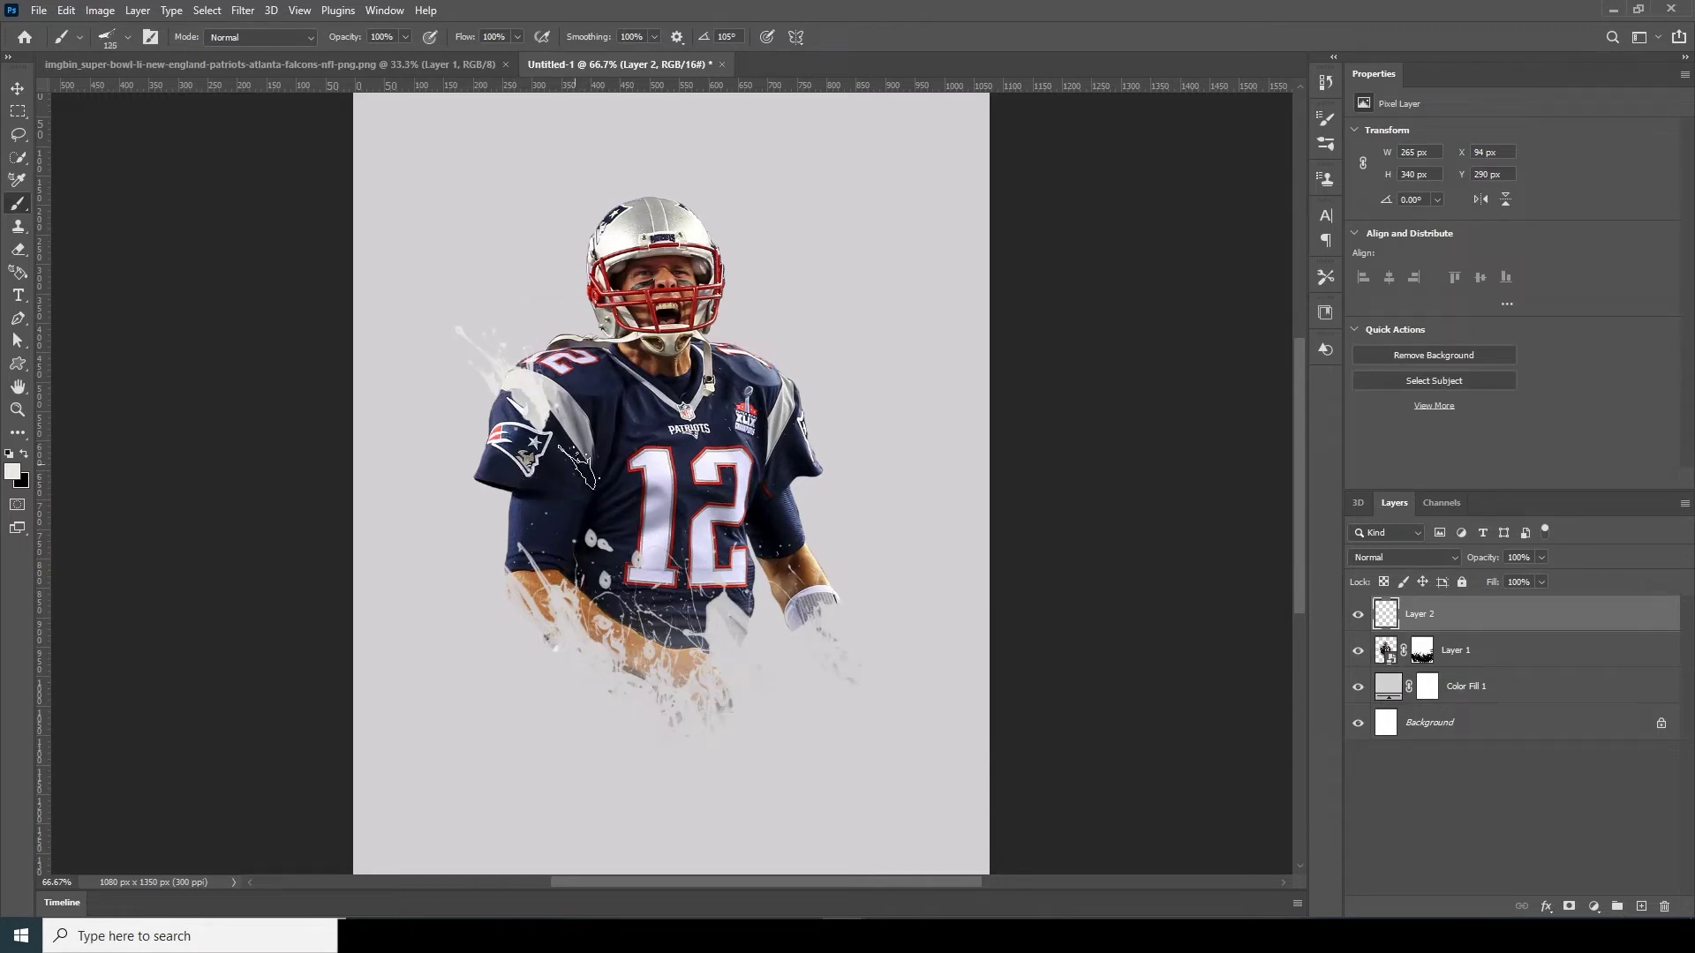
click(521, 405)
Step: Add a layer between the colour fill and the player and stamp off-white splatters behind the same shoulder
click(1395, 692)
click(1639, 907)
key(bracketright)
key(bracketright)
key(bracketright)
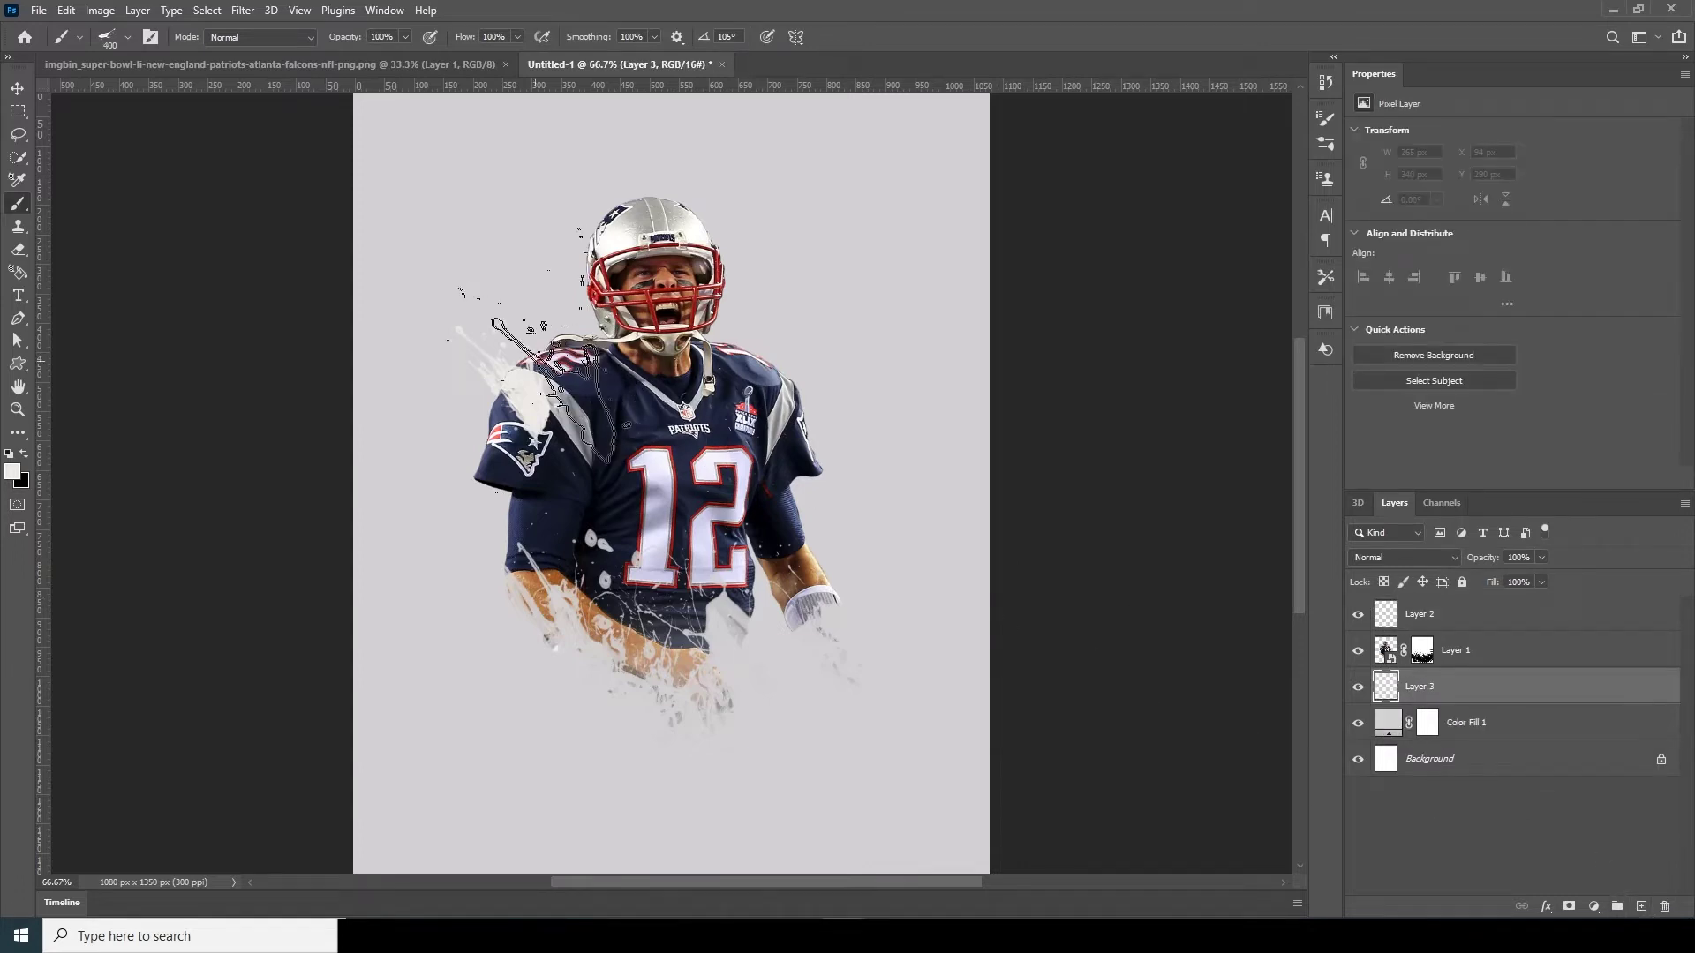
key(bracketleft)
key(bracketleft)
key(bracketleft)
key(bracketleft)
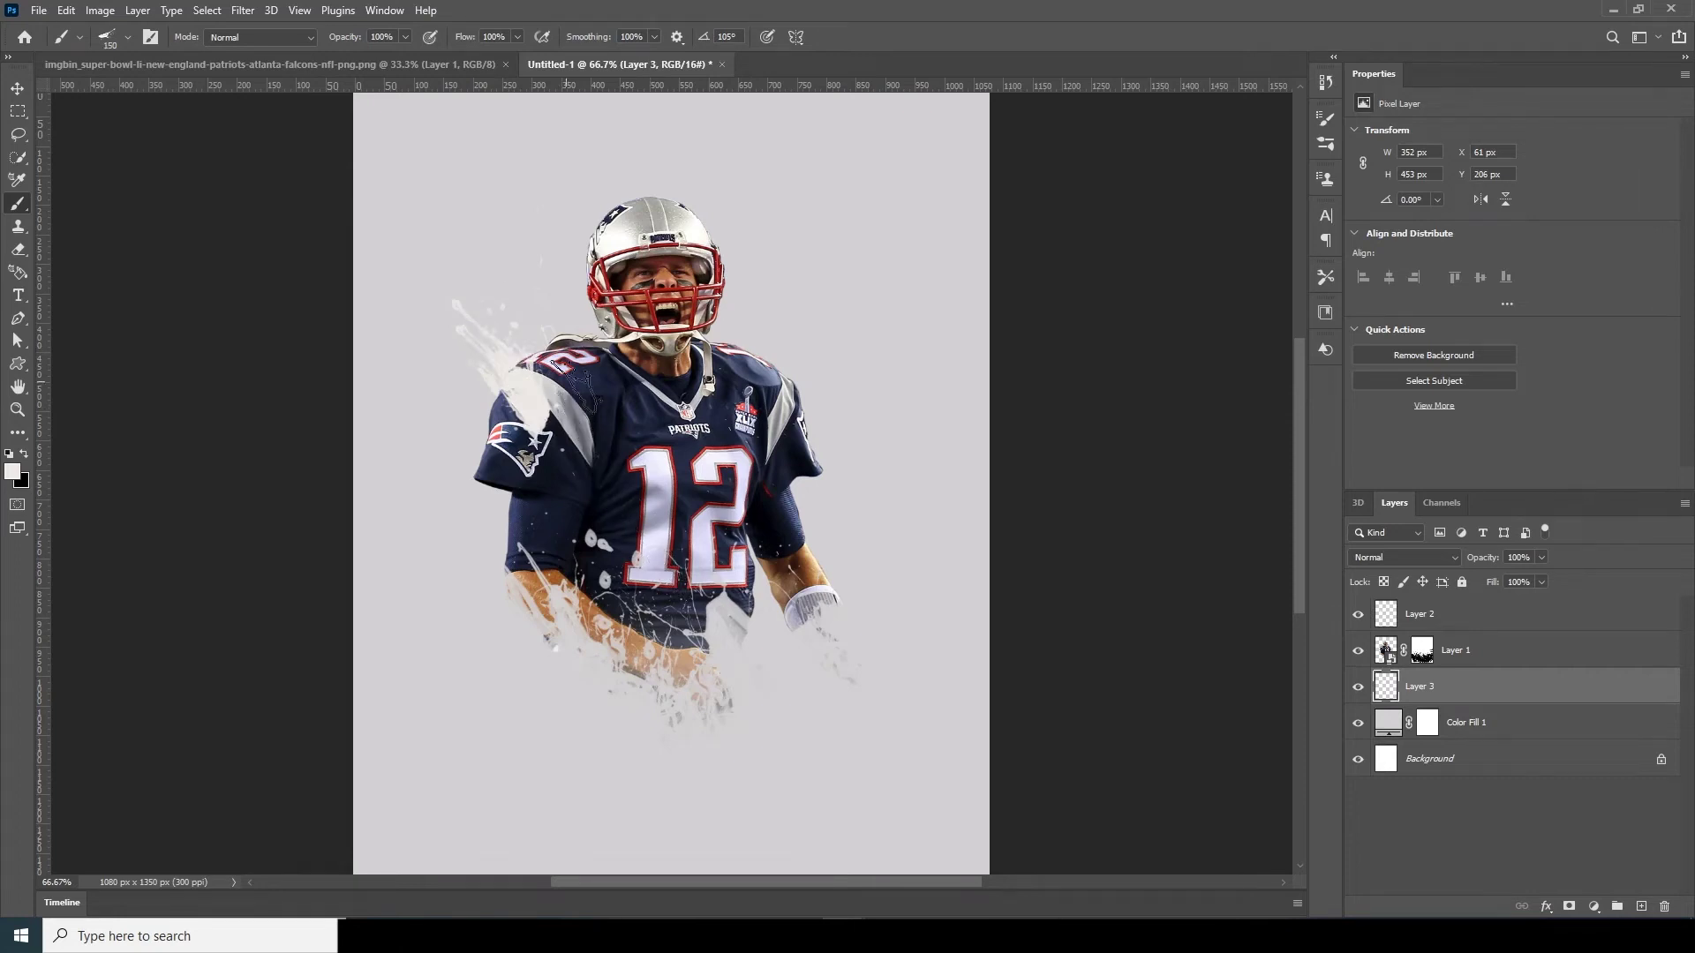
Step: Sample near-white f7f8f2 from the helmet and stamp a splatter behind the helmet's side on the layer below the player
click(12, 471)
click(641, 199)
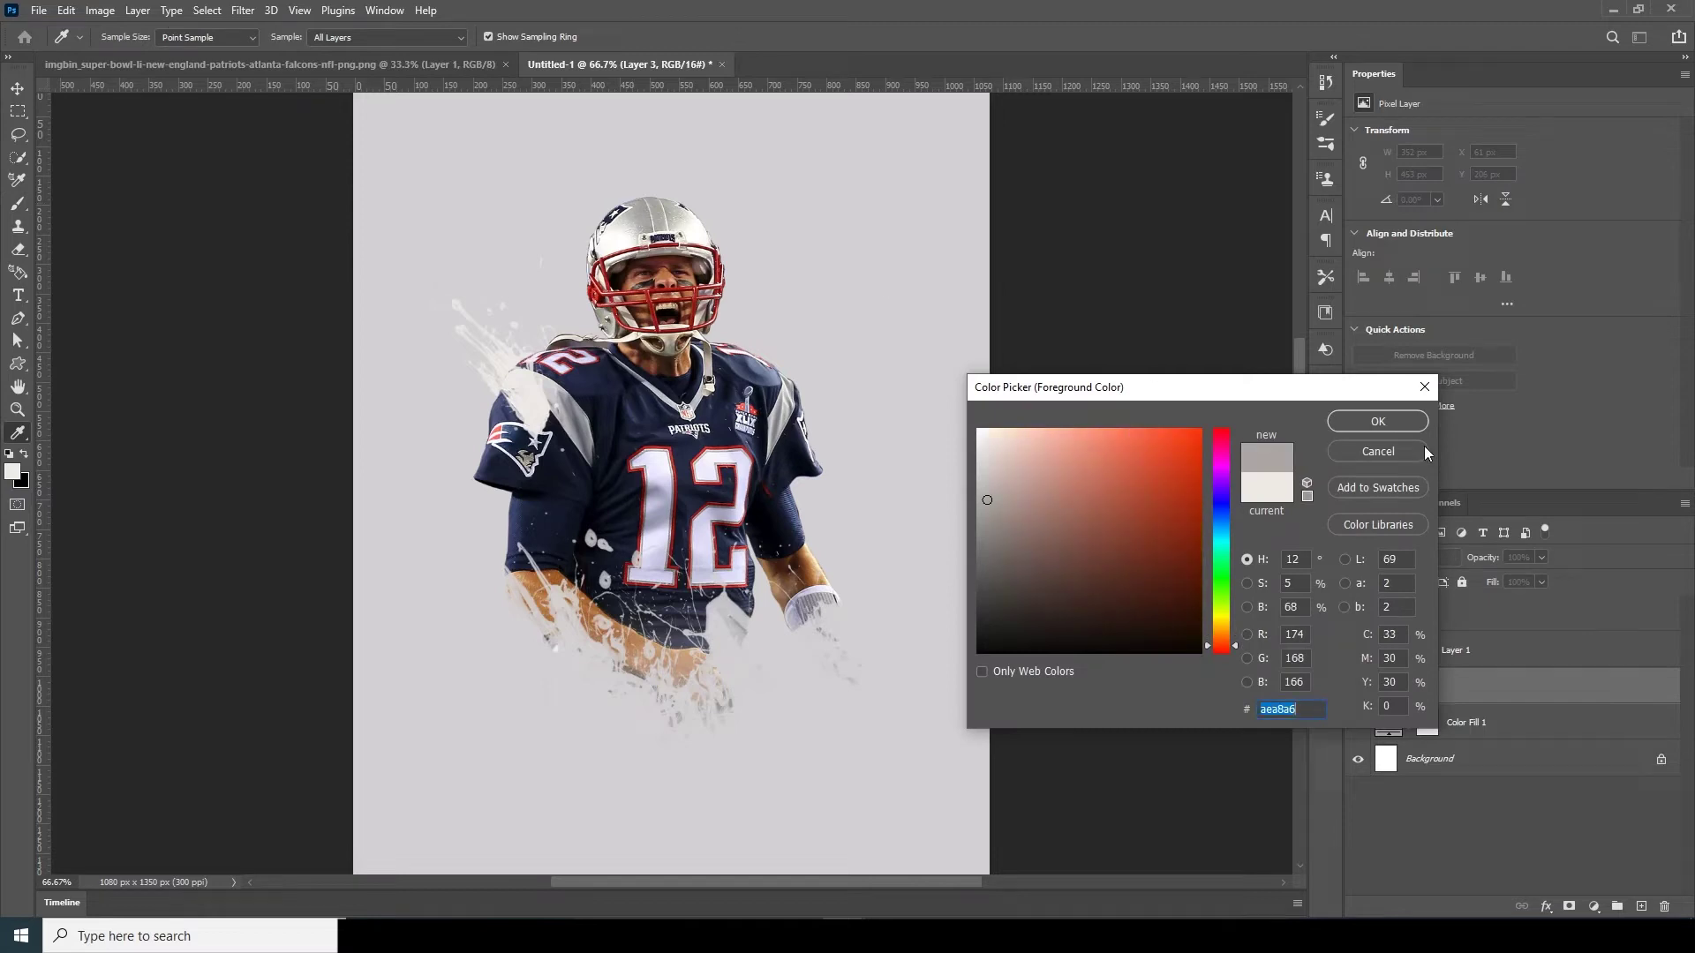
click(605, 250)
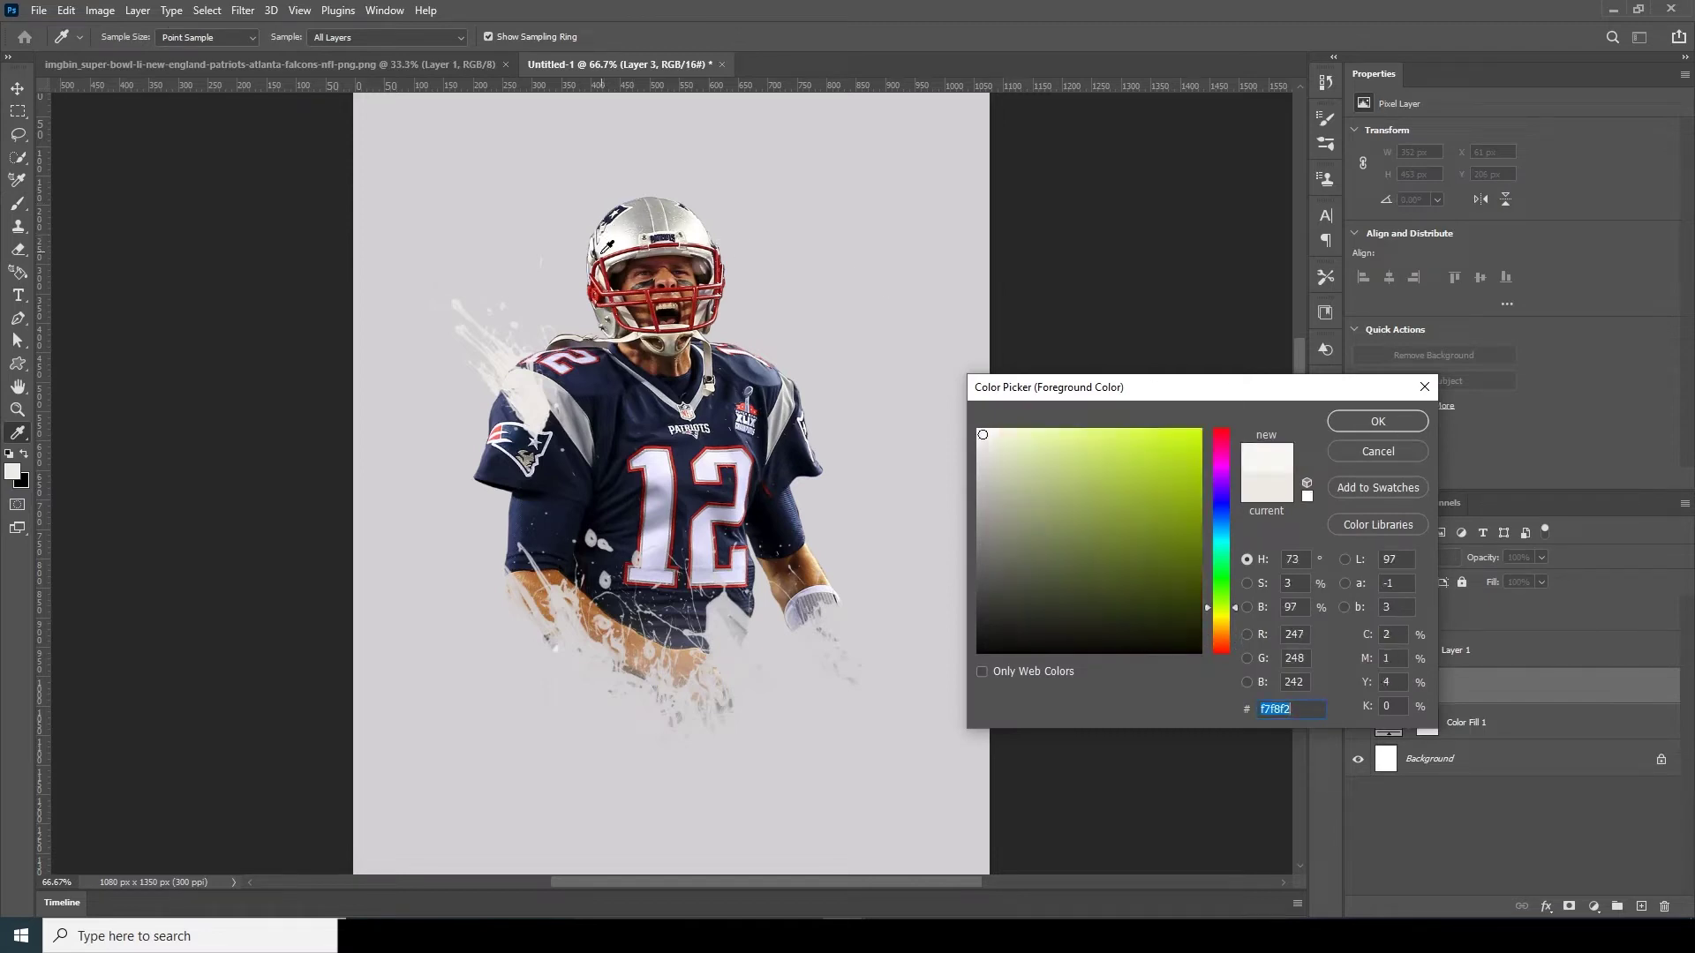
click(1377, 421)
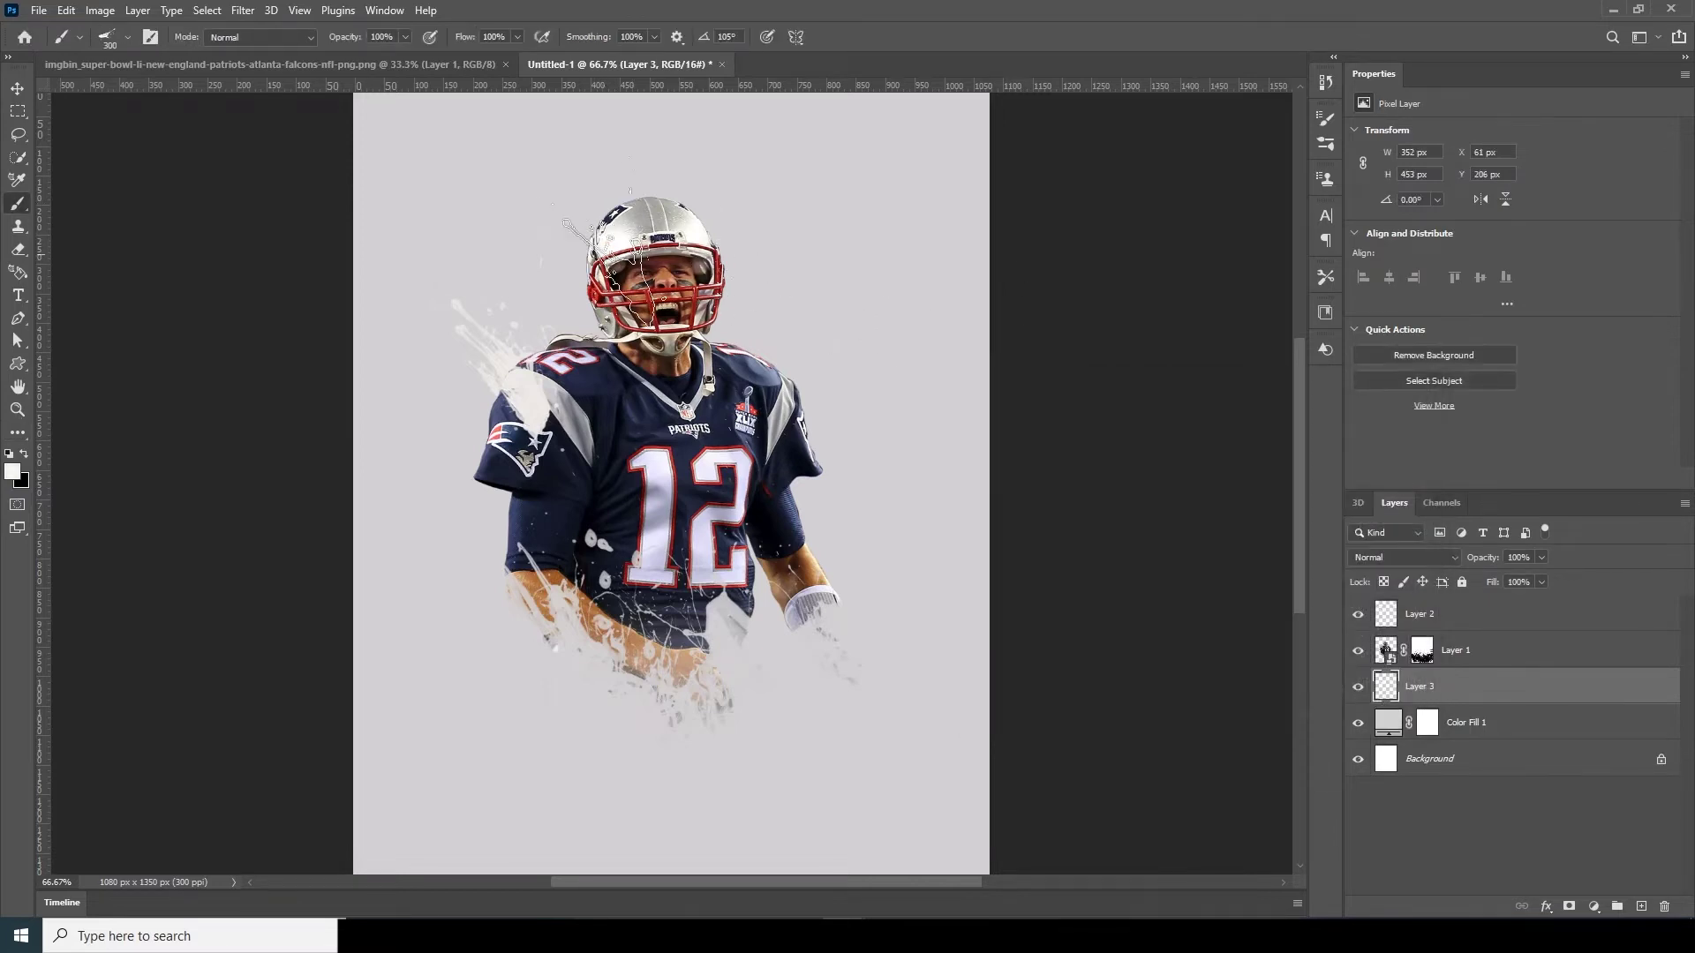
key(bracketleft)
key(bracketleft)
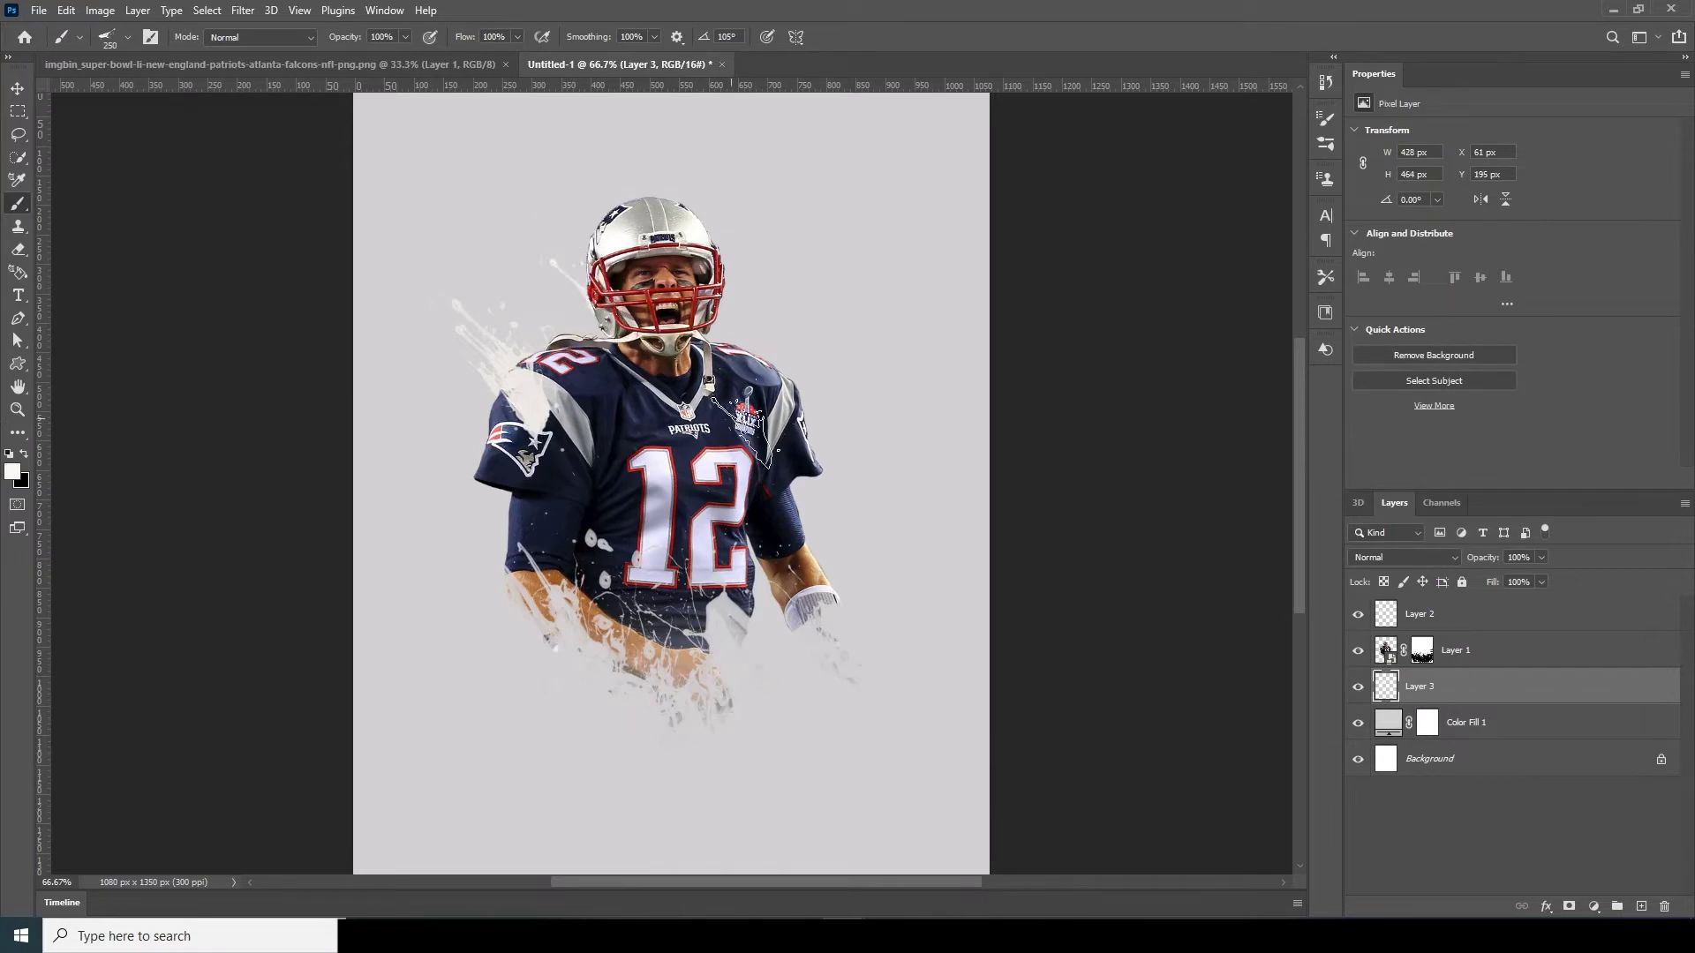
Step: Try a large 500 px near-white splatter bursting from behind the helmet, and undo it
key(bracketright)
key(bracketright)
key(bracketright)
key(bracketright)
key(bracketright)
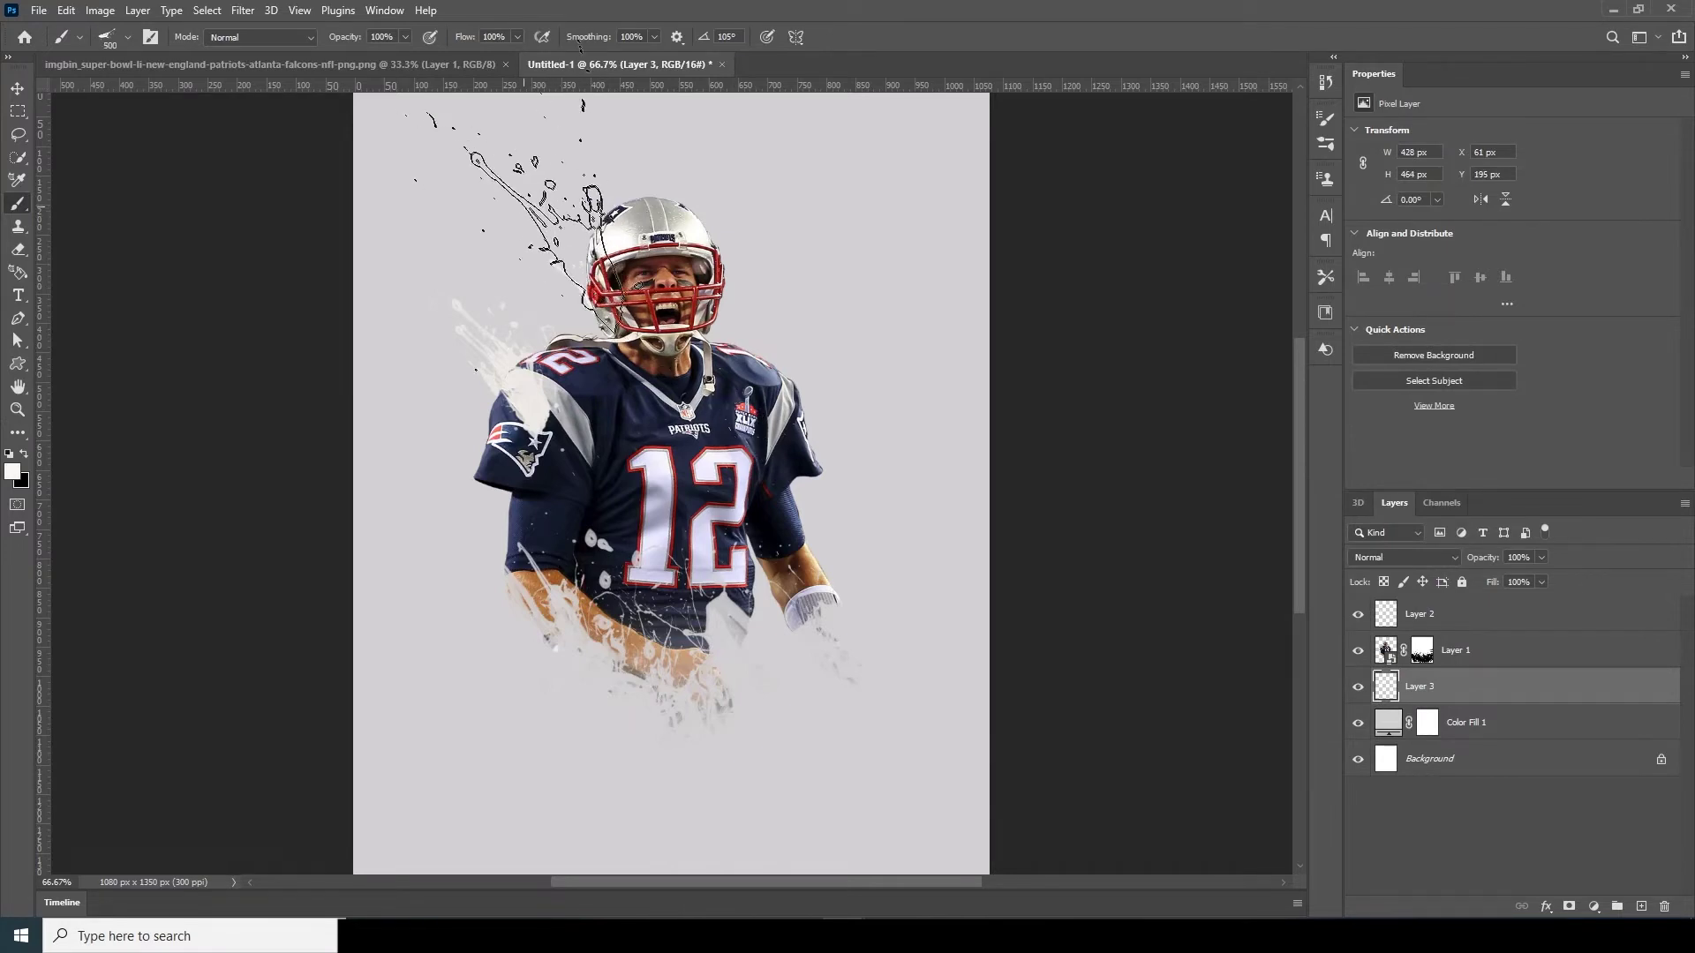
click(521, 212)
key(bracketleft)
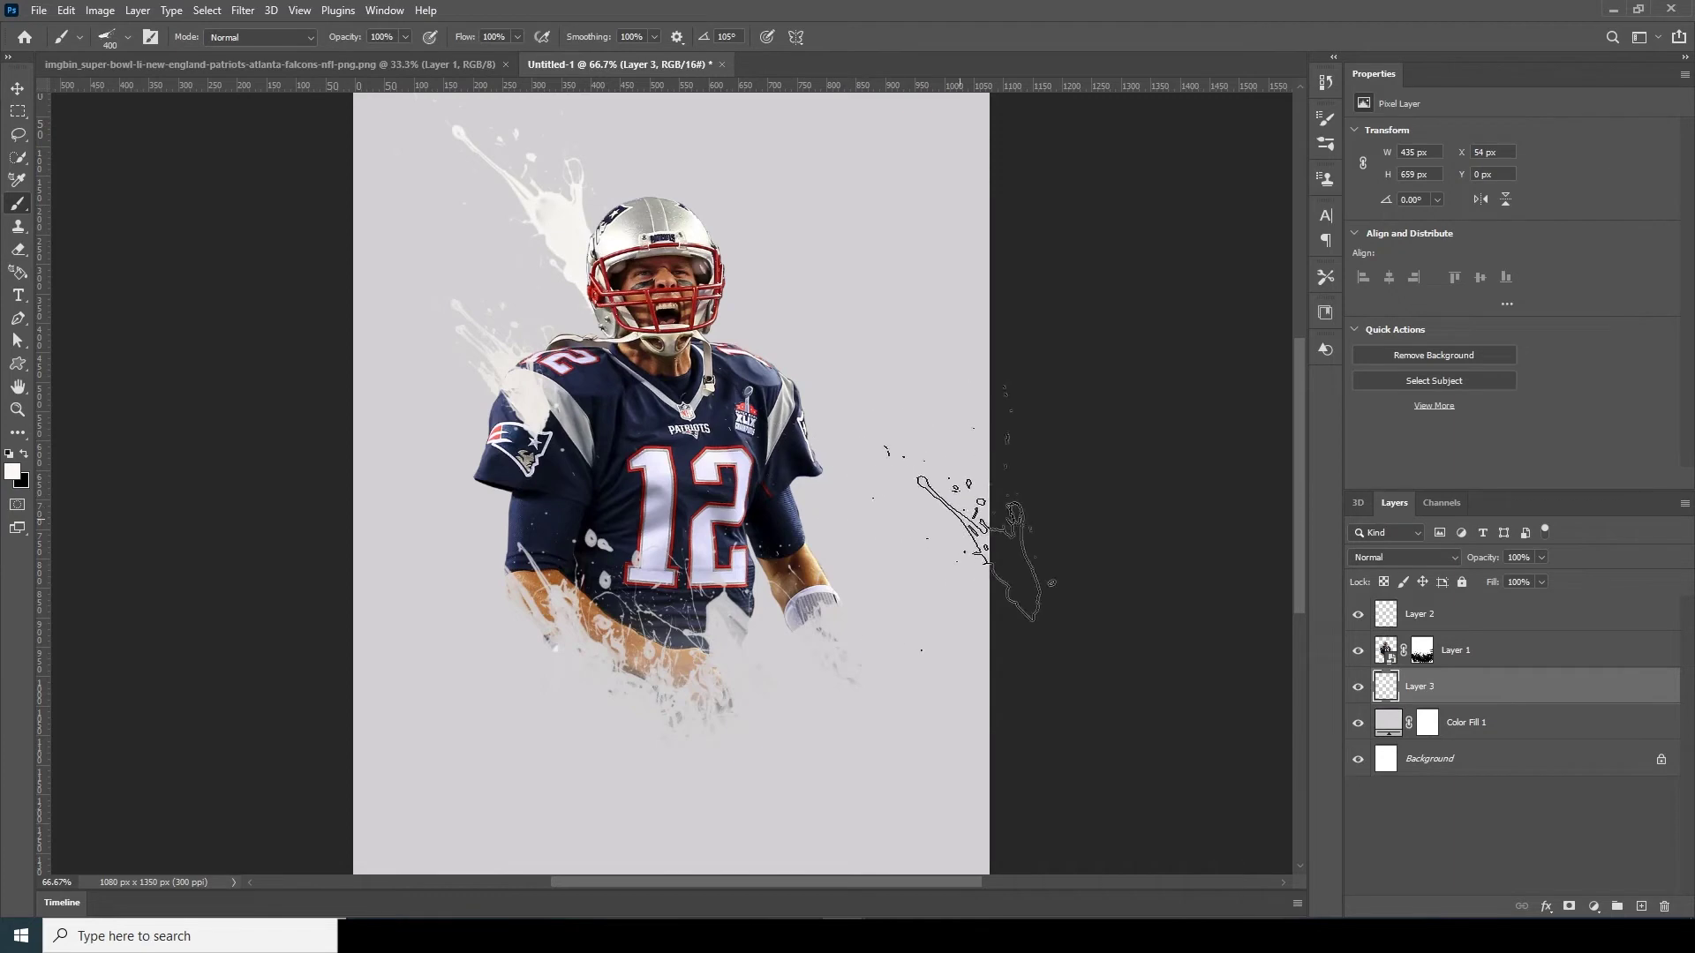
key(ctrl+z)
Step: Stamp a 400 px near-white splatter behind the lower helmet and neck
click(610, 340)
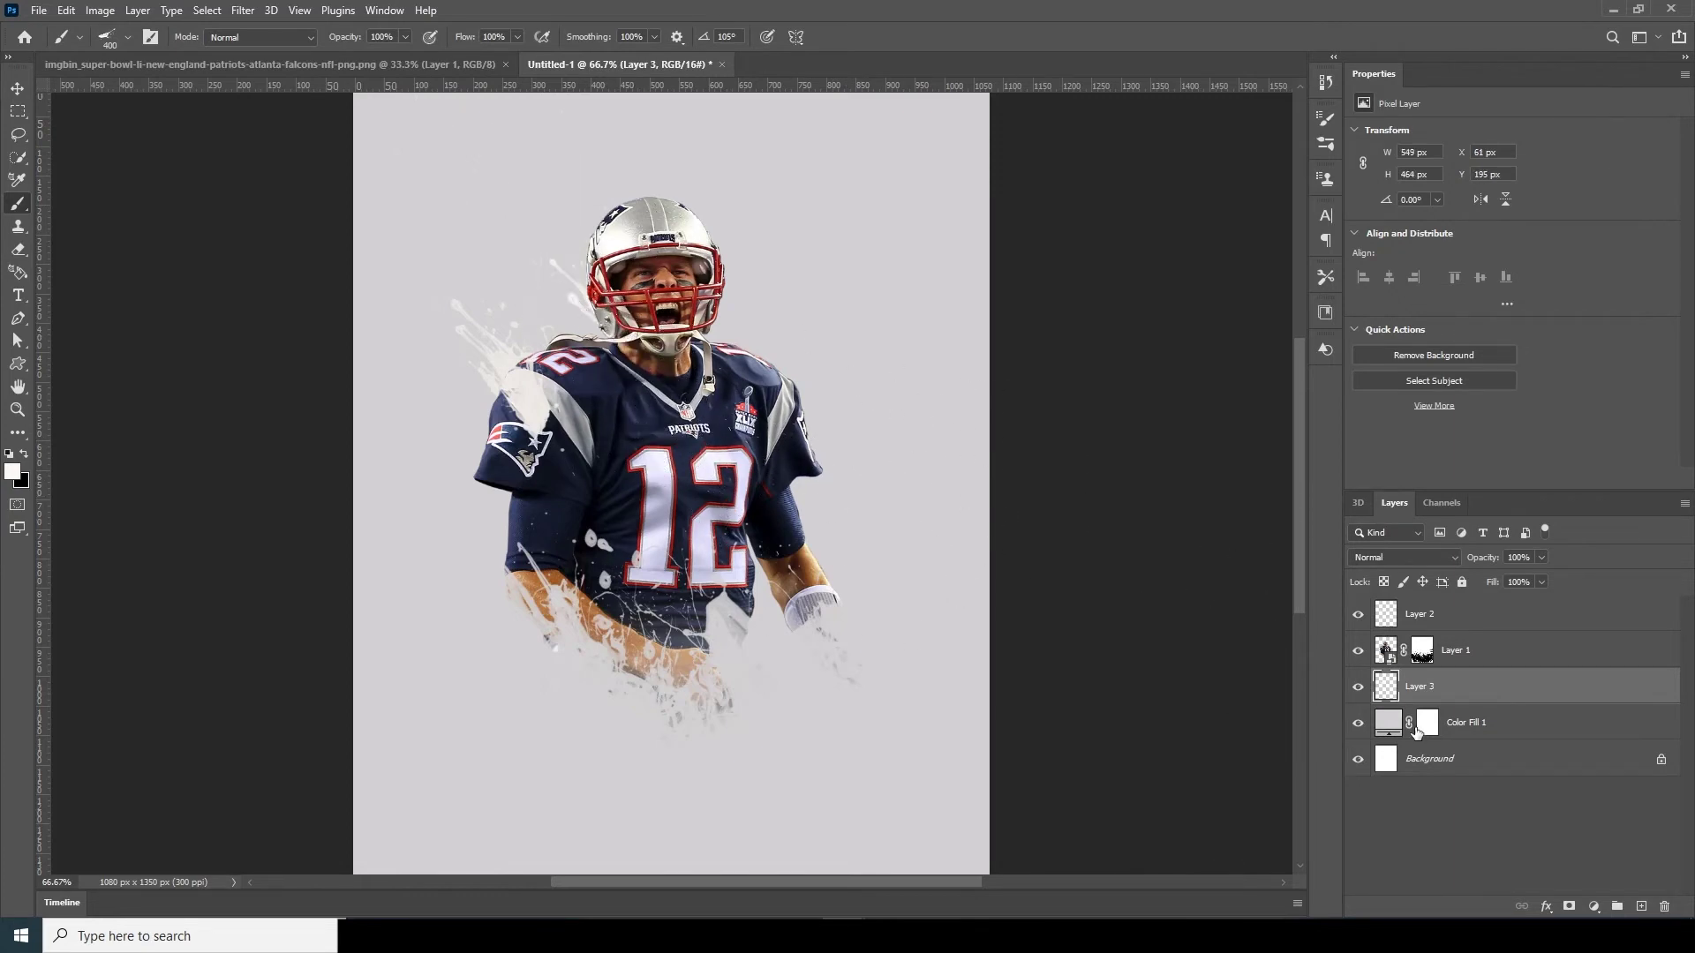
Step: Add a new layer at the top of the layer stack for the helmet splatters
key(ctrl+minus)
key(ctrl+minus)
key(ctrl+plus)
key(ctrl+plus)
key(ctrl+plus)
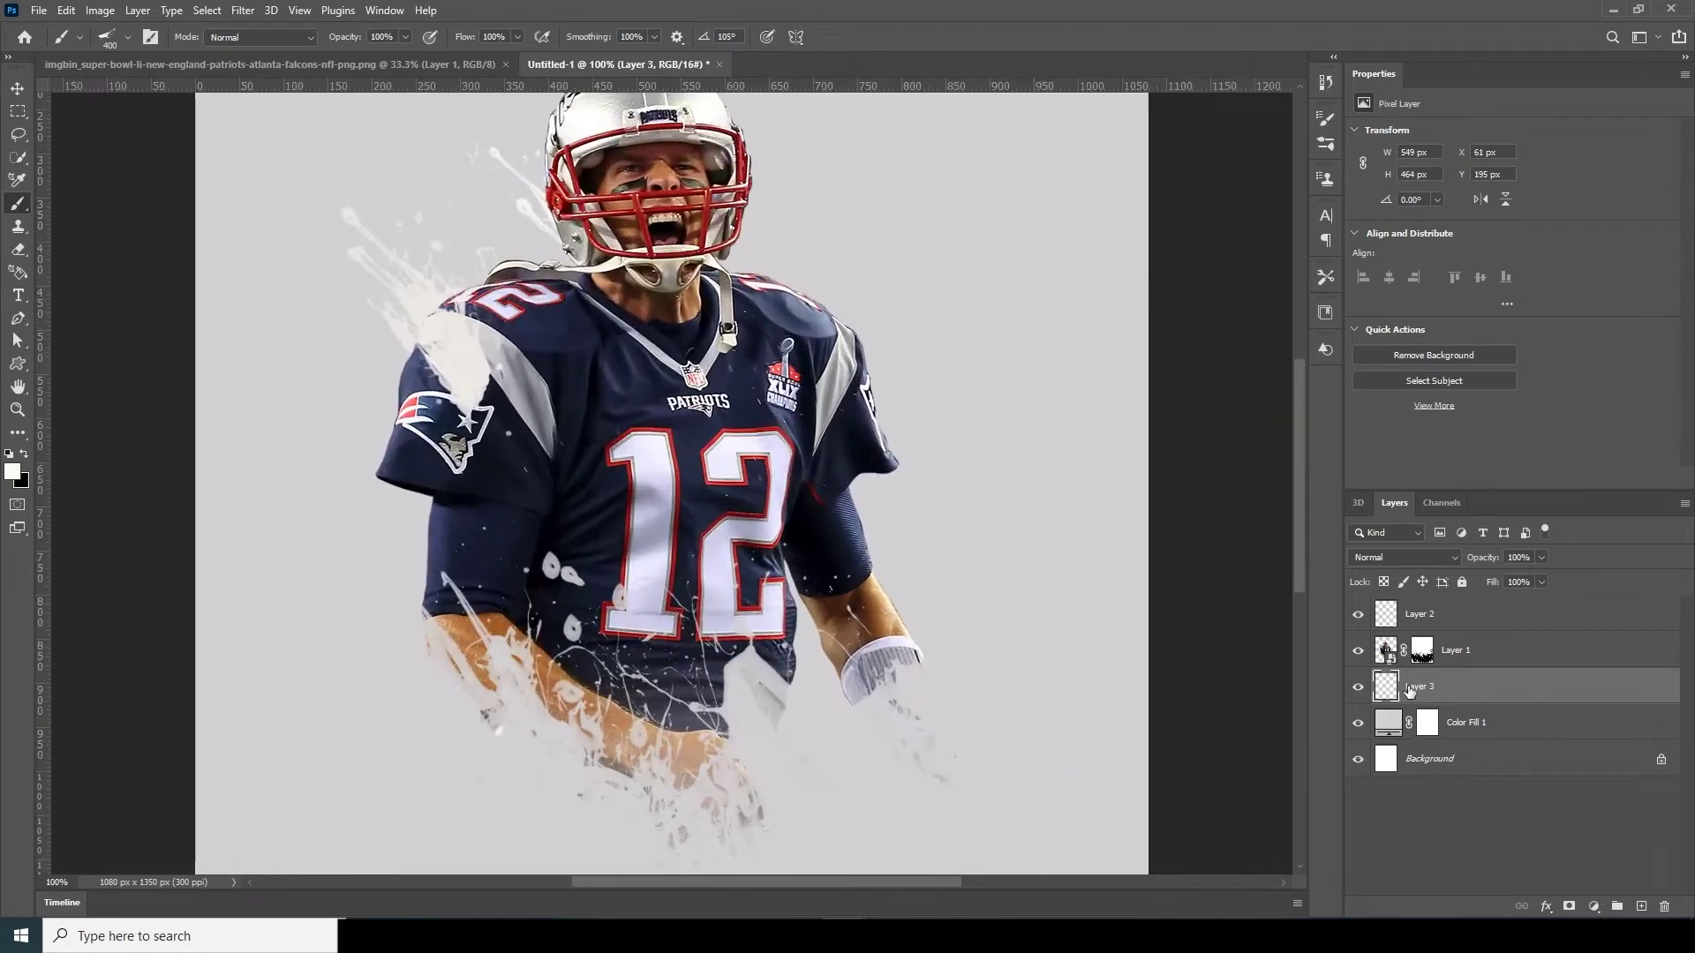
key(ctrl+plus)
drag(782, 397, 887, 475)
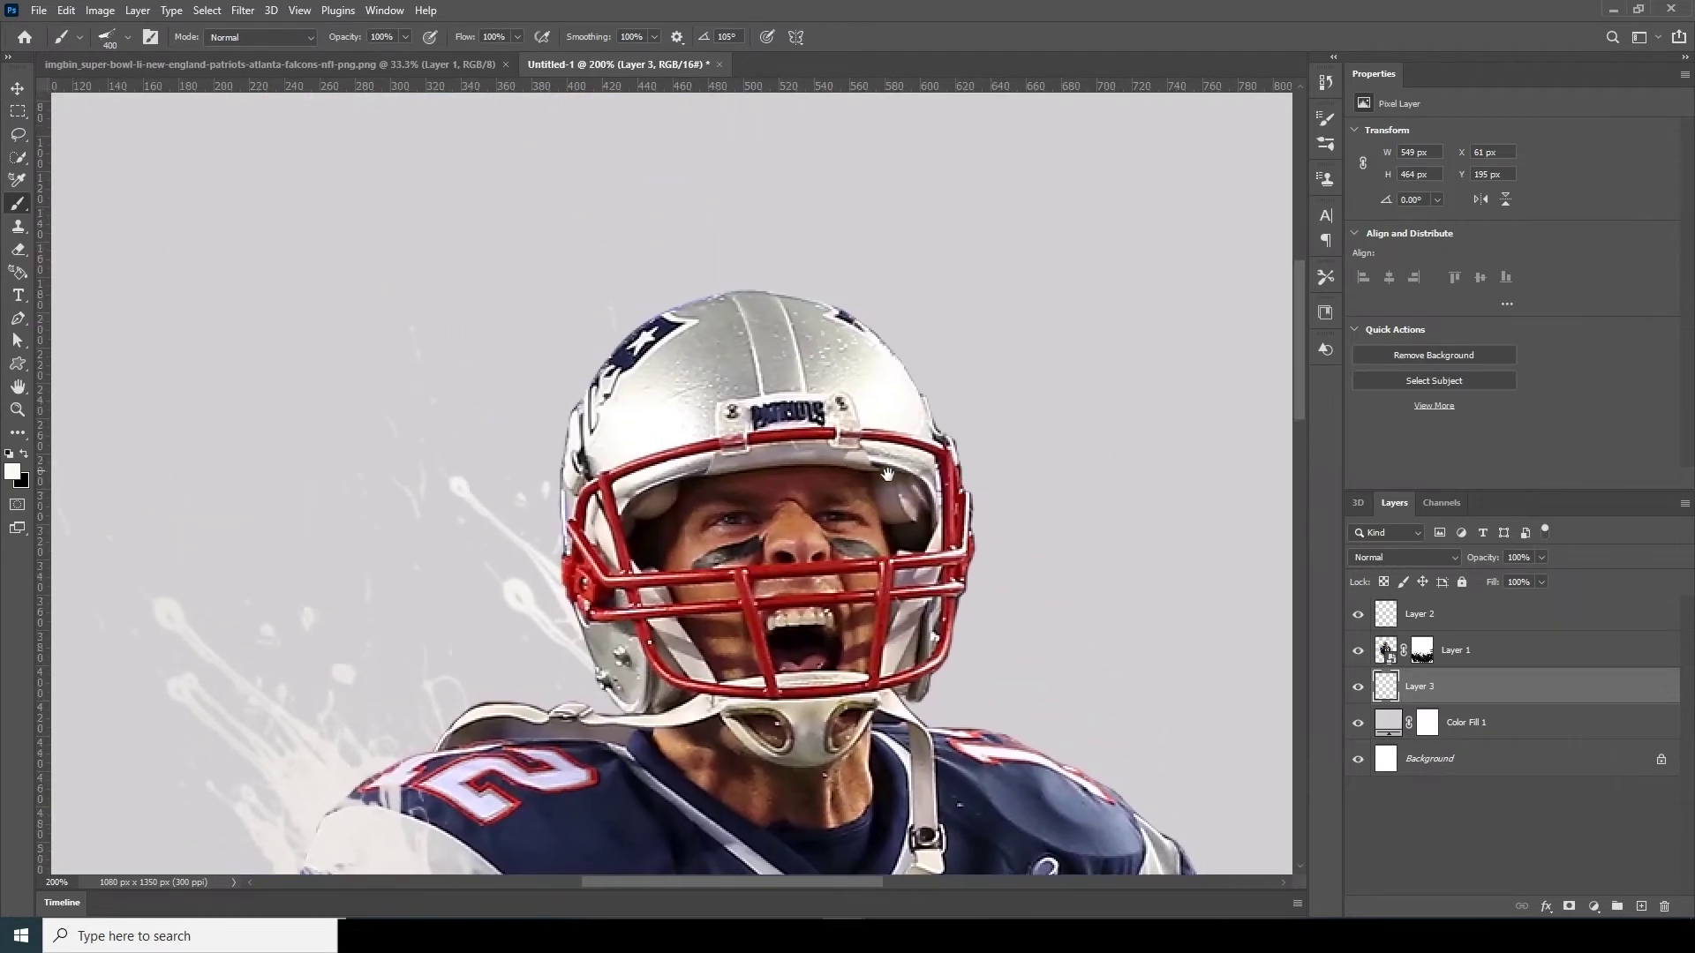
click(1396, 627)
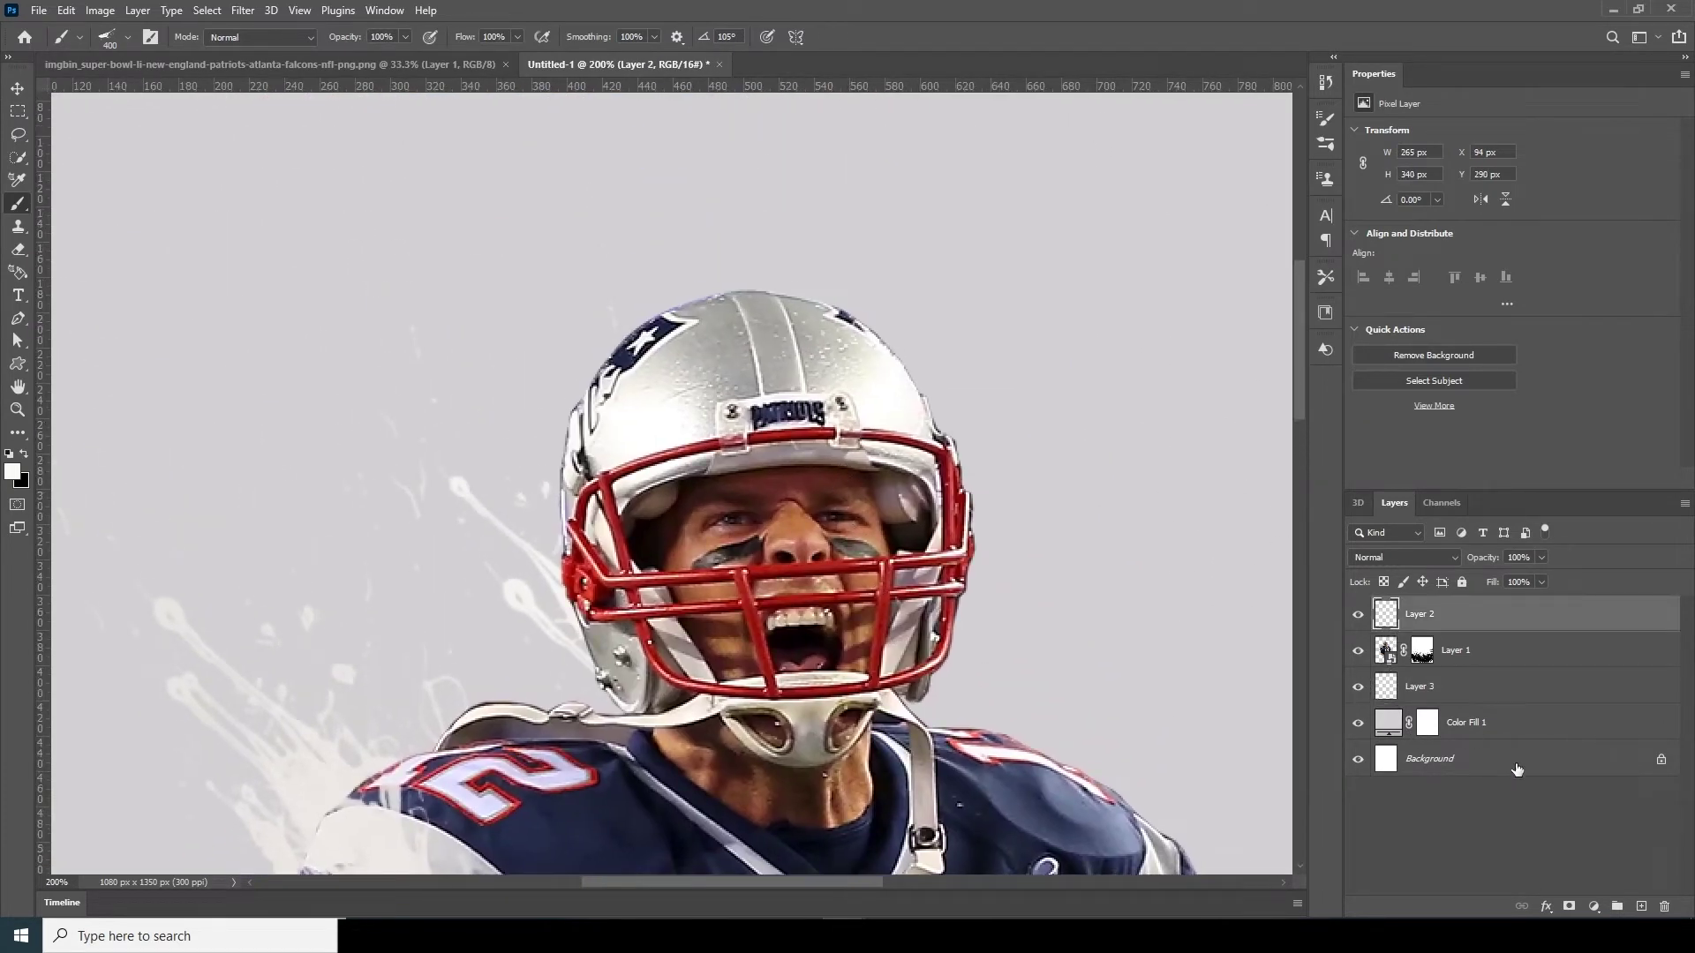
click(1639, 909)
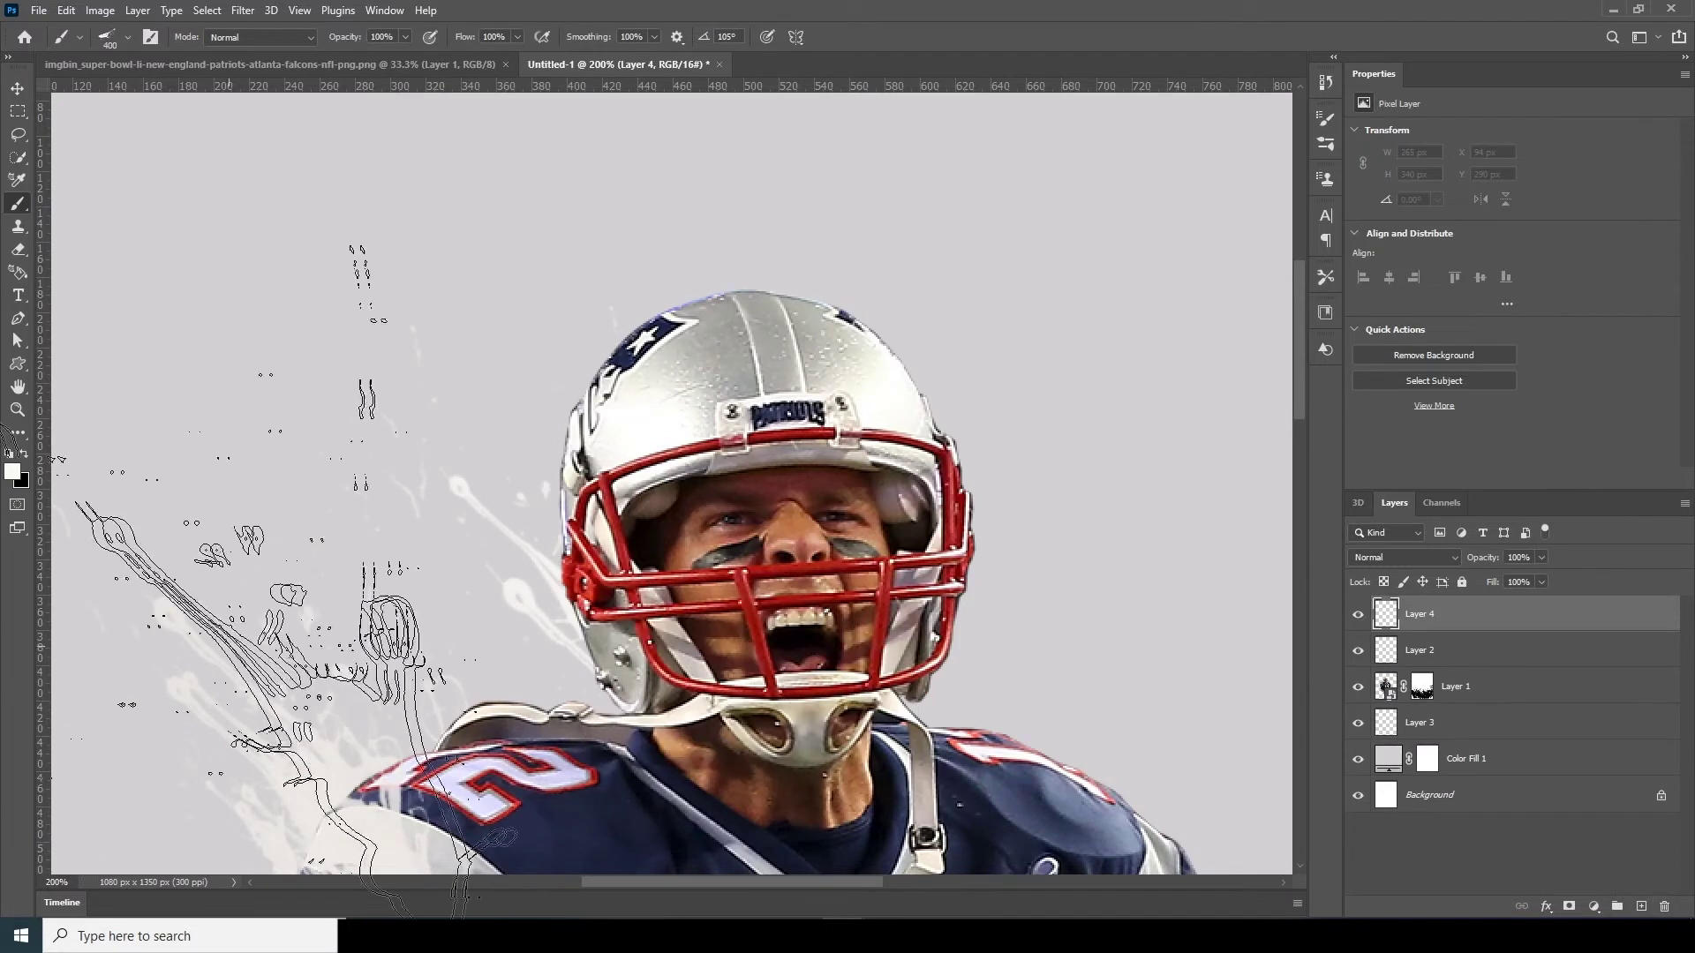
Step: Sample dark red a10705 from the facemask and stamp a small splatter bursting from its side joint
click(11, 472)
click(575, 562)
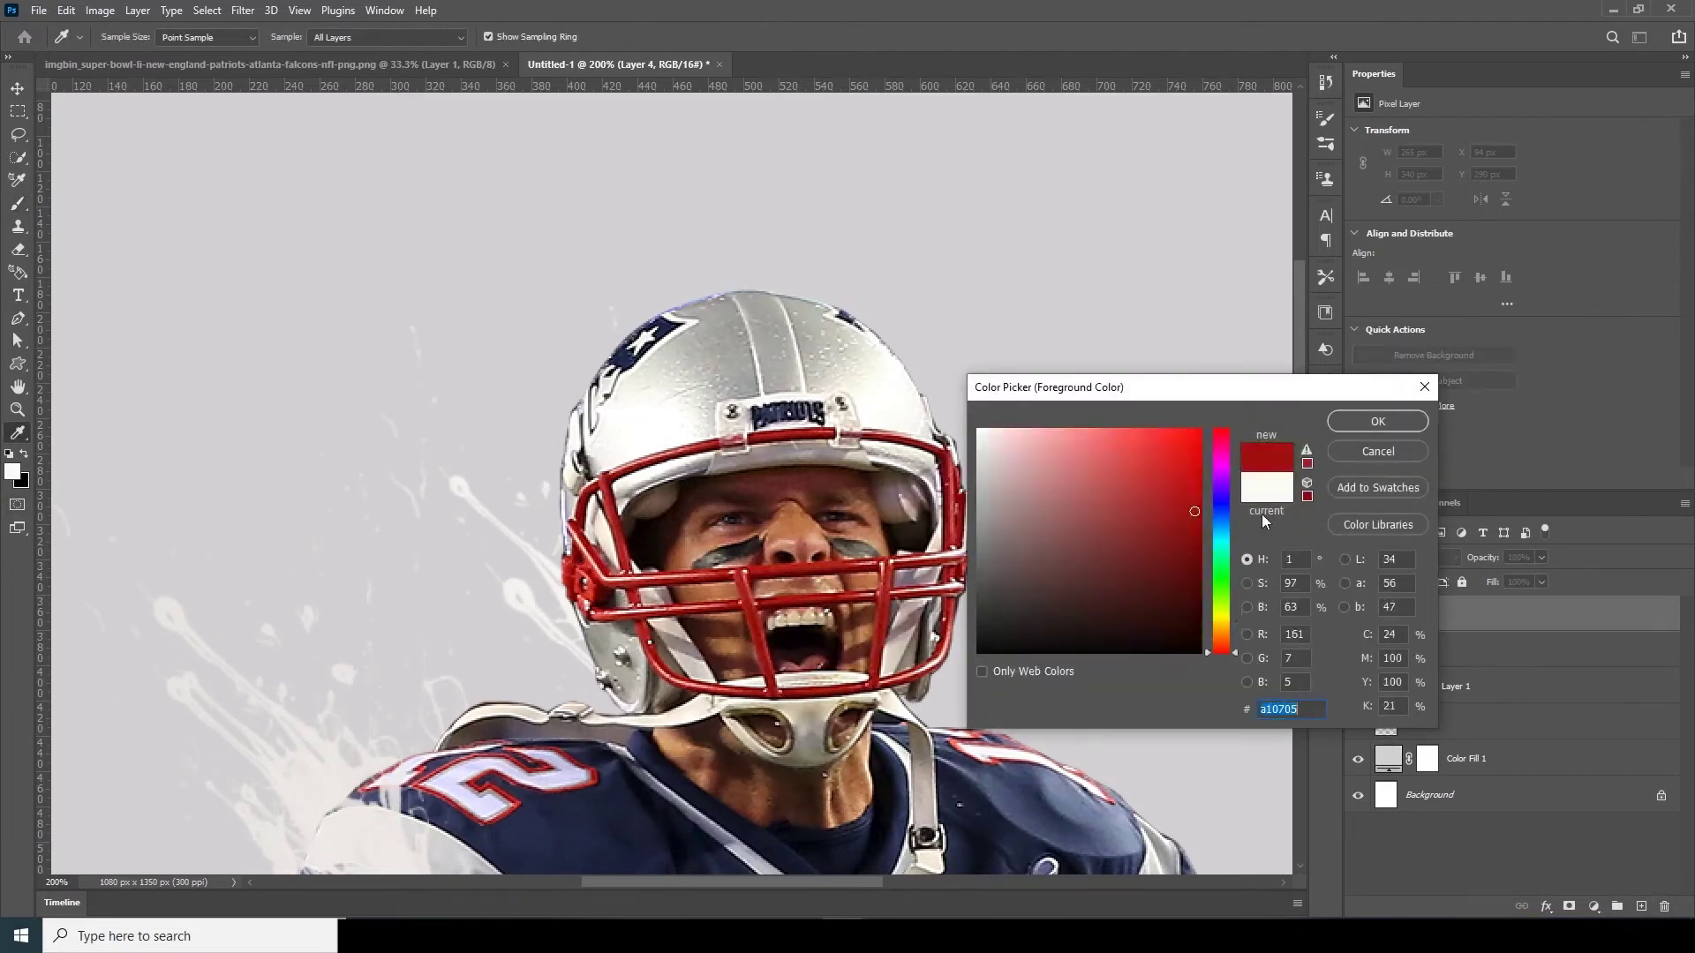
click(1377, 422)
key(b)
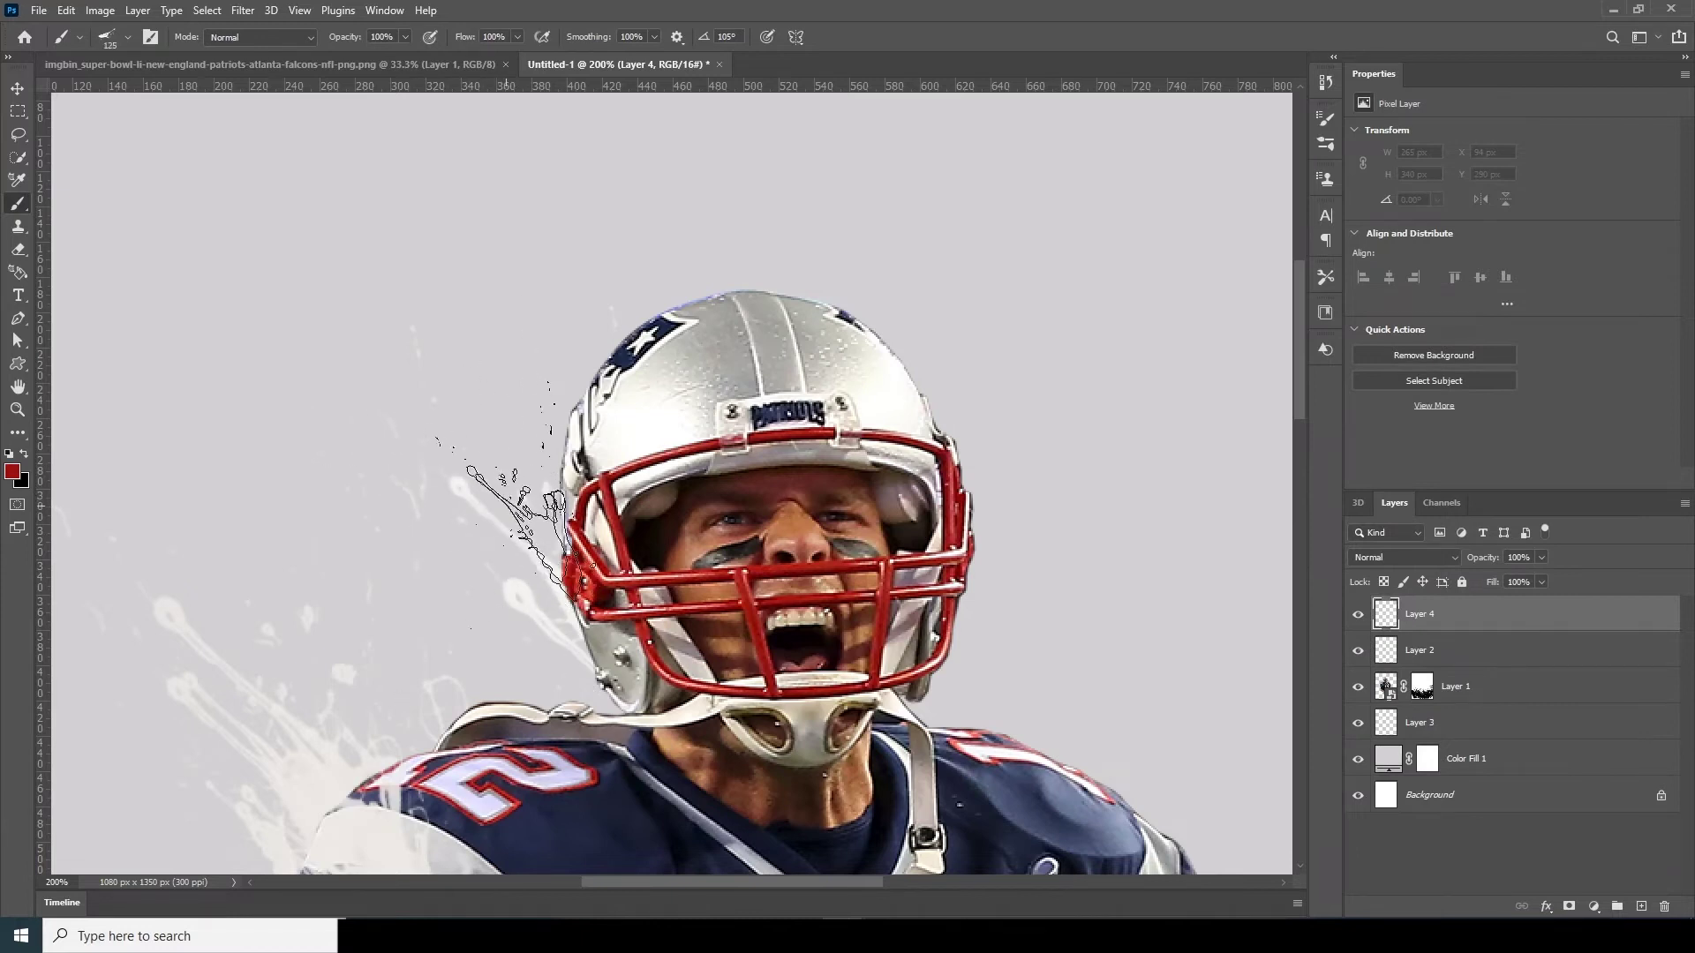
key(bracketleft)
key(bracketleft)
key(bracketleft)
click(532, 543)
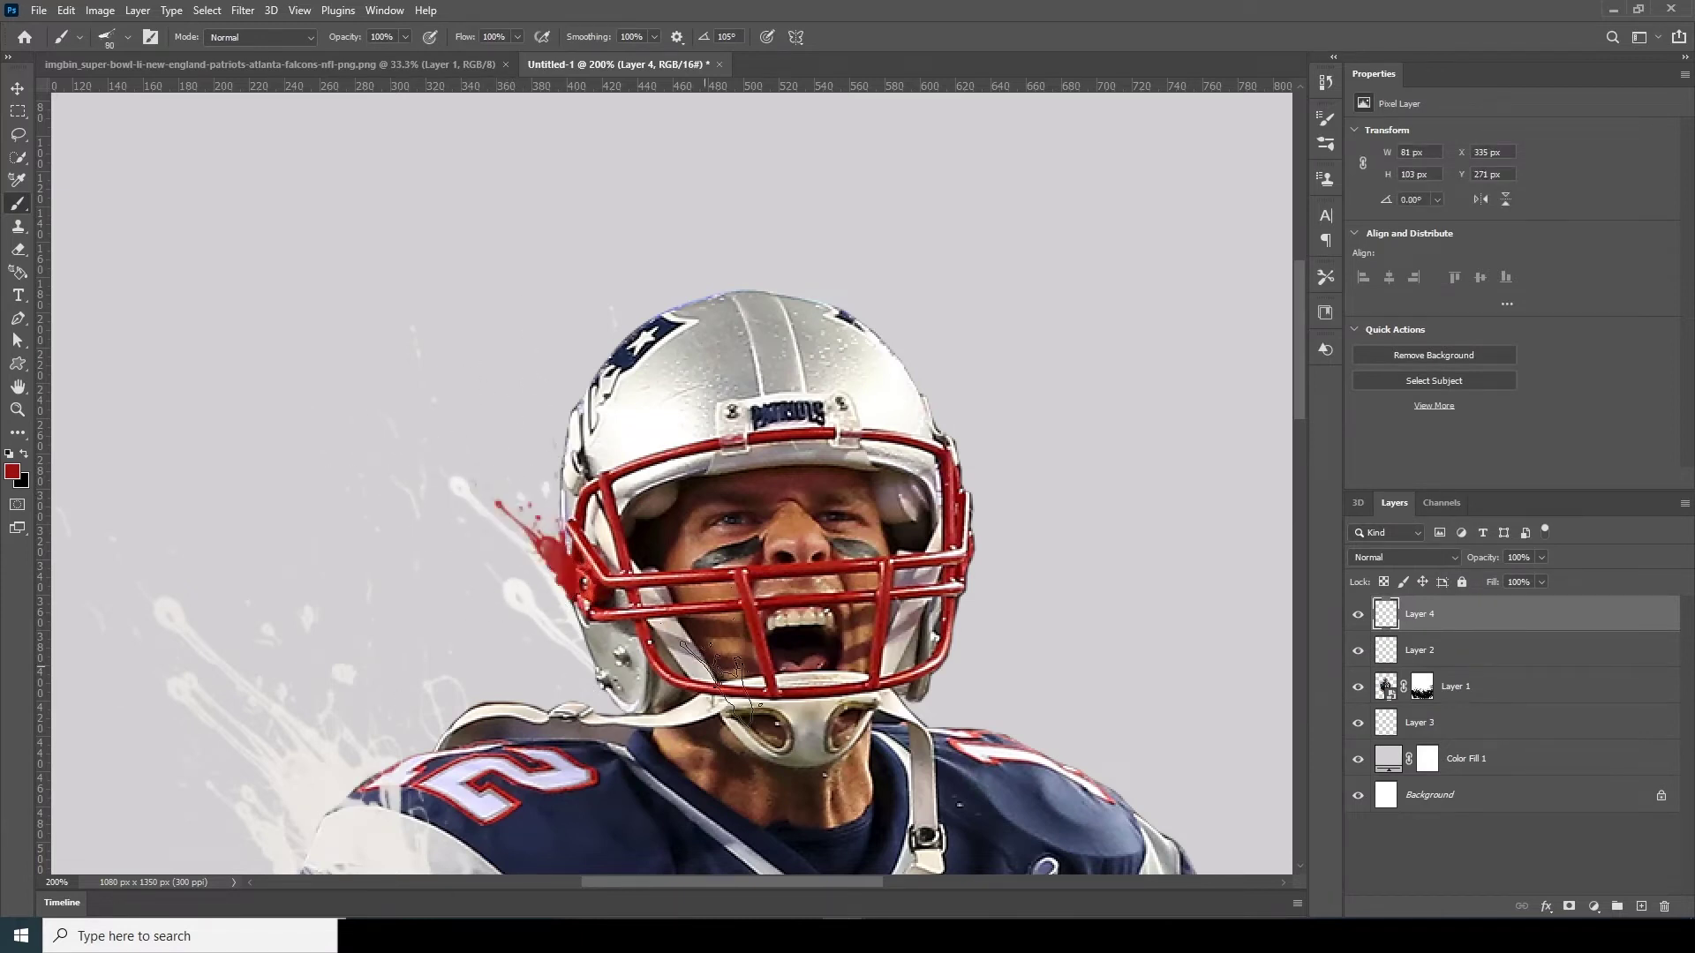
Step: Rotate the splatter brush to 119° and stamp larger red splatters extending outward from the facemask's side joint
key(bracketleft)
key(bracketleft)
click(108, 40)
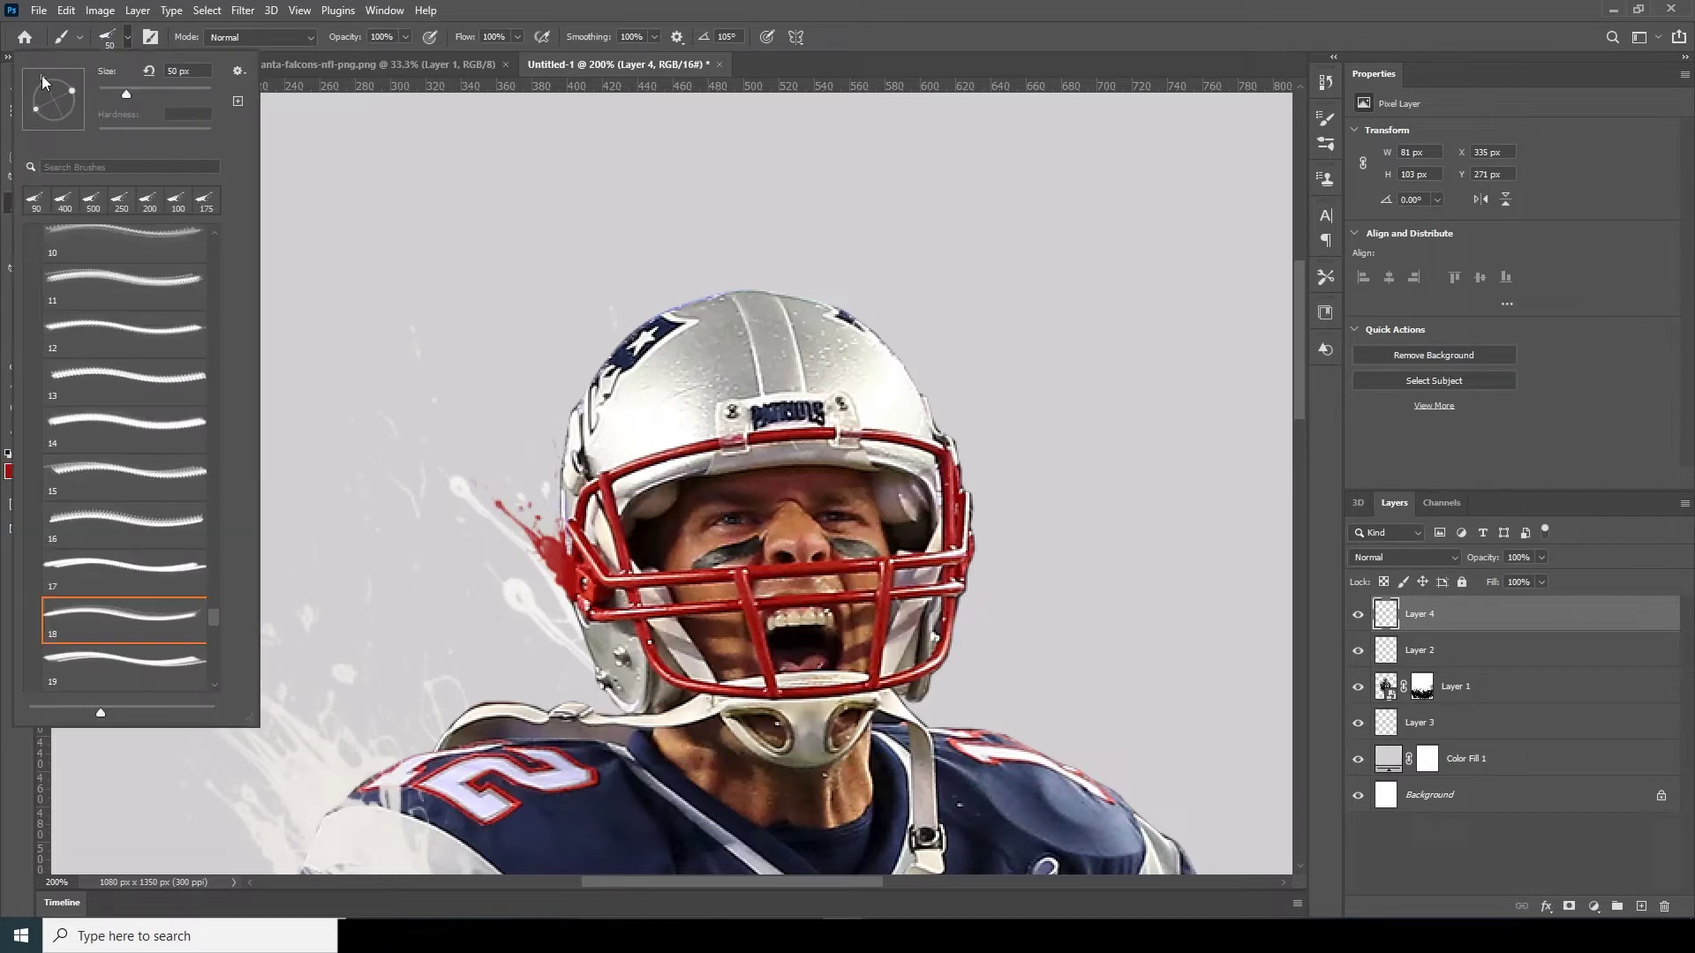
click(546, 515)
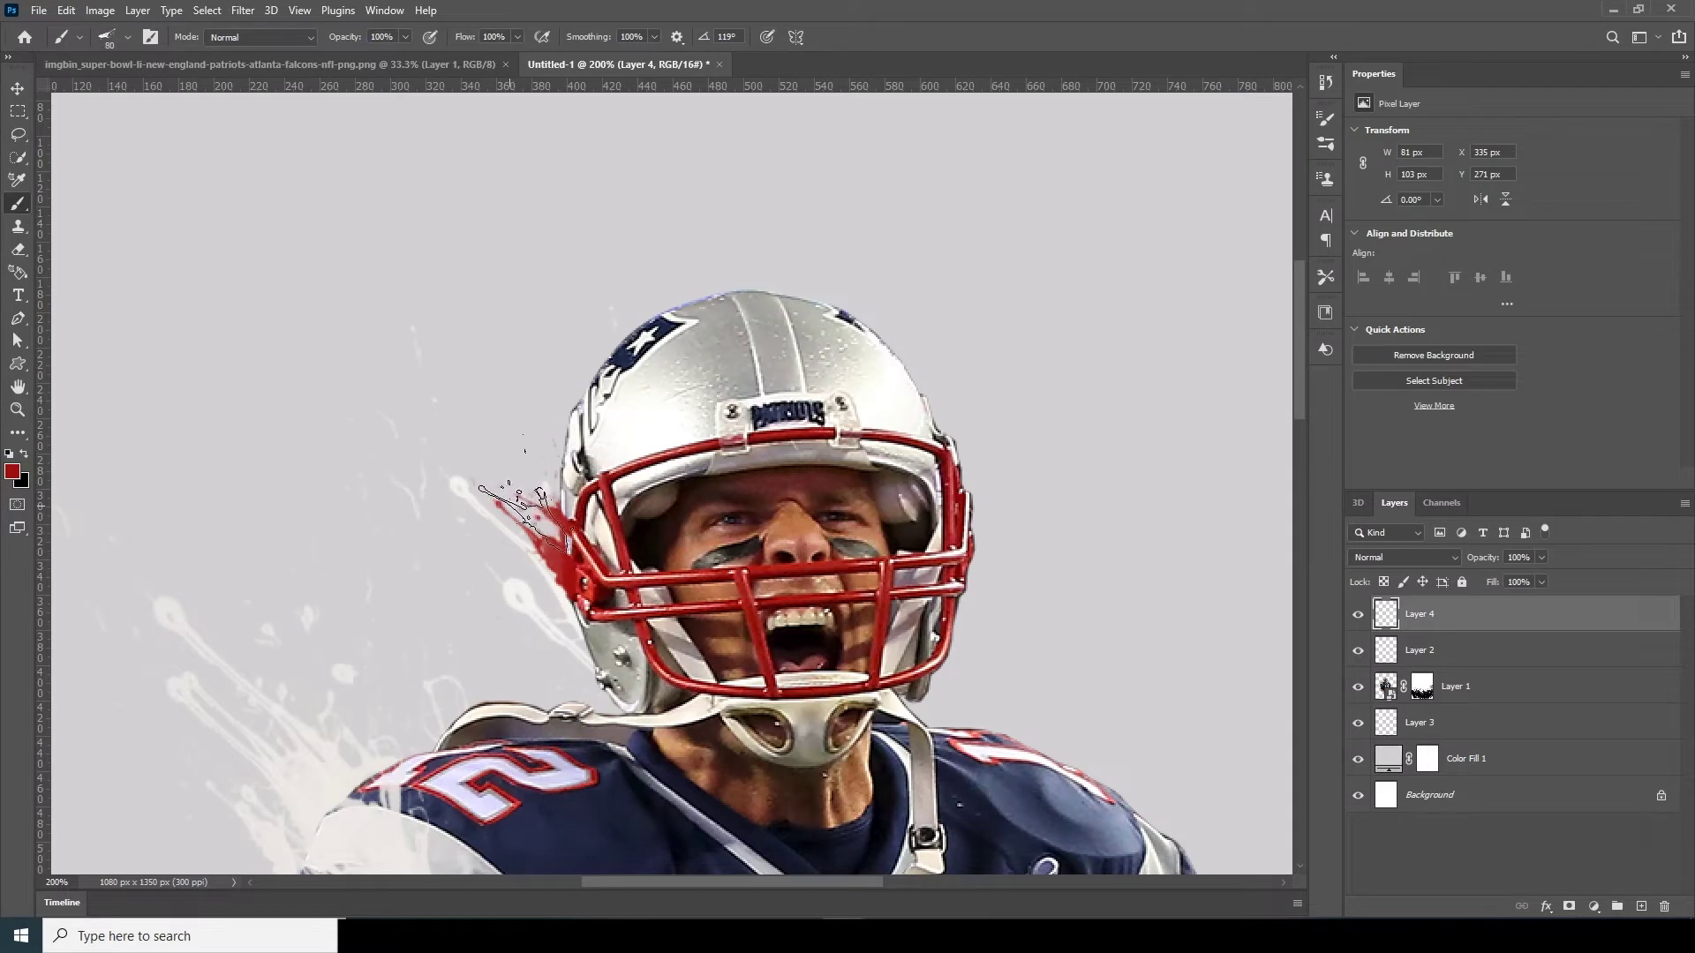
key(bracketright)
key(bracketright)
key(bracketright)
click(508, 488)
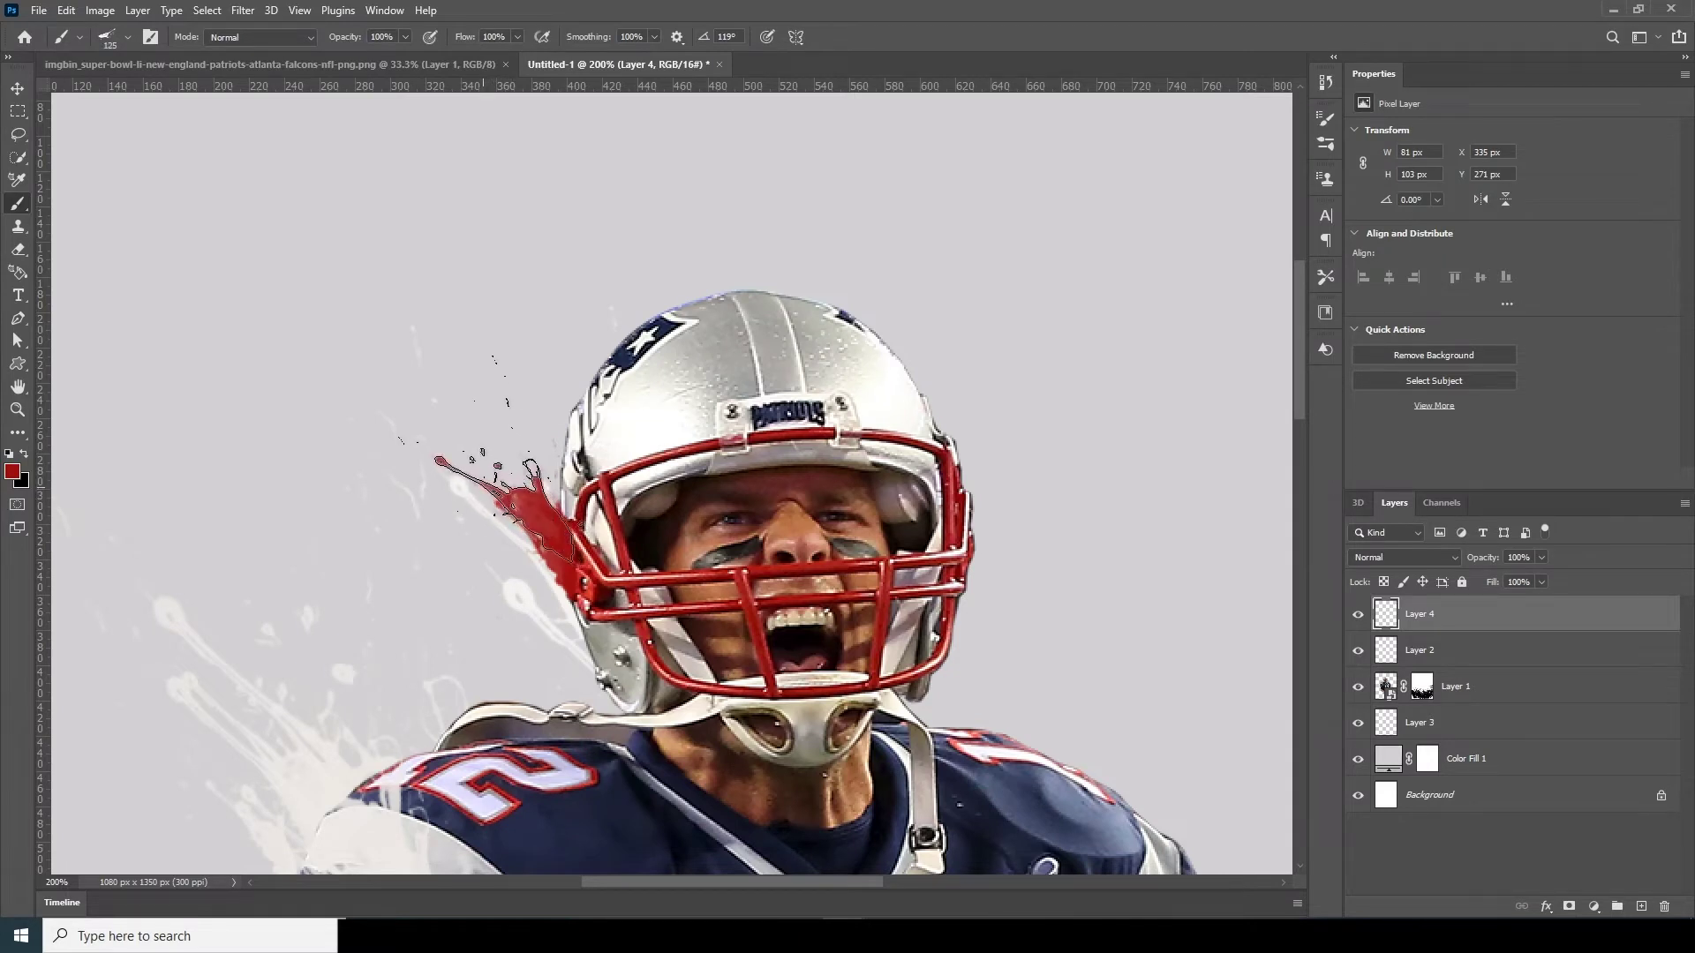
Step: Stamp smaller red splatters where the upper facemask bar meets the same side of the helmet
key(bracketleft)
key(bracketleft)
key(bracketleft)
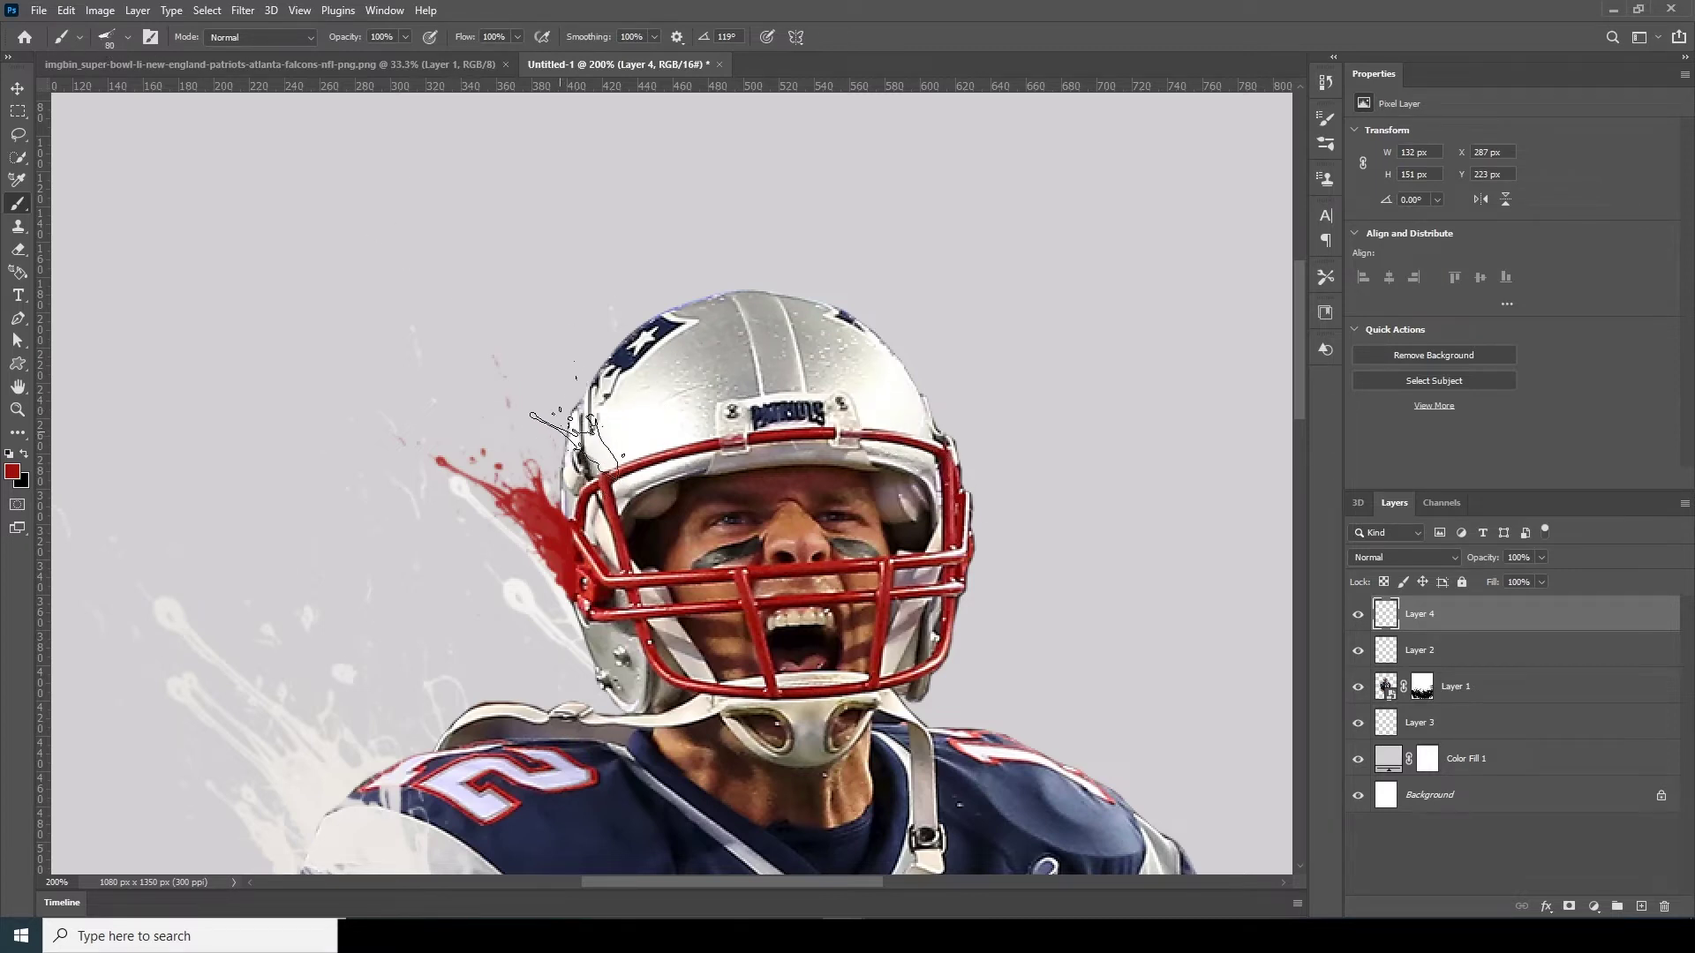
click(572, 449)
key(bracketleft)
key(bracketleft)
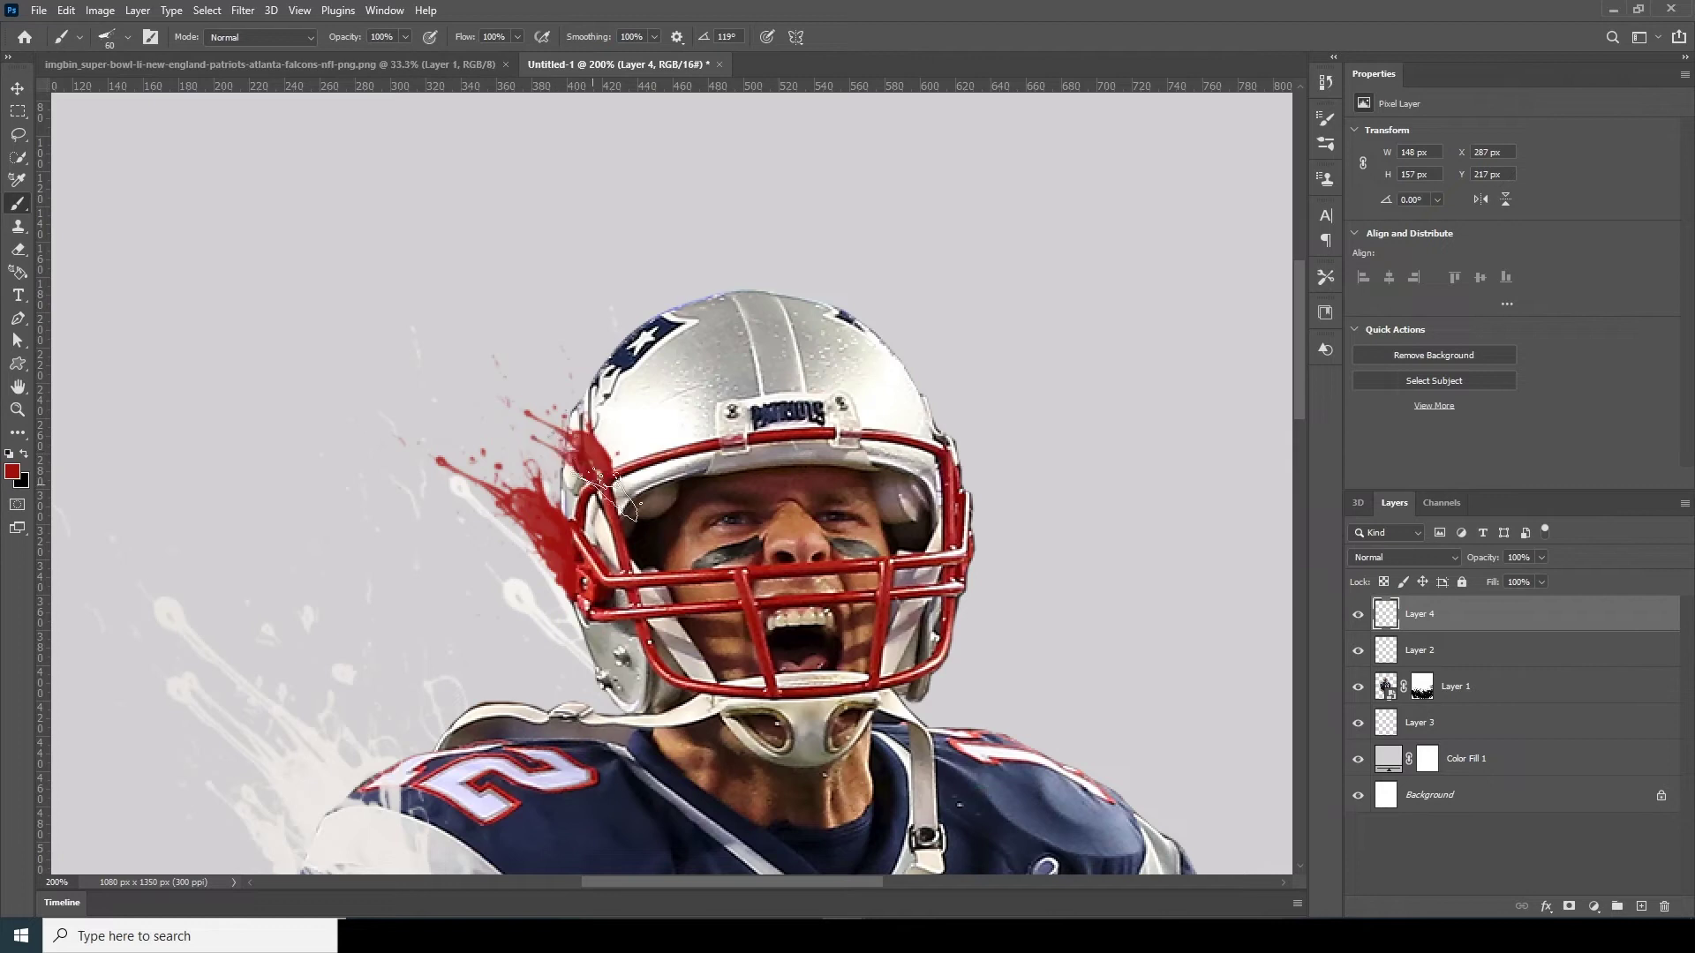
Step: Stamp small red splatters over the lower facemask bars and at the upper facemask corner on the helmet's opposite side
key(bracketright)
key(bracketright)
click(580, 544)
key(bracketleft)
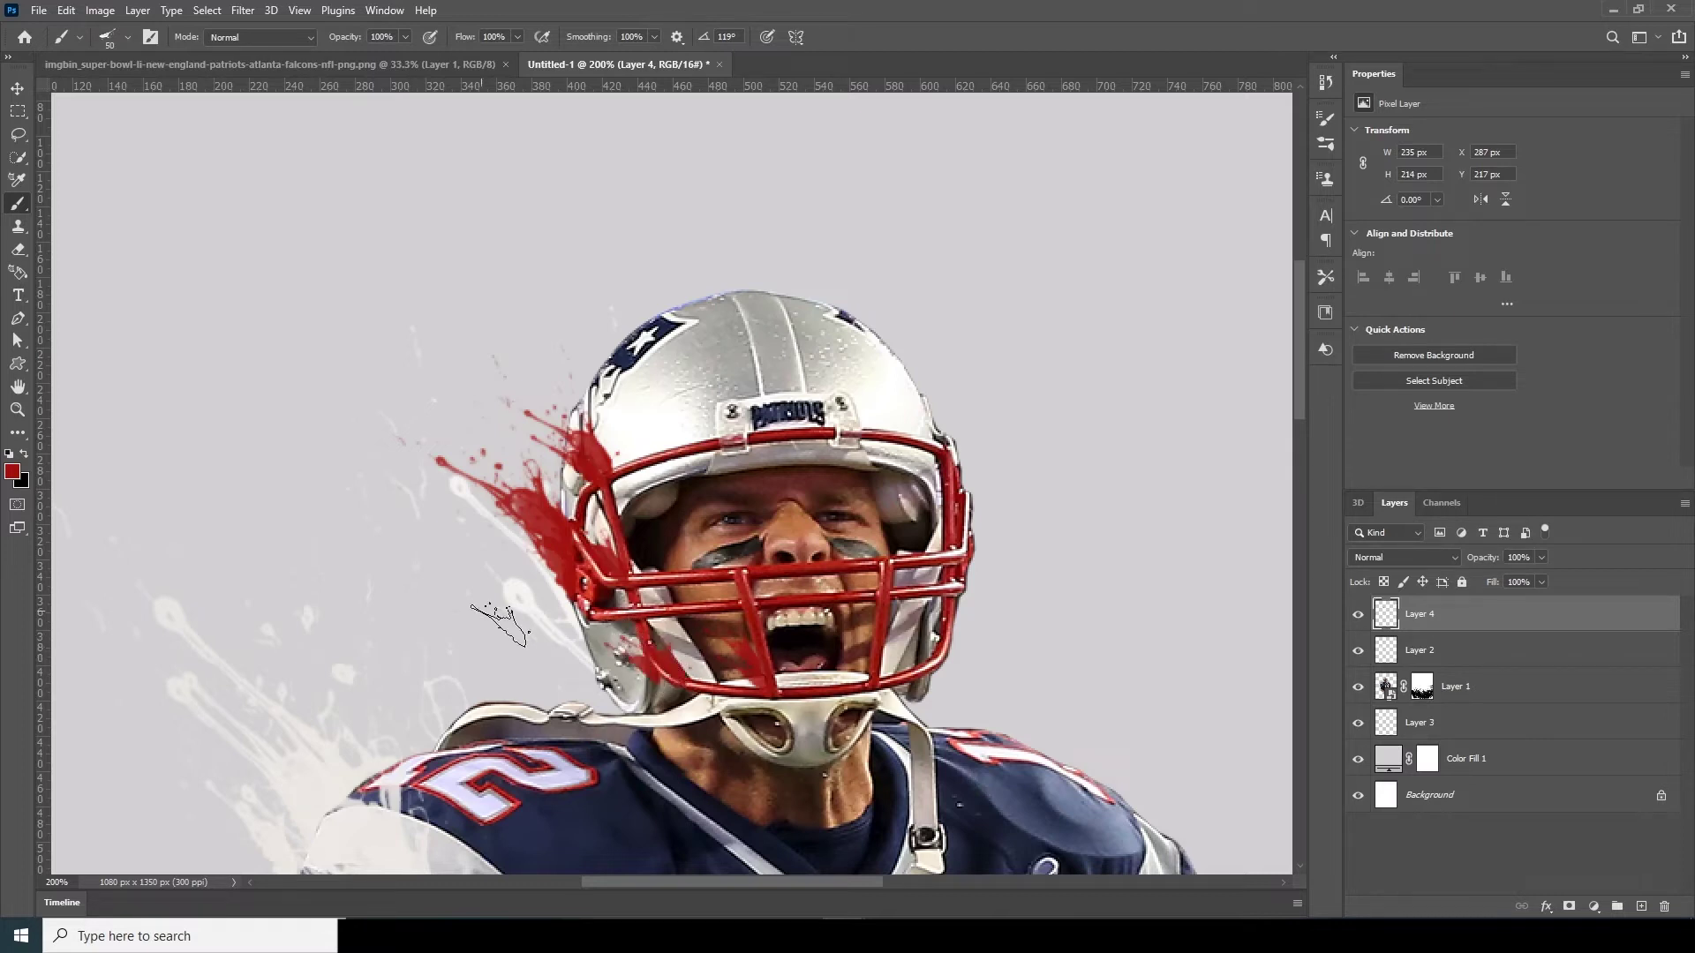
click(920, 437)
key(bracketleft)
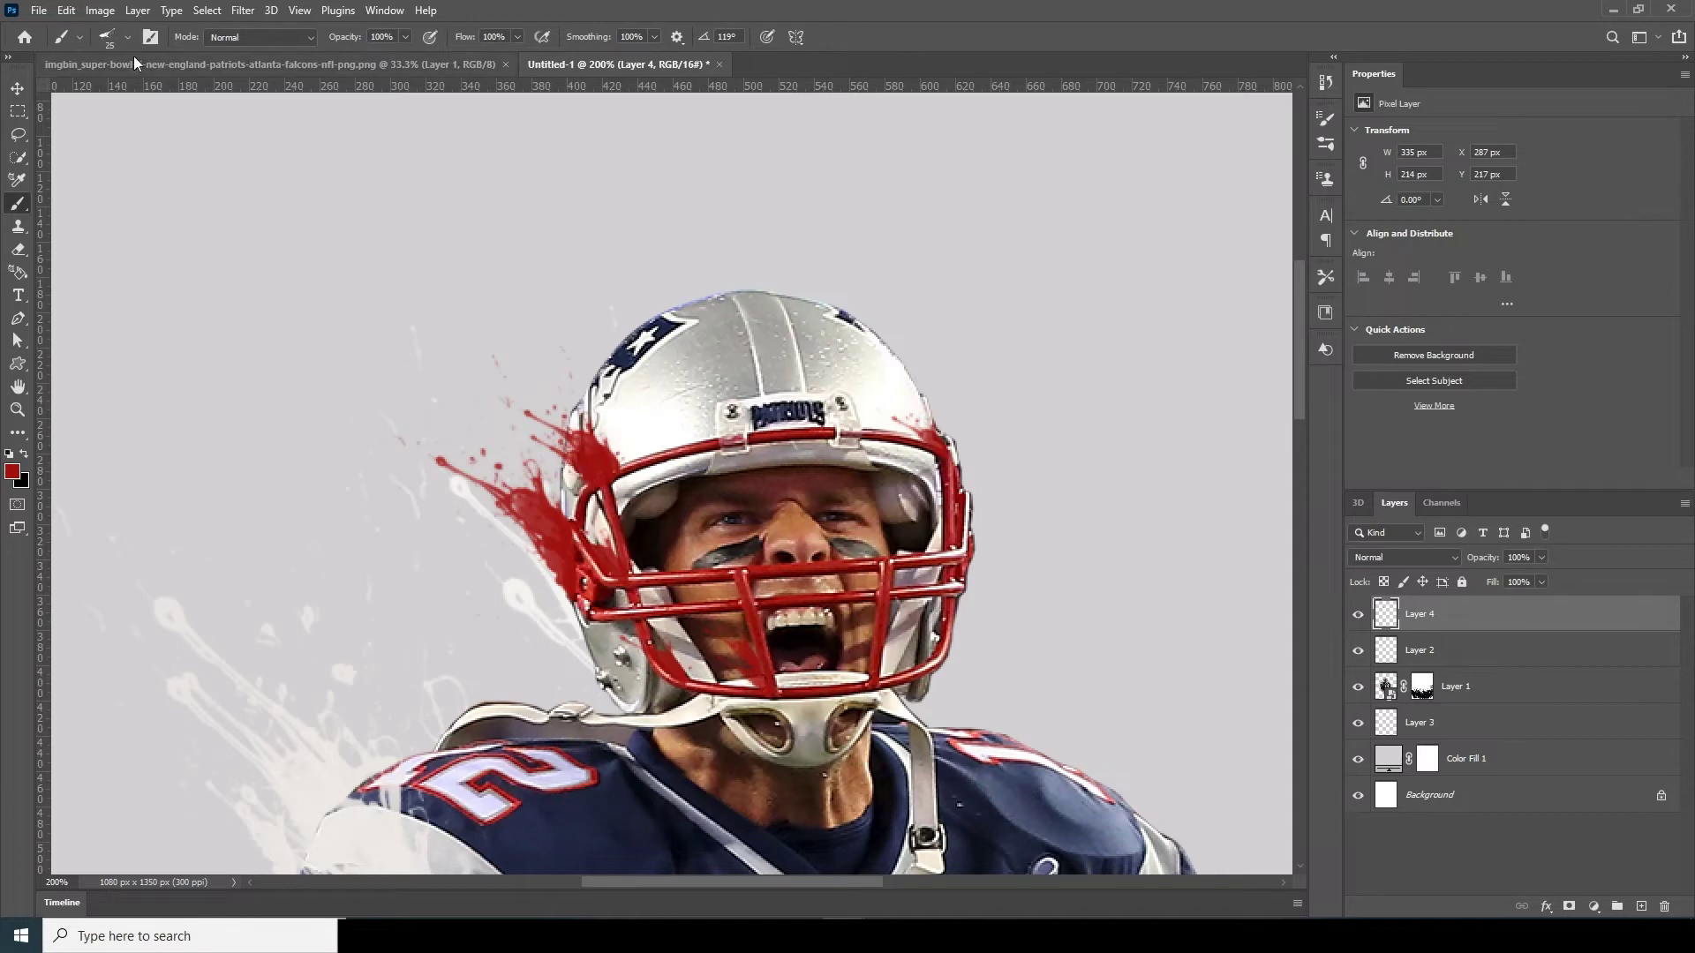
Step: Switch the brush to splatter preset 27 and reduce its size to 125 px
click(105, 39)
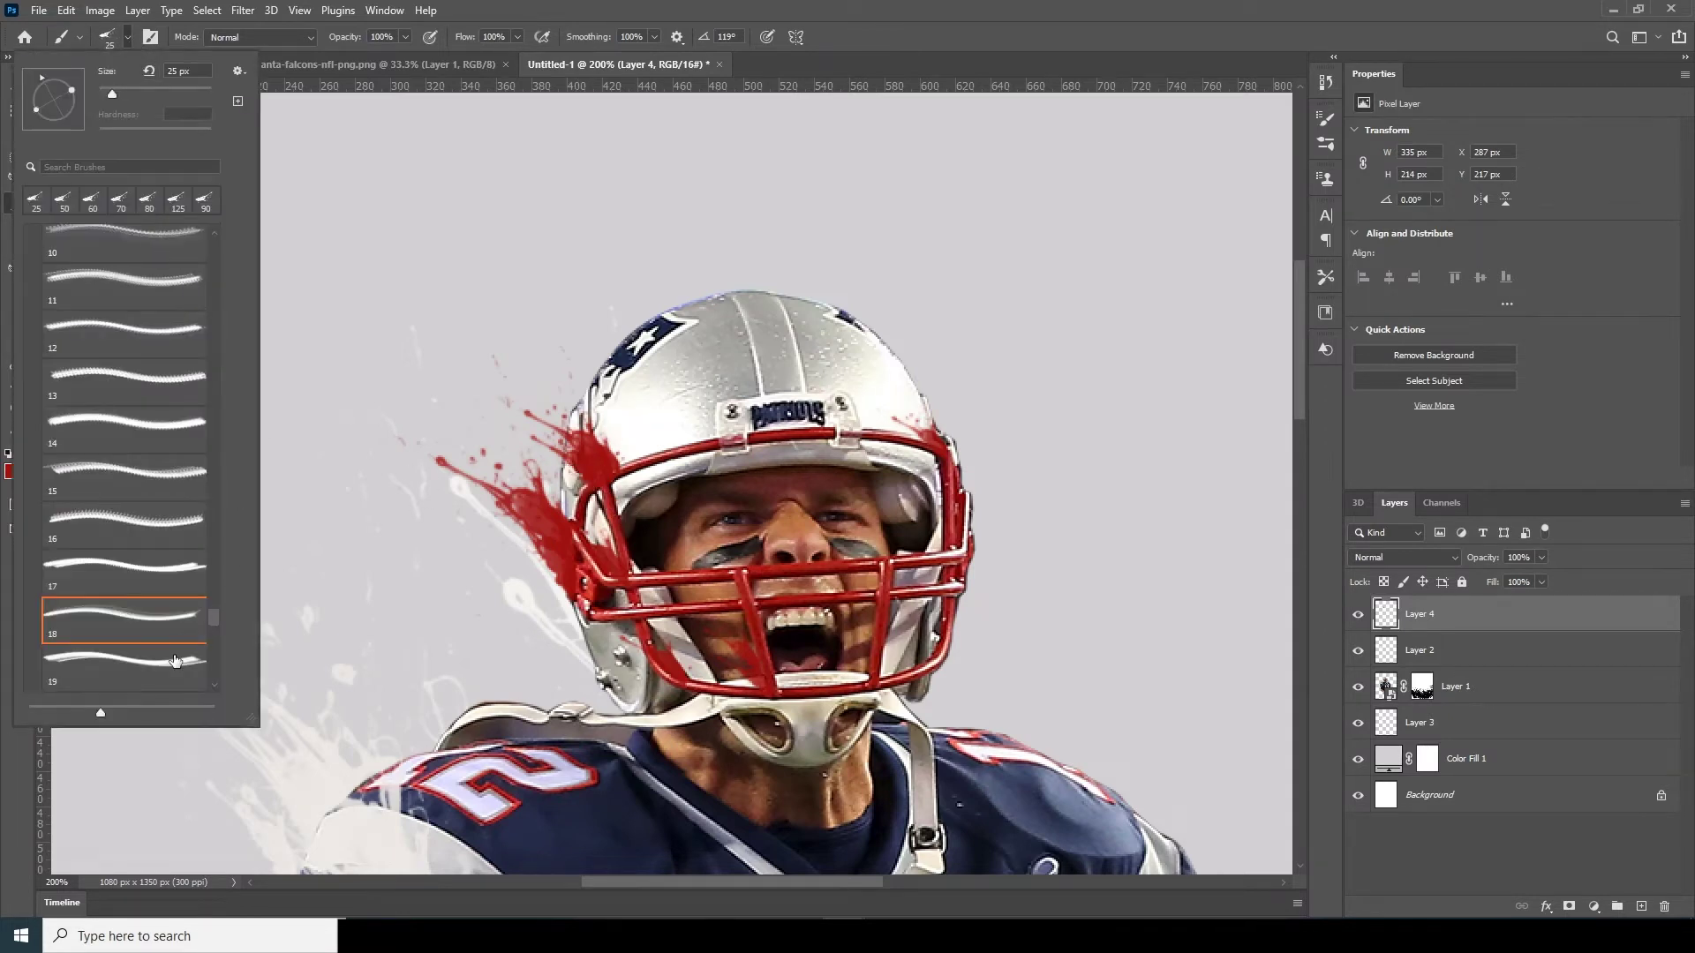
click(174, 659)
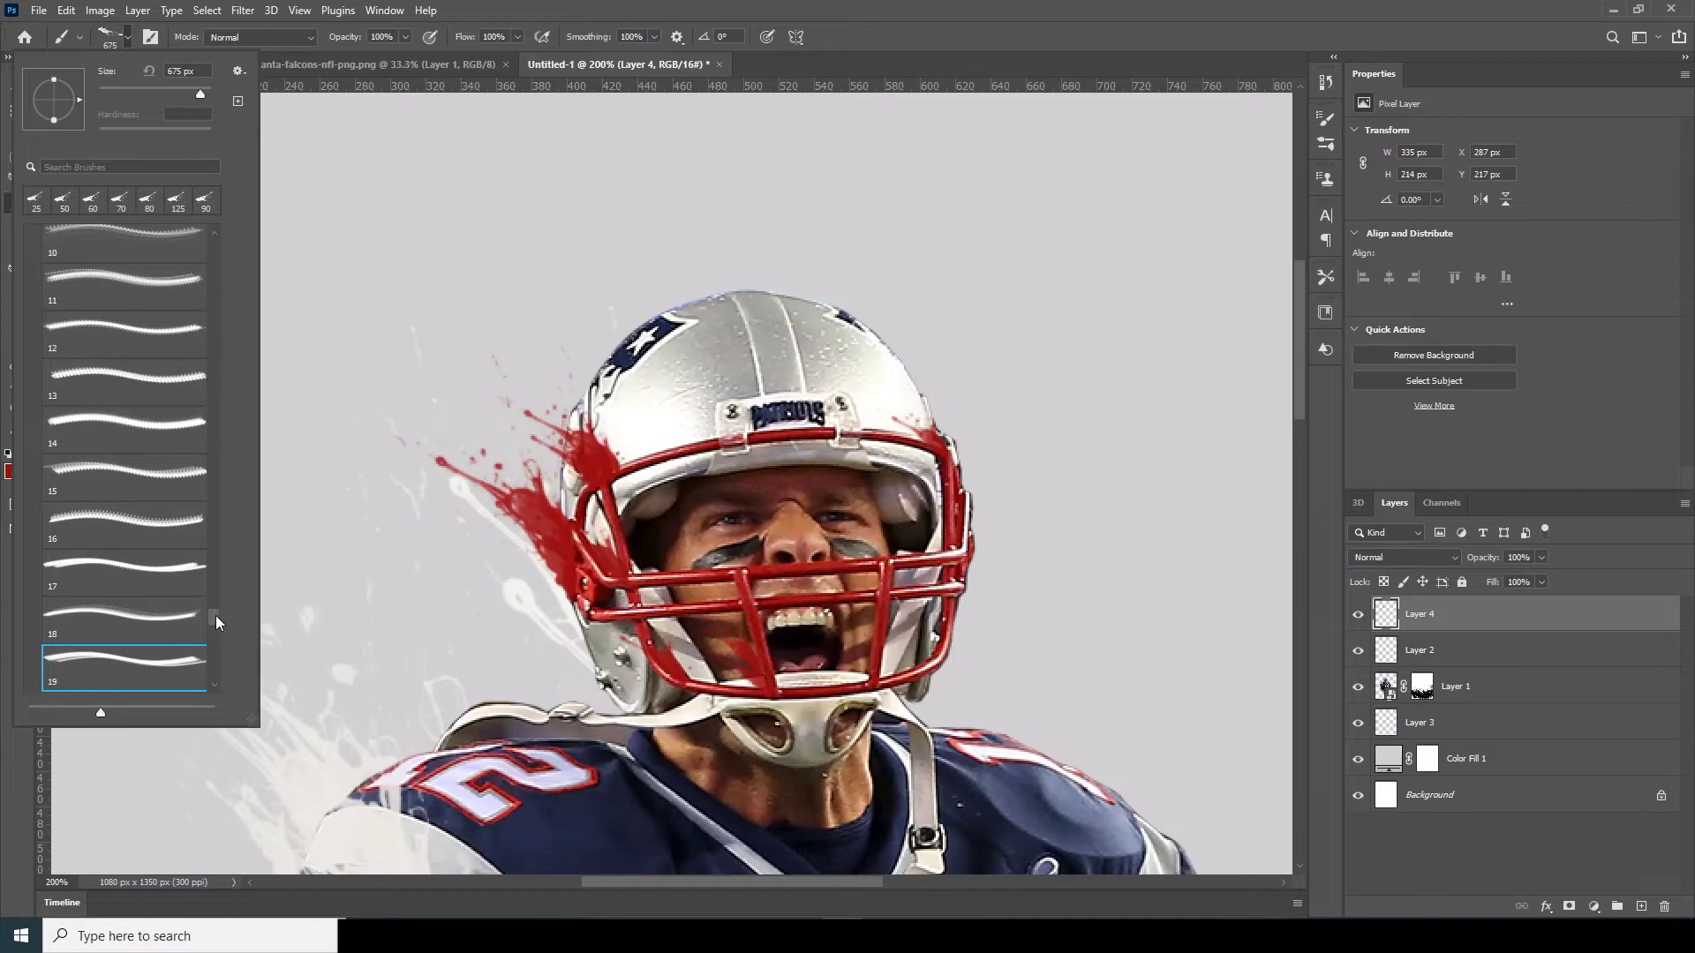
drag(216, 616, 216, 624)
click(171, 528)
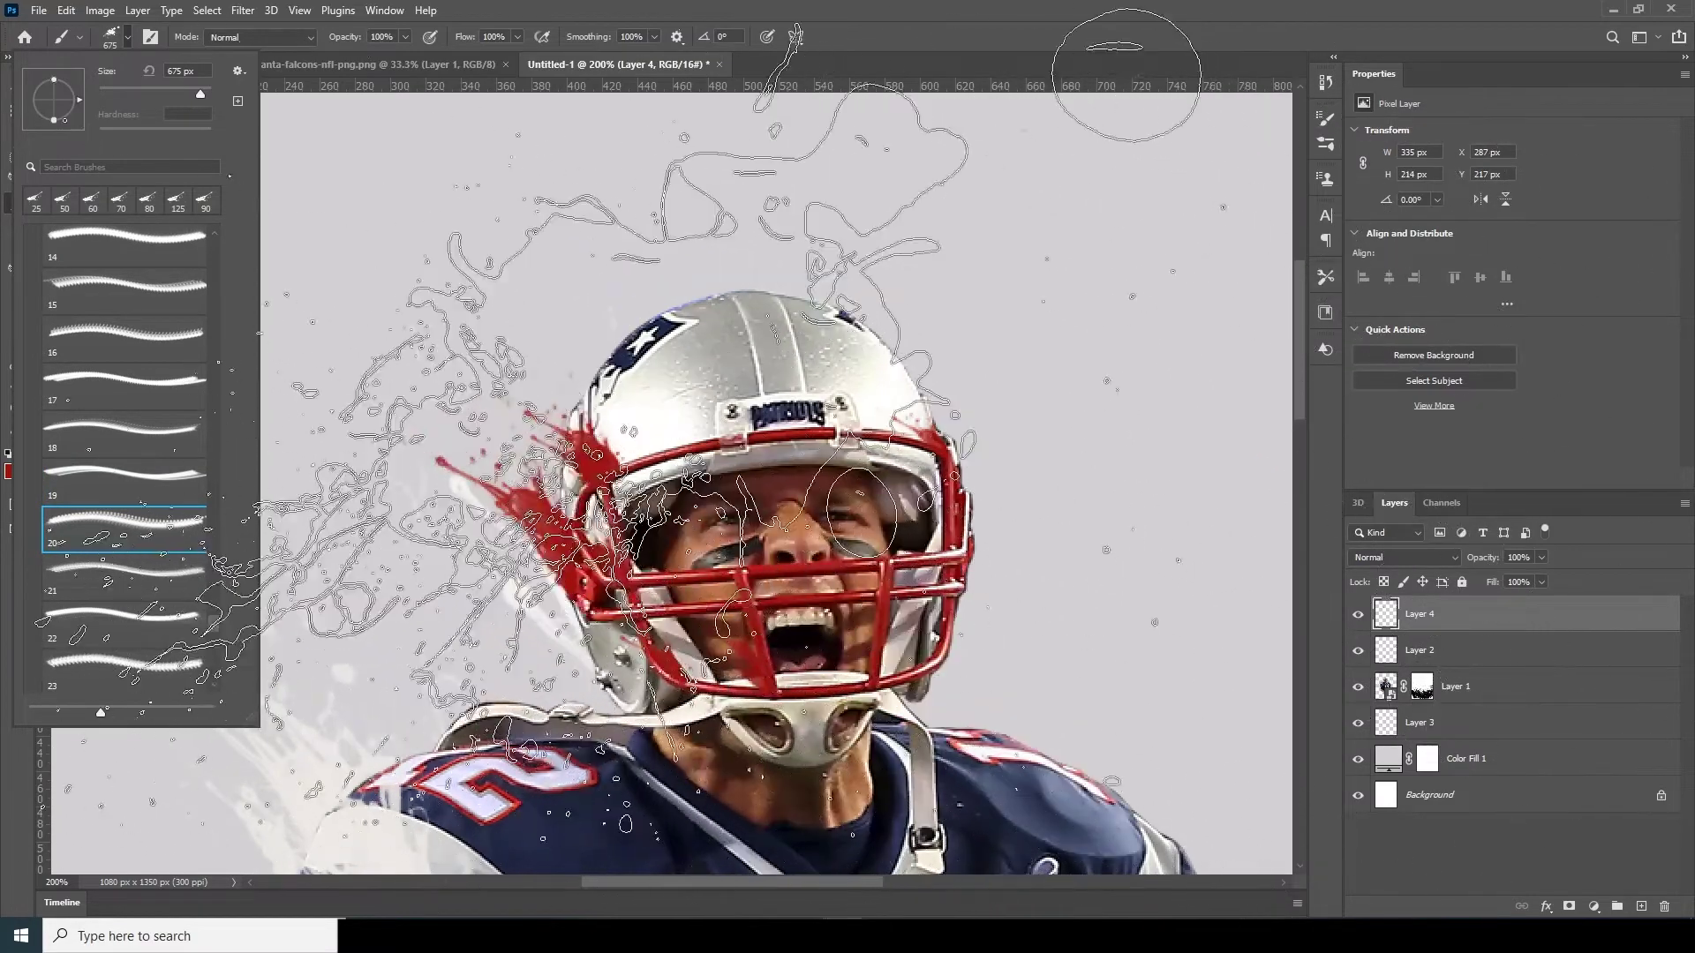
click(123, 572)
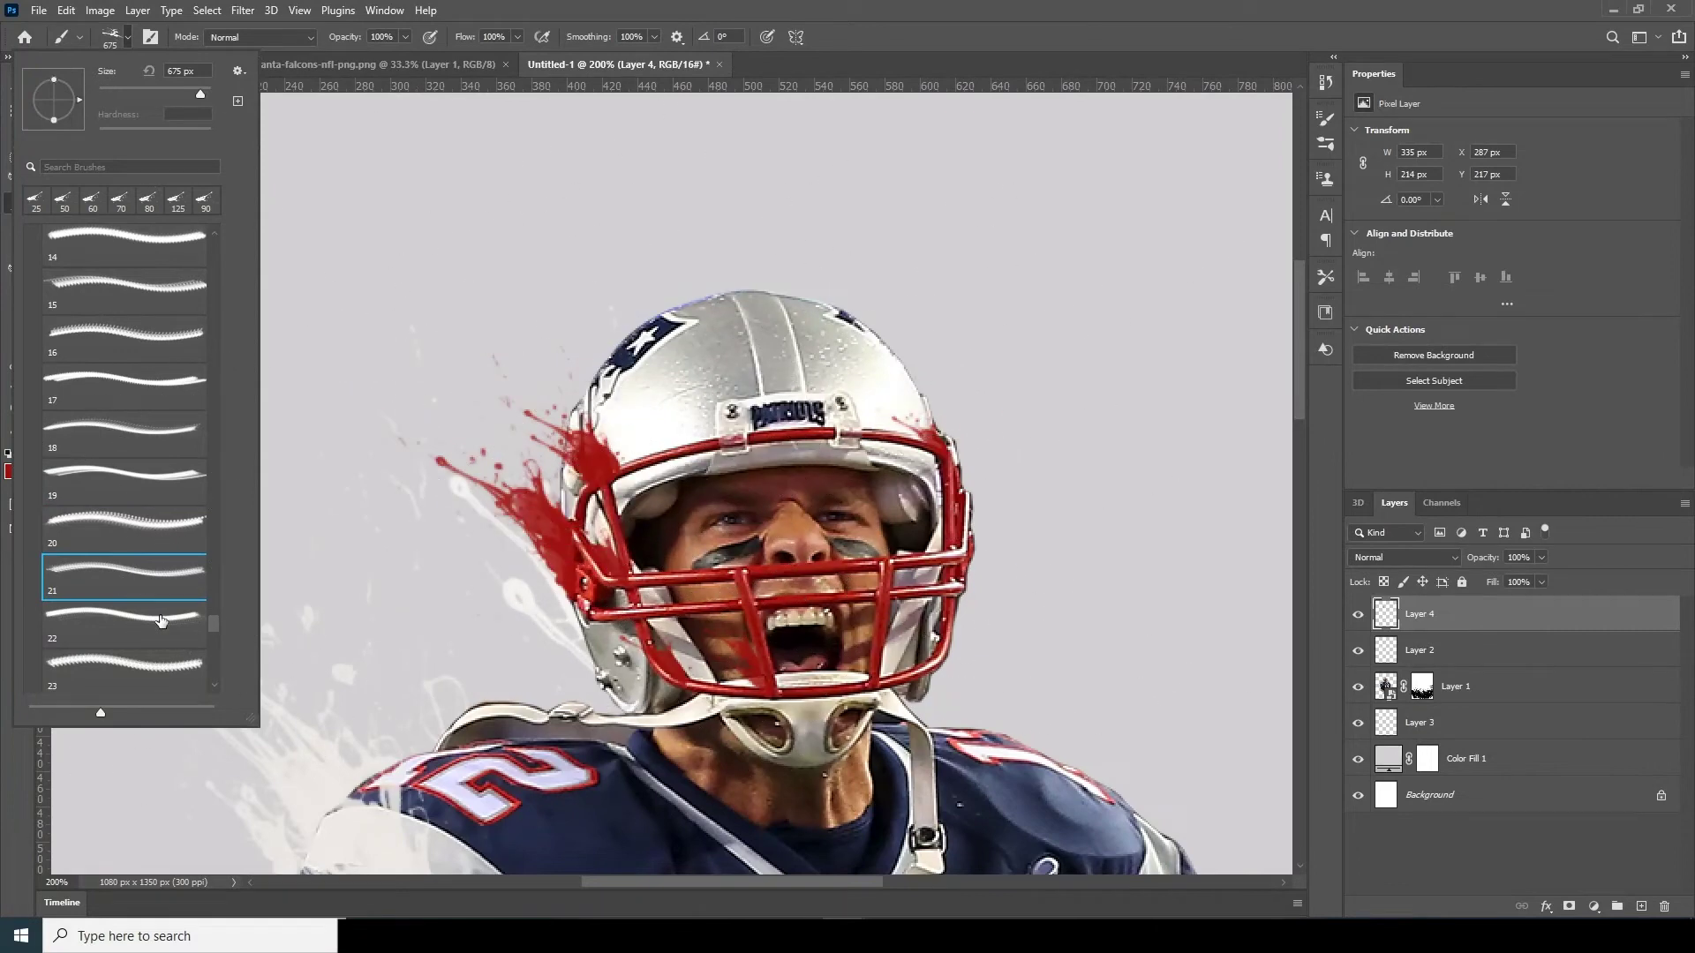
click(172, 663)
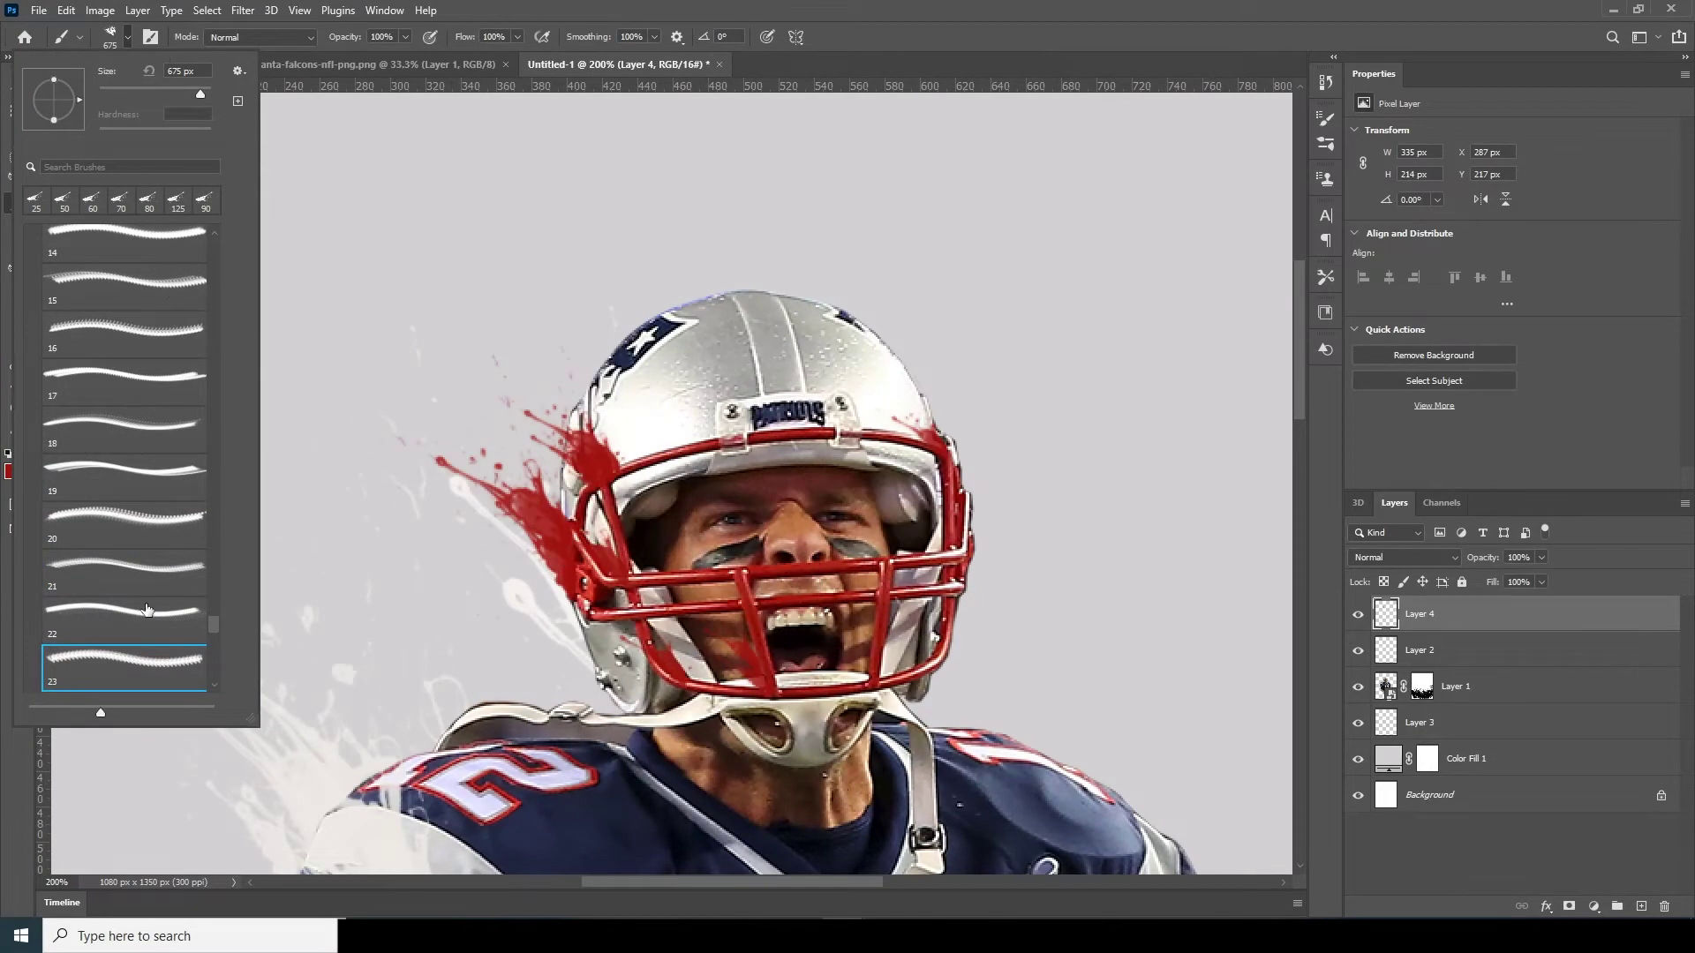
scroll(202, 620, down, 3)
click(167, 584)
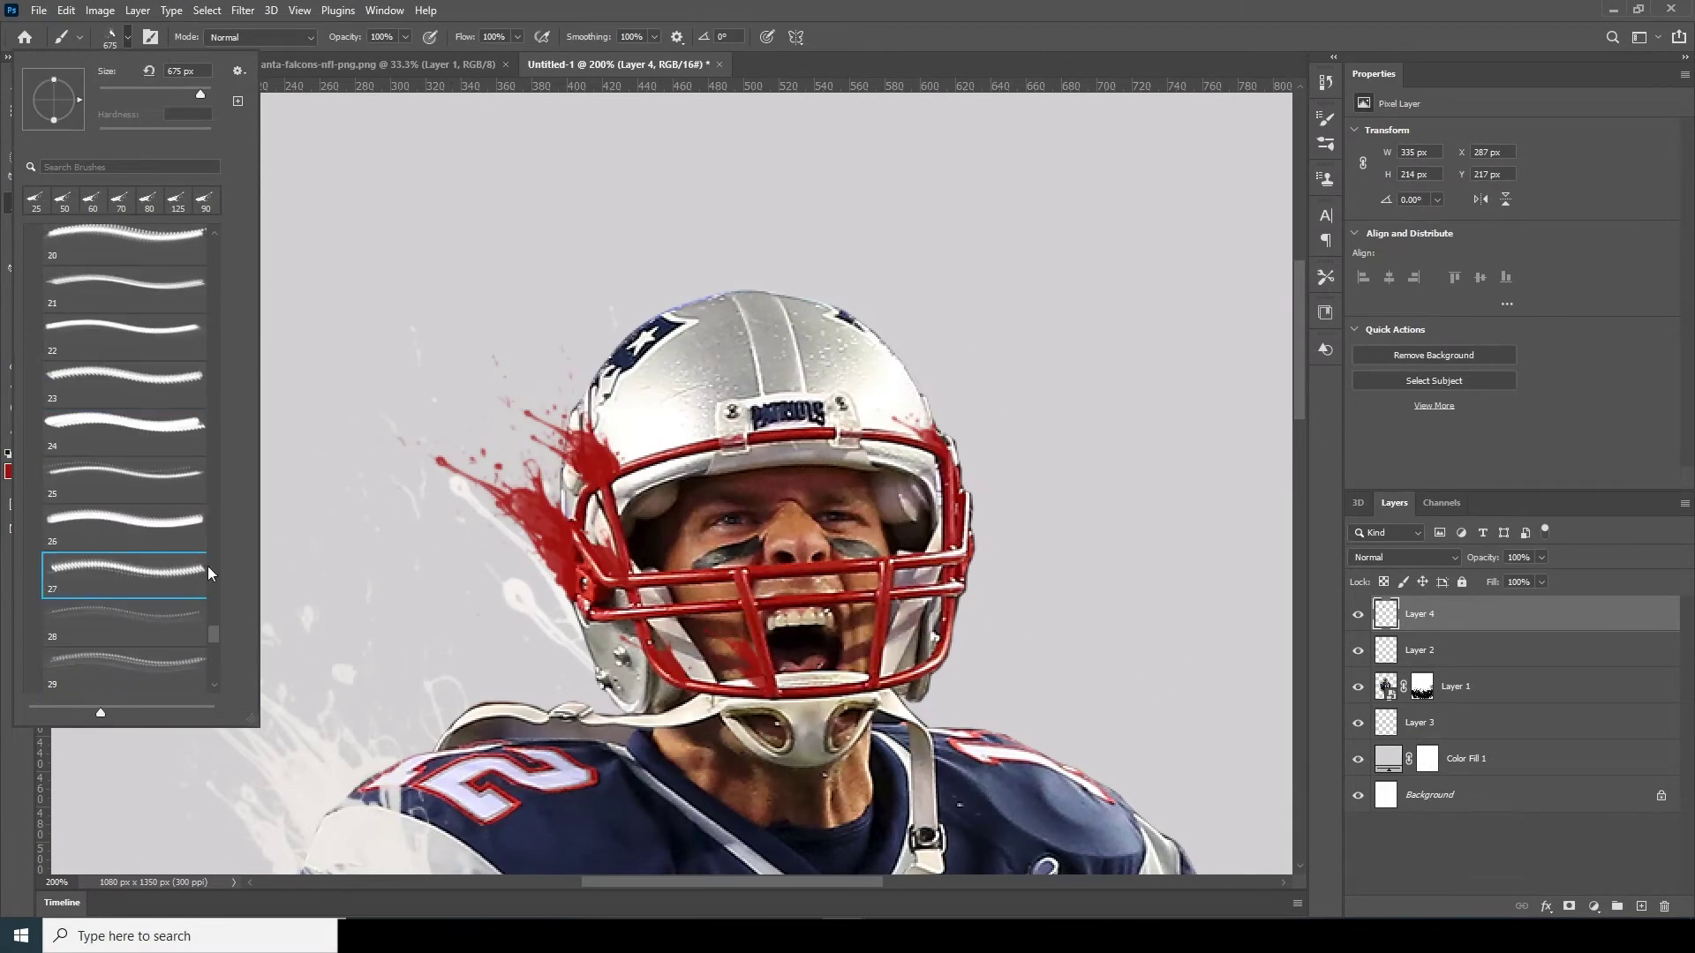
click(1383, 620)
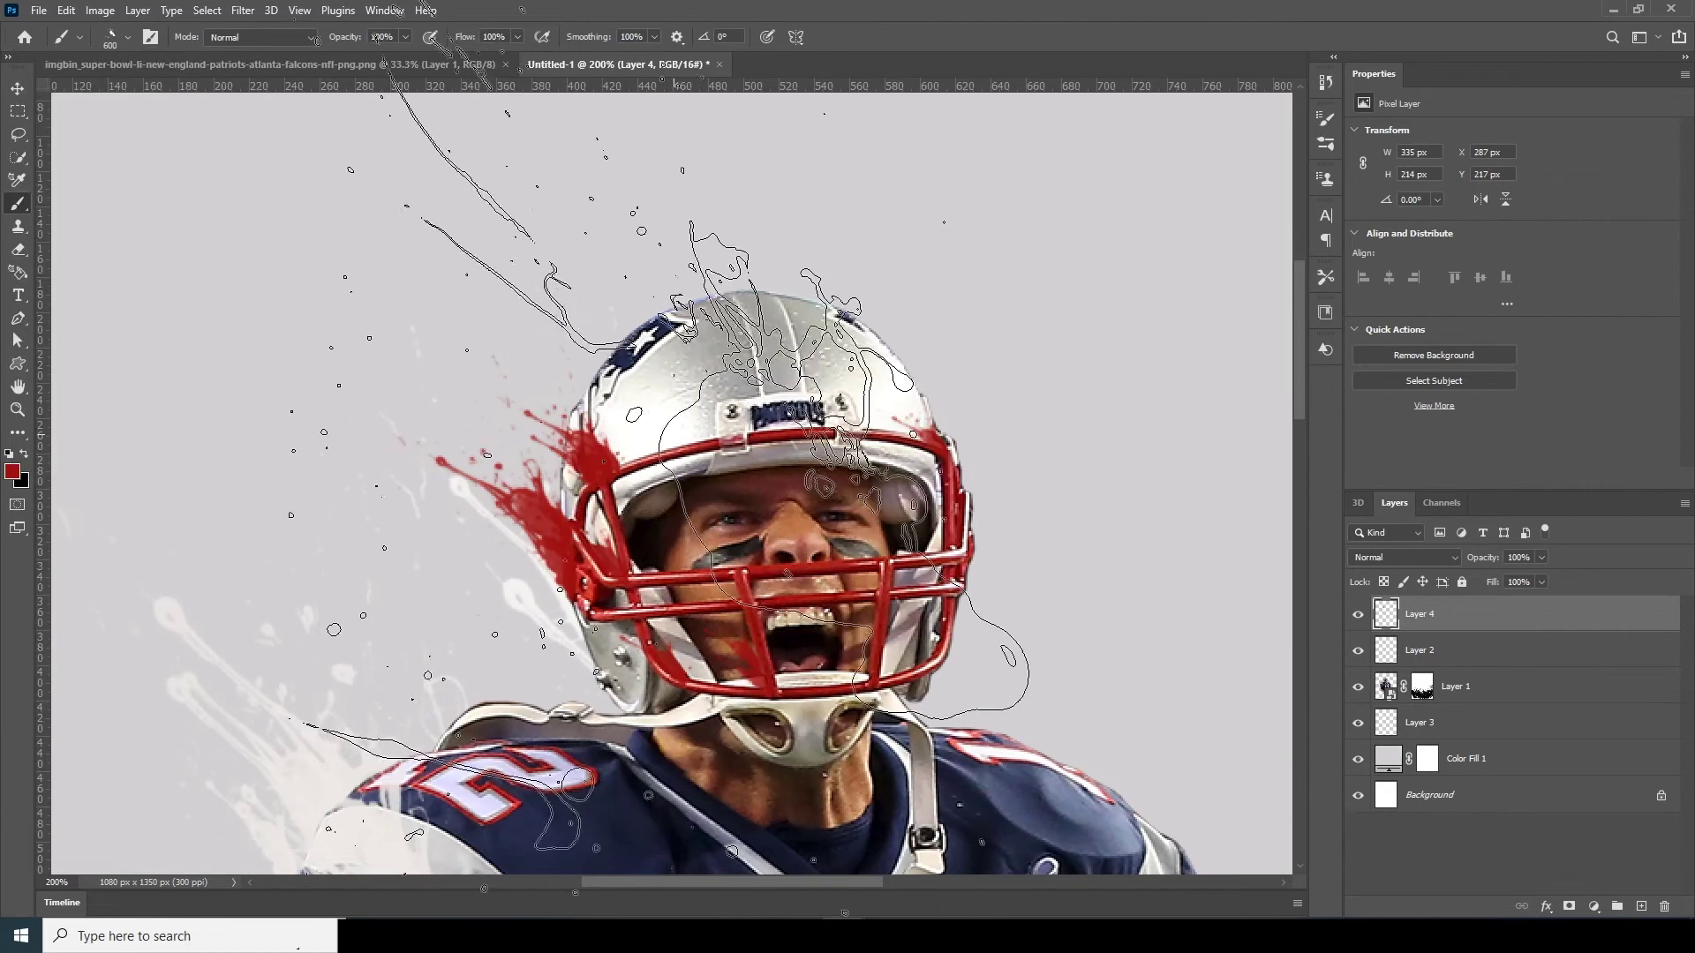
key(bracketright)
key(bracketright)
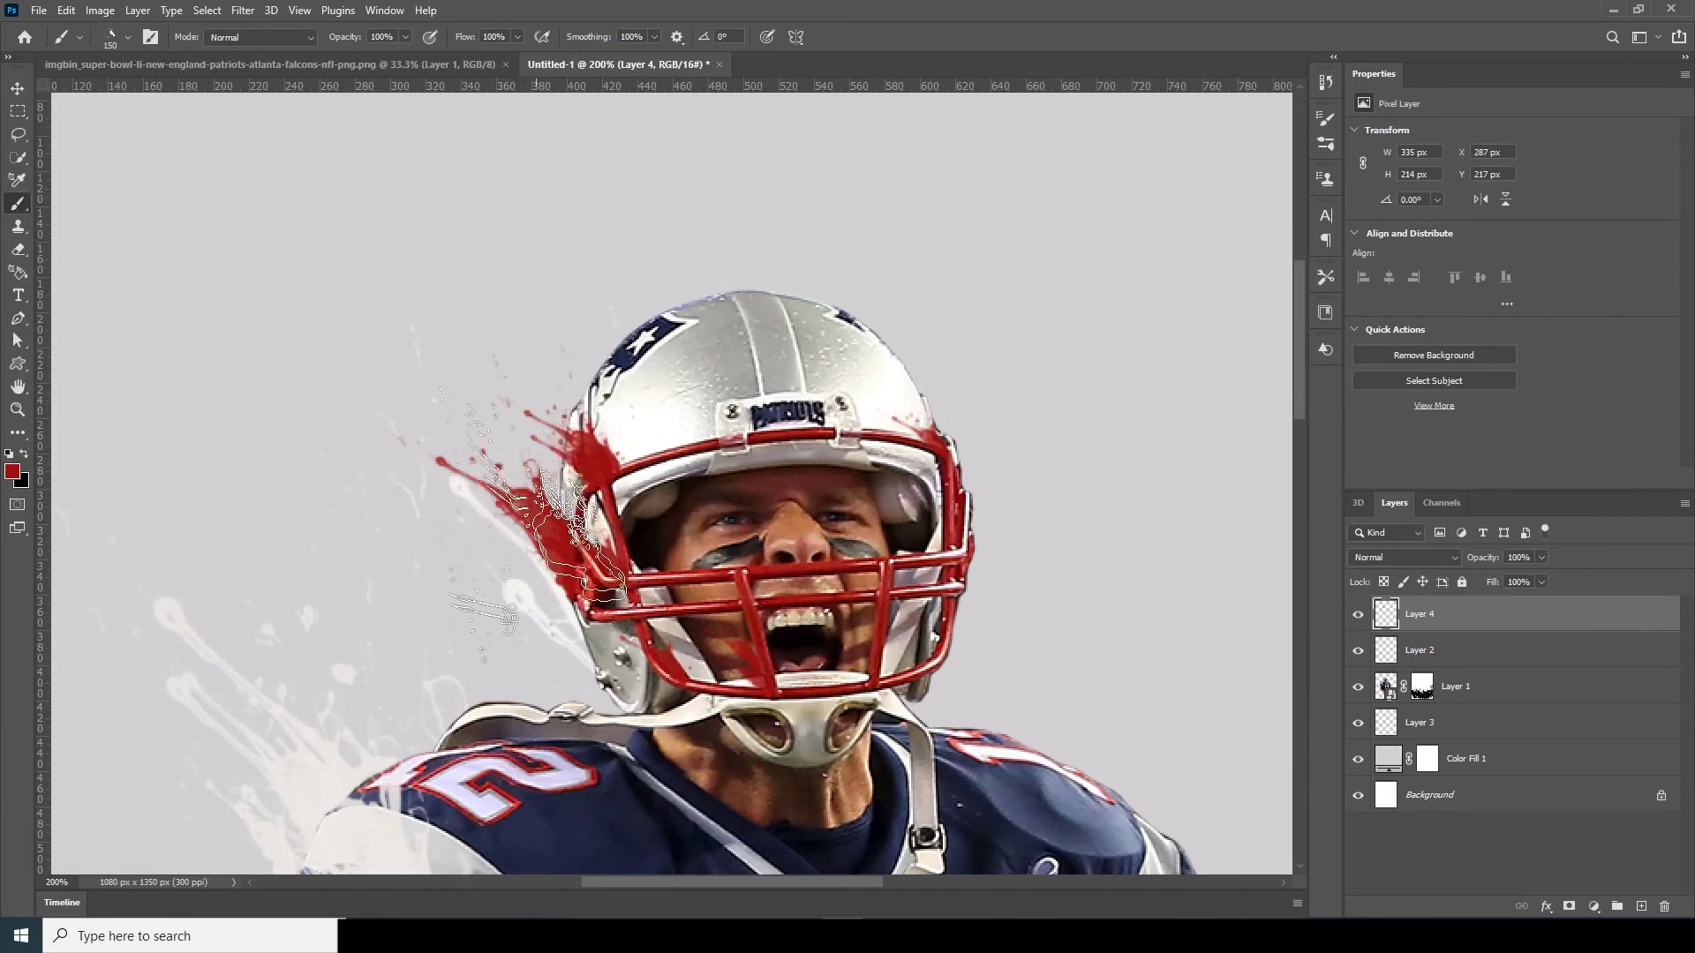
key(bracketleft)
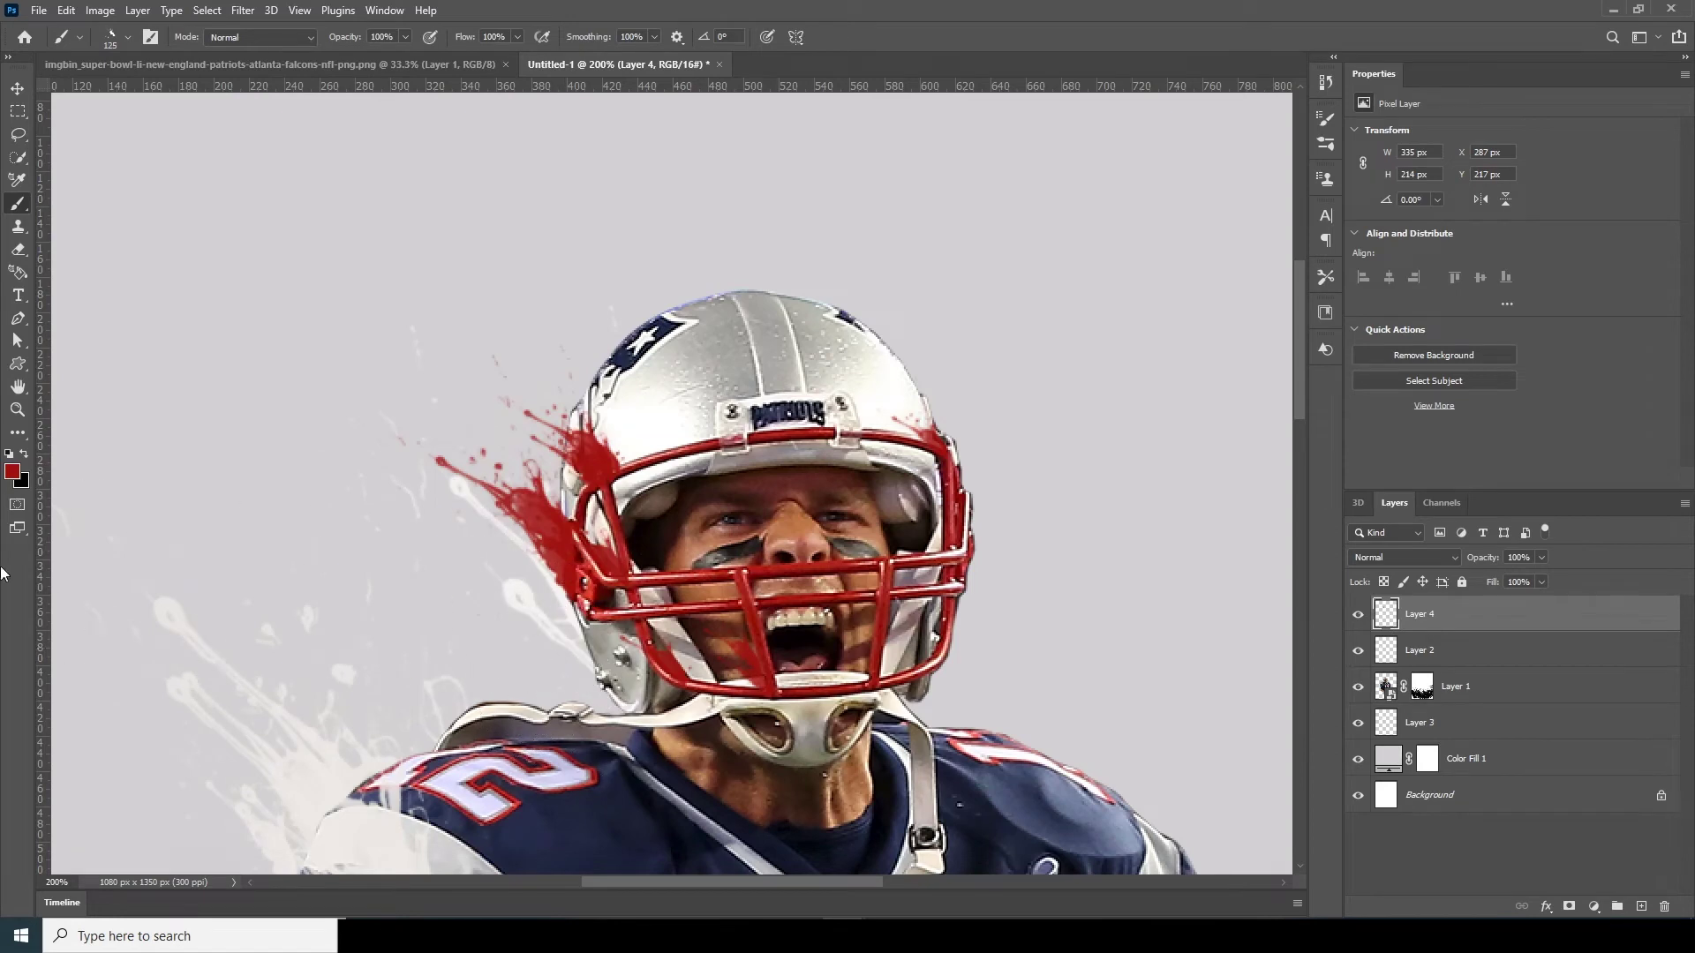
Step: Sample an off-white foreground colour from the chin strap beside the helmet and add a new layer
click(13, 473)
click(630, 703)
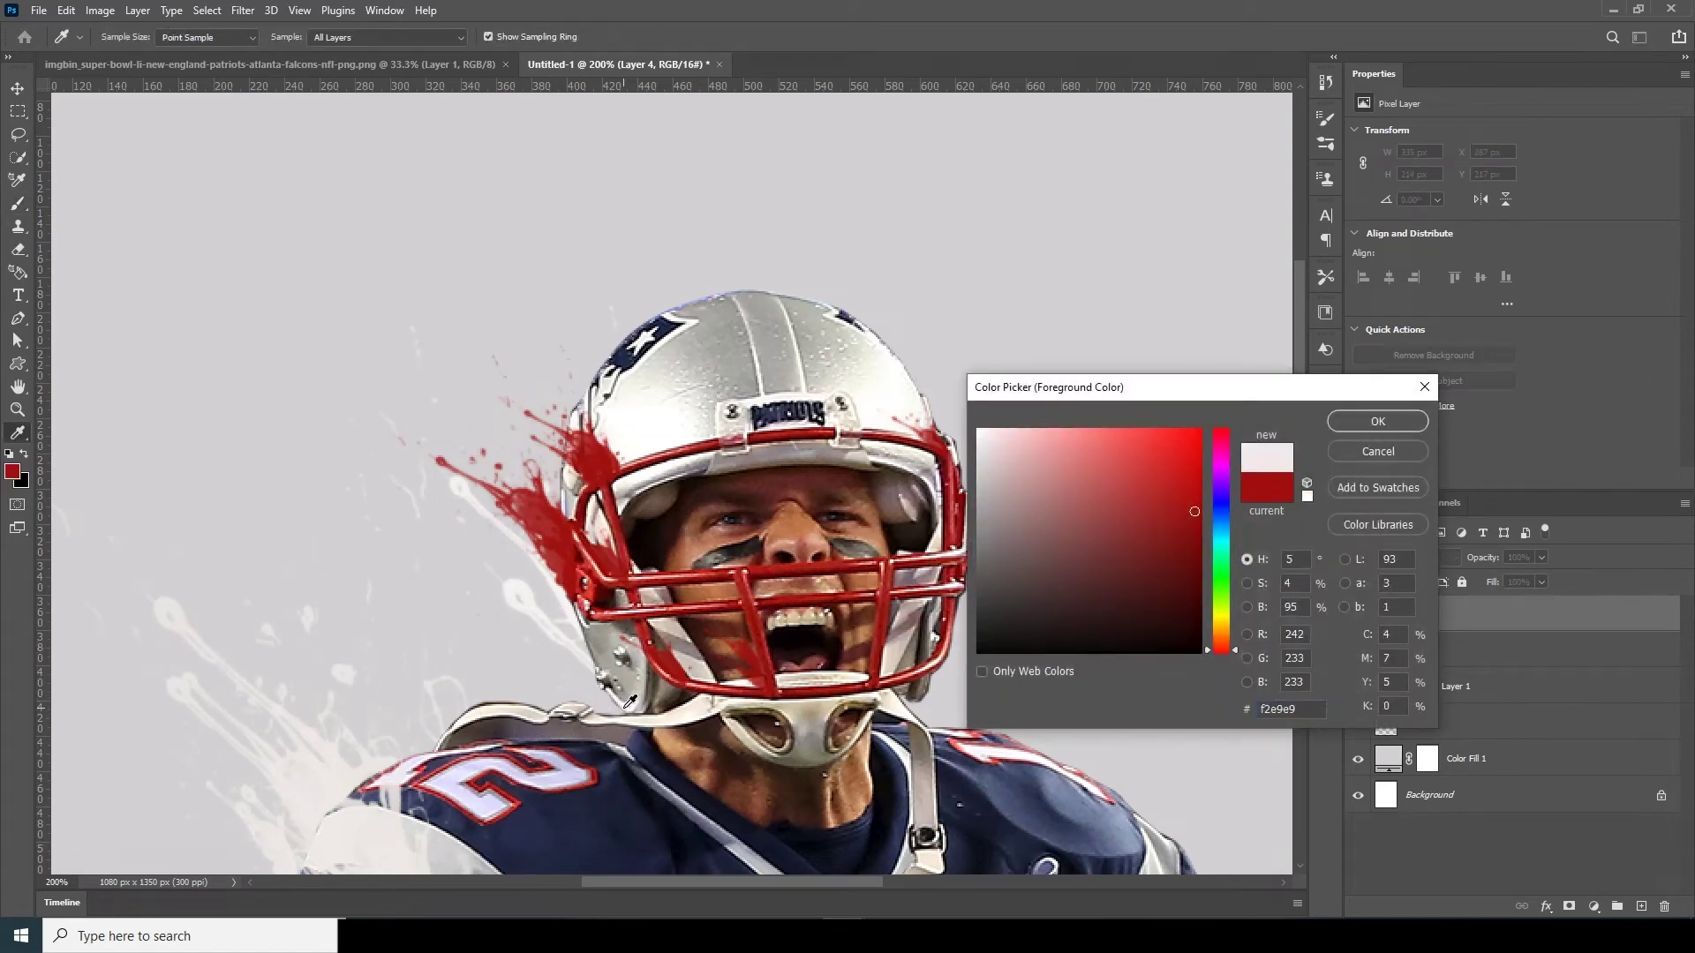
click(1346, 426)
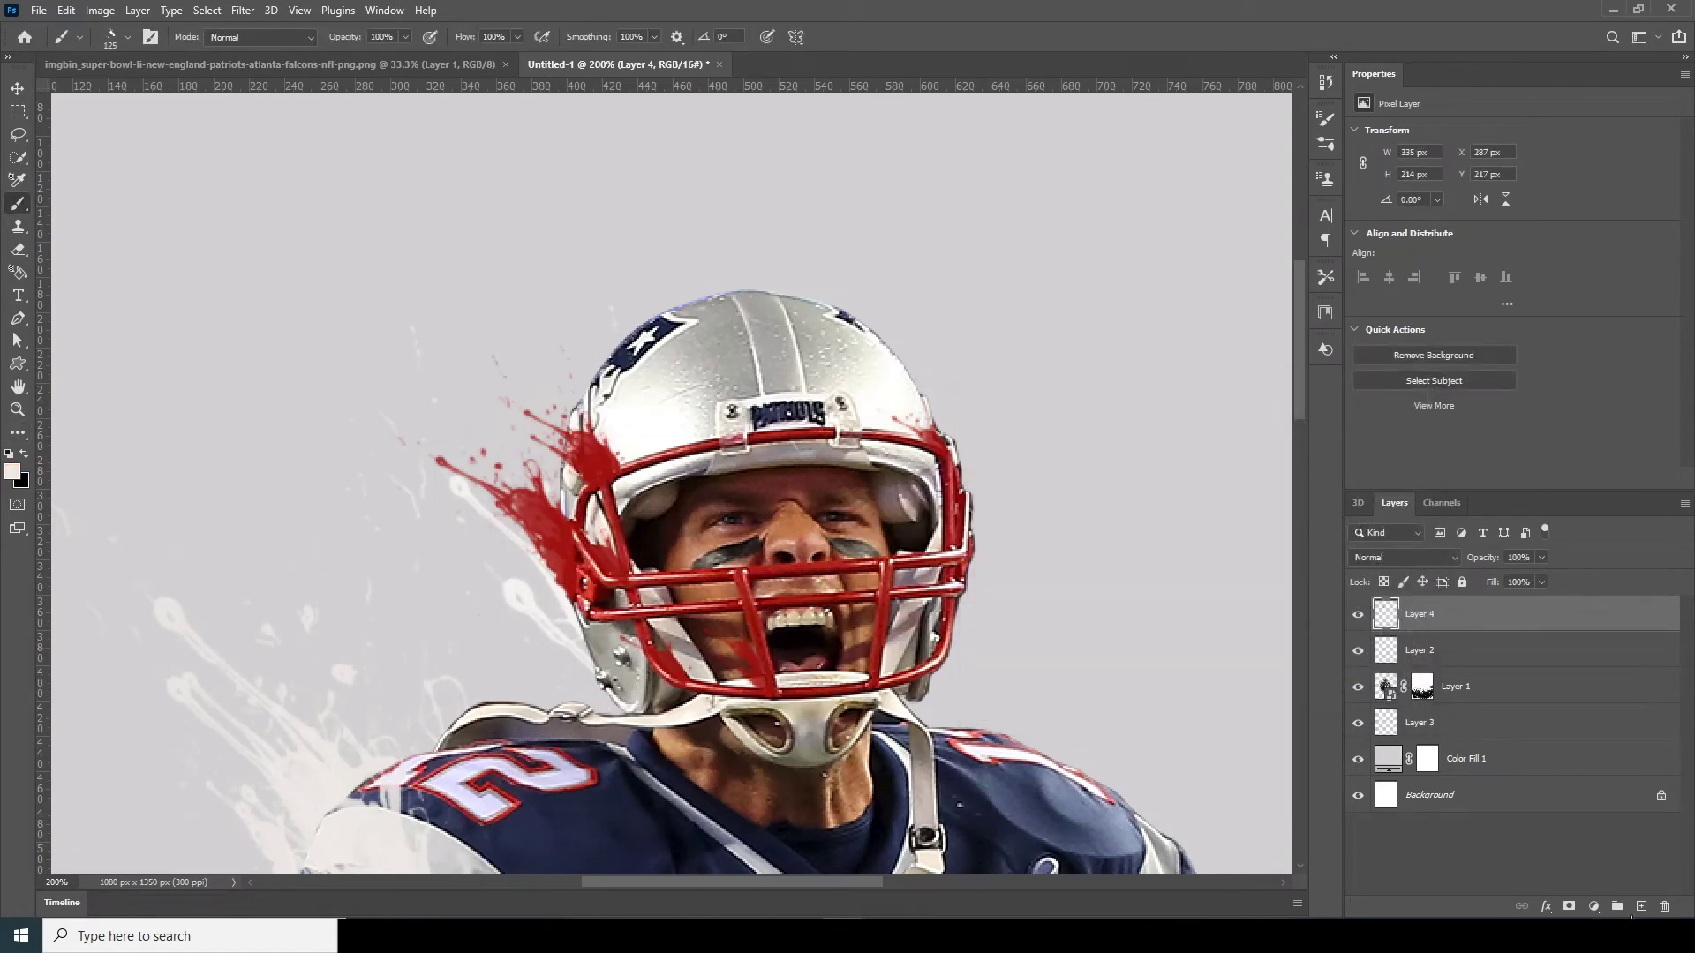
click(1640, 906)
Step: Stamp off-white splatters of varying size bursting outward from the helmet's lower side edge above the shoulder
key([)
click(579, 668)
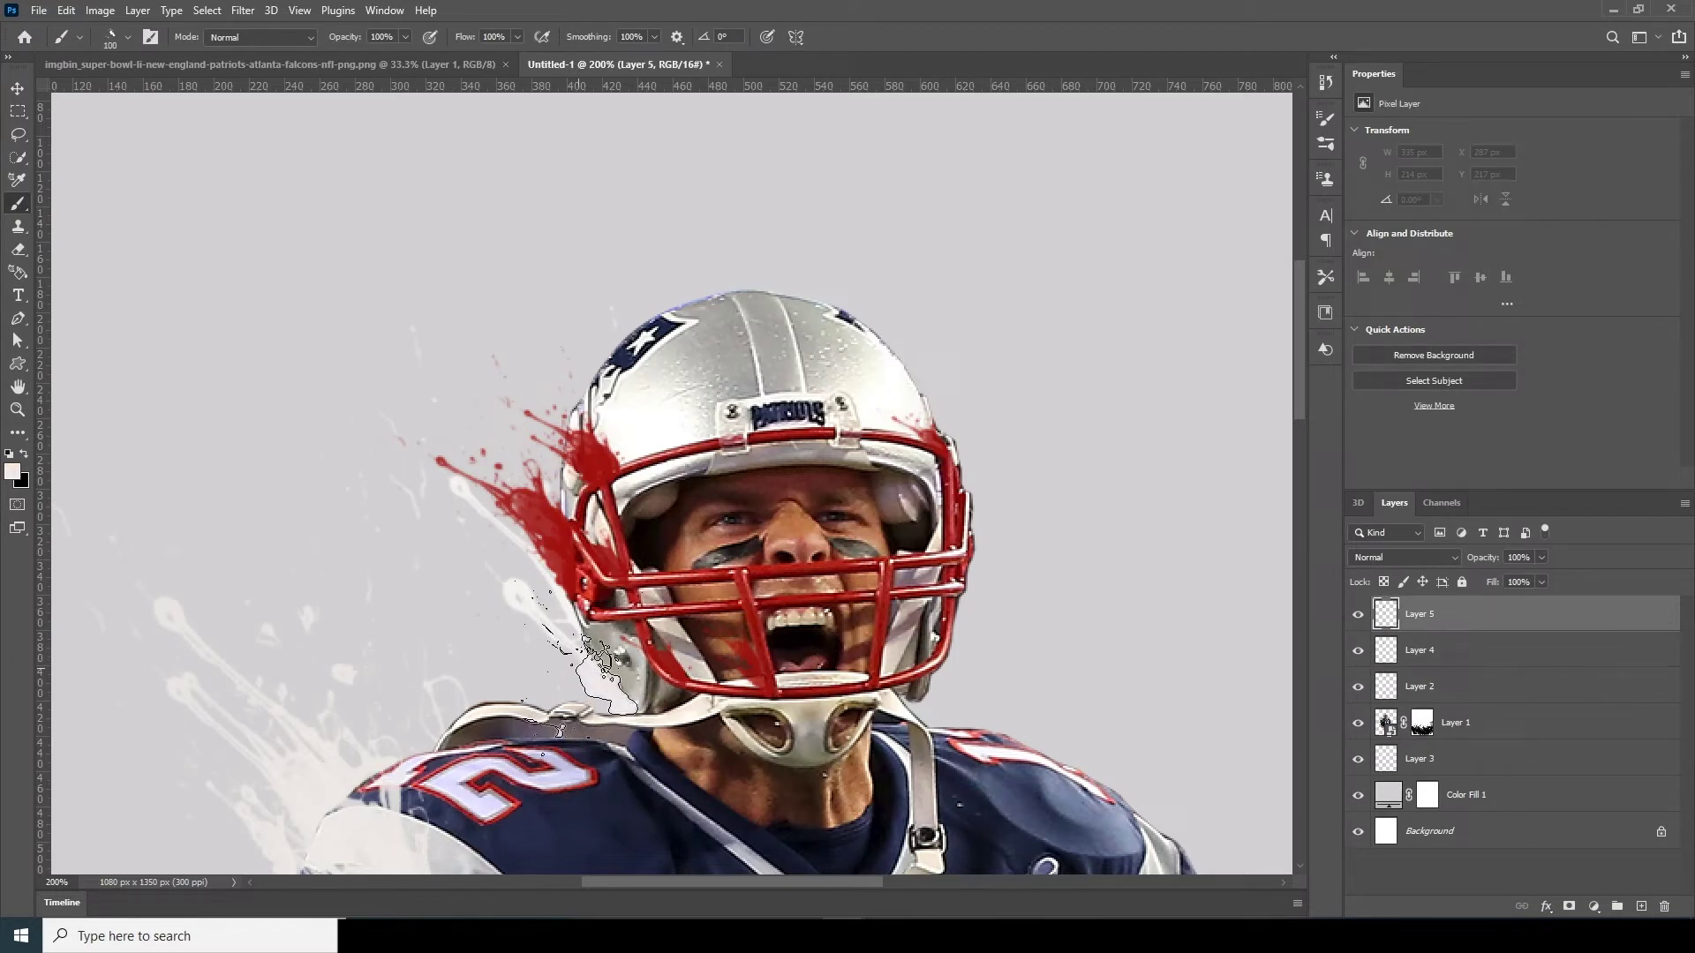
key(])
key(])
key(])
click(541, 625)
key([)
key([)
key([)
key([)
click(492, 662)
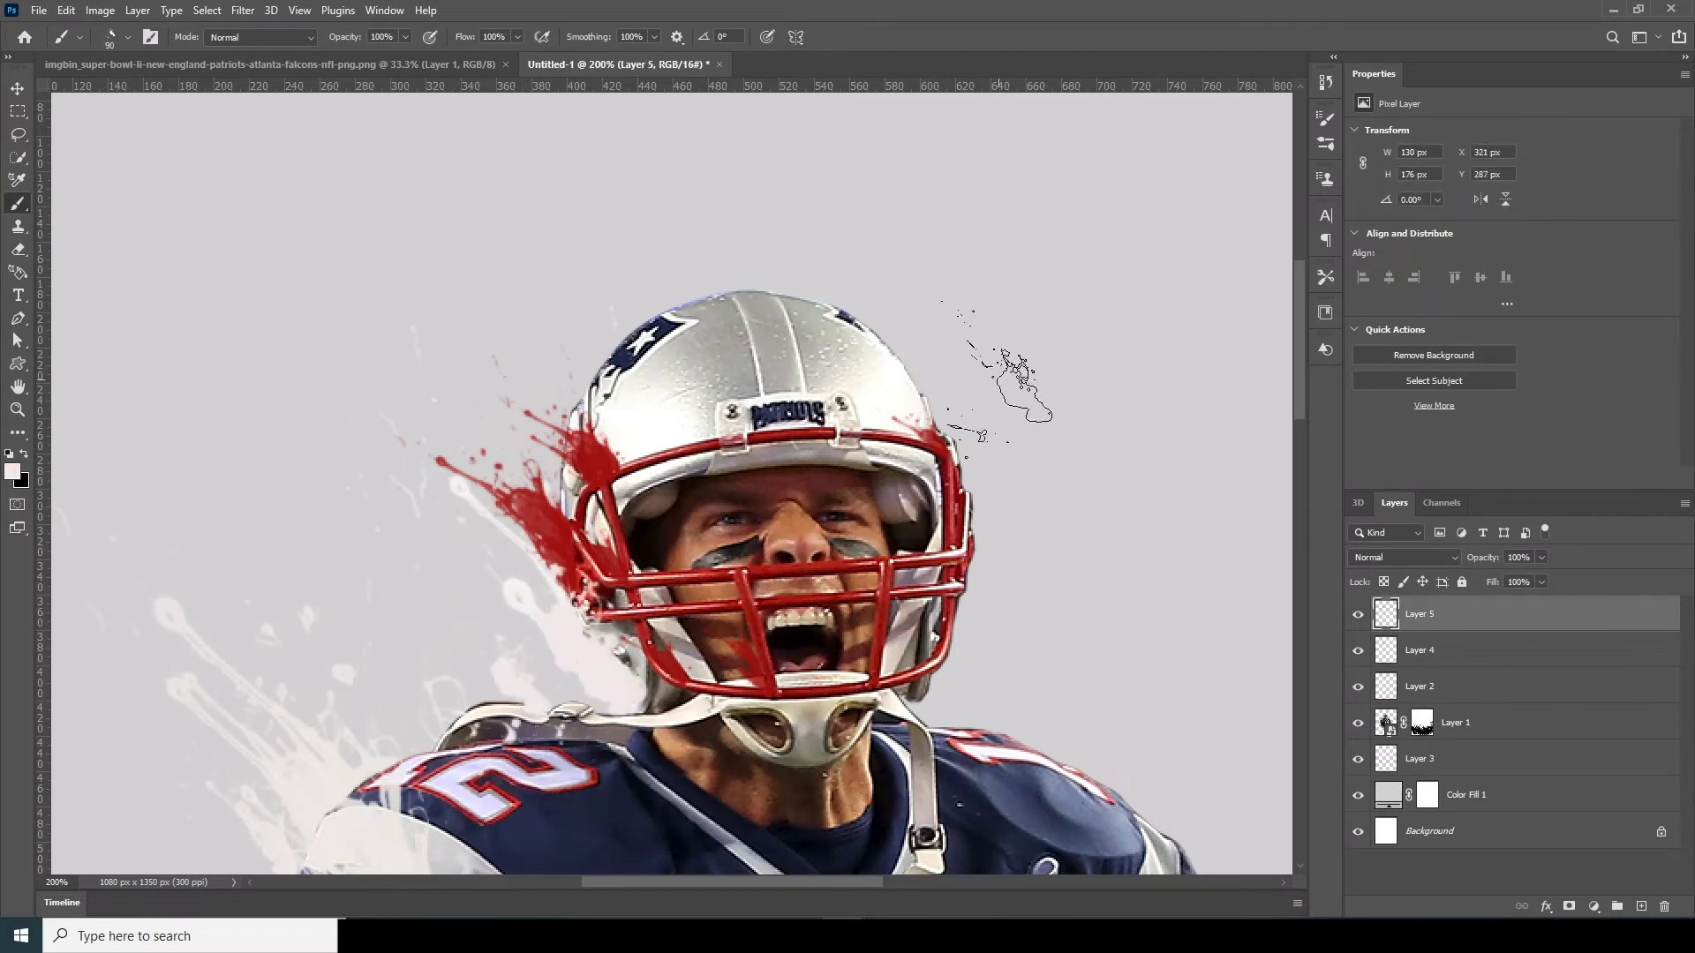
Step: Sample navy from the jersey shoulder and stamp small splatters over the shoulder number on a new layer
key(ctrl+minus)
click(13, 471)
click(636, 673)
click(1350, 426)
click(1641, 906)
click(566, 645)
click(577, 673)
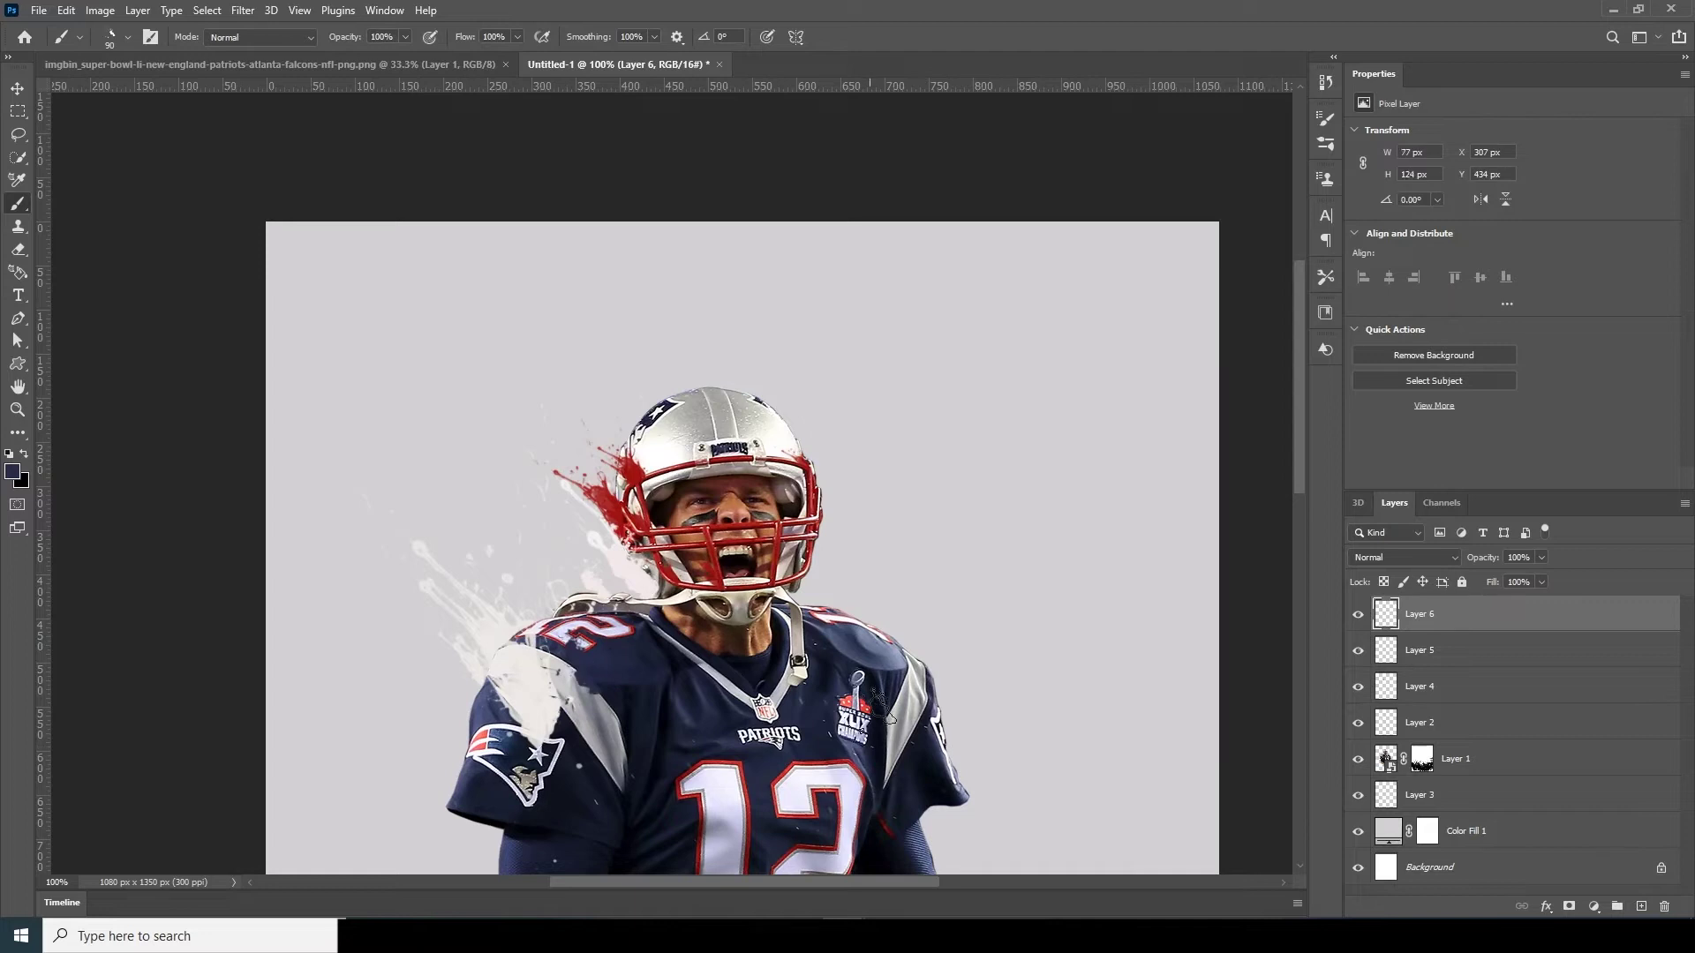
Step: Sample pale lavender e0d9fb from the shoulder number and stamp small splatters over its digits
click(13, 471)
click(609, 631)
click(1376, 420)
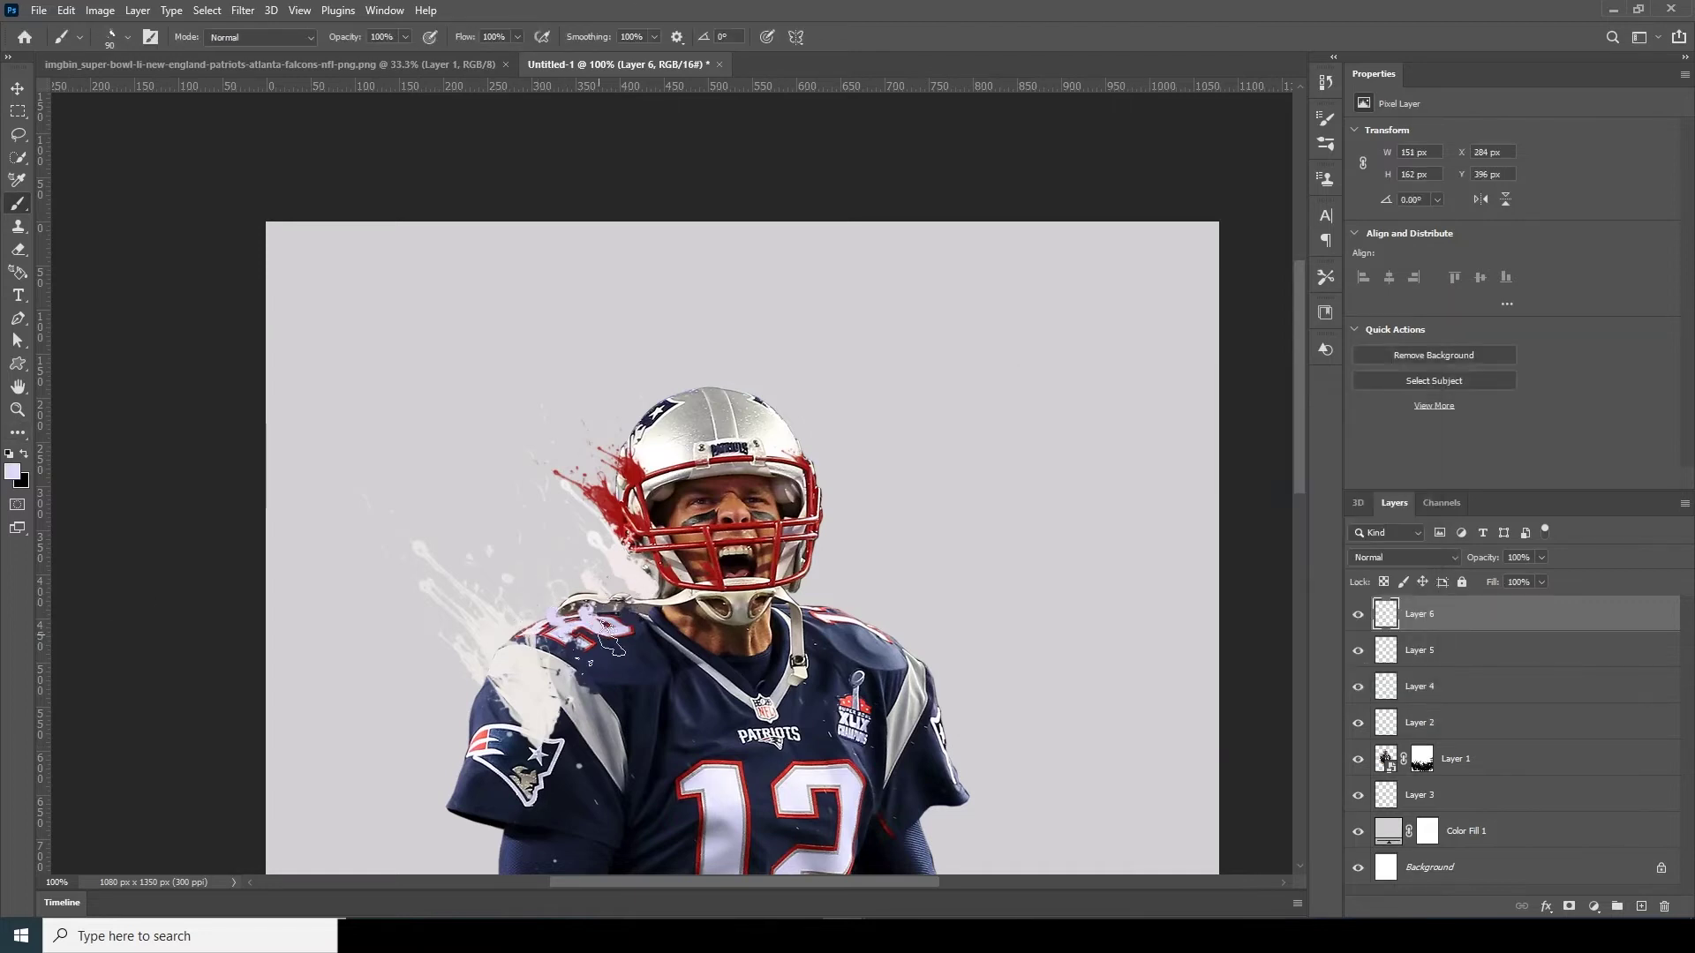
Step: Sample the near-white fill of the chest number 12 as the foreground colour
key(ctrl+minus)
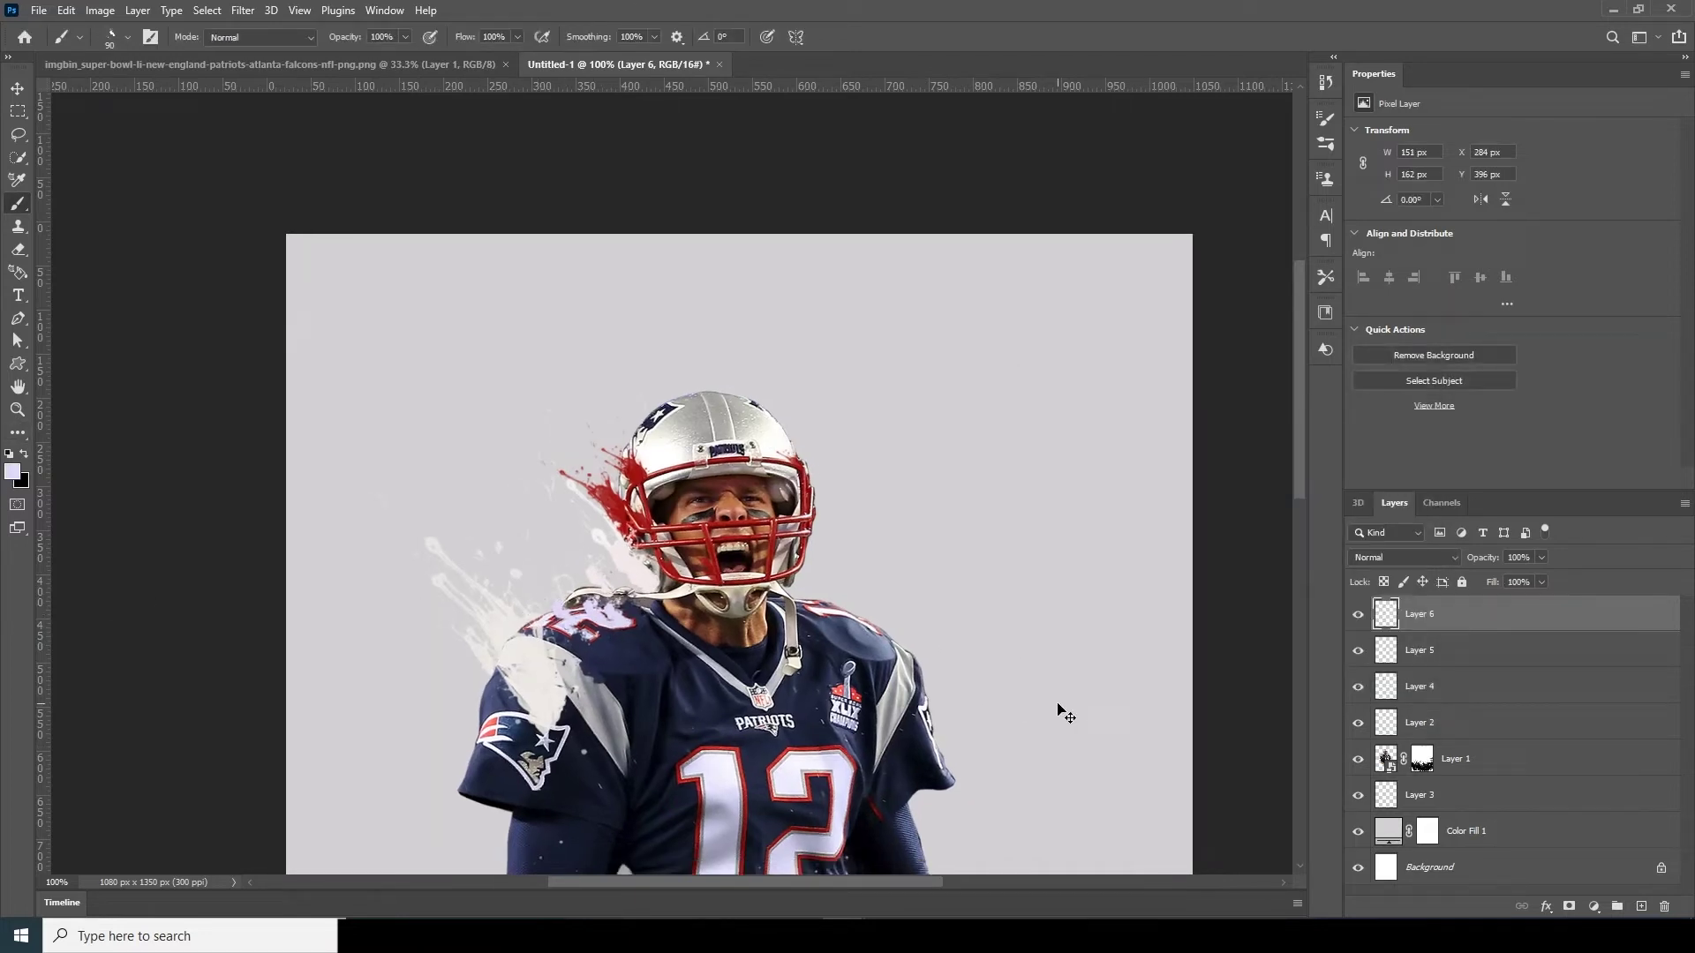
key(ctrl+plus)
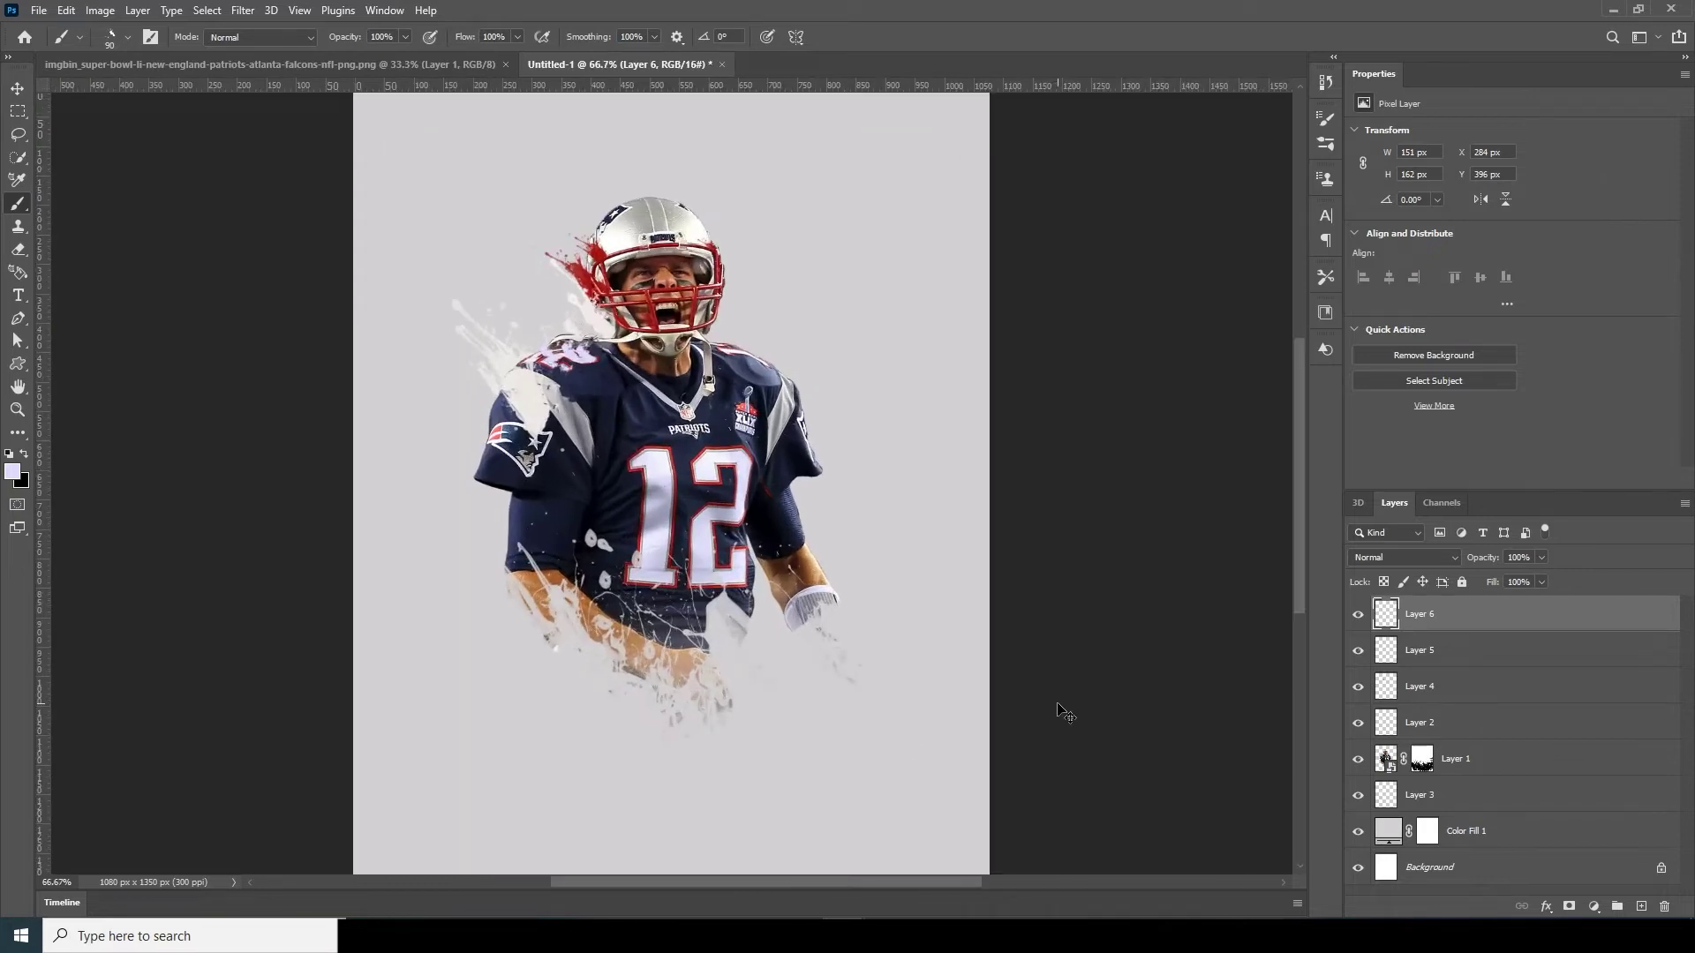
key(ctrl+plus)
click(13, 473)
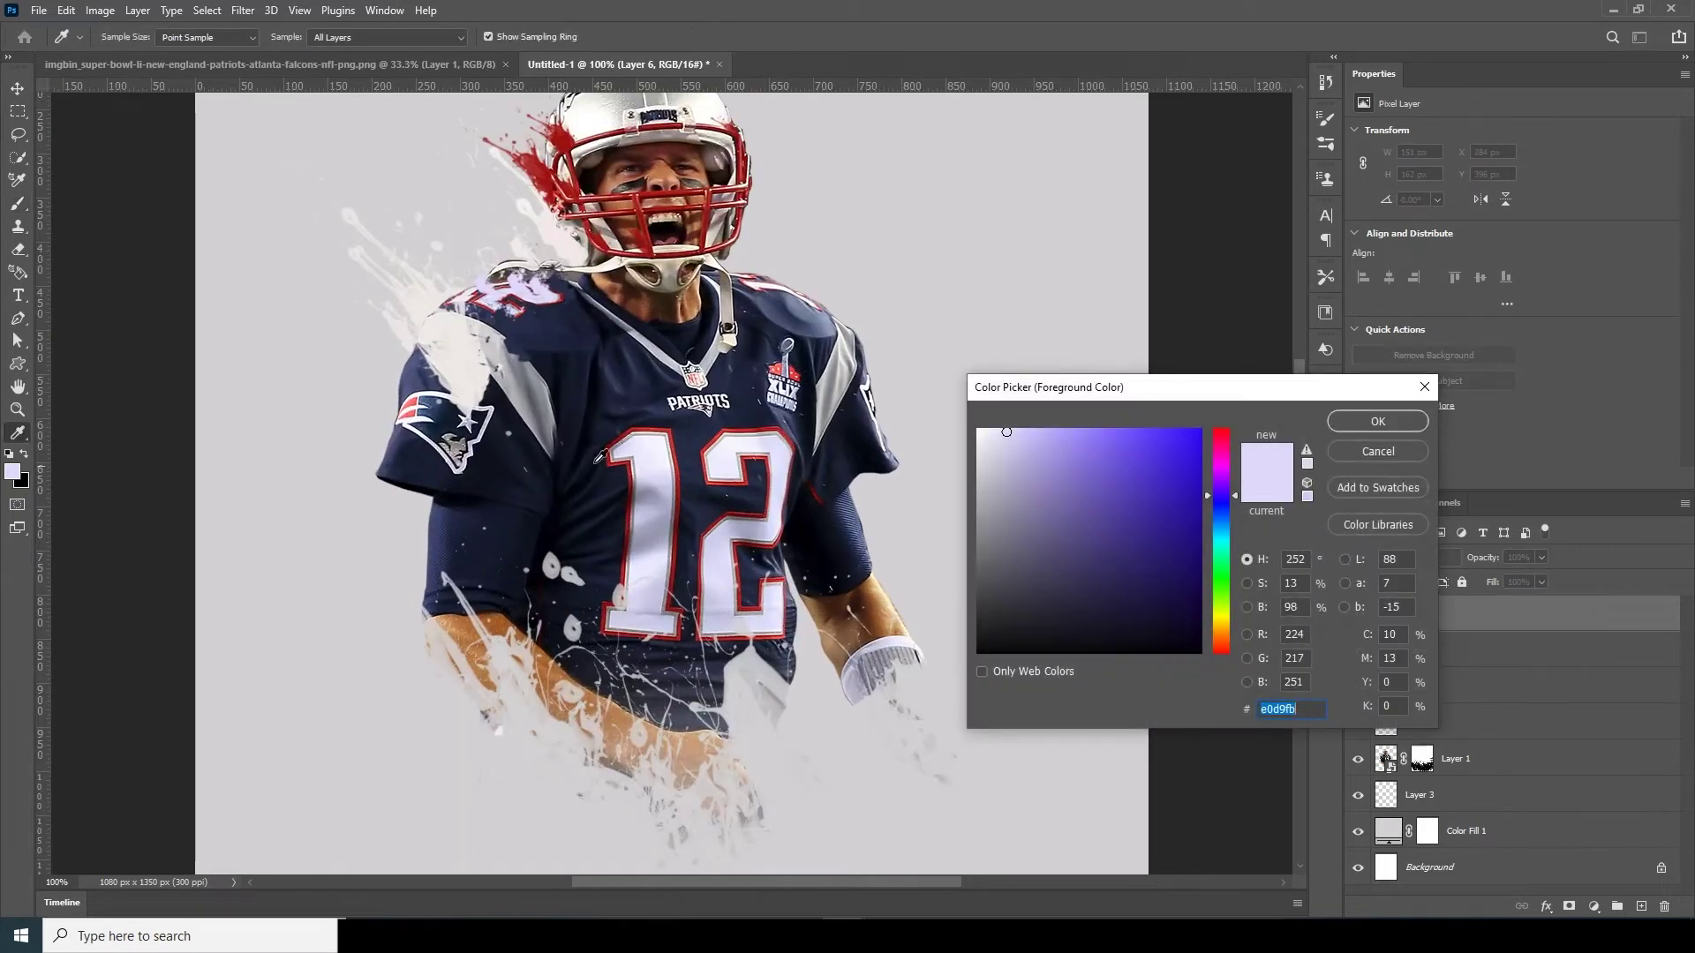
click(651, 443)
click(1378, 421)
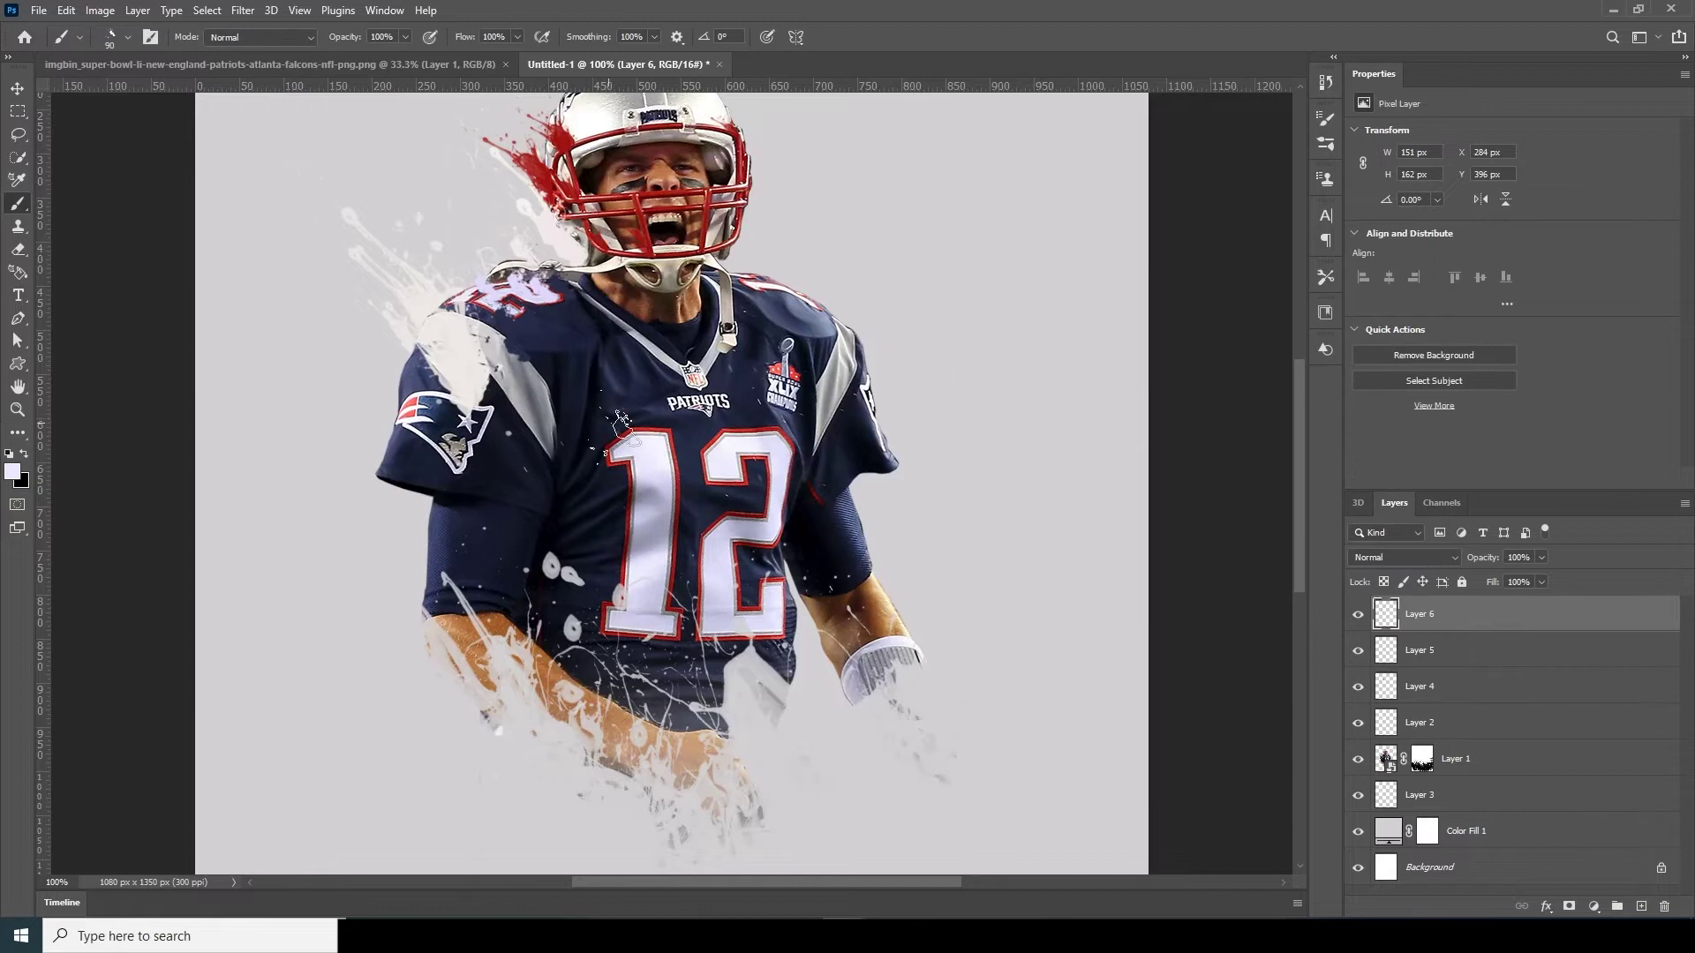
Step: Enlarge the brush and stamp pale splatters at the upper corners of the chest digits 1 and 2
key(bracketright)
key(bracketright)
key(bracketright)
key(bracketright)
key(bracketright)
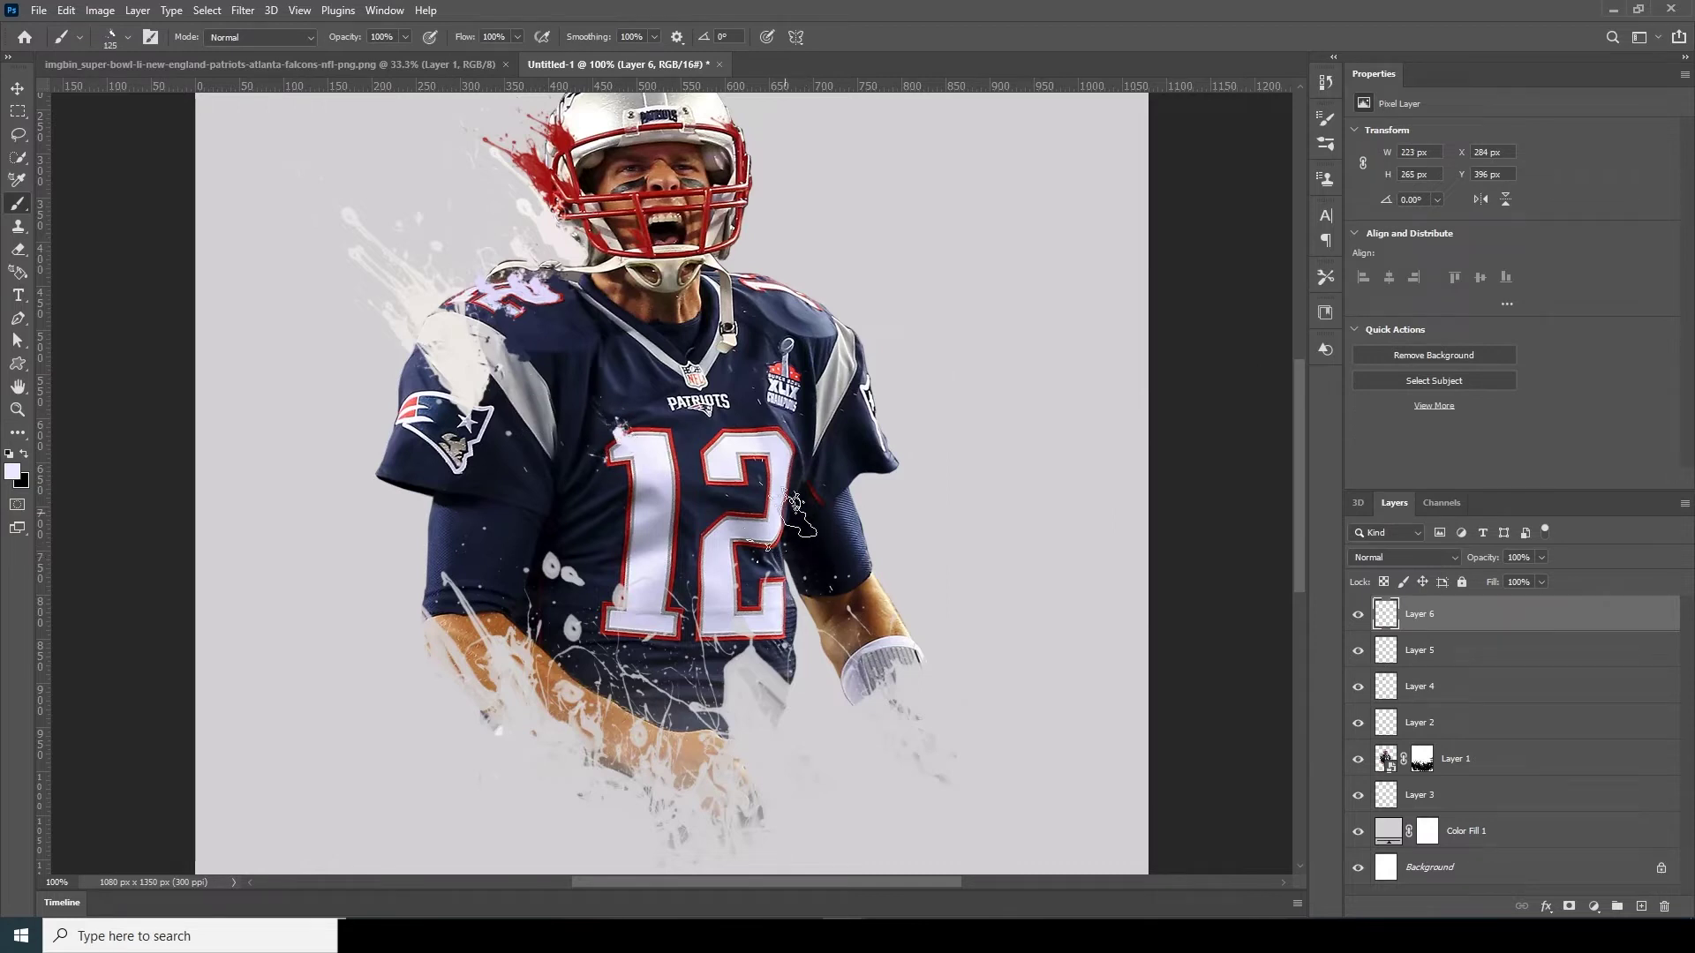
click(710, 445)
key(bracketleft)
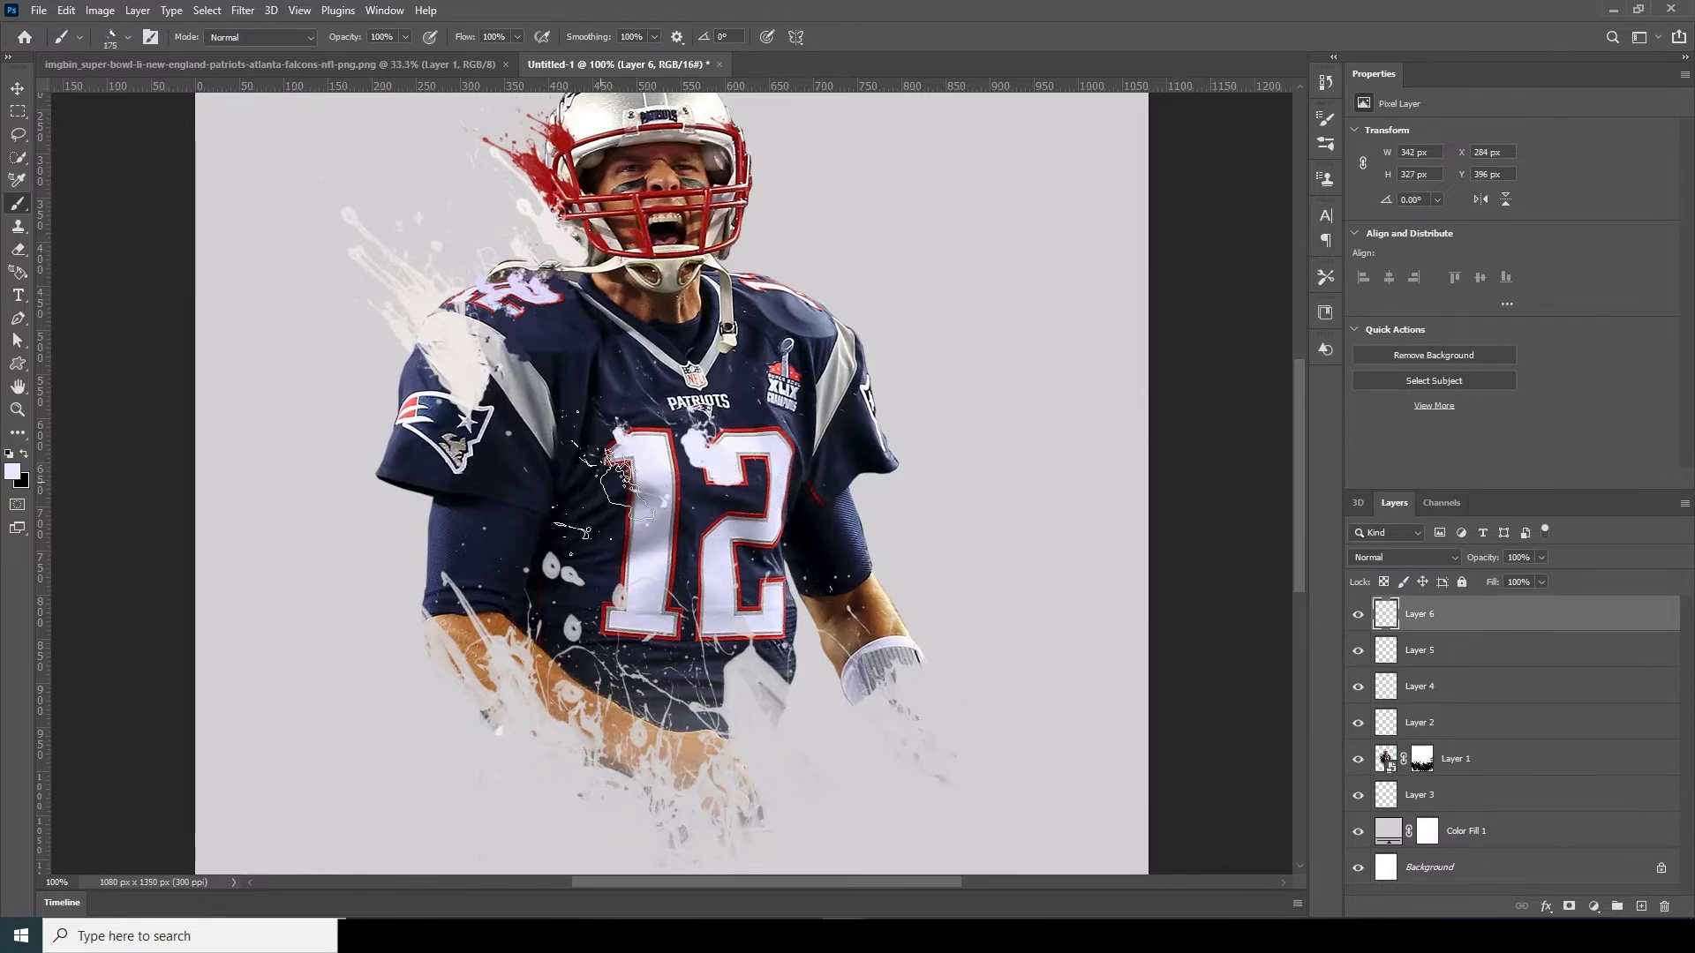
click(605, 432)
key(bracketleft)
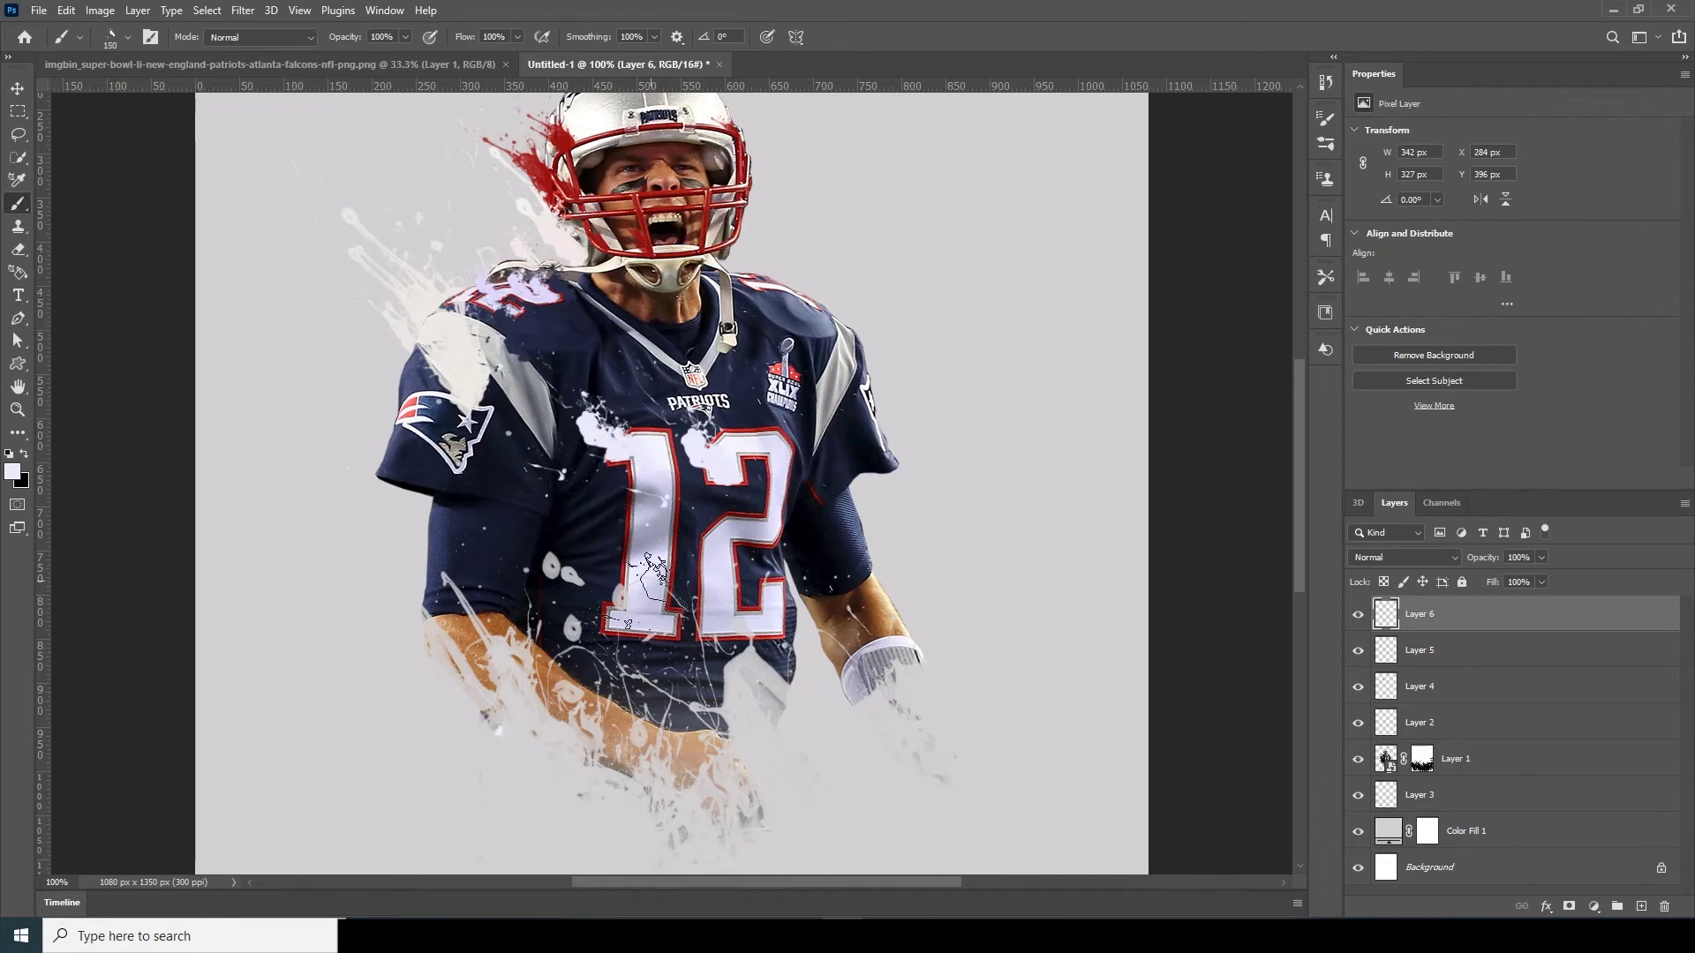
Step: Switch the brush to splatter preset 22 and rotate its tip to 136°
click(126, 36)
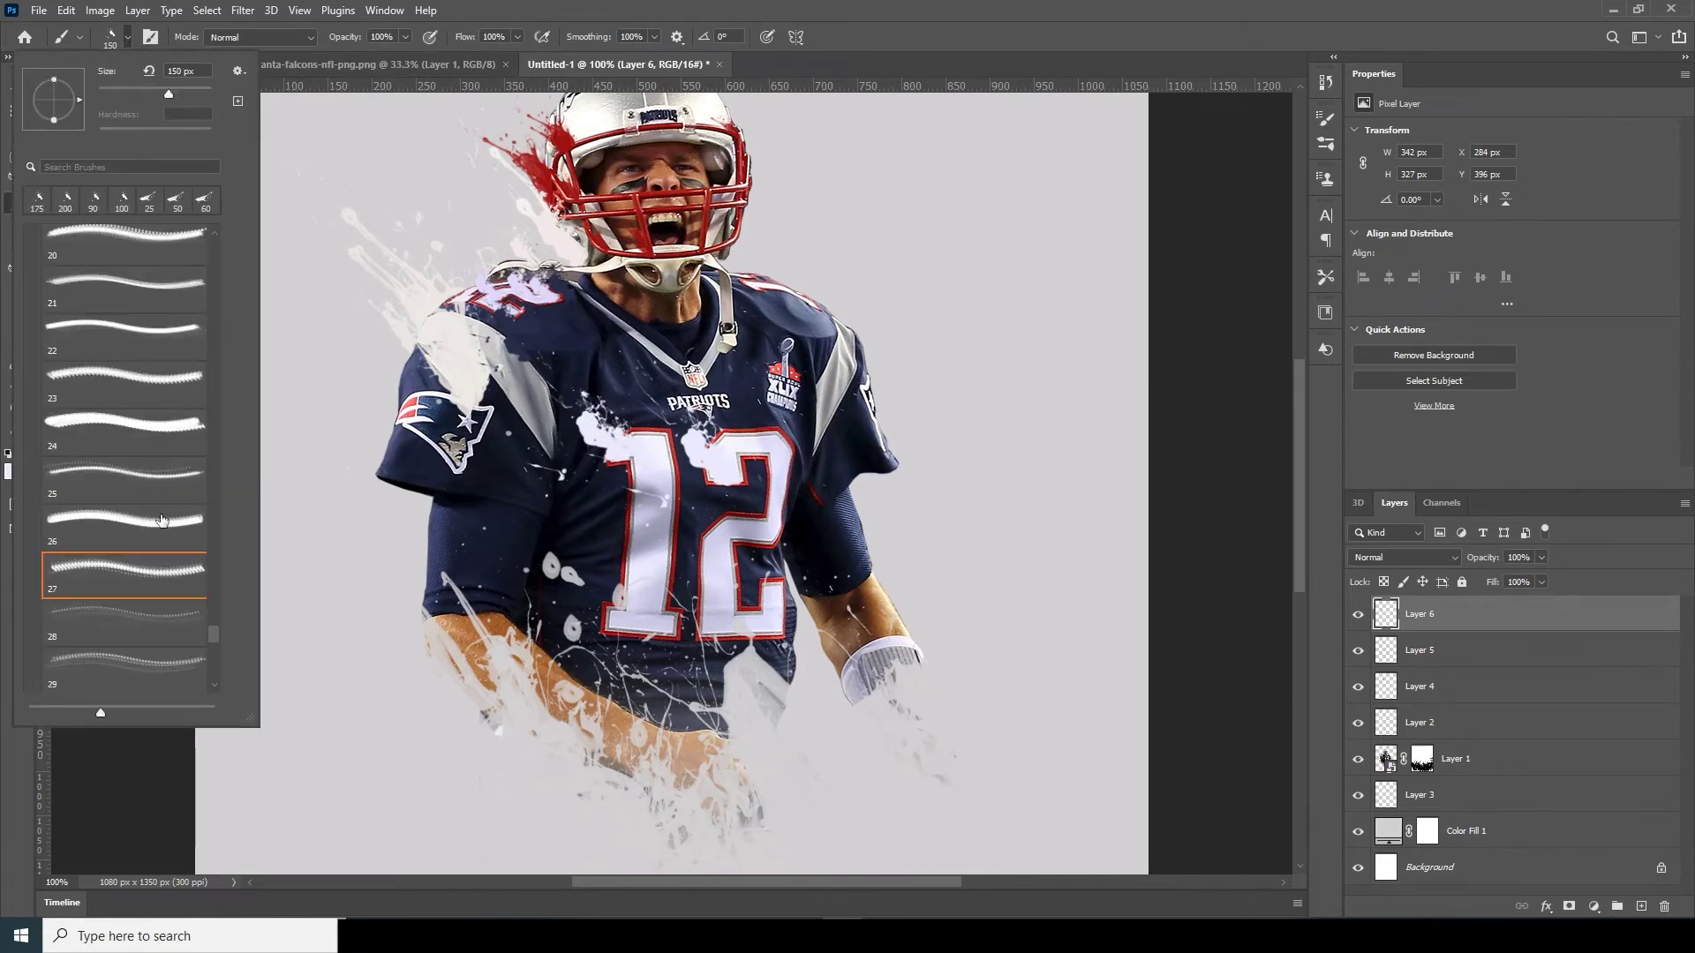
click(166, 443)
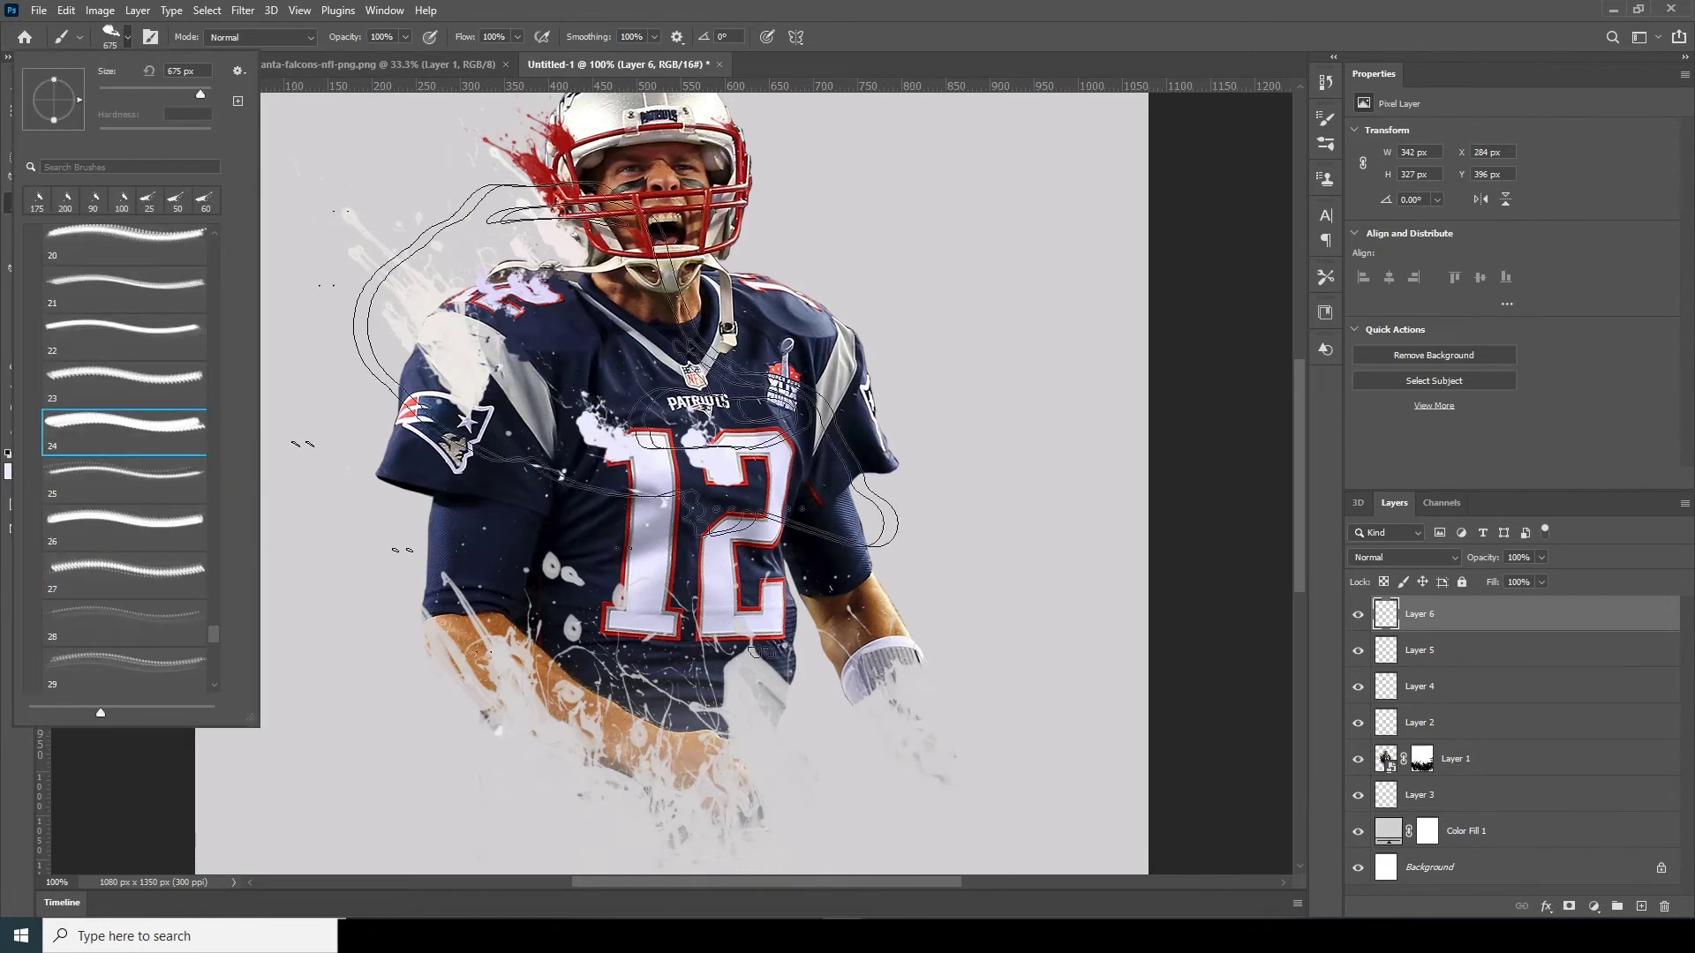
click(177, 331)
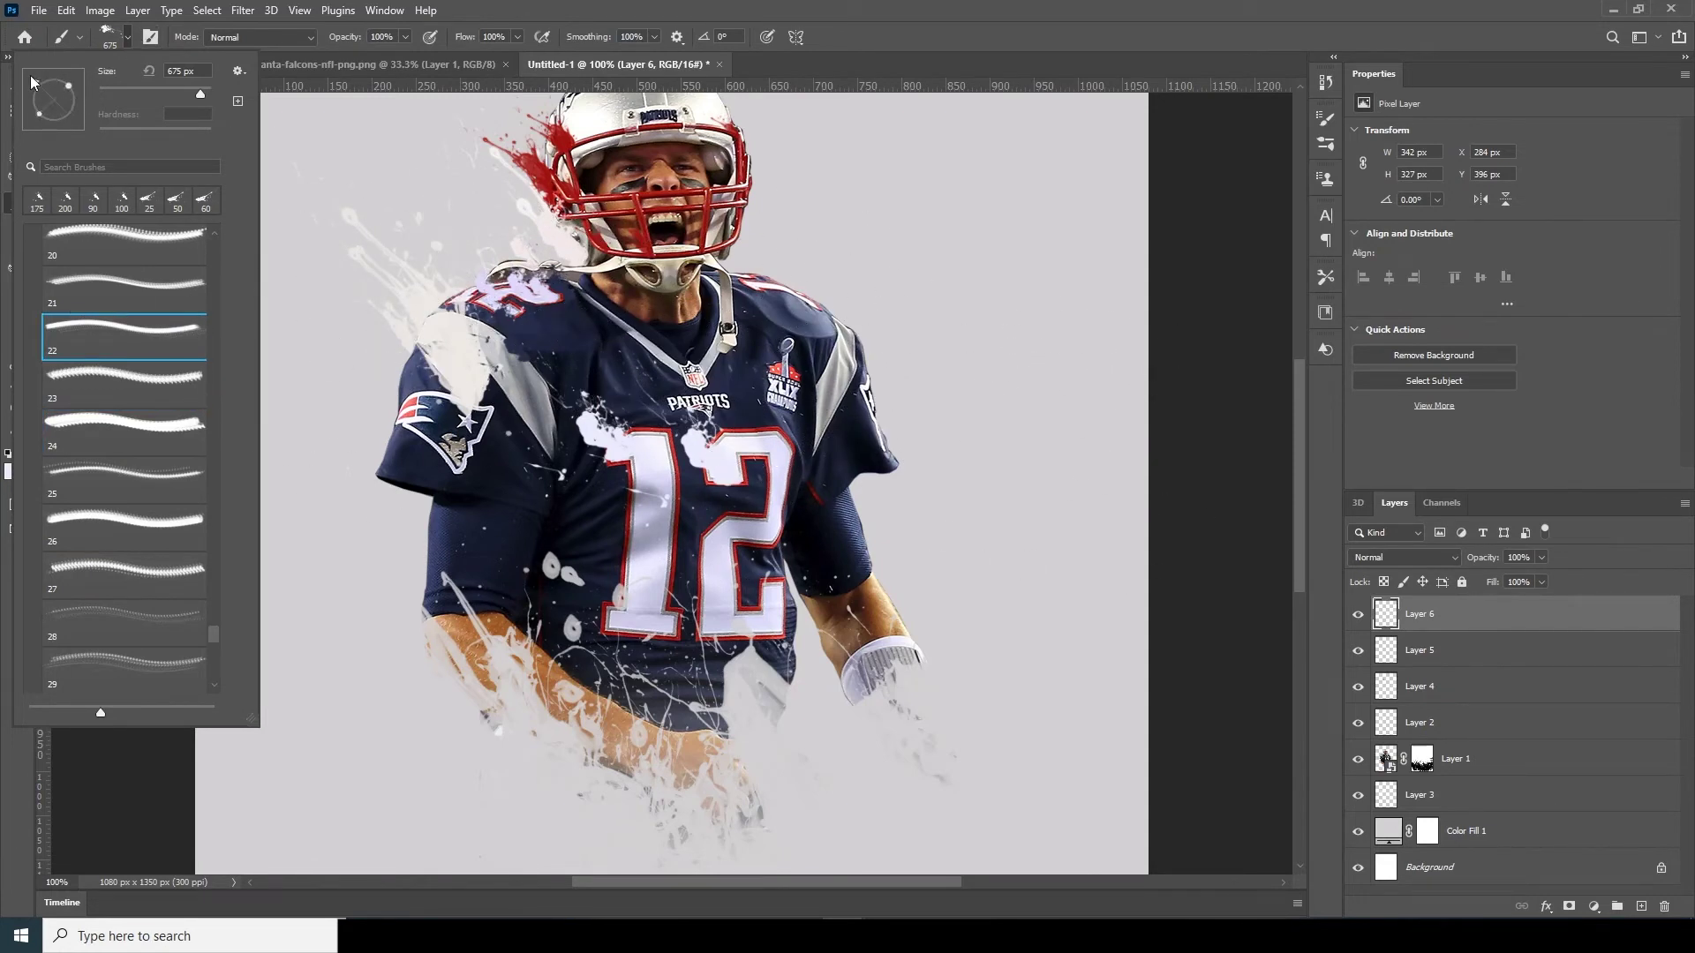
drag(31, 82, 33, 80)
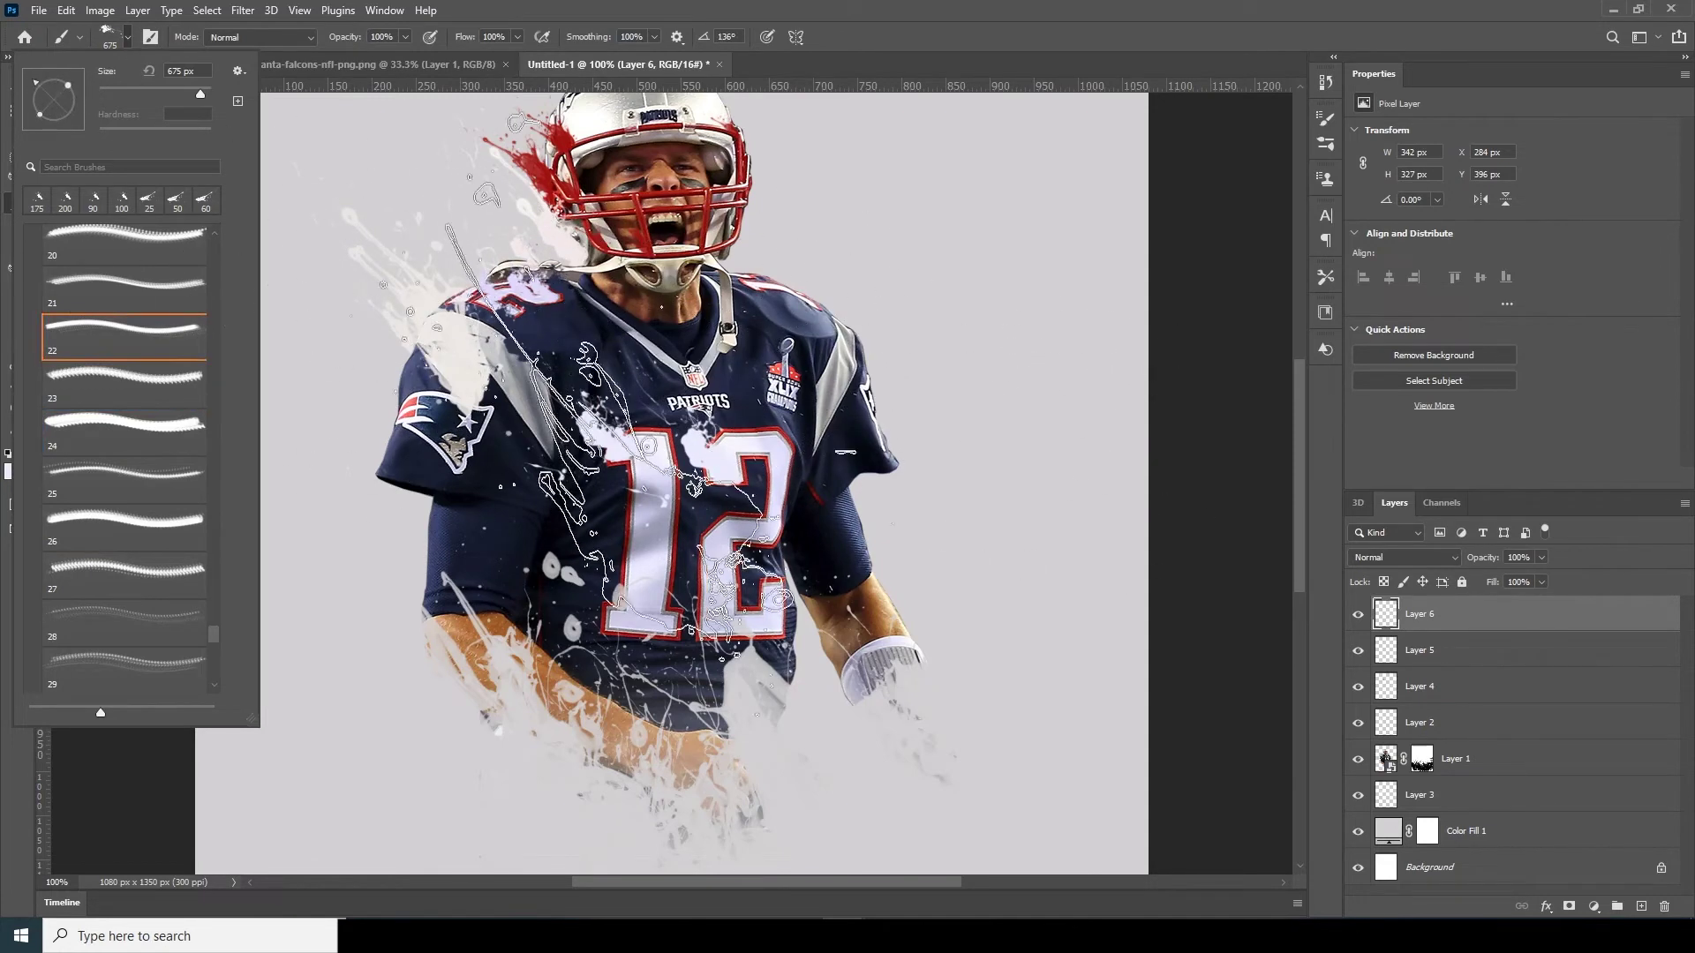
click(1430, 620)
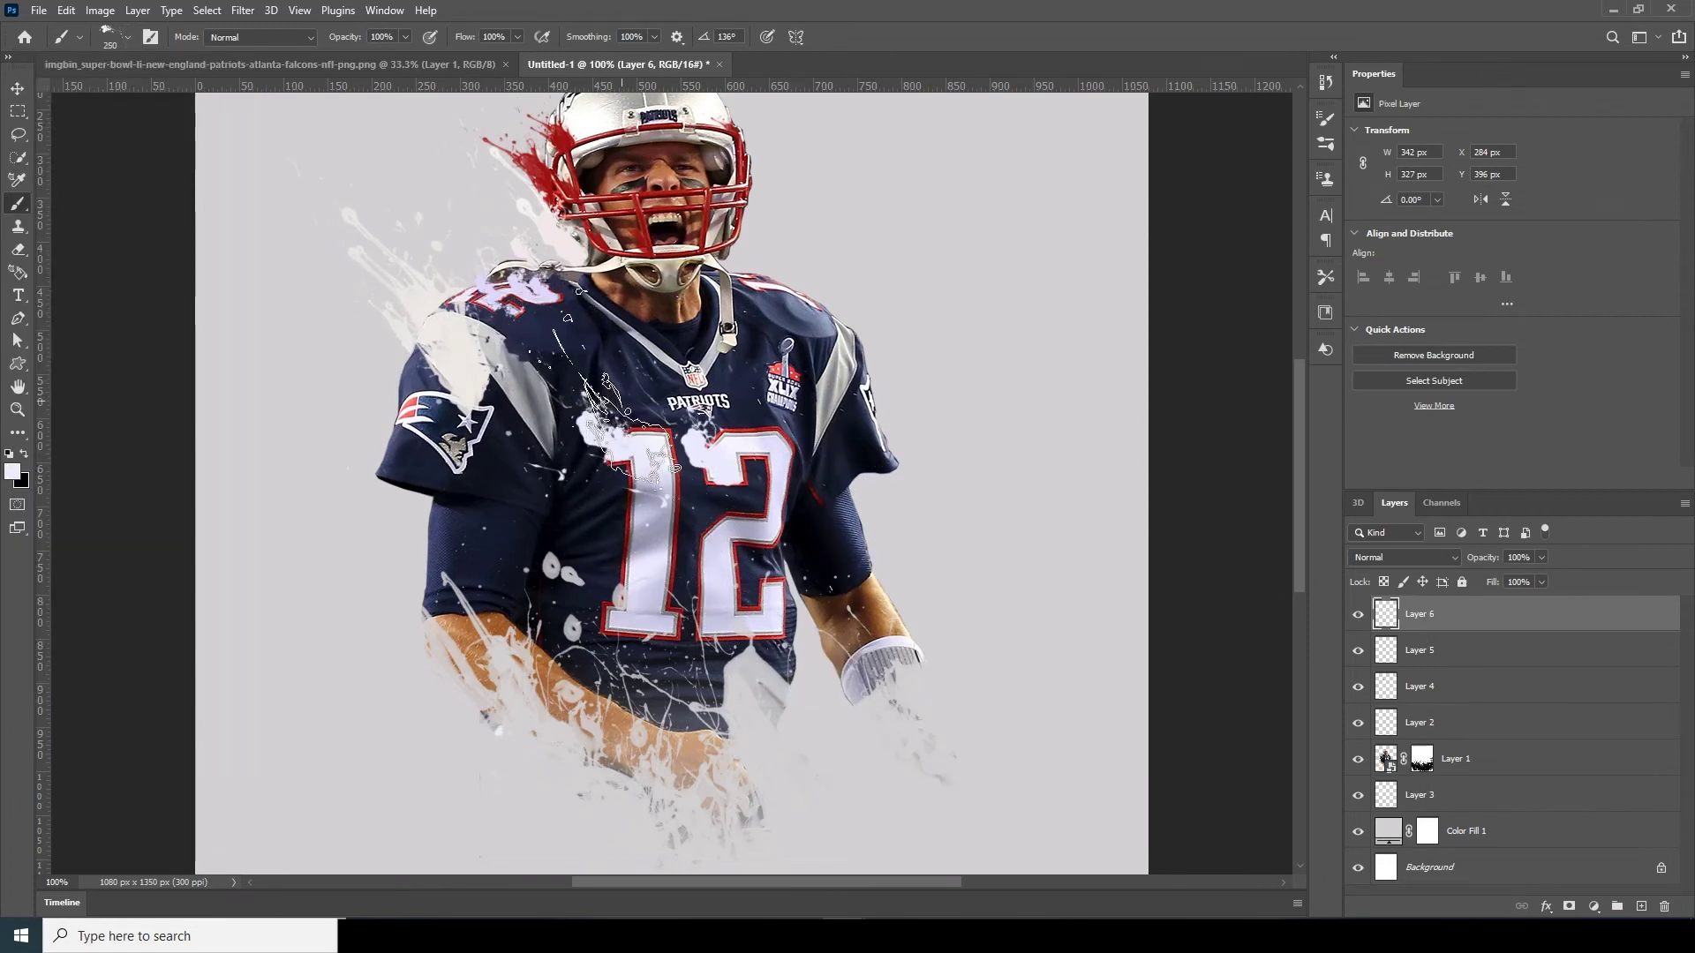
Step: Stamp pale splatters over the top of the chest digit 1 and reduce the brush to 175 px
click(622, 401)
key(bracketleft)
key(bracketleft)
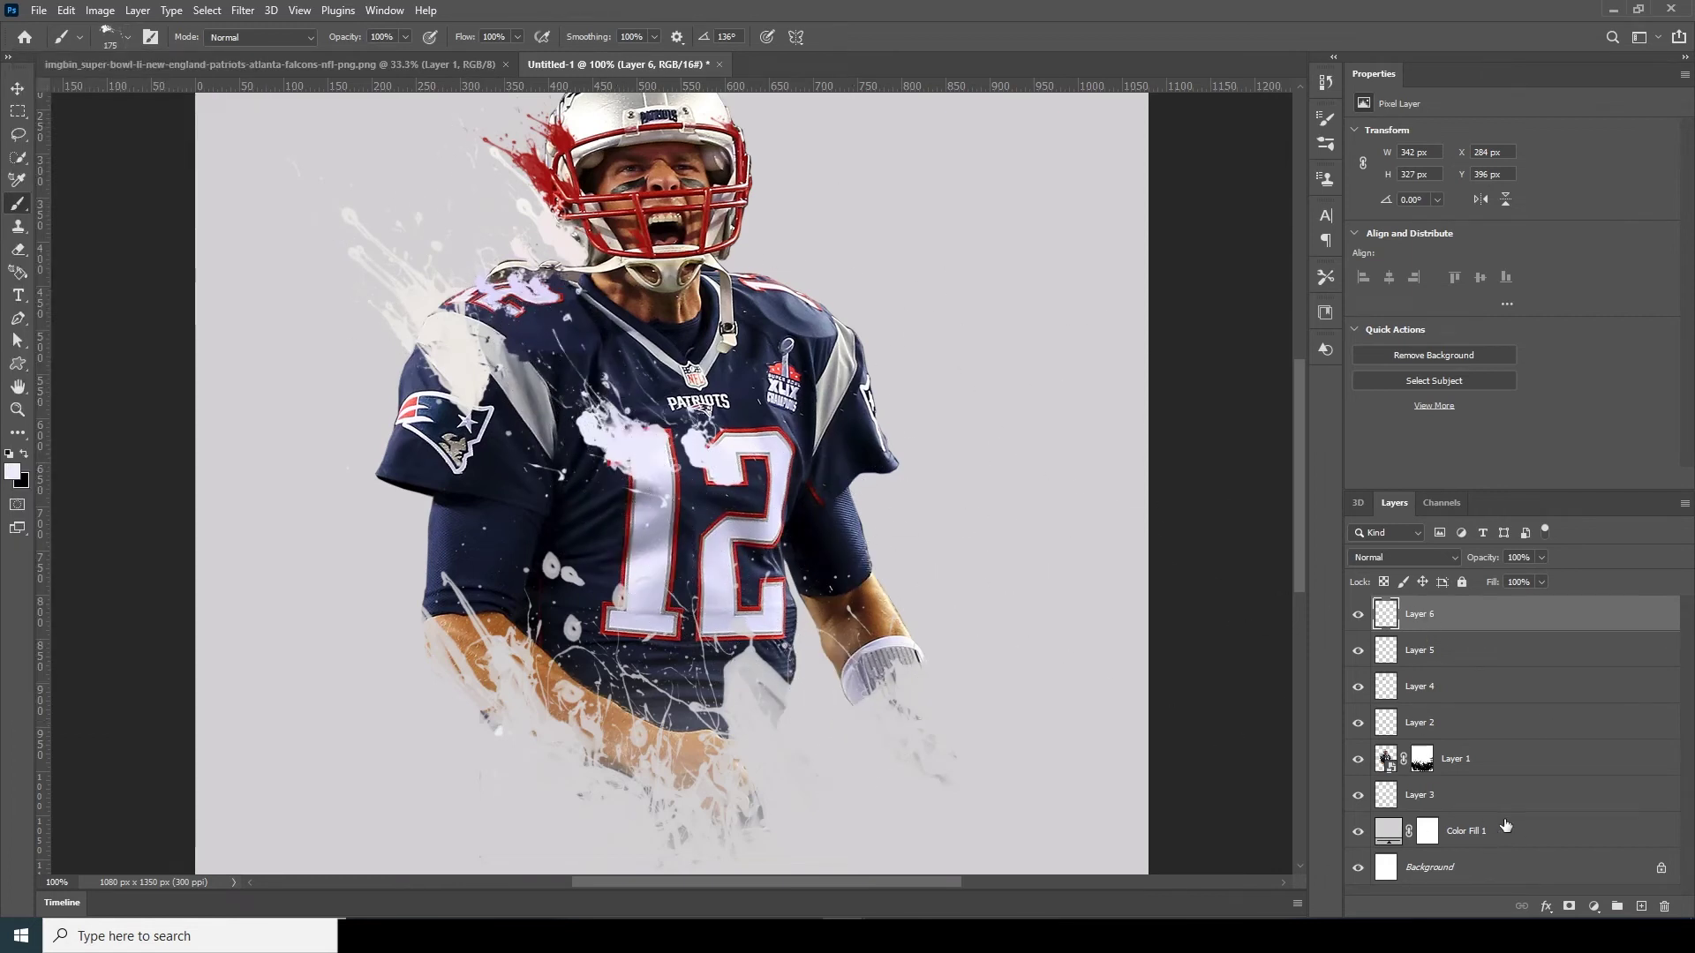
Step: Add a new layer and stamp pale splatters over the chest digit 2 and between the two digits
click(1641, 906)
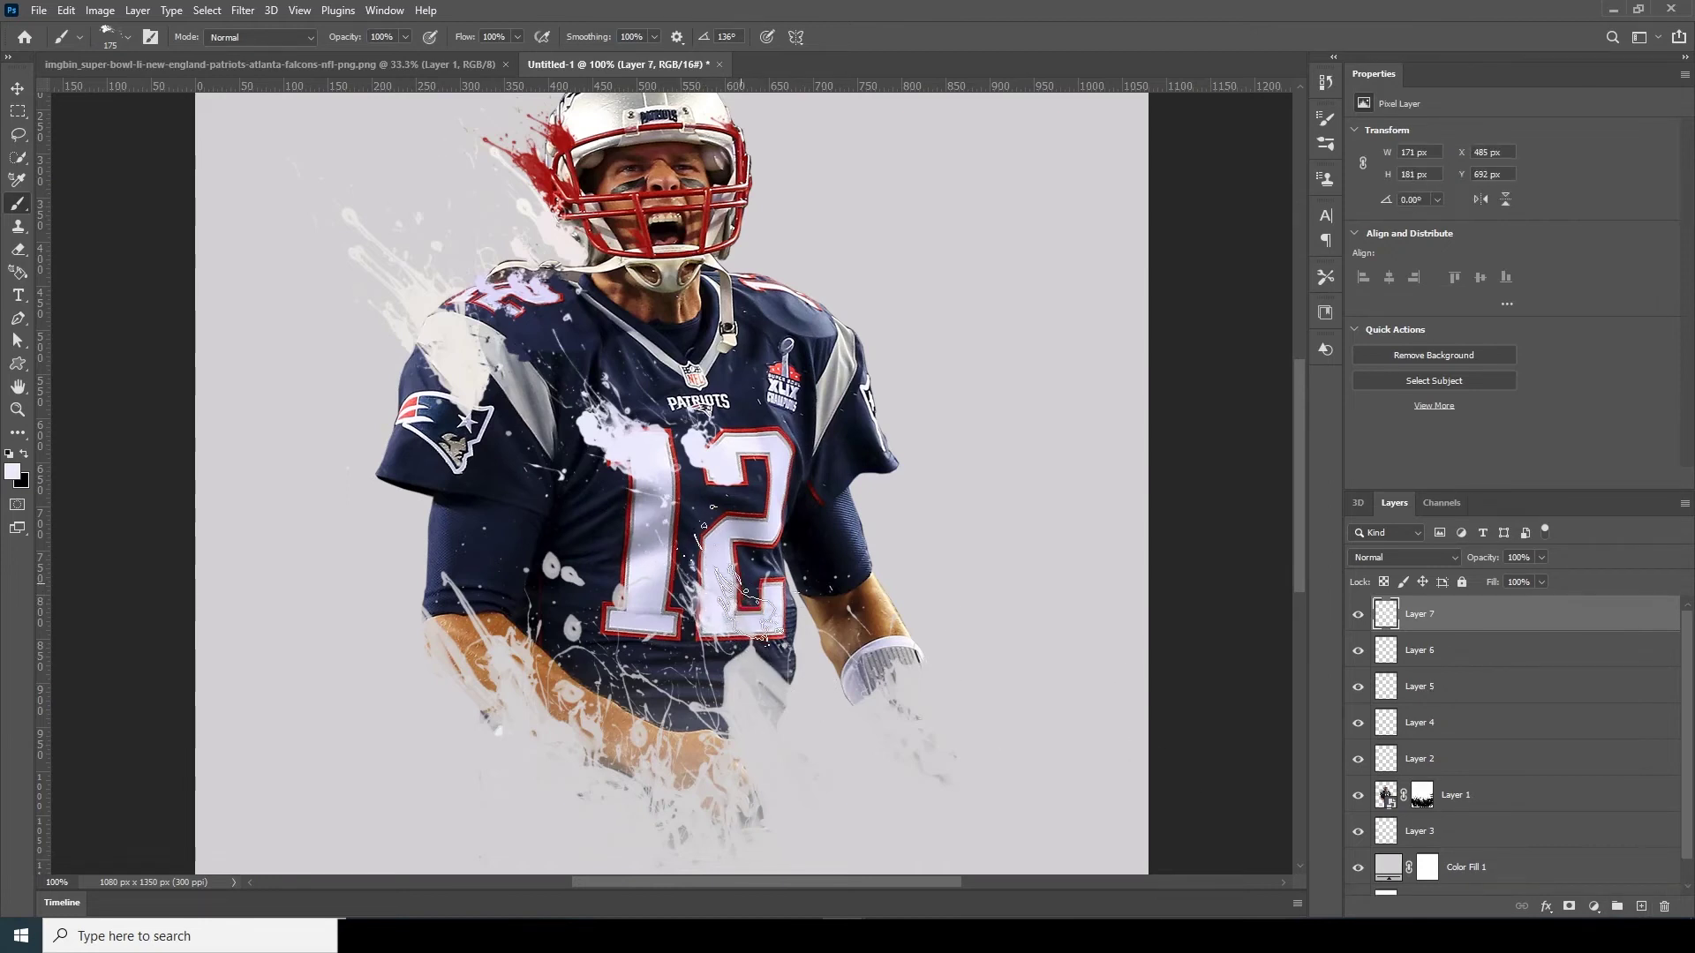
key(bracketleft)
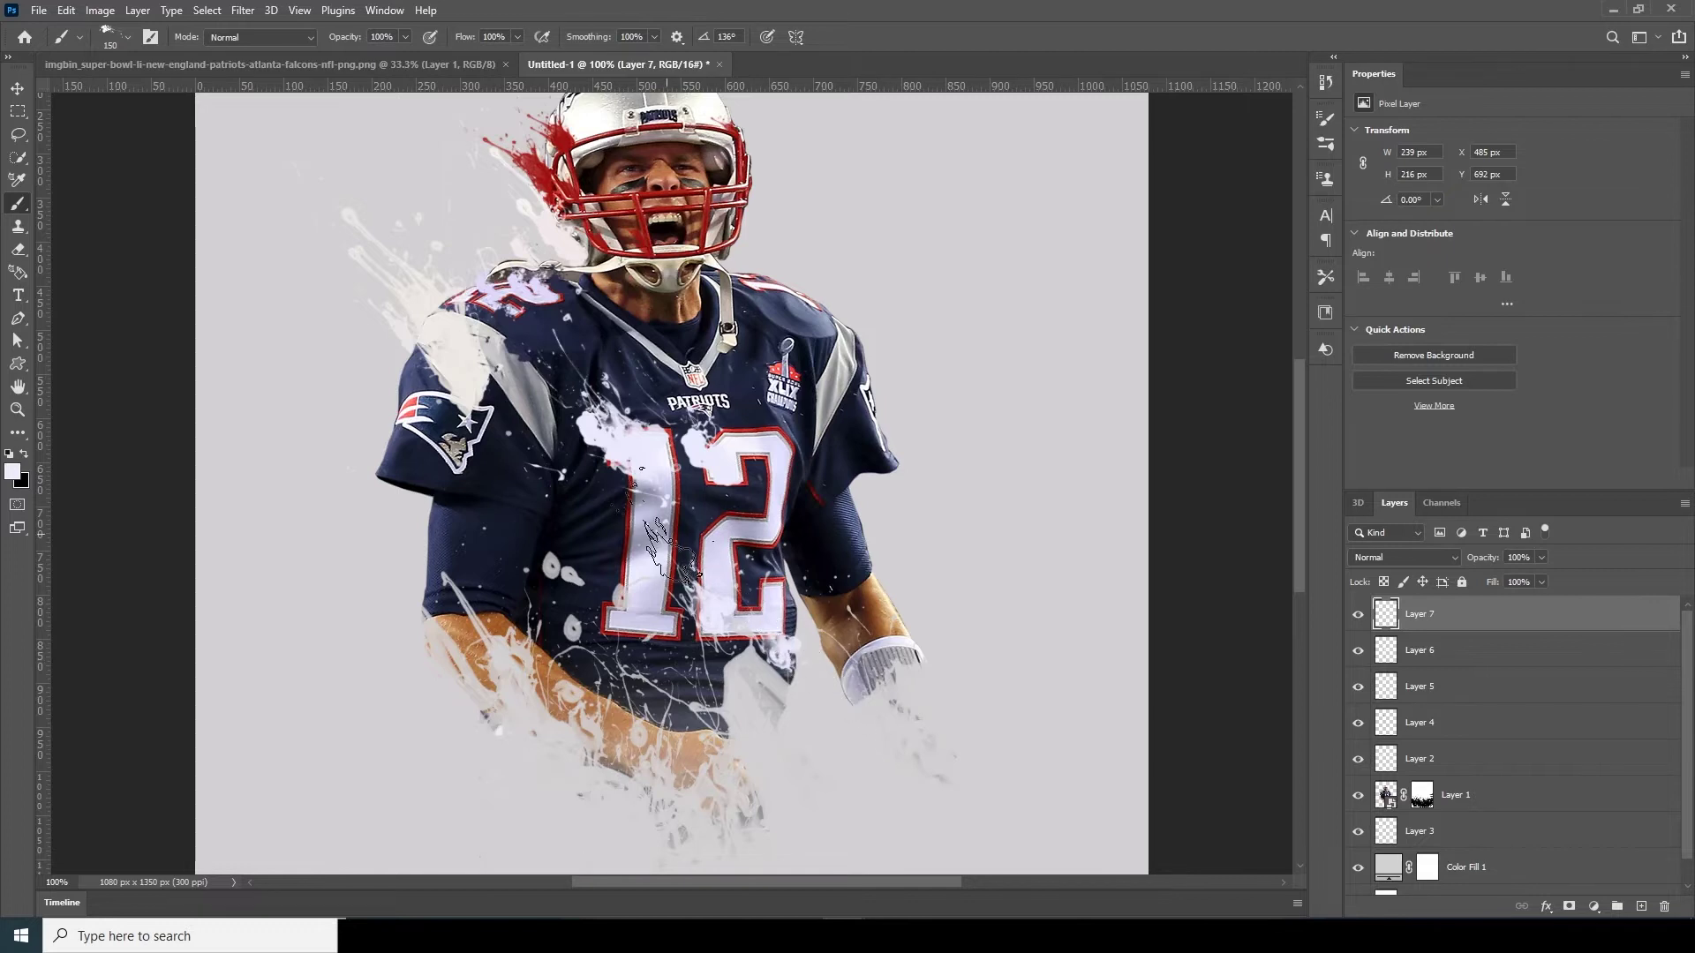
key(bracketright)
key(bracketright)
key(bracketright)
key(bracketright)
key(bracketleft)
Step: Undo the shoulder stamp, set the foreground colour to white ffffff, and stamp white splatters over the shoulders and sleeve
click(475, 256)
key(ctrl+z)
click(12, 471)
click(976, 427)
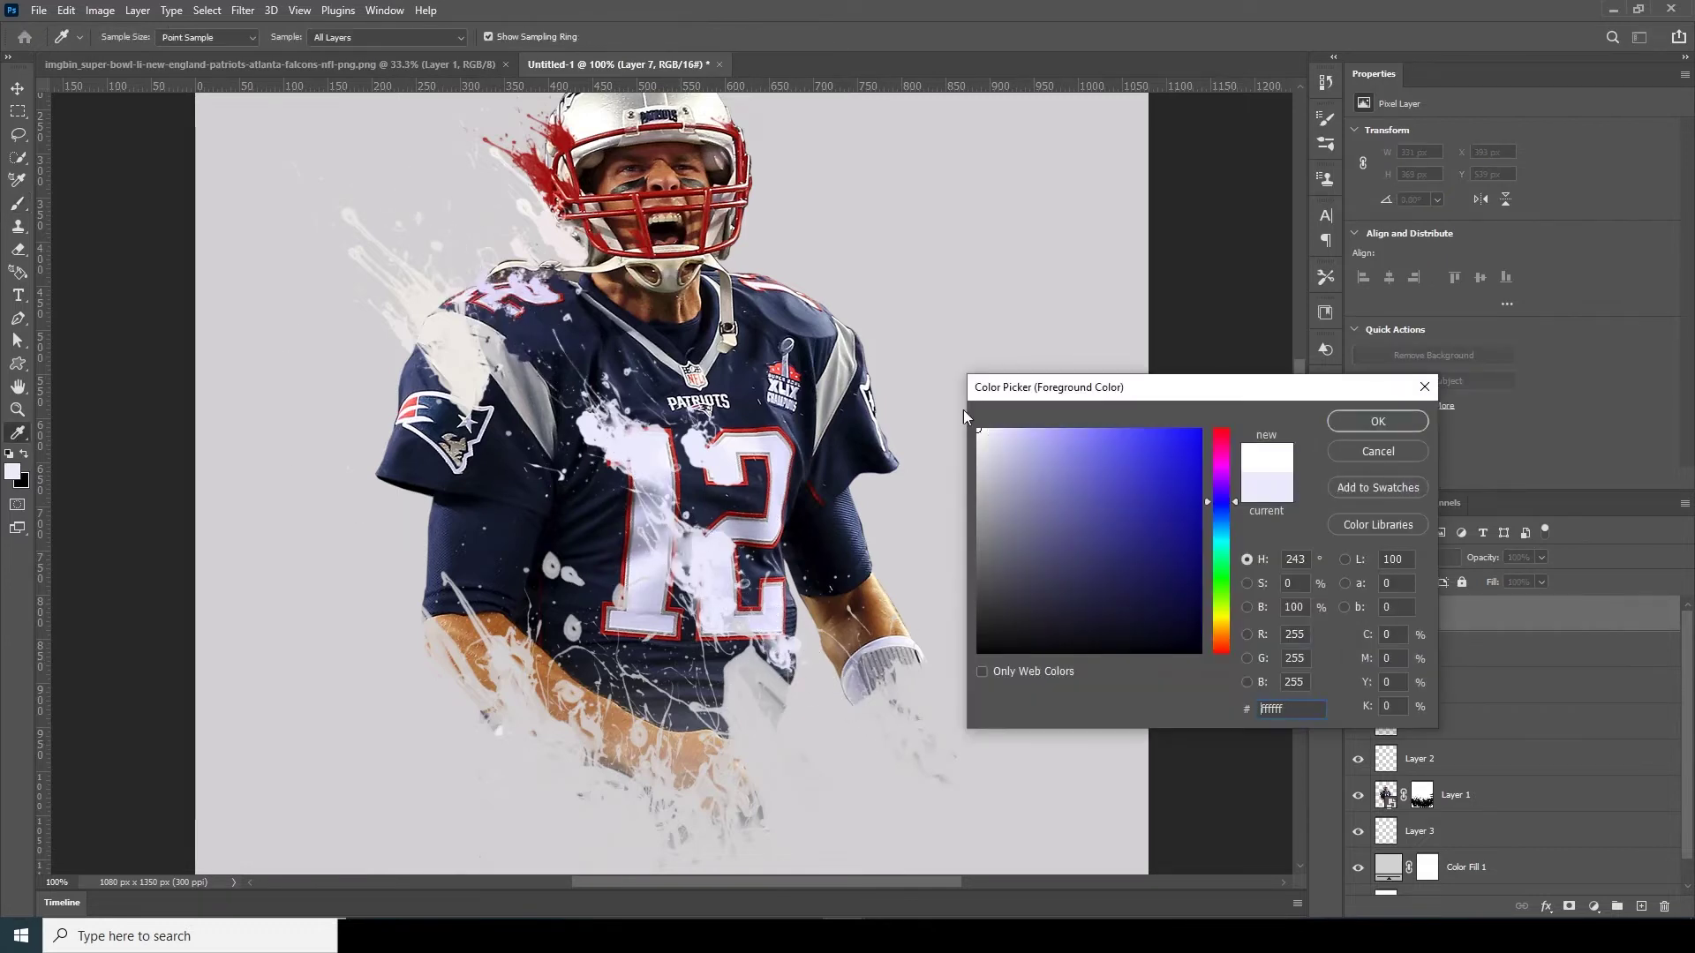
click(1376, 420)
click(488, 299)
click(423, 395)
Step: Add a new layer, enlarge the brush to 600 px, and stamp a large white splatter across the lower torso and forearm
key(ctrl+minus)
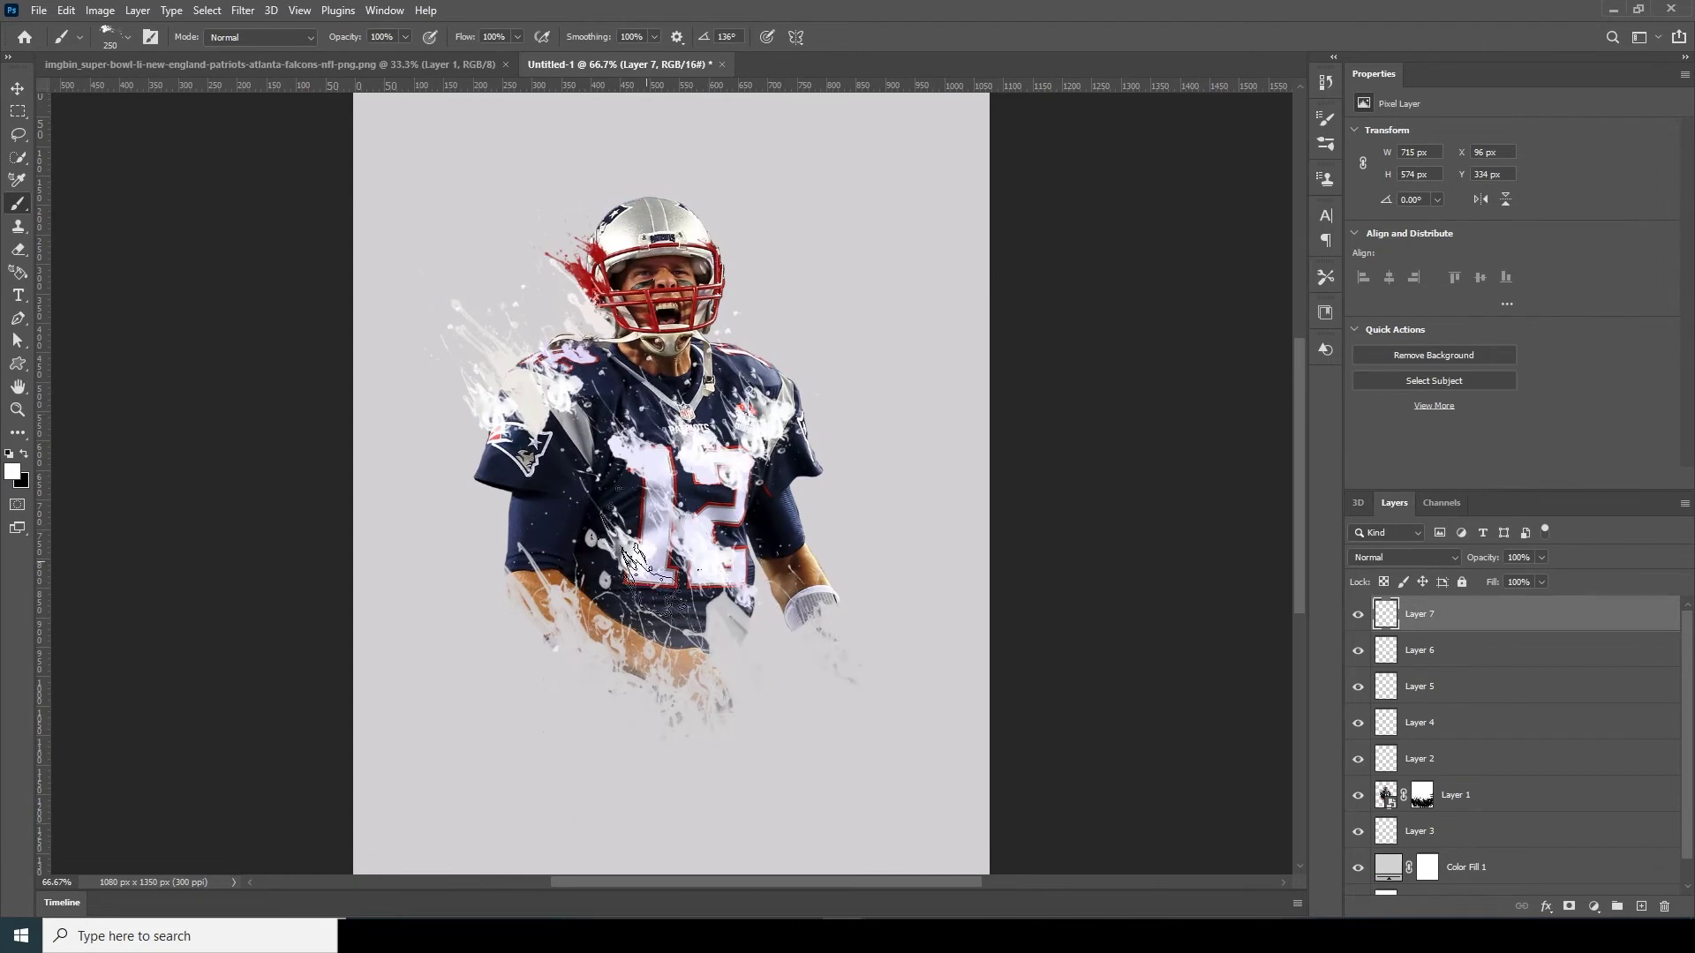
key(ctrl+shift+alt+n)
key(bracketright)
key(bracketright)
key(bracketright)
key(bracketright)
key(bracketright)
key(ctrl+z)
click(629, 548)
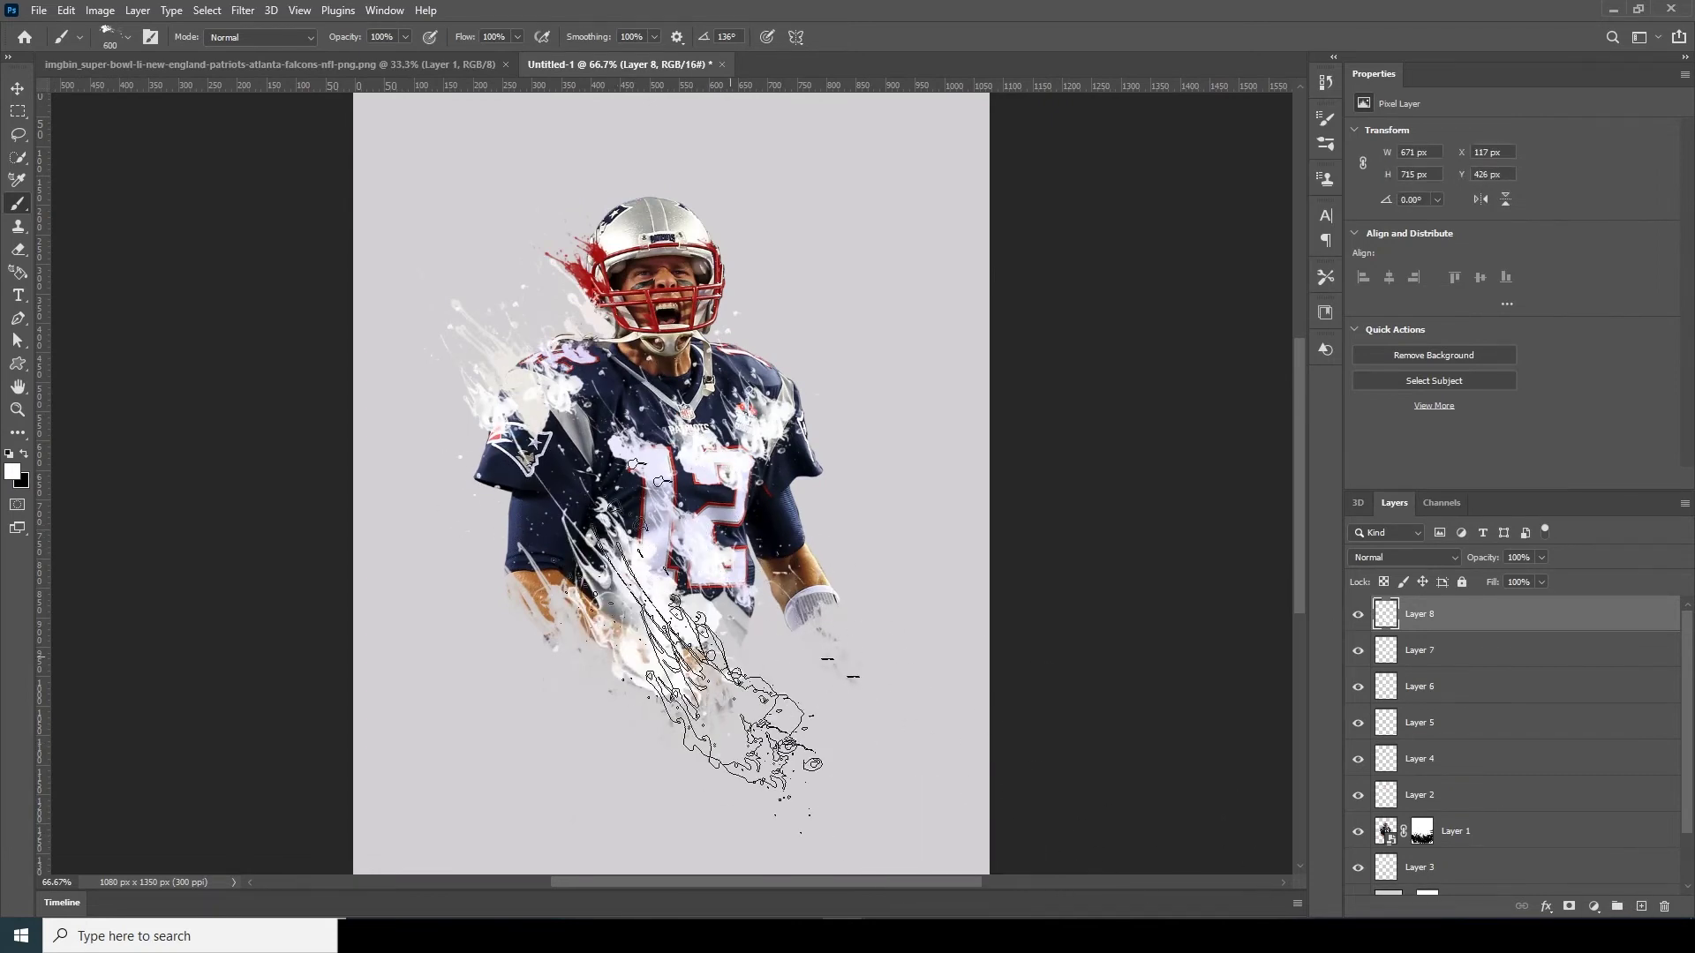
Step: Sample dark navy from the jersey as the foreground colour and add a new layer
click(13, 472)
click(570, 481)
click(1377, 420)
key(ctrl+shift+alt+n)
Step: Stamp dark navy splatters around both shoulders and the outer sleeve edges, shrinking the brush down to 125 px
key(bracketleft)
key(bracketleft)
key(bracketleft)
key(bracketleft)
click(606, 417)
key(bracketleft)
key(bracketleft)
key(bracketleft)
key(bracketleft)
key(bracketleft)
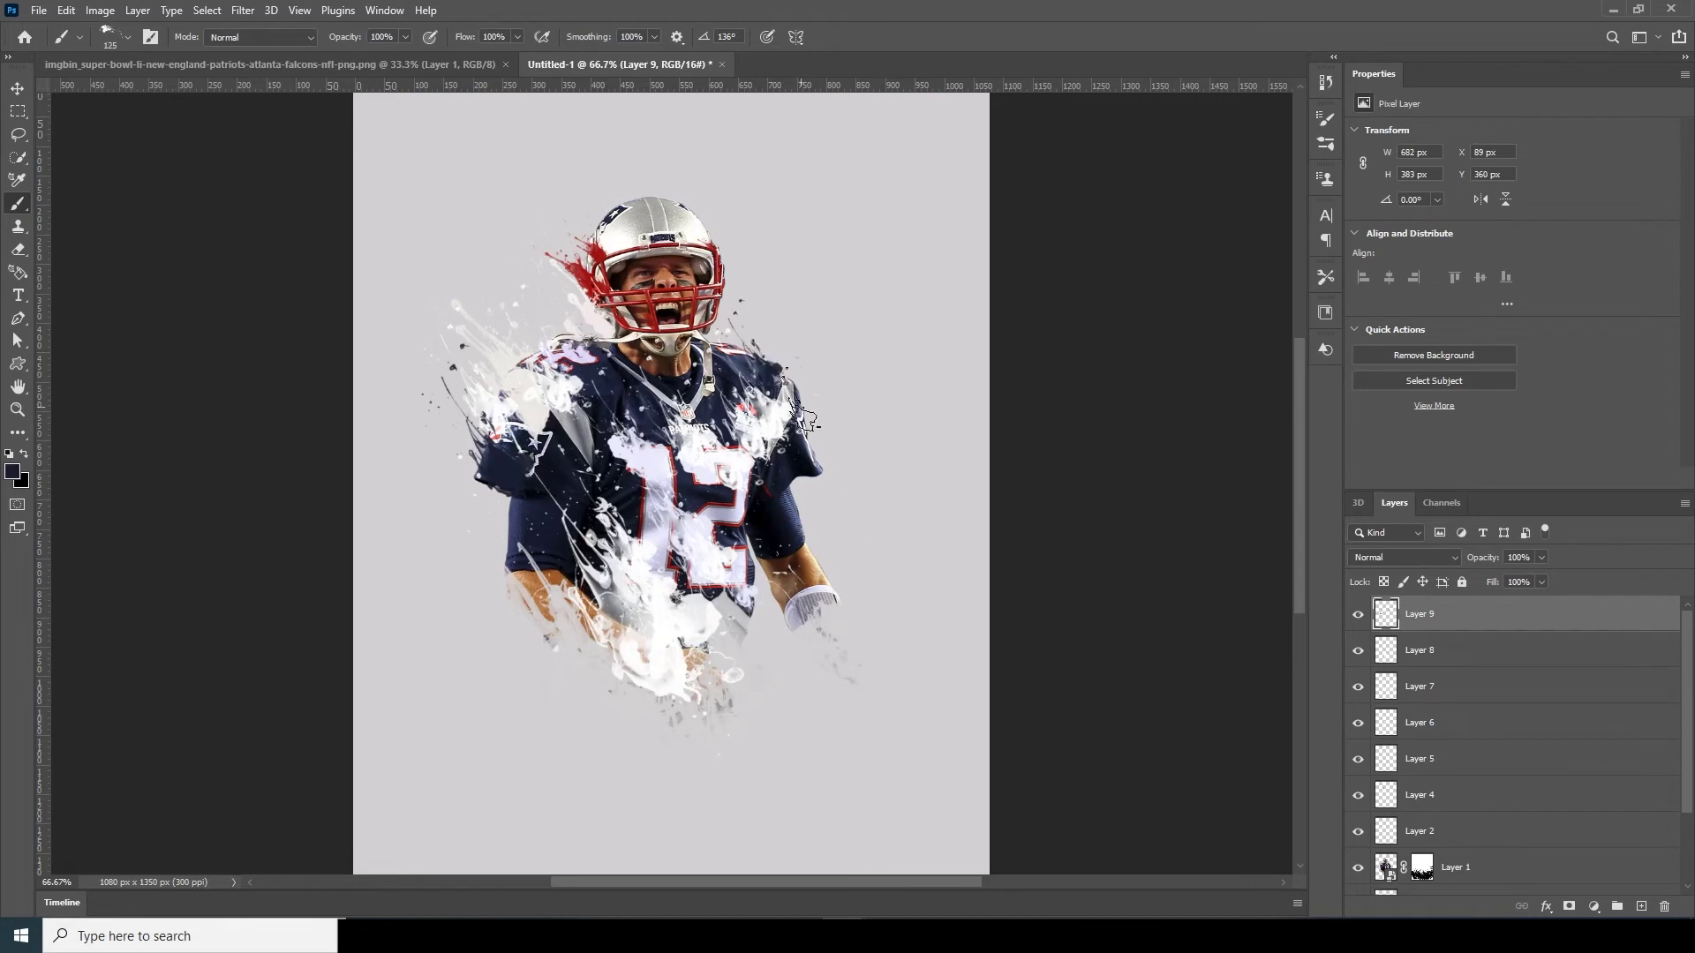
Step: Add a new layer and stamp dark navy splatters over the shoulder beside the neck and down along the sleeve
click(128, 37)
click(586, 364)
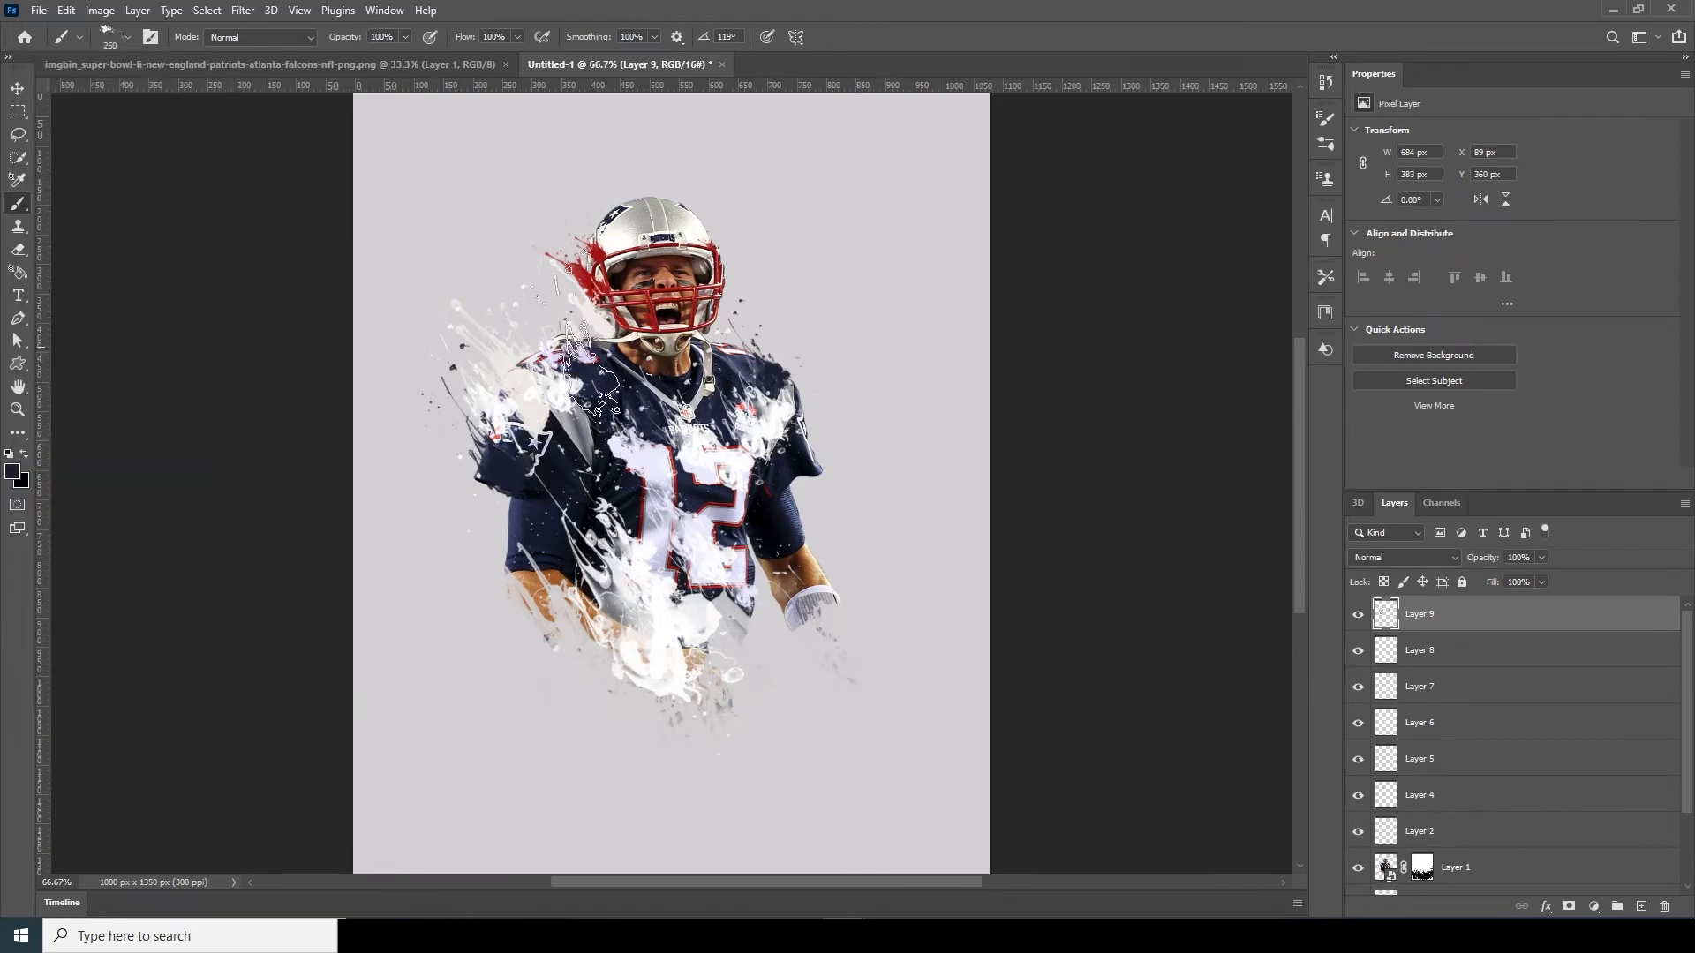
key(bracketright)
key(bracketright)
click(589, 363)
click(1641, 906)
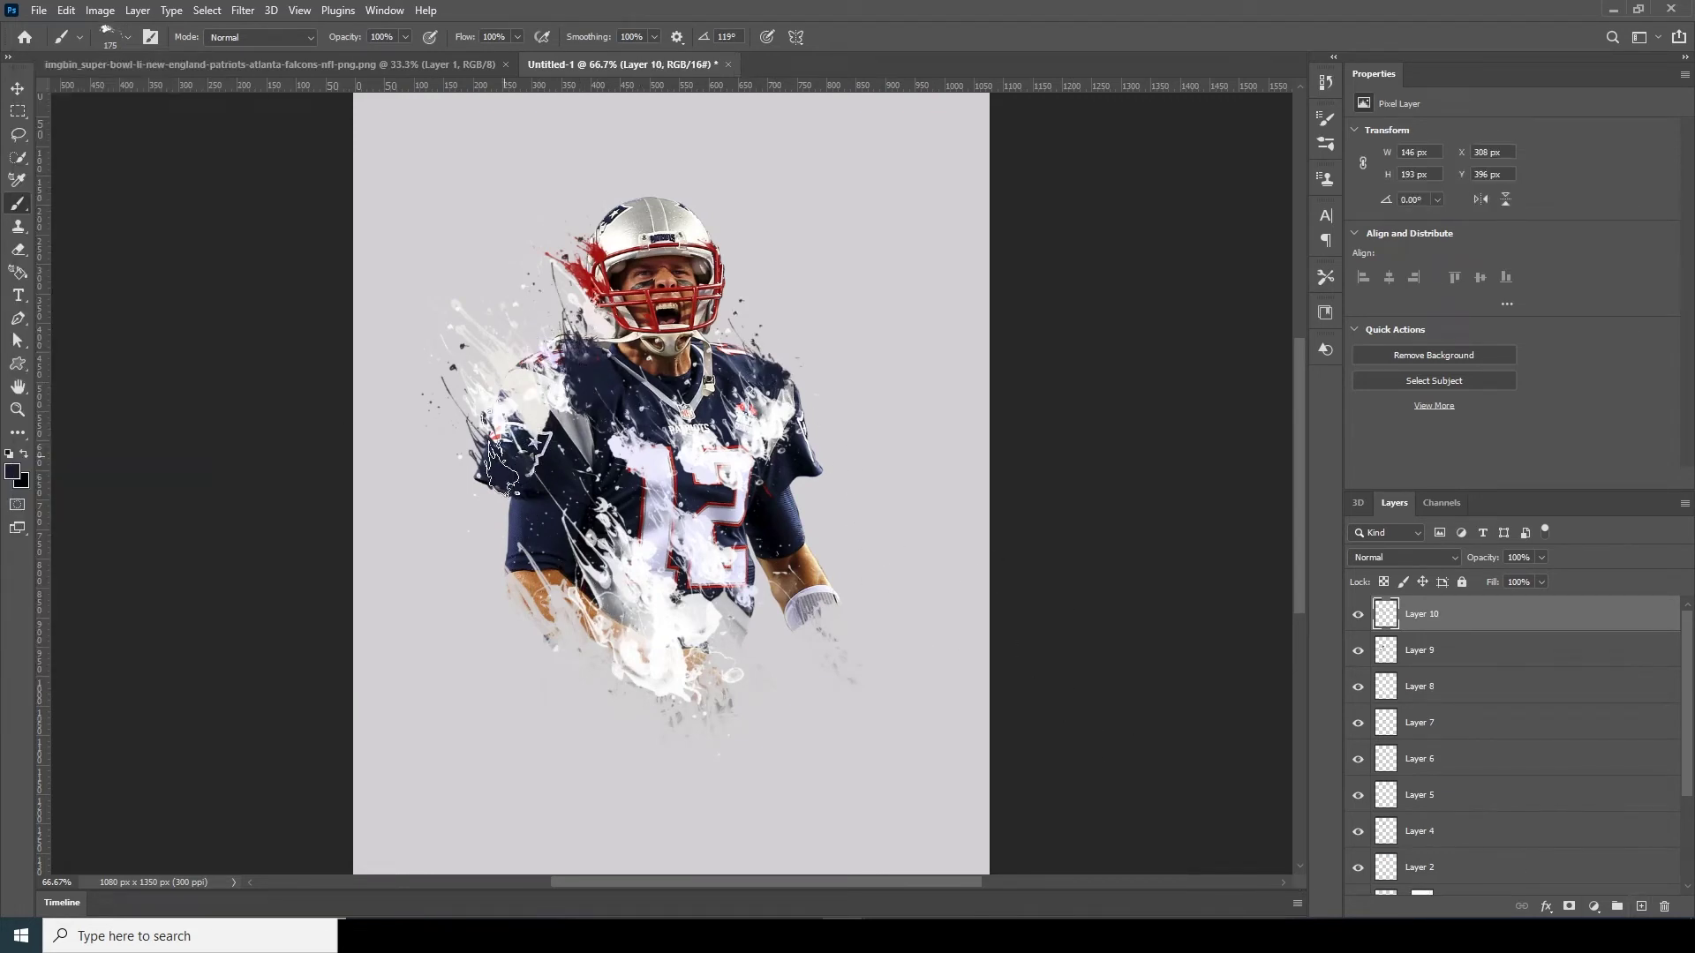
Step: Add a new layer directly above Layer 3, beneath the player cutout
key(ctrl+plus)
scroll(1692, 805, down, 3)
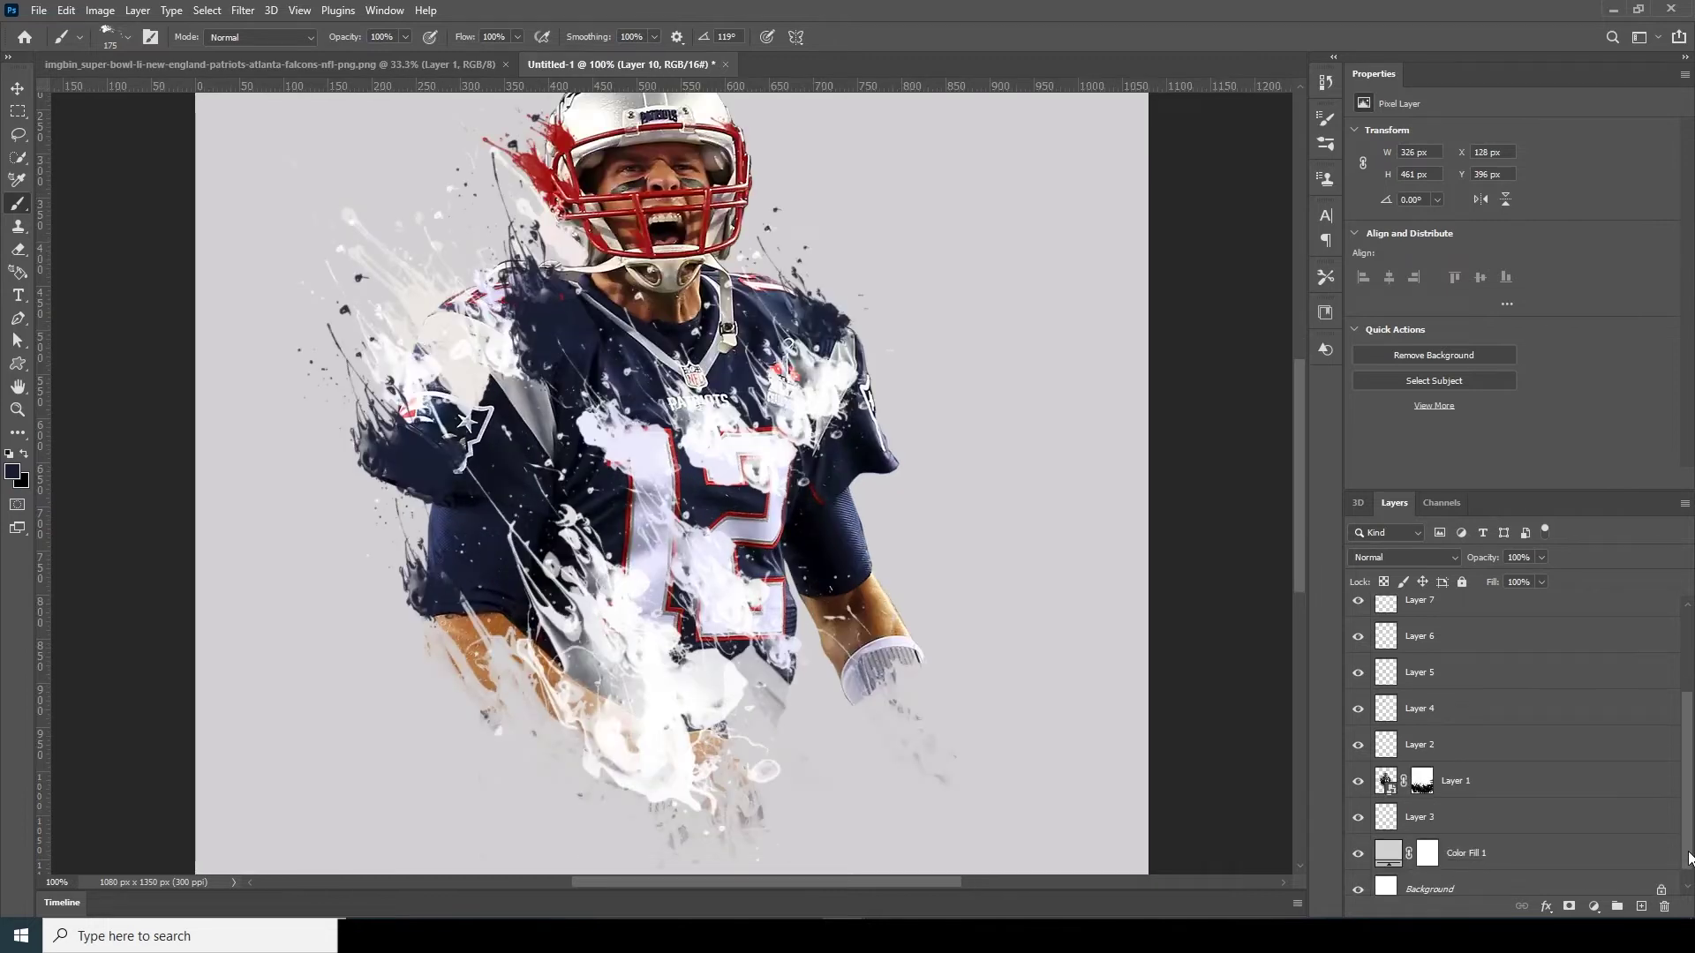
click(1412, 805)
click(1639, 907)
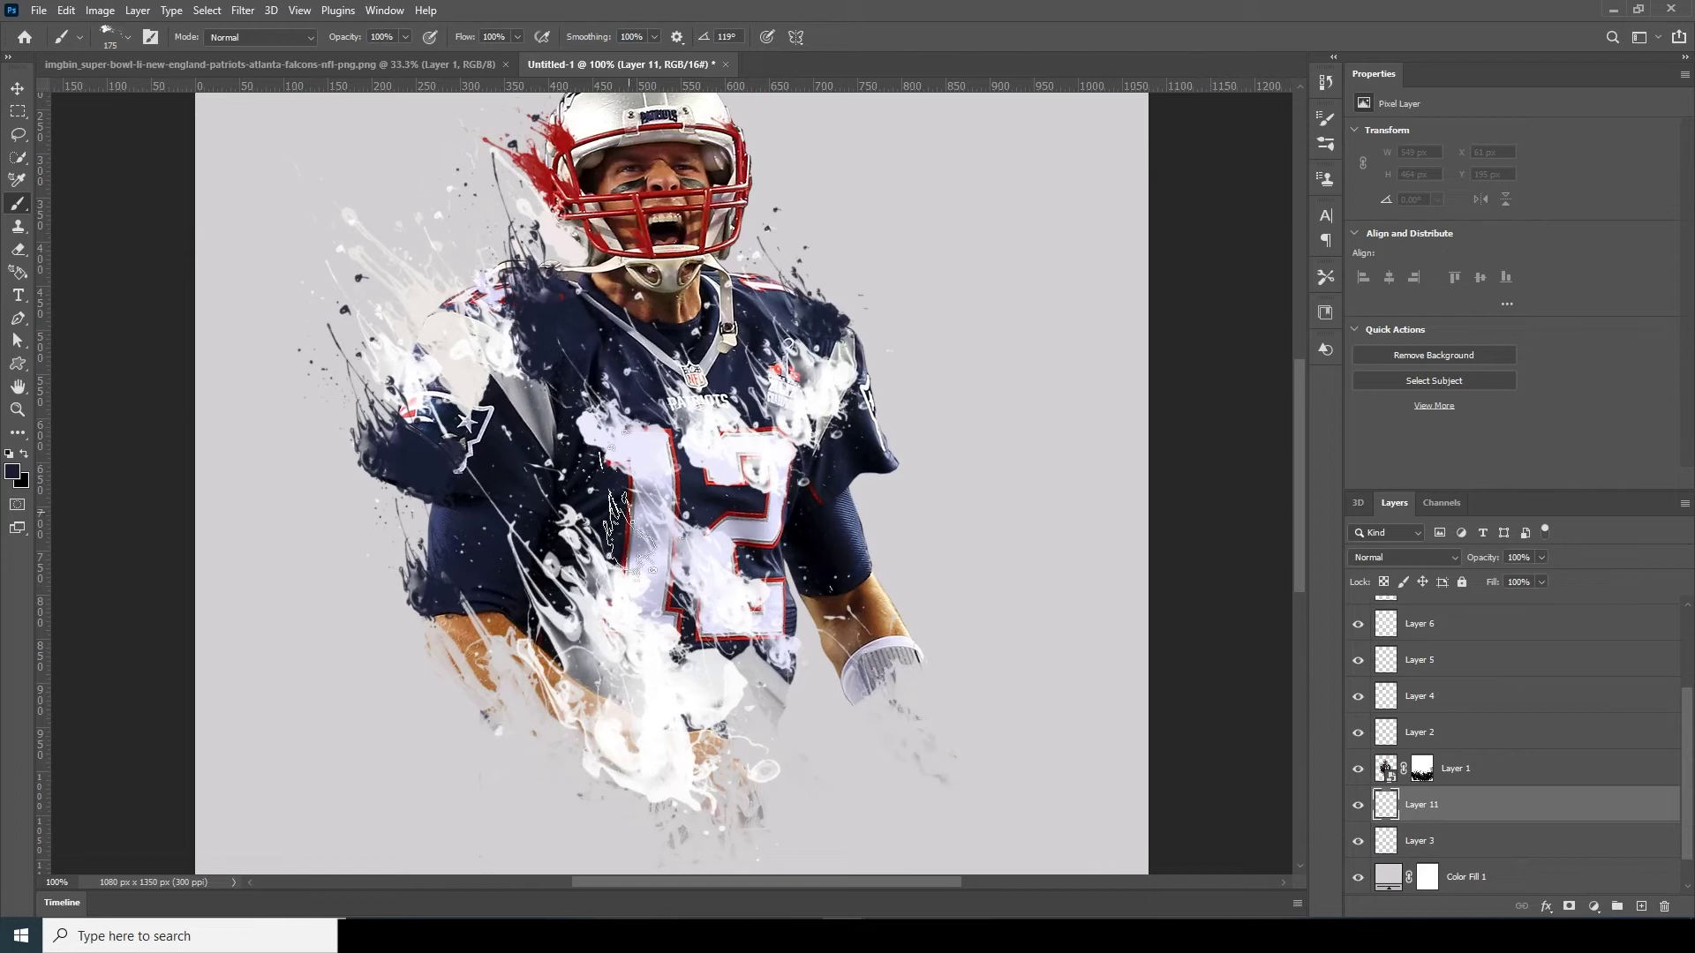
Step: Enlarge the brush to 800 px and stamp a large dark navy splatter behind the player's torso and shoulder
key(bracketright)
key(bracketright)
key(bracketright)
key(bracketright)
key(bracketright)
key(bracketright)
key(bracketright)
key(bracketright)
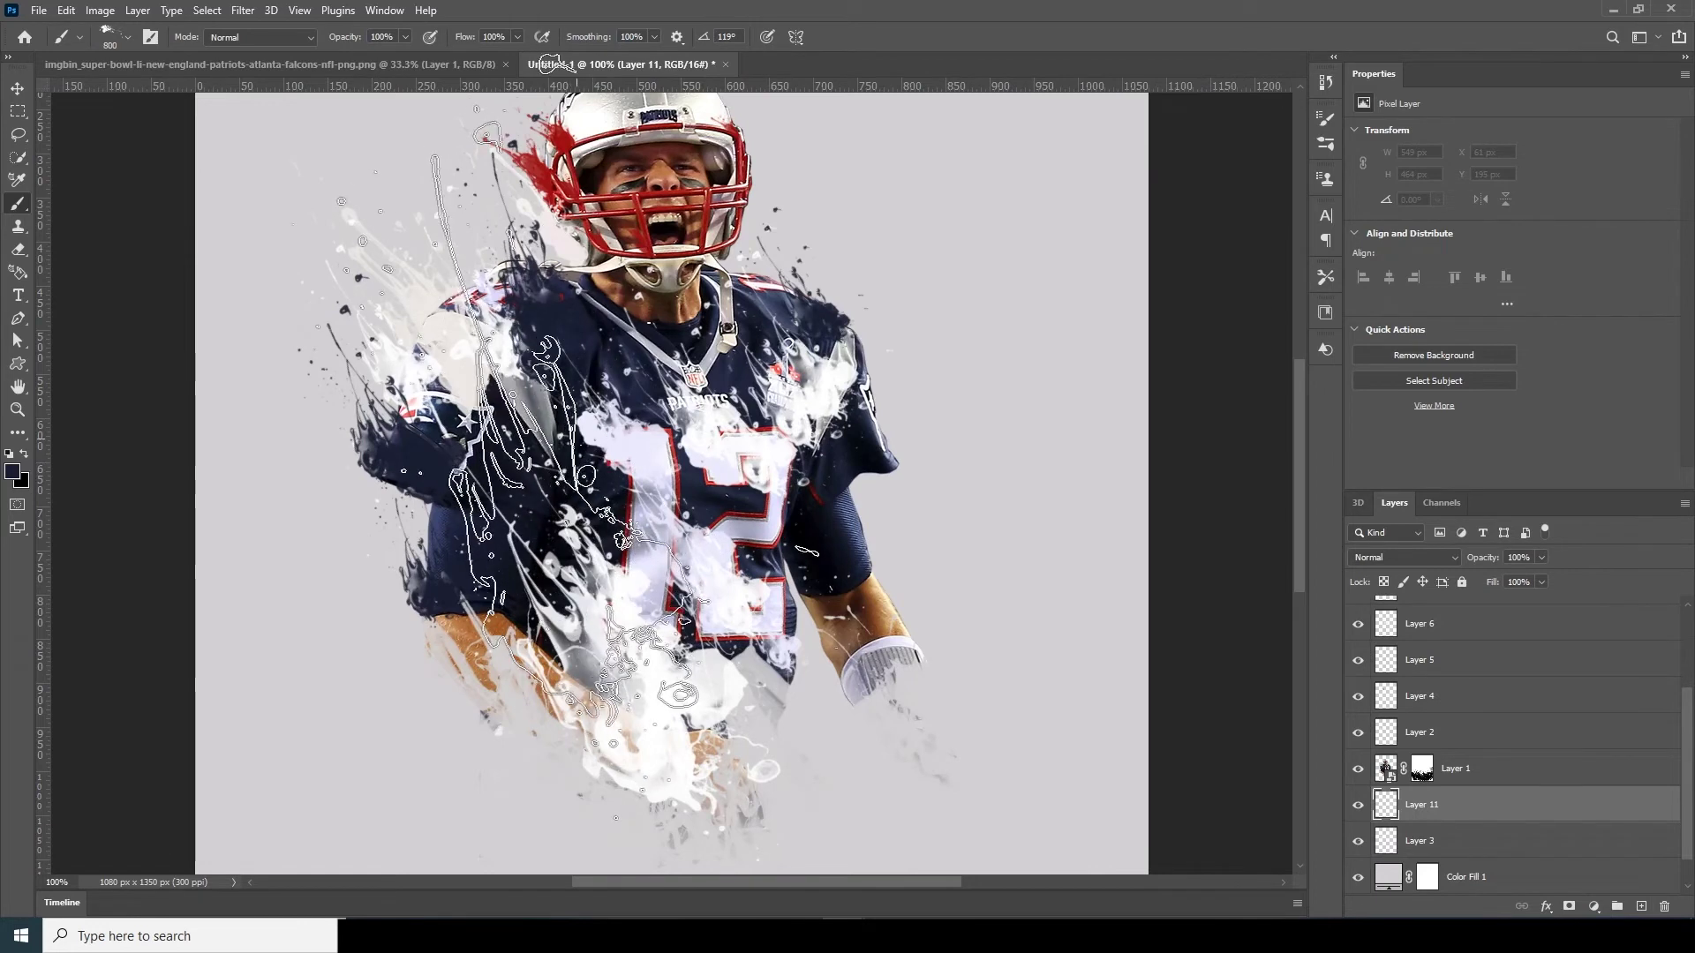
click(554, 400)
Step: Stamp smaller navy splatters behind the shoulder with the sleeve logo, shrinking the brush to 250 px and down to 175 px
key(bracketleft)
key(bracketleft)
key(bracketleft)
key(bracketleft)
key(bracketleft)
key(bracketleft)
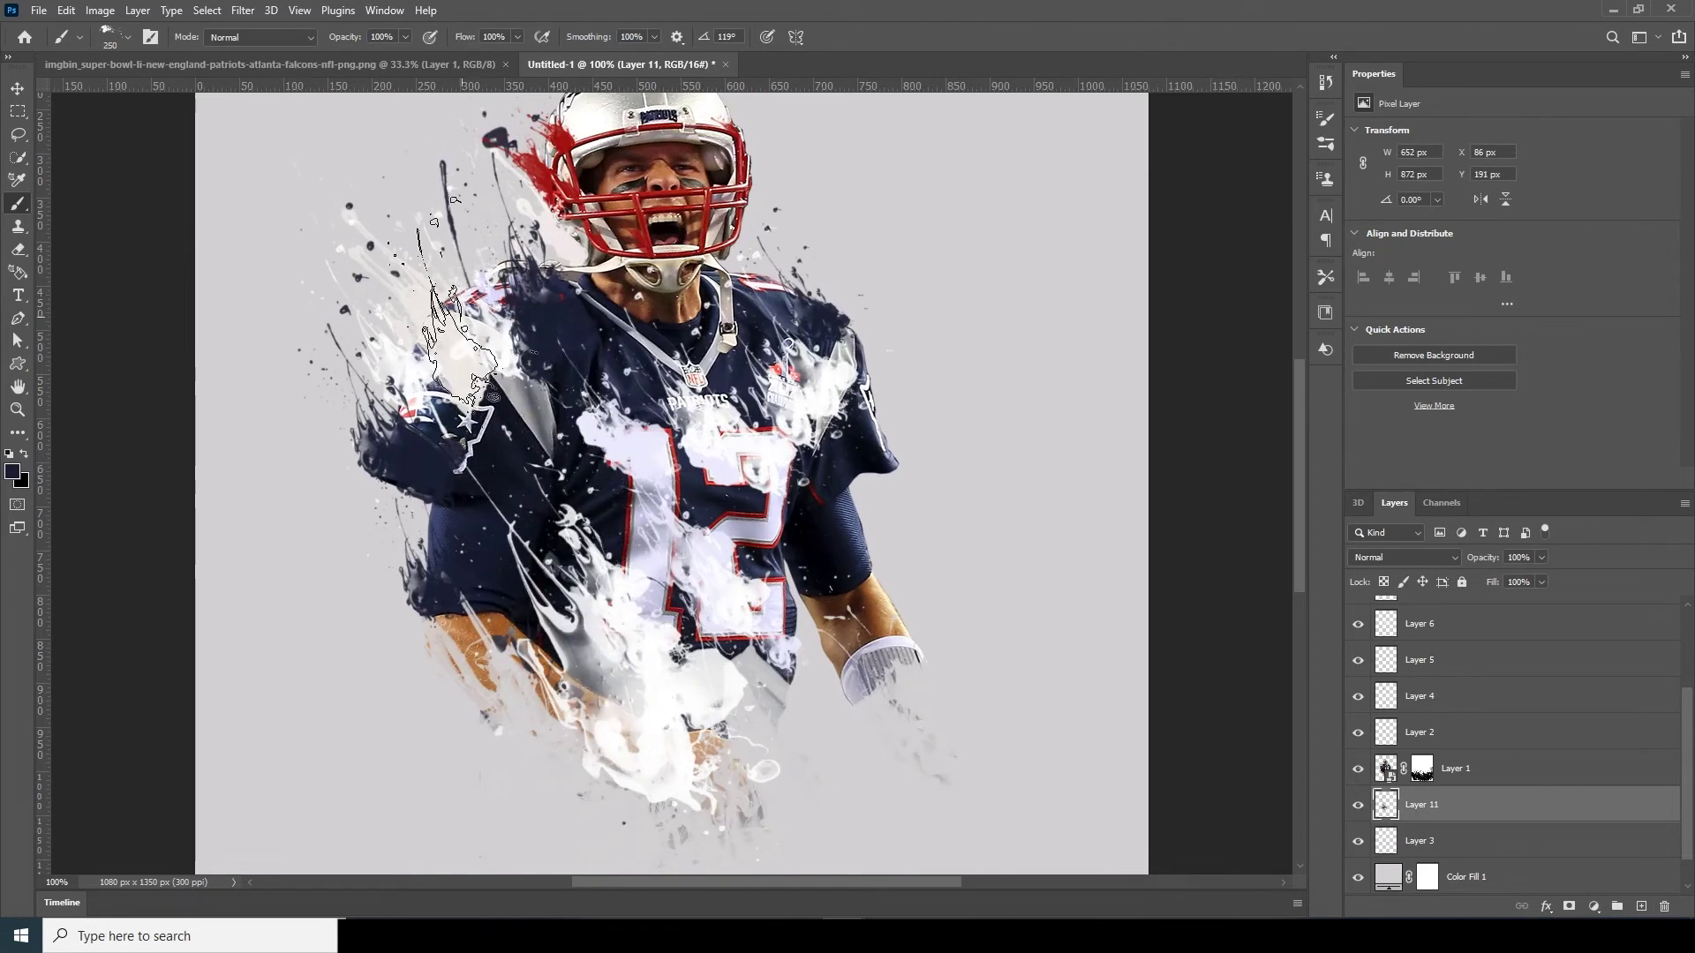
key(bracketleft)
key(bracketleft)
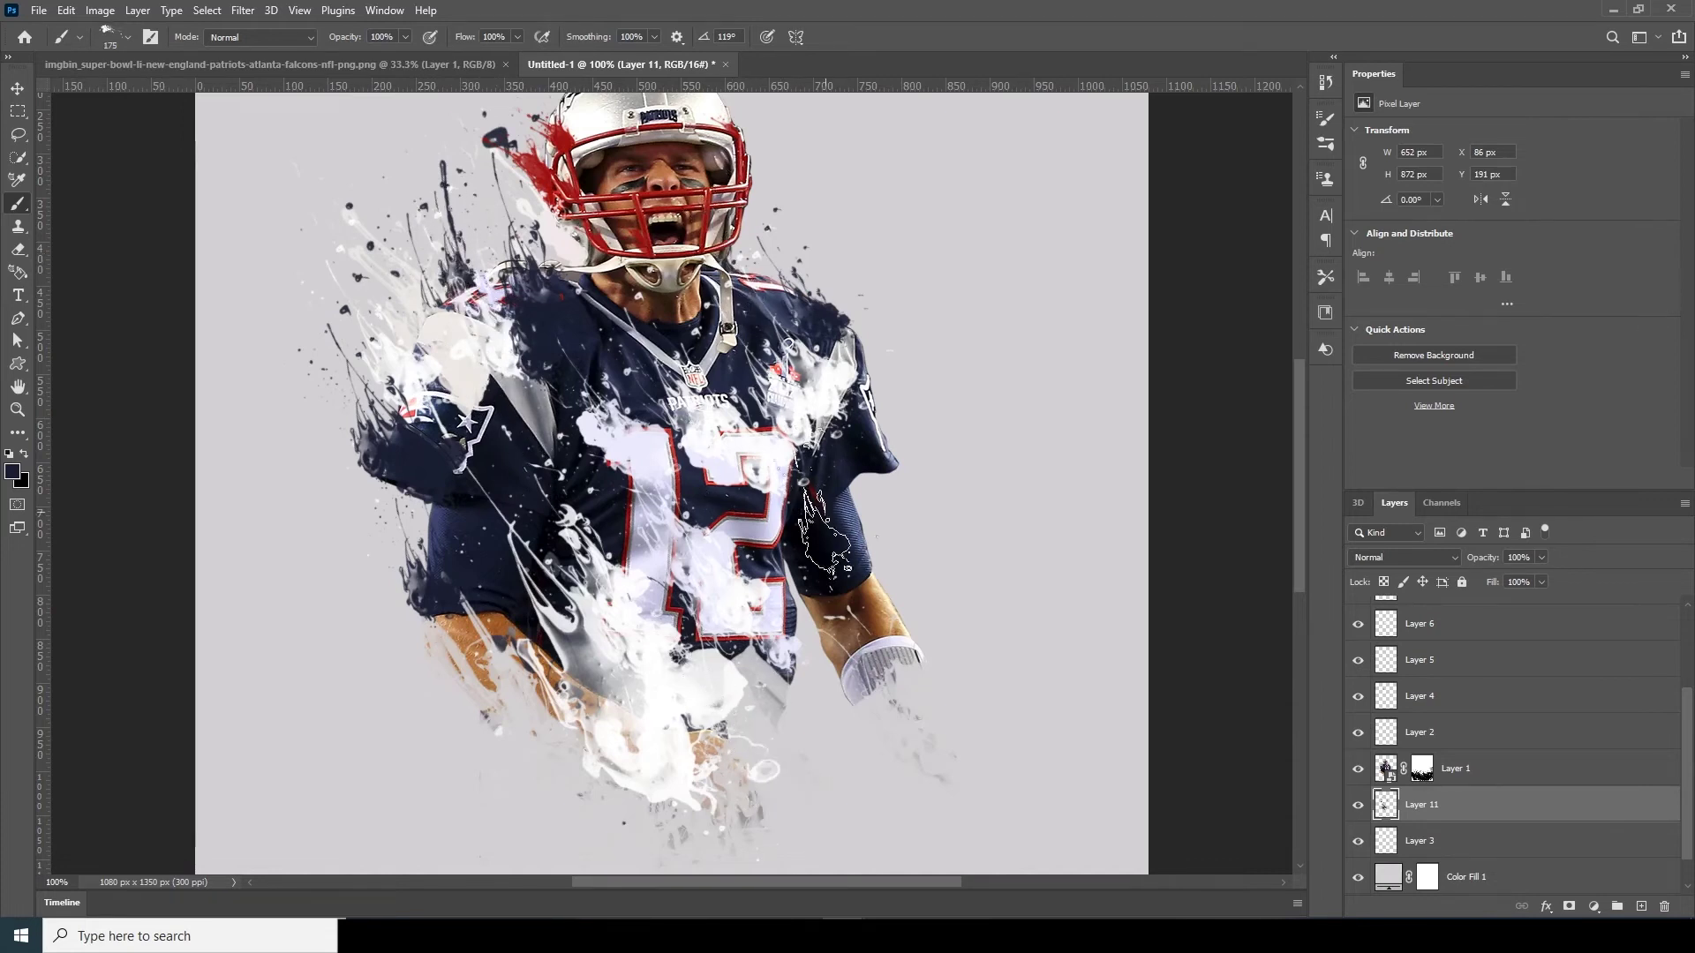
Step: Enlarge the brush to 400 px and stamp a navy splatter behind the opposite shoulder and sleeve
key(bracketright)
key(bracketright)
key(bracketright)
key(bracketright)
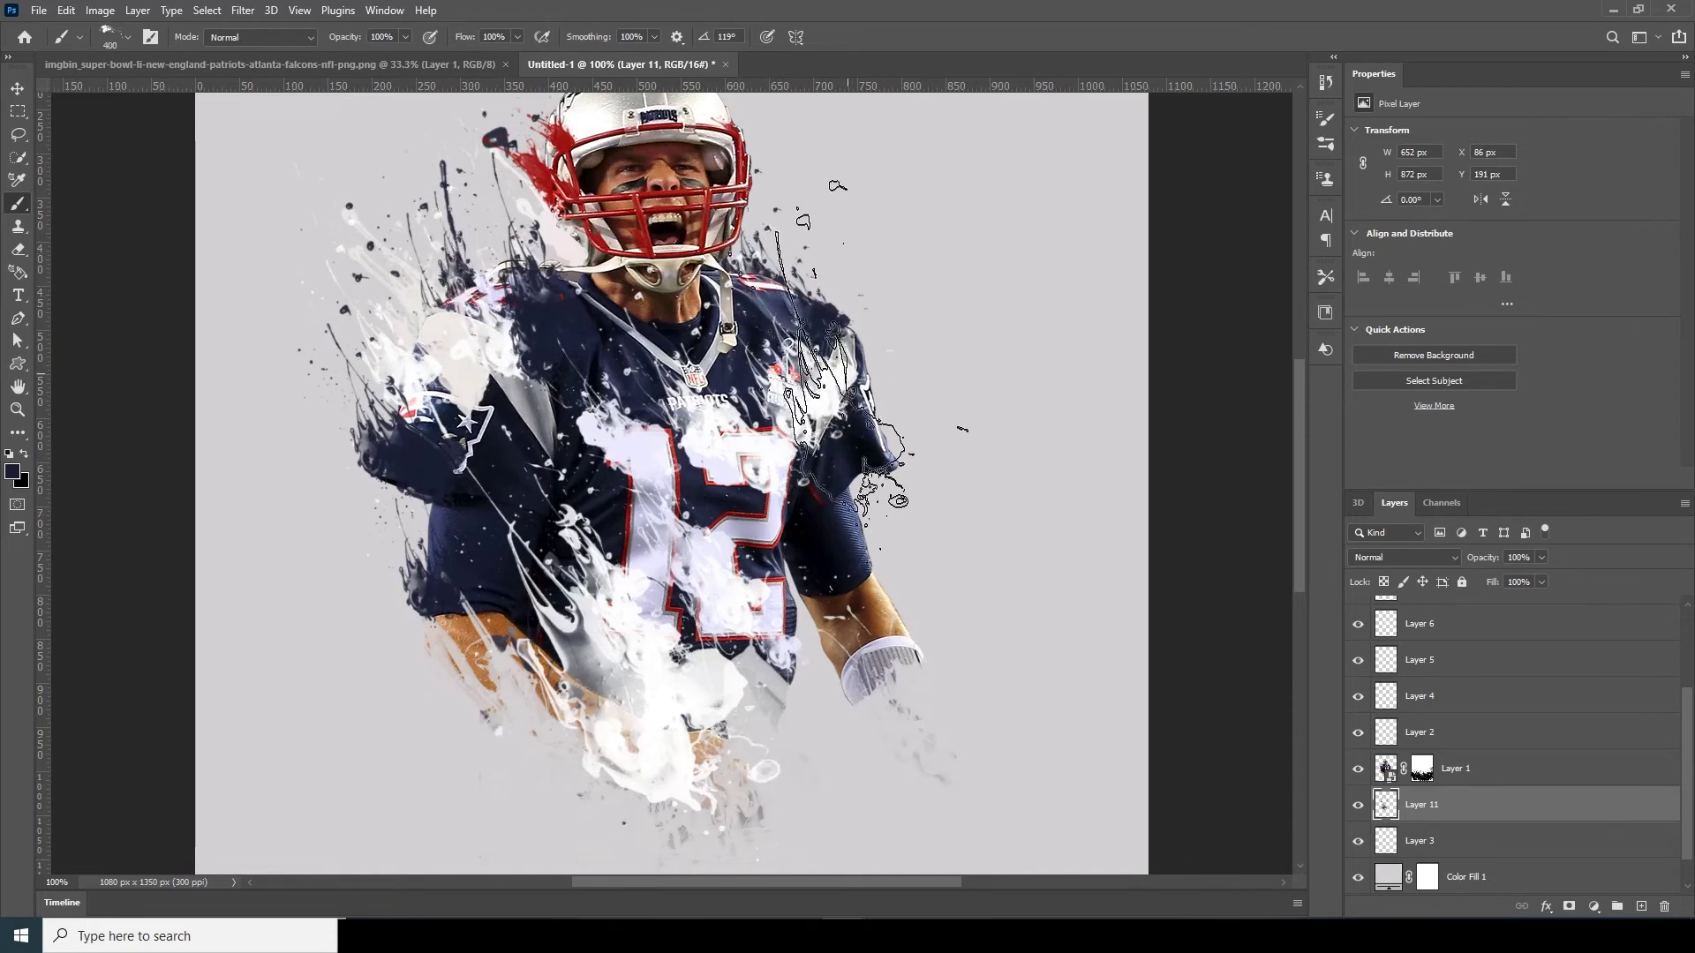
click(843, 322)
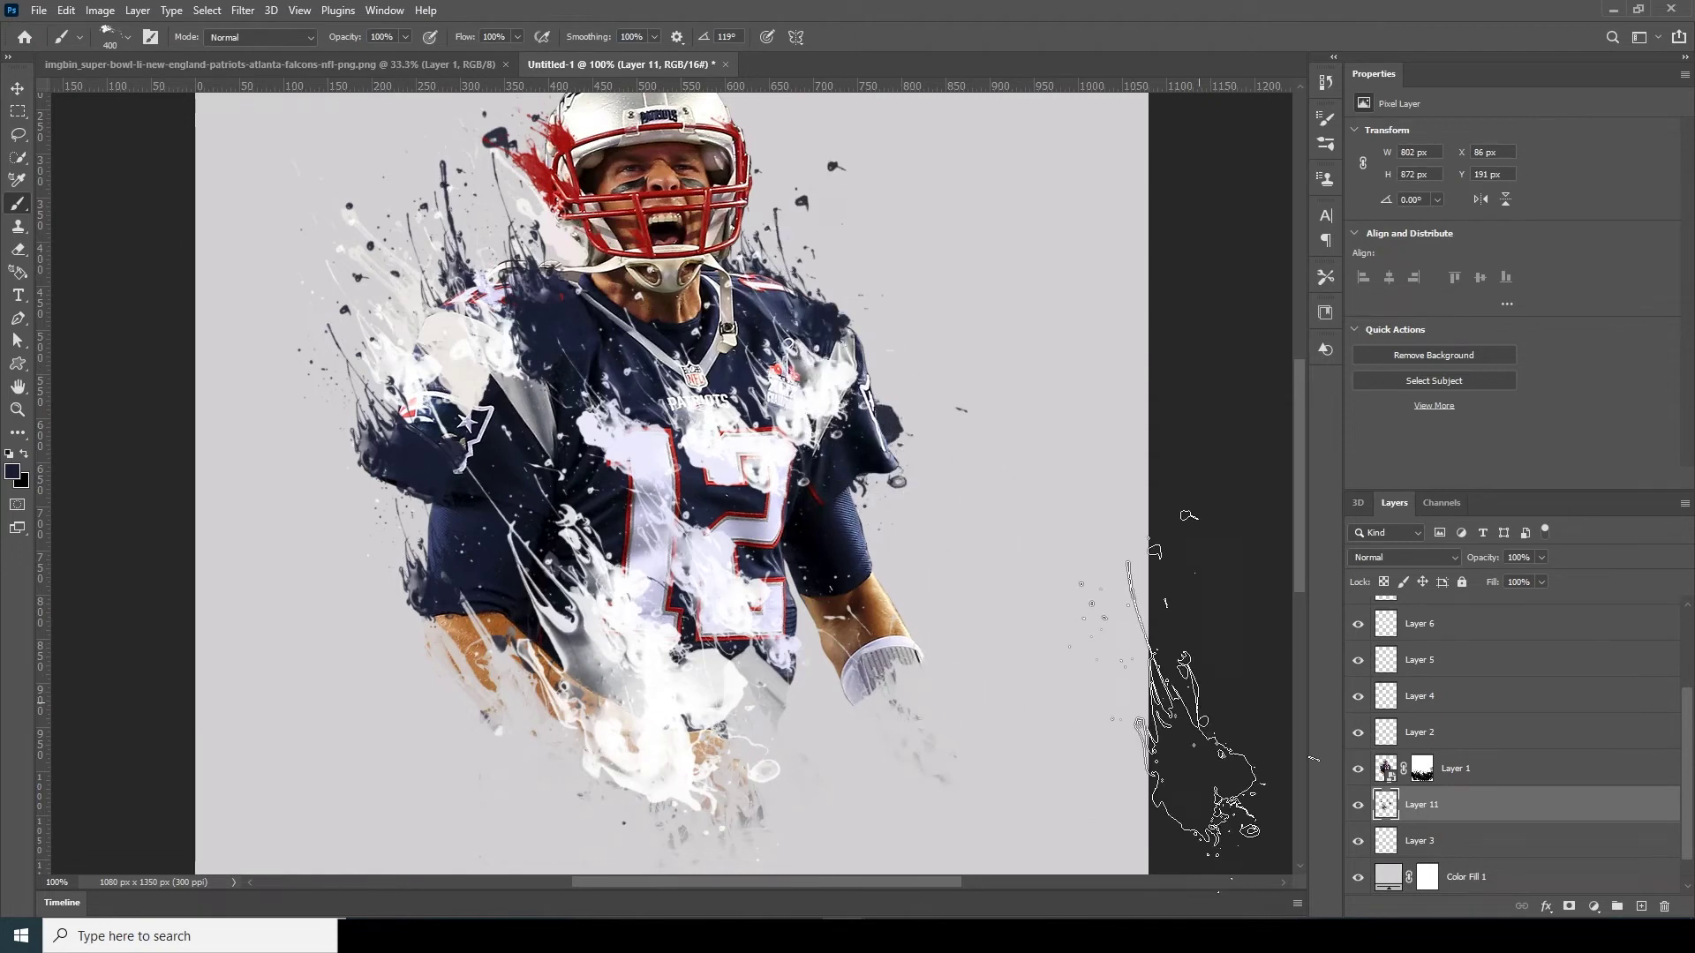
Step: Open the Camera Raw Filter on the player cutout, Layer 1
key(ctrl+minus)
key(ctrl+minus)
key(ctrl+plus)
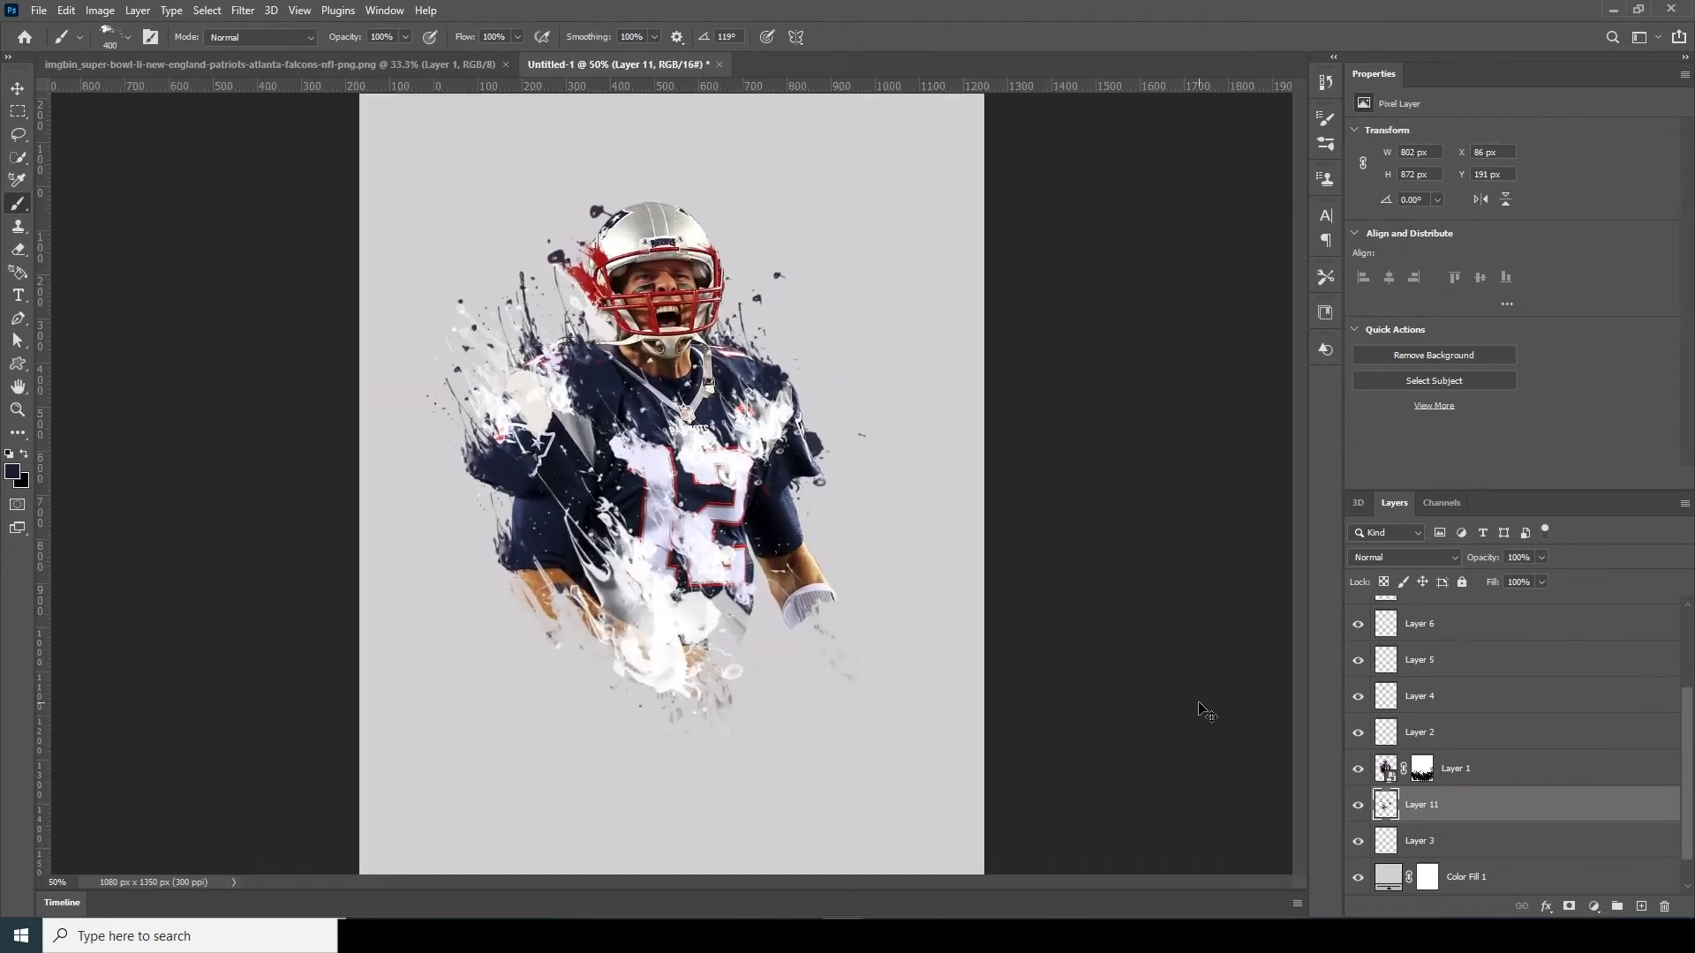
scroll(1206, 711, down, 2)
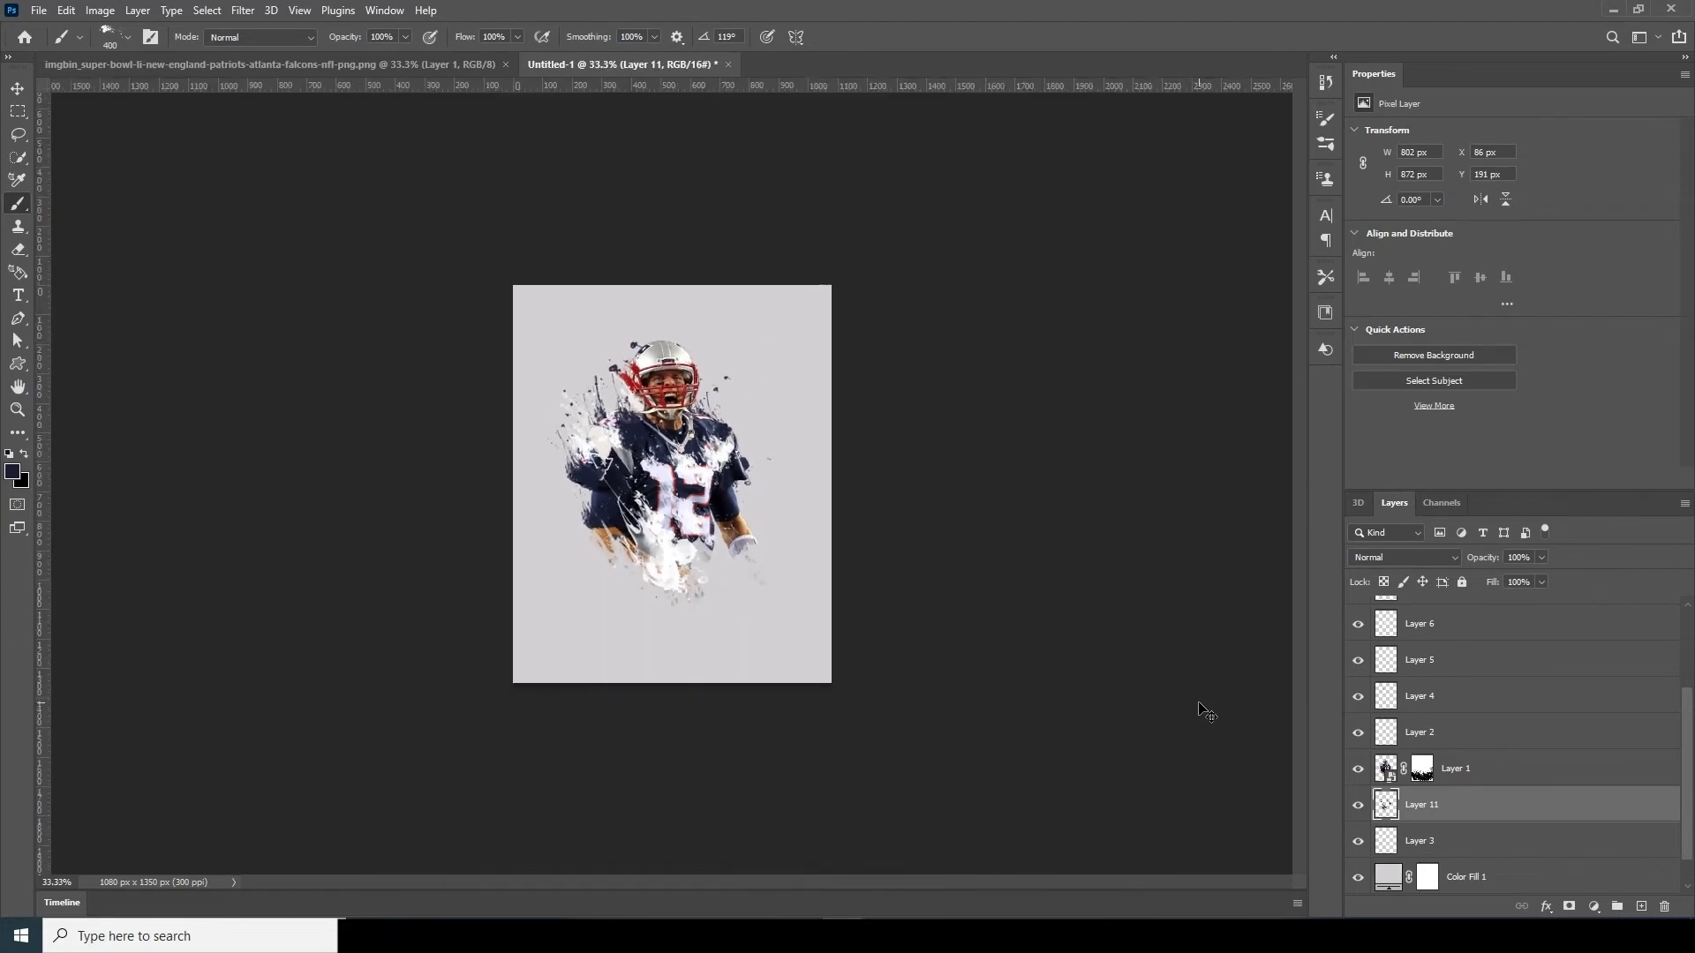
scroll(1206, 712, up, 2)
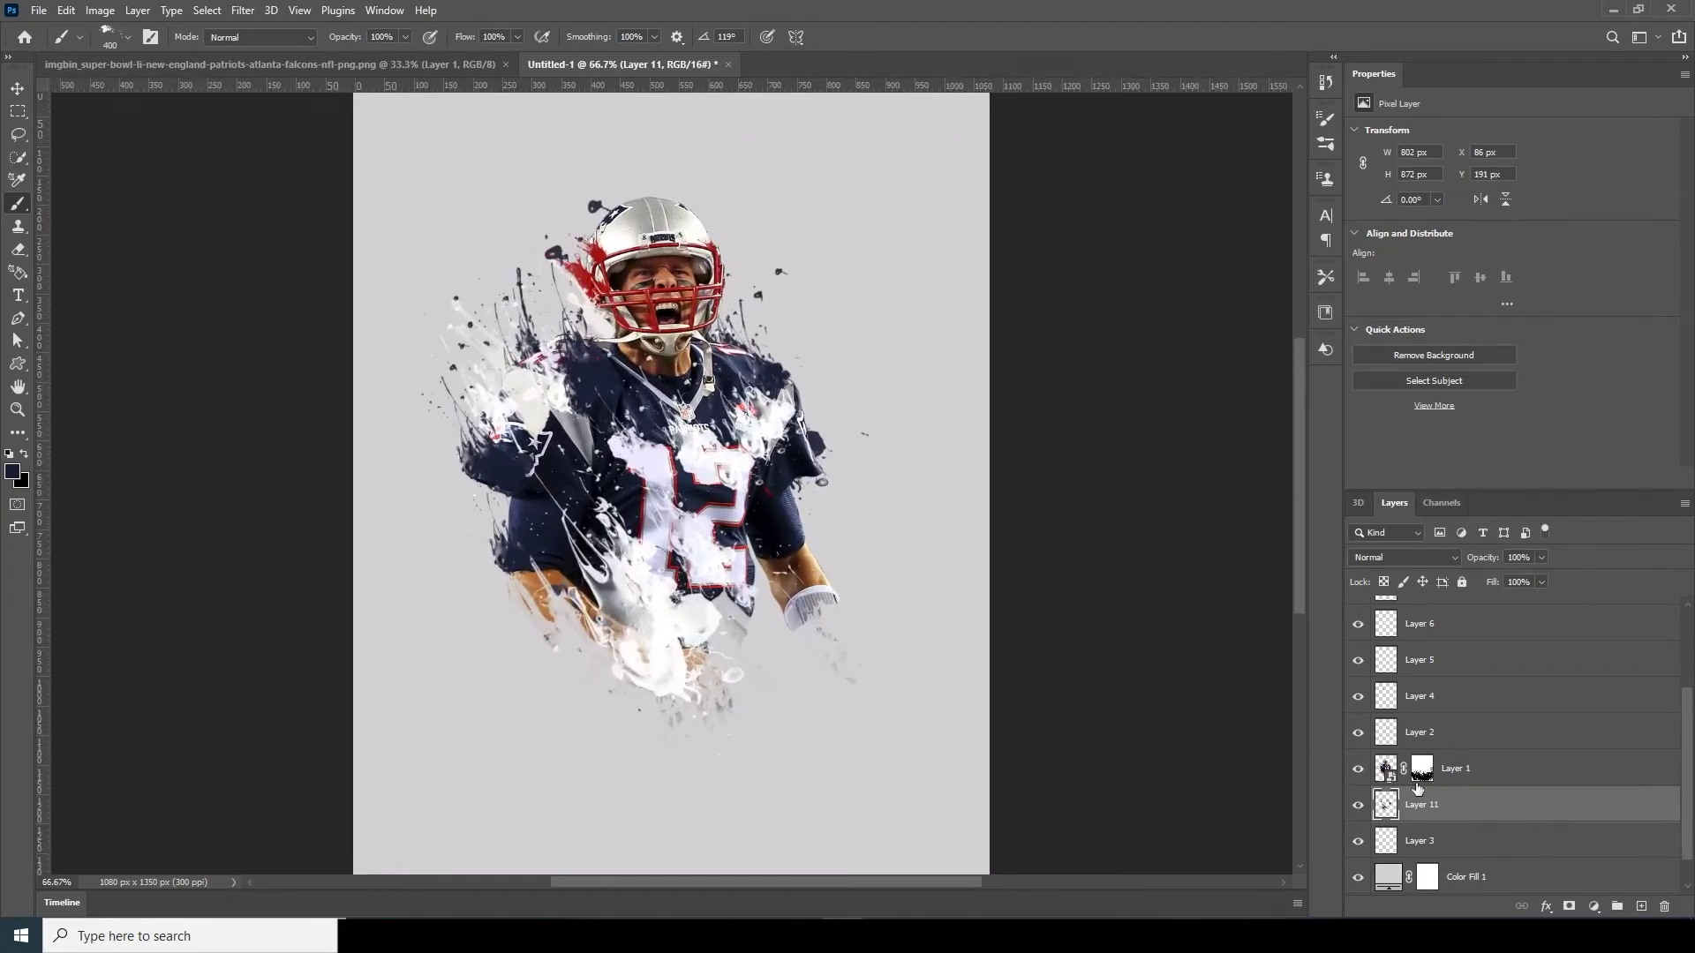
click(1386, 768)
click(242, 10)
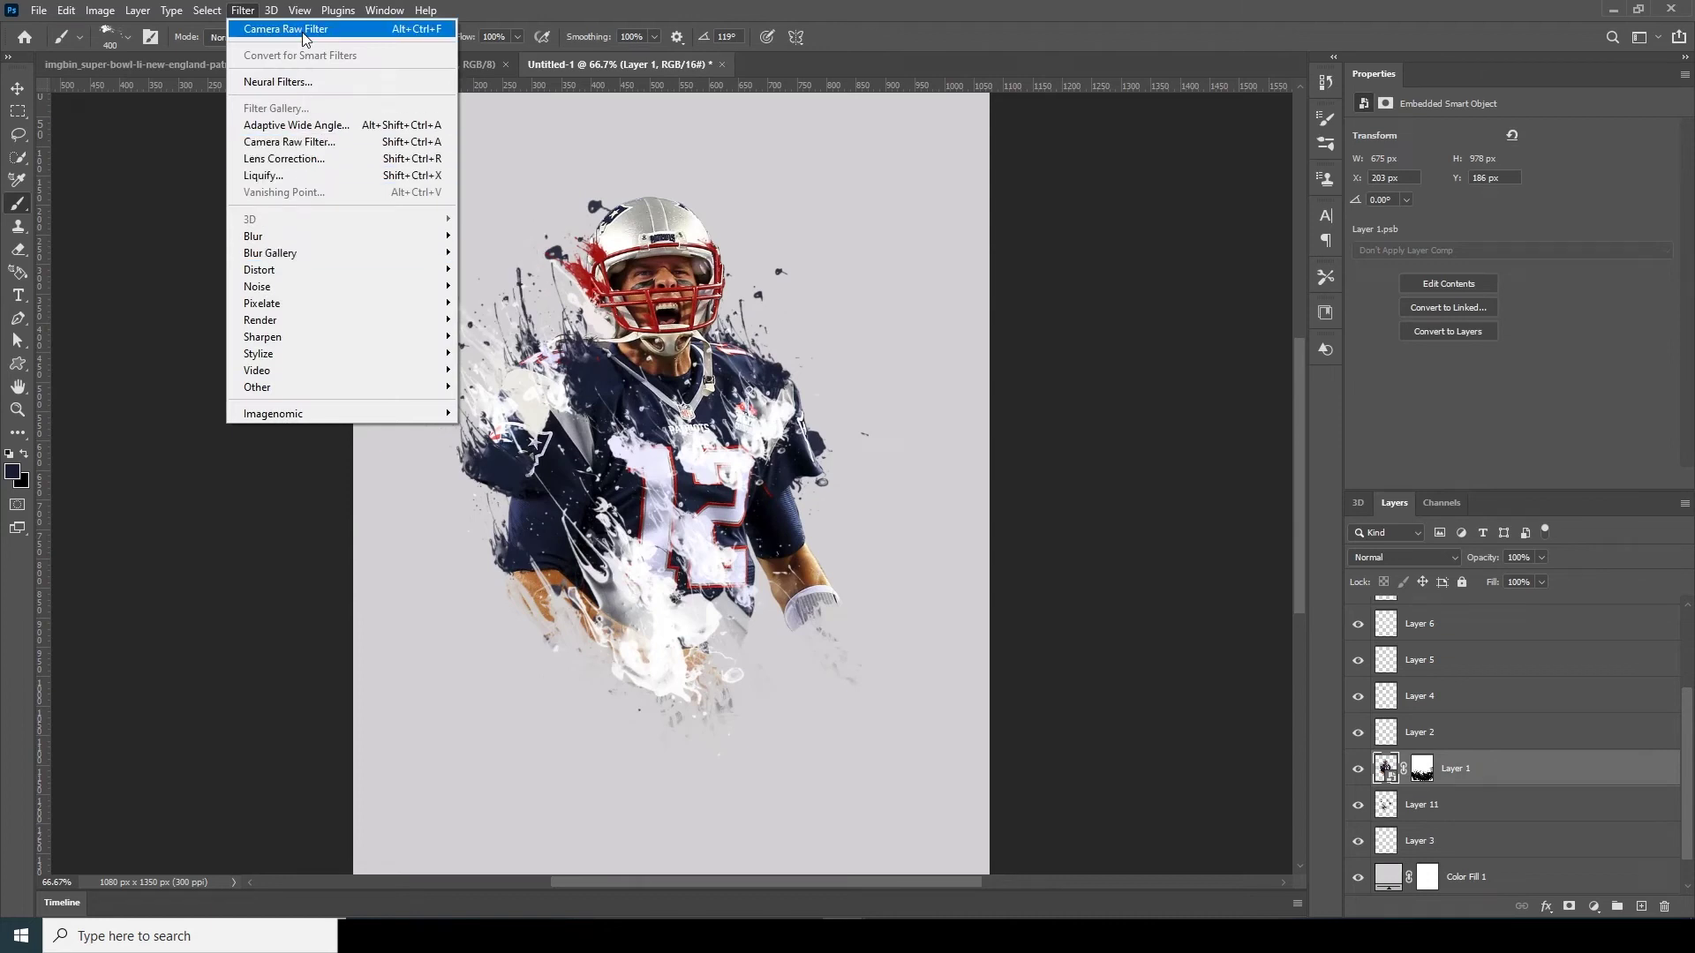
click(289, 142)
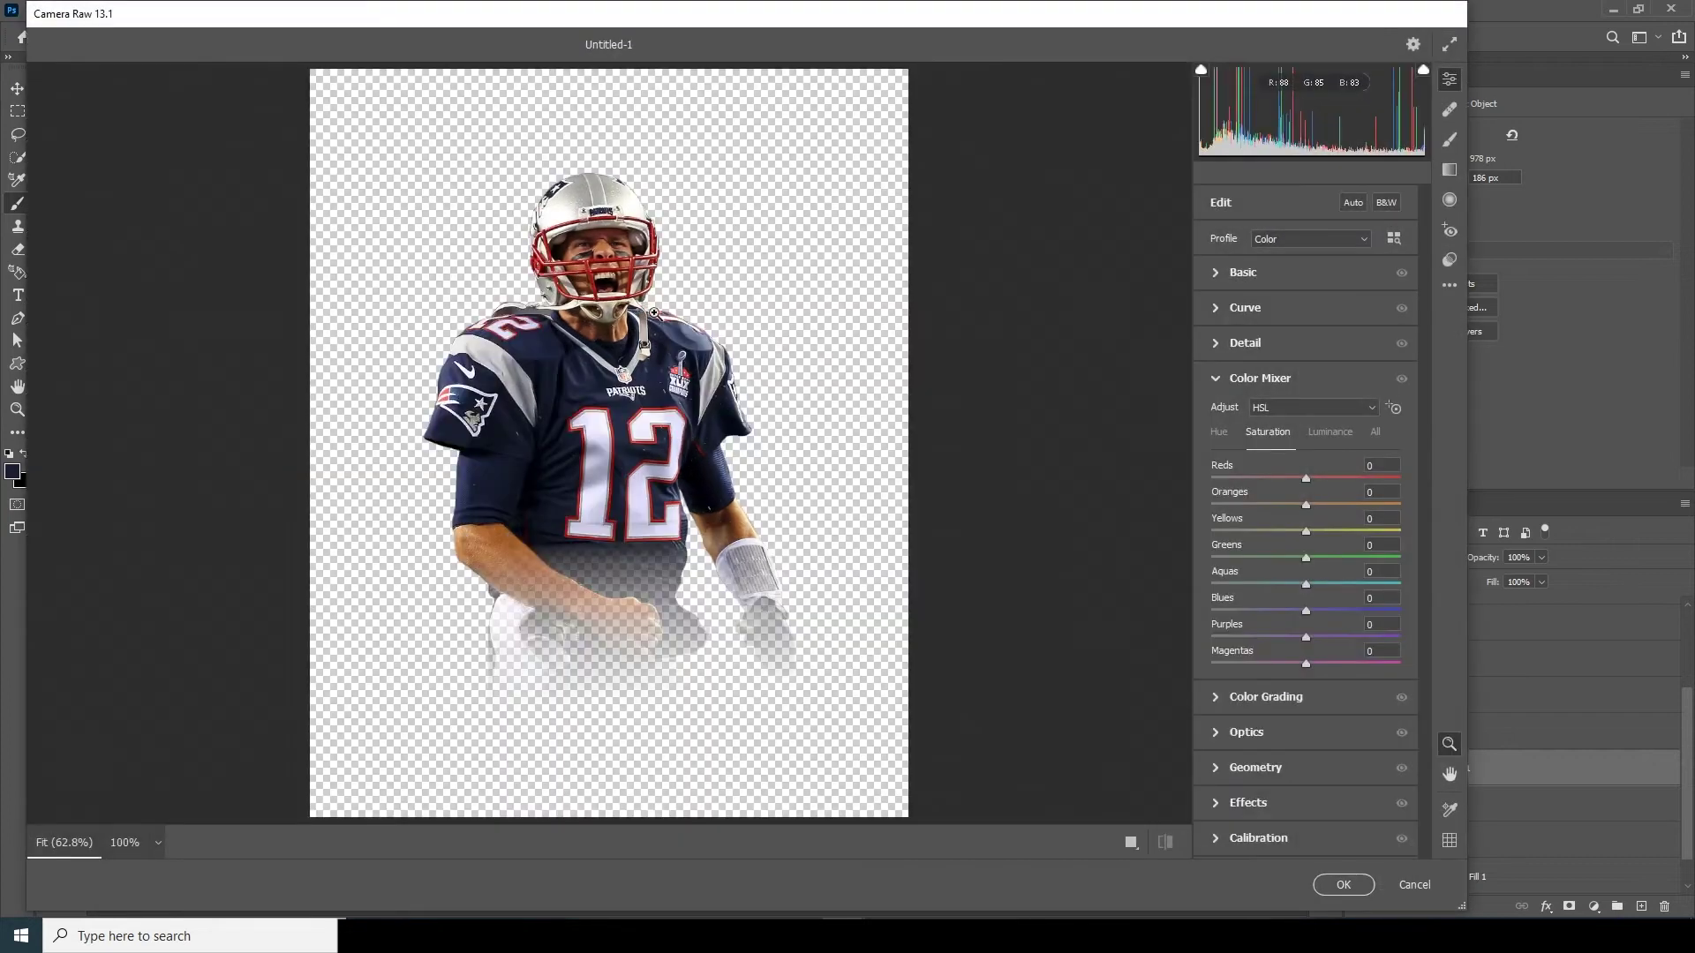
Step: Set Highlights to -83 and Shadows to +60 in the Basic adjustments
click(1243, 272)
click(1243, 271)
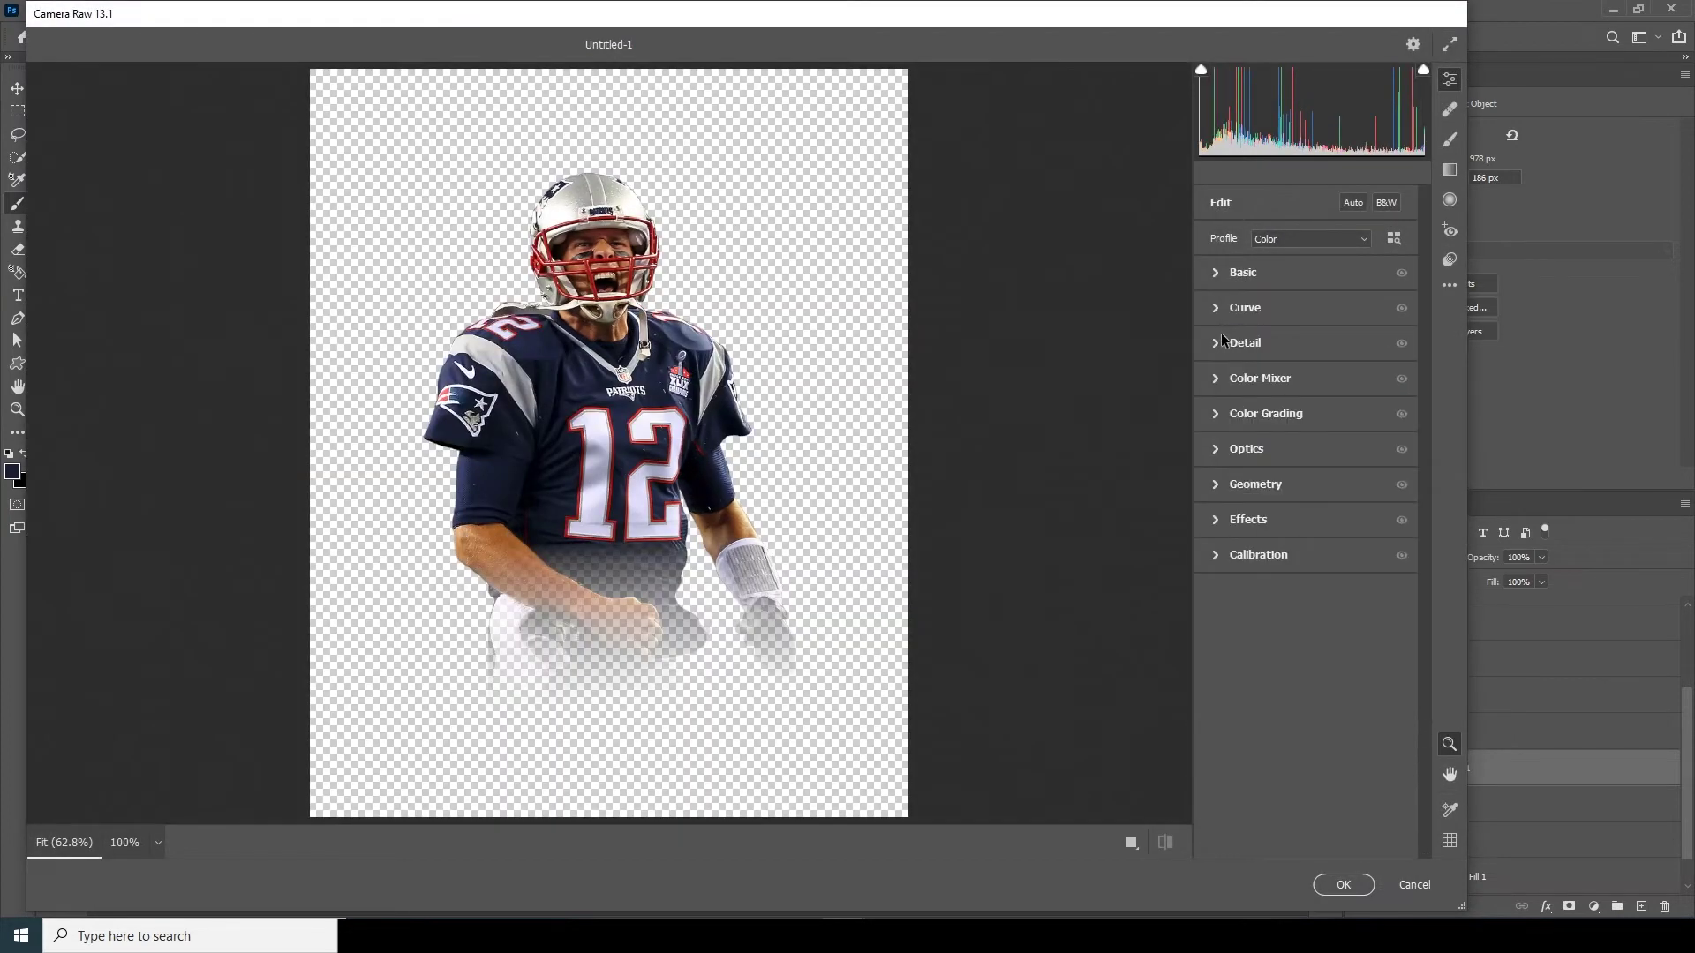
click(1245, 307)
click(1218, 272)
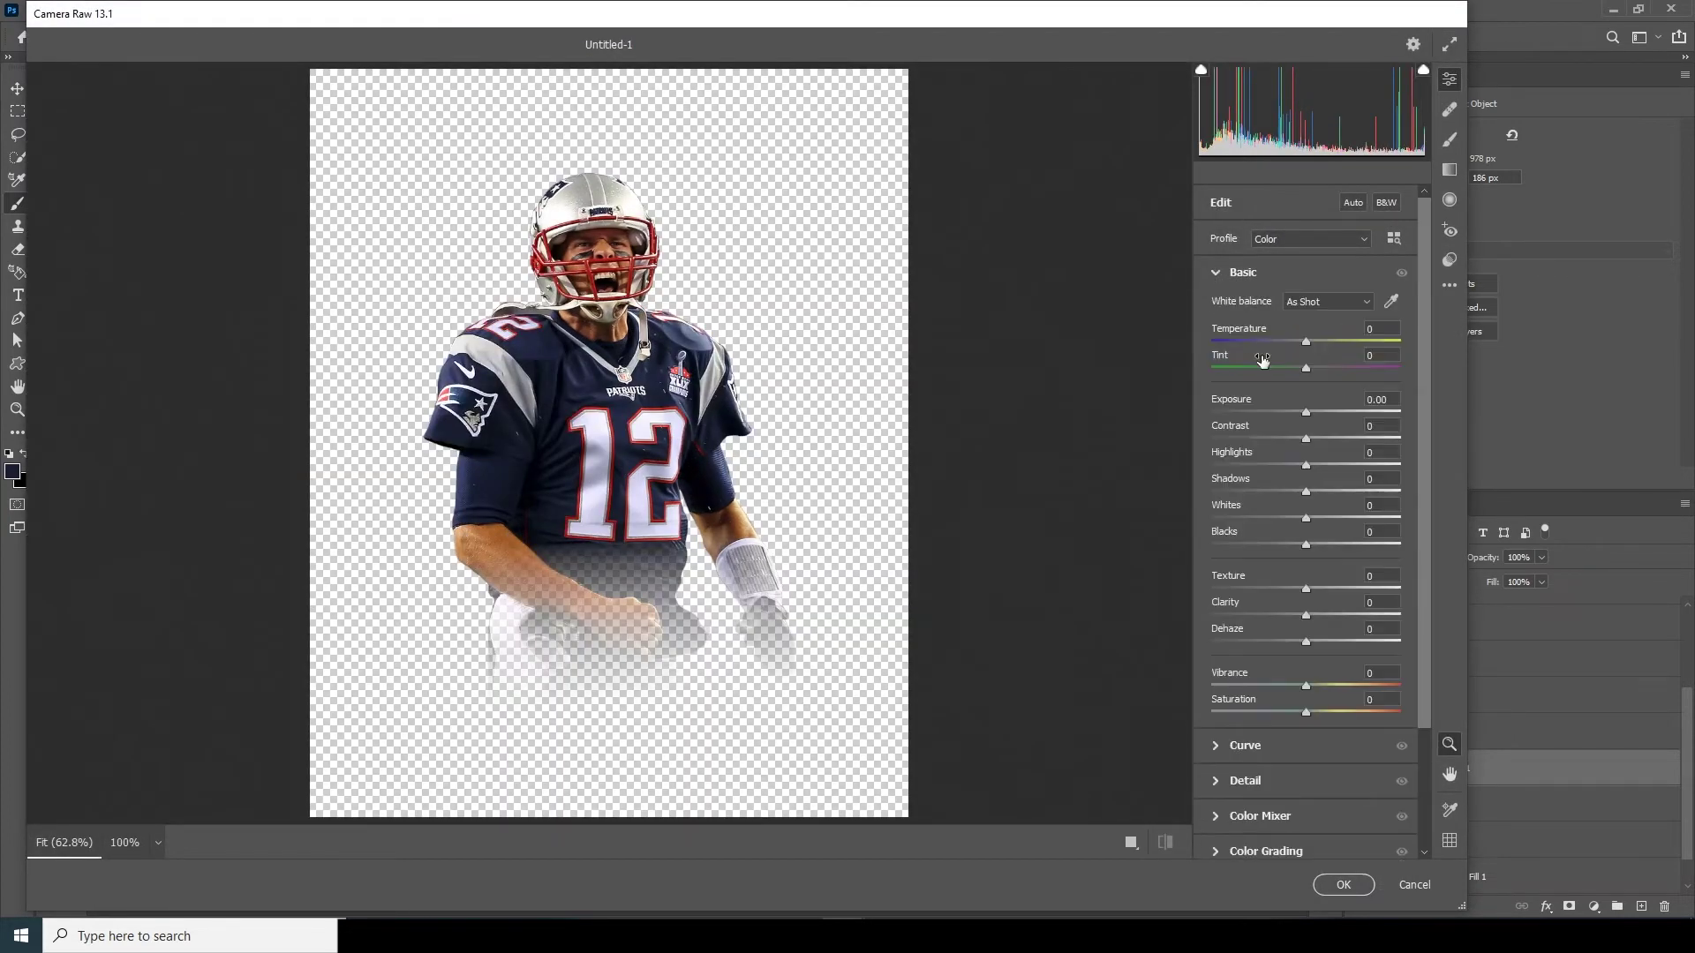
click(1227, 466)
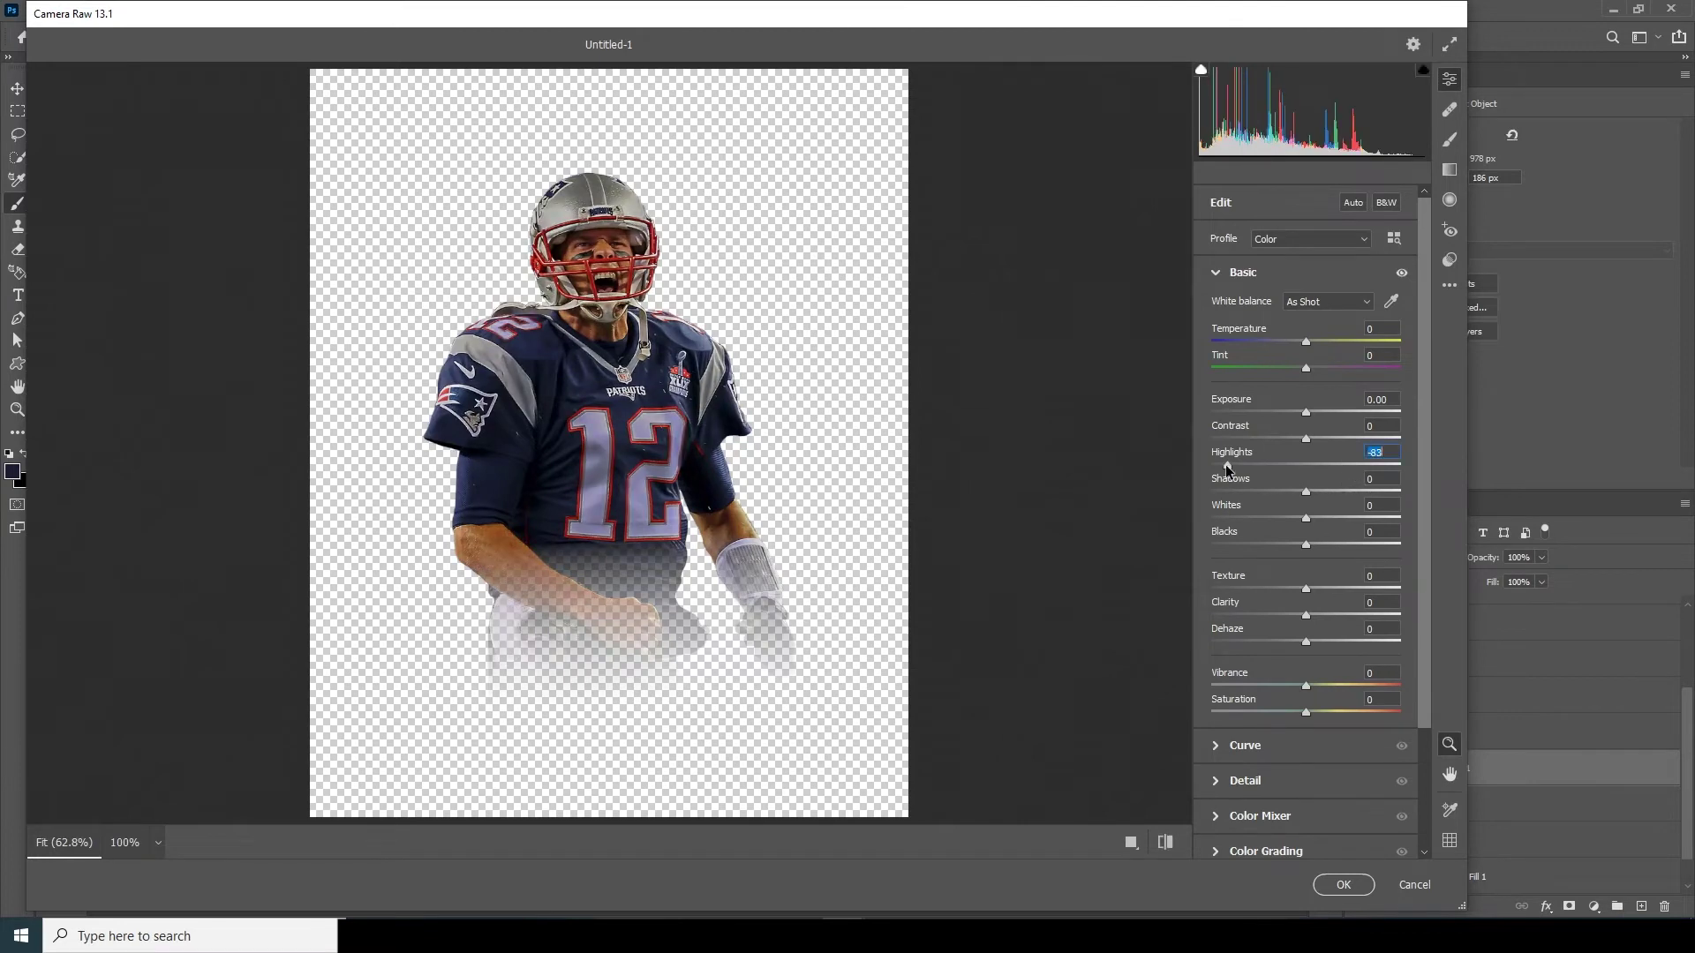
click(1366, 493)
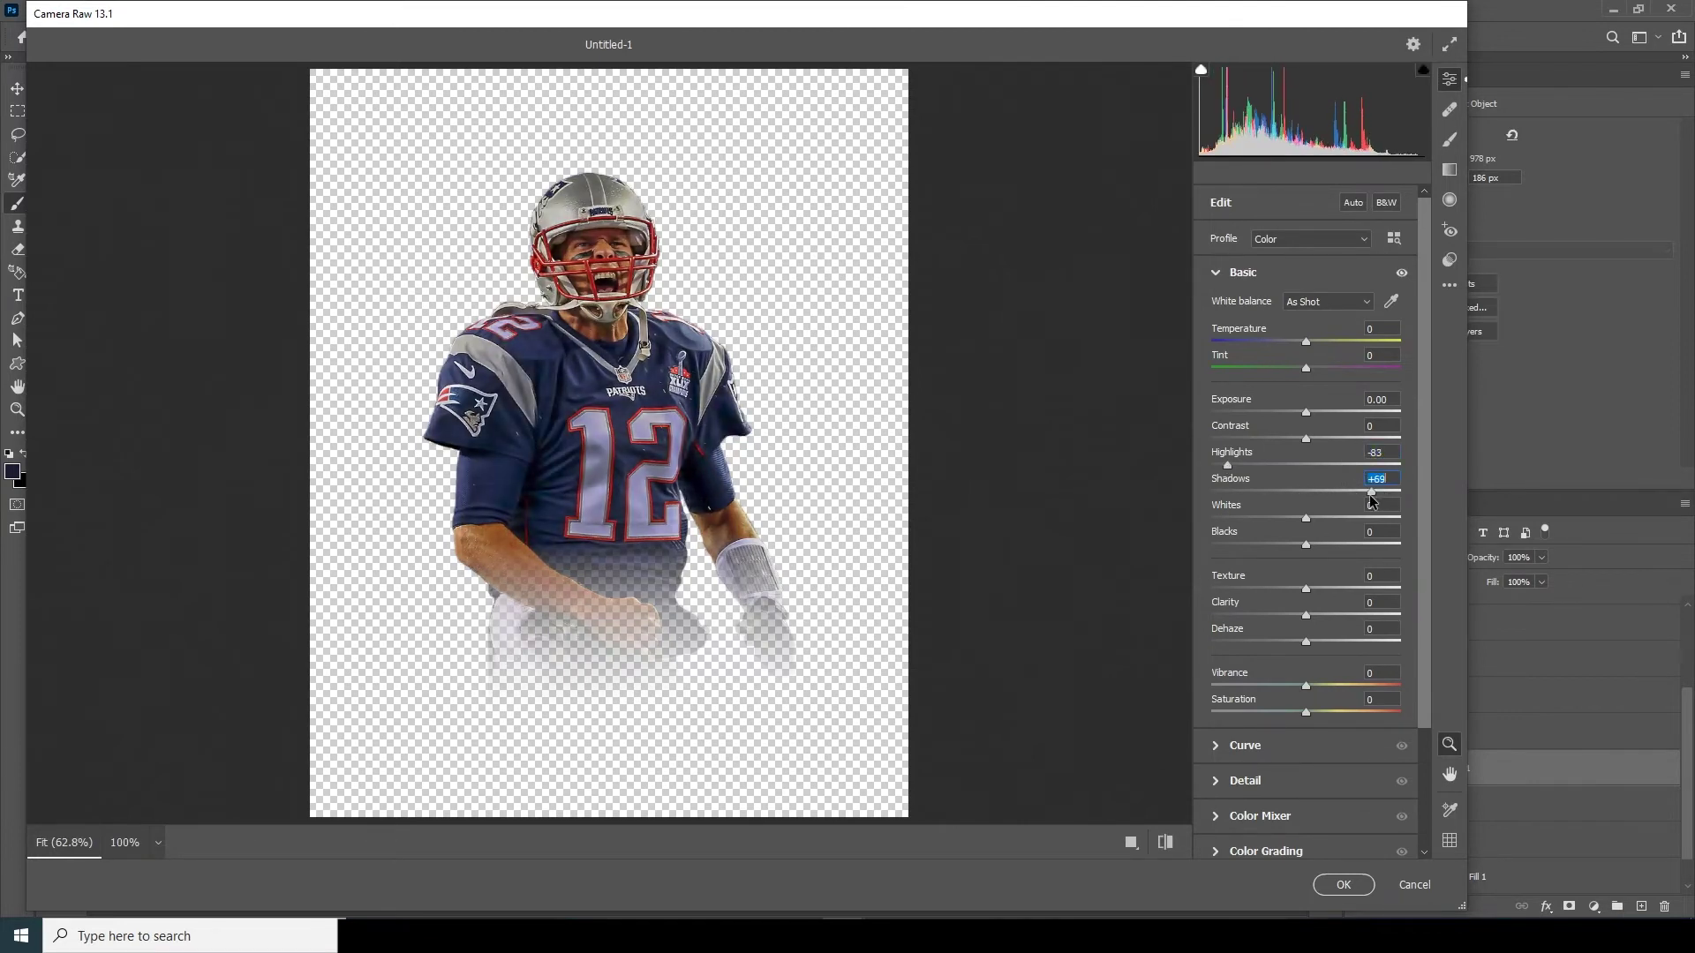
drag(1364, 501, 1362, 501)
Step: Set Texture to +38, Clarity to +79, Highlights to -92 and Exposure to +0.50
click(1348, 588)
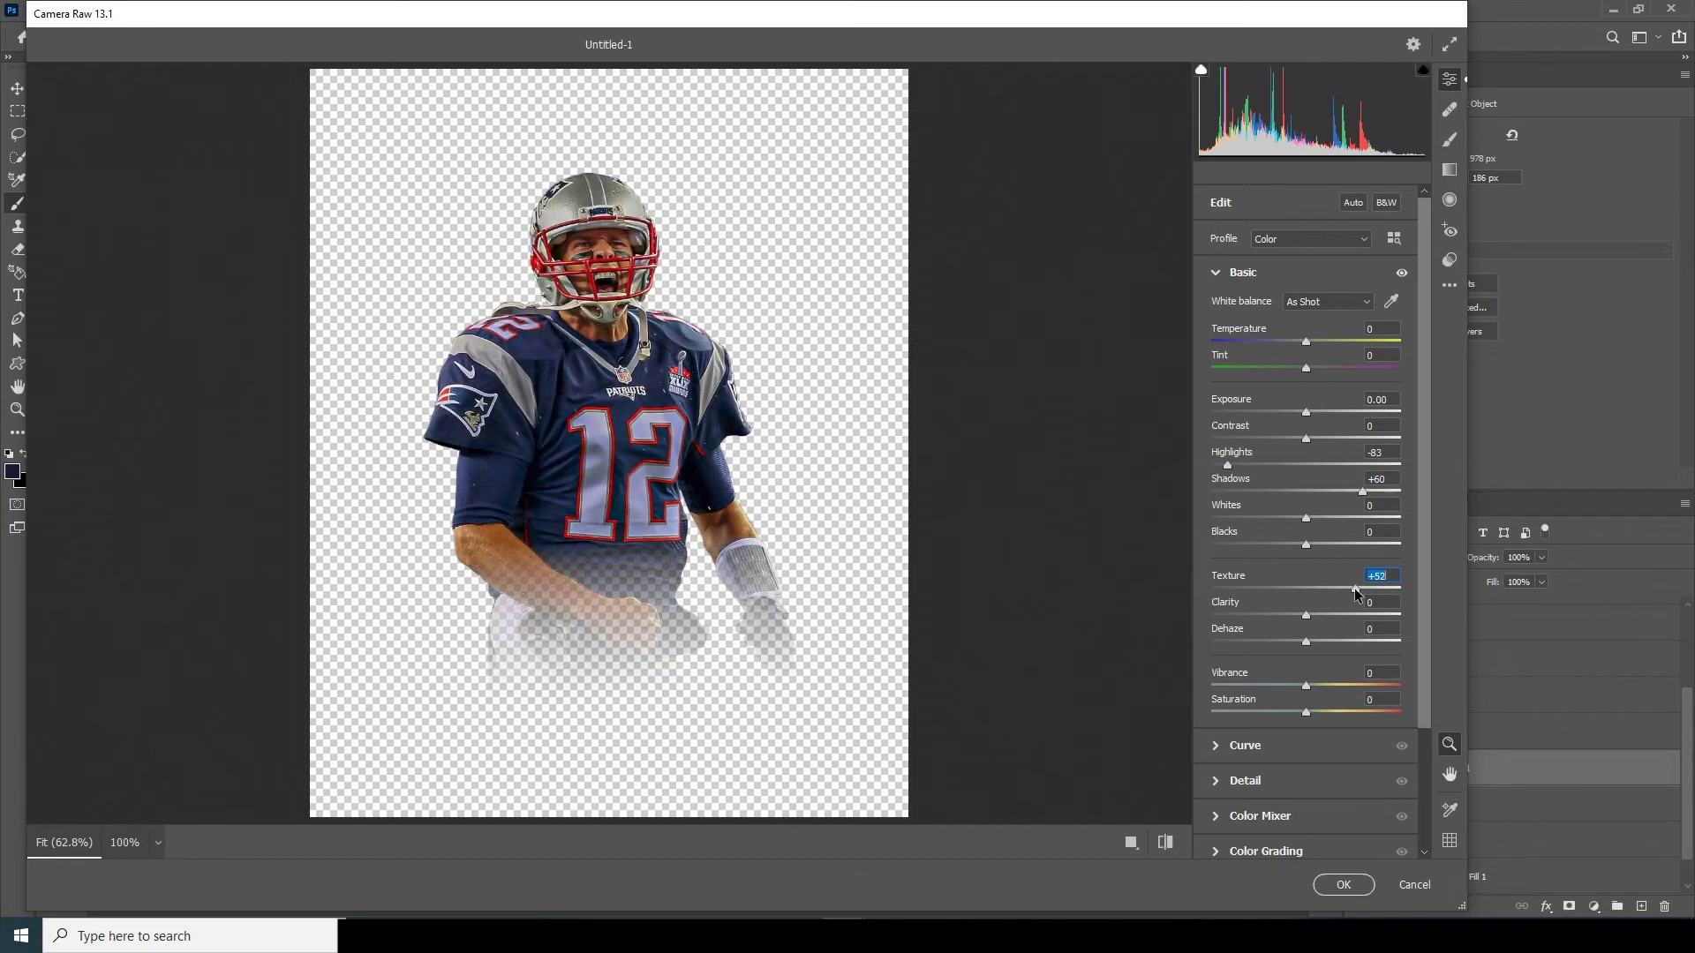
drag(1339, 615, 1380, 615)
click(1346, 589)
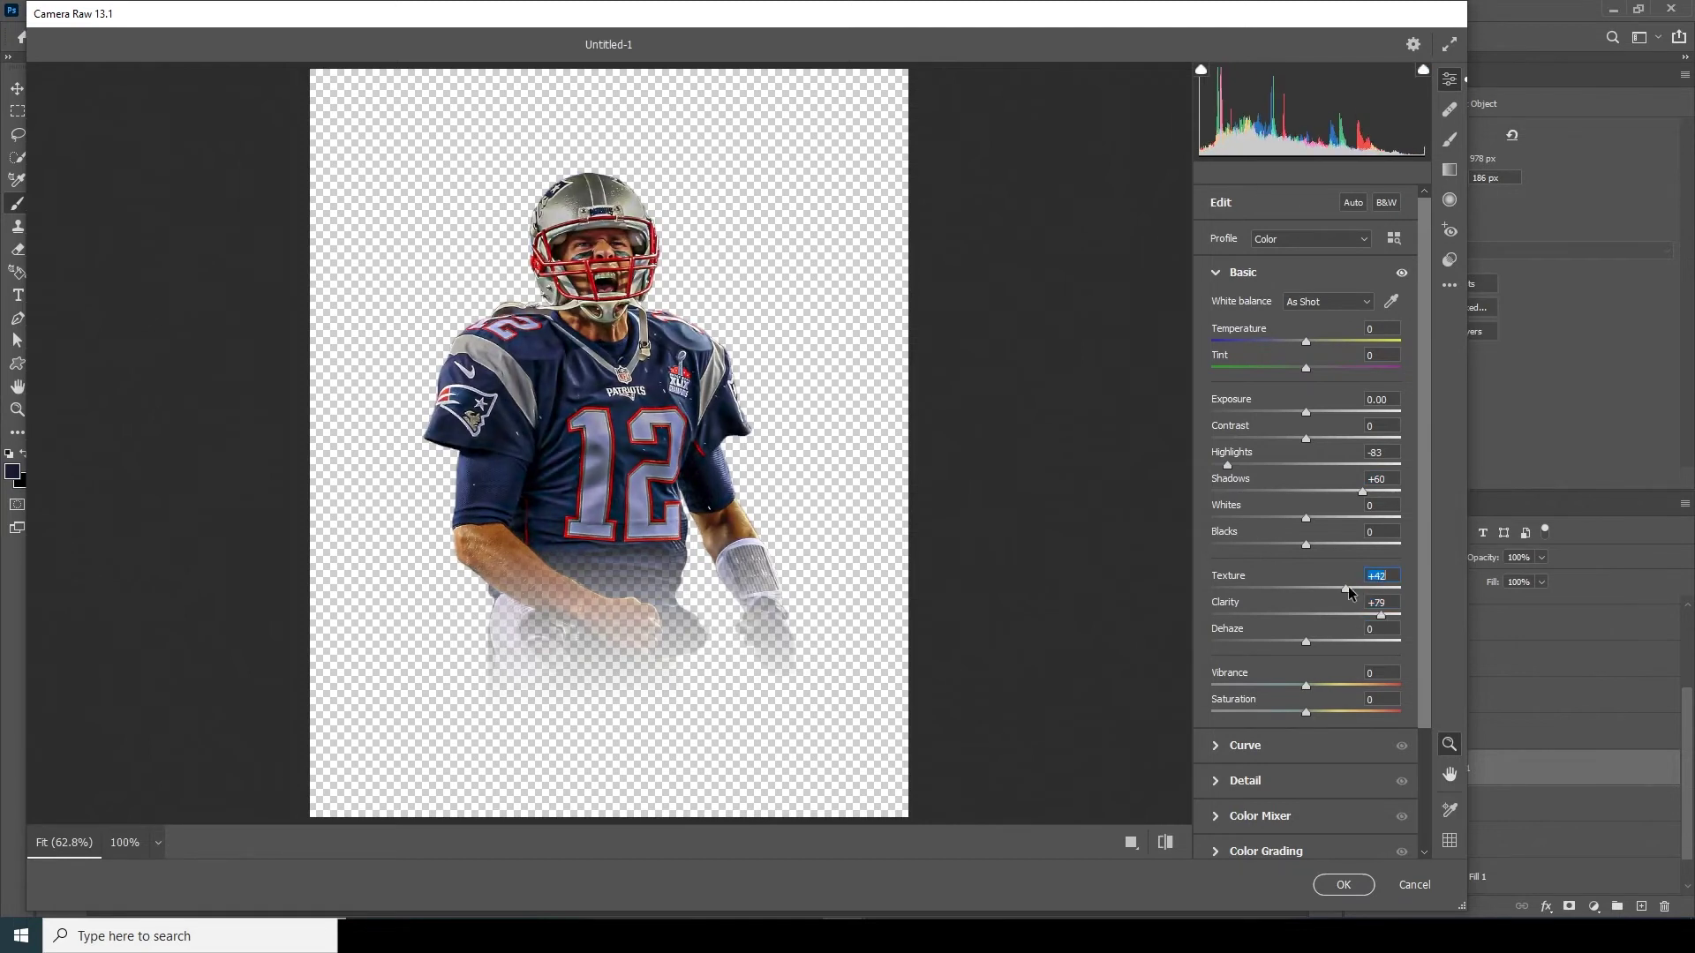
drag(1227, 469, 1233, 473)
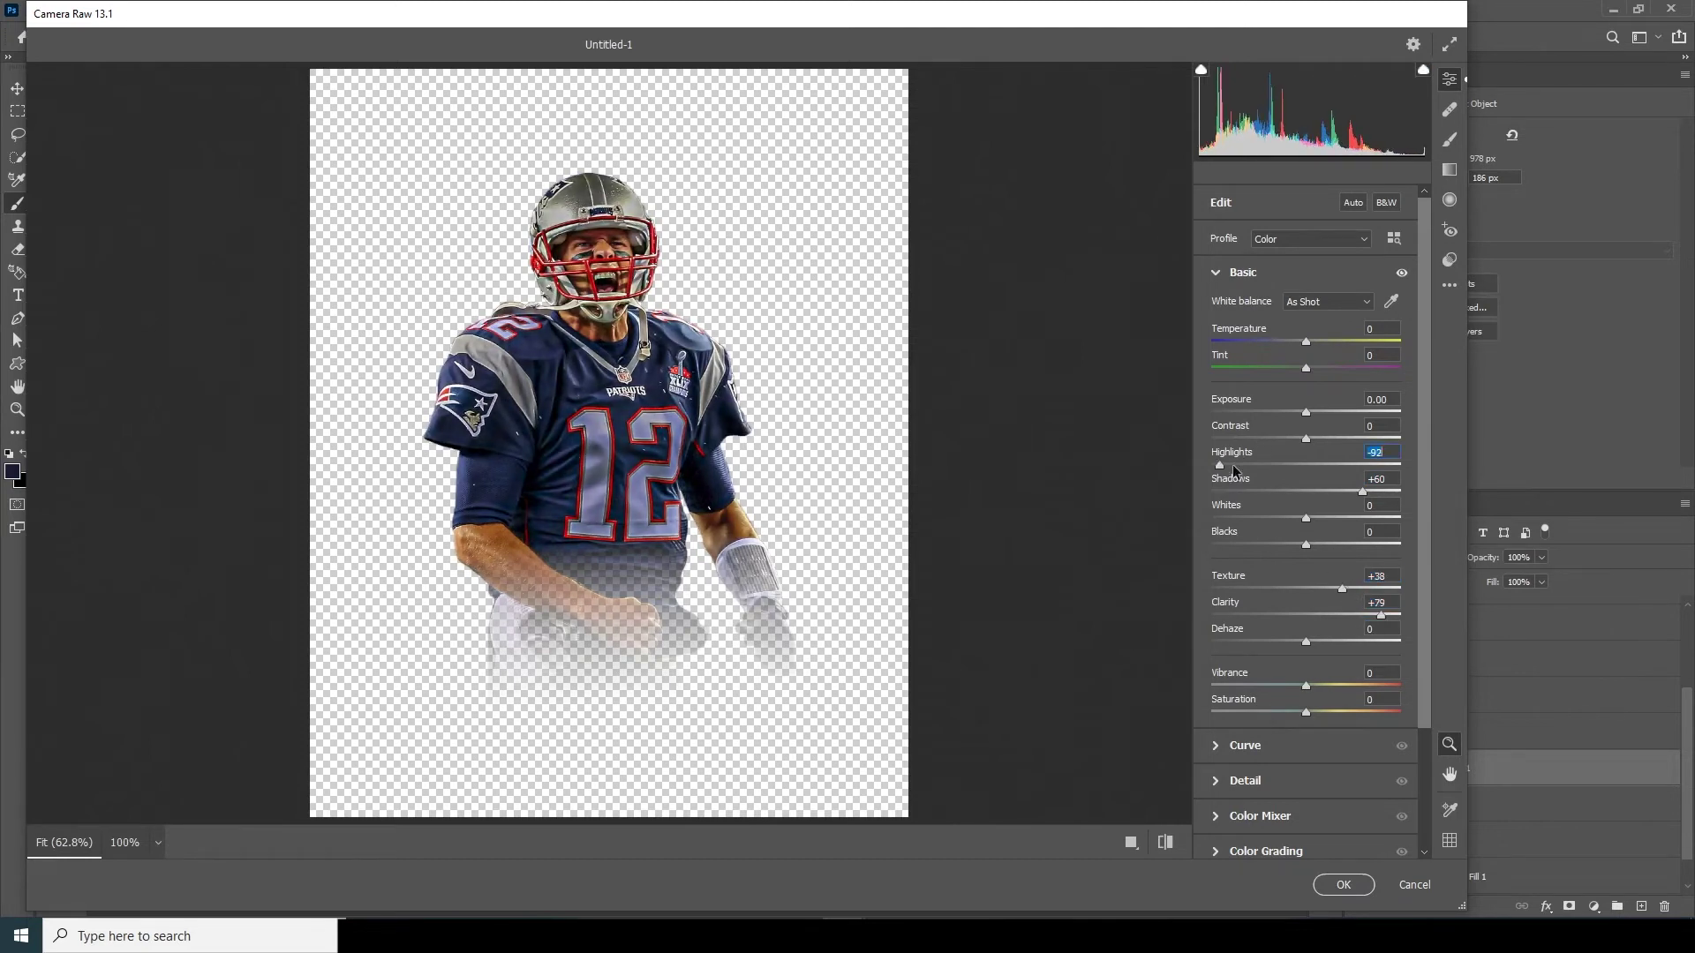
drag(1308, 417, 1316, 414)
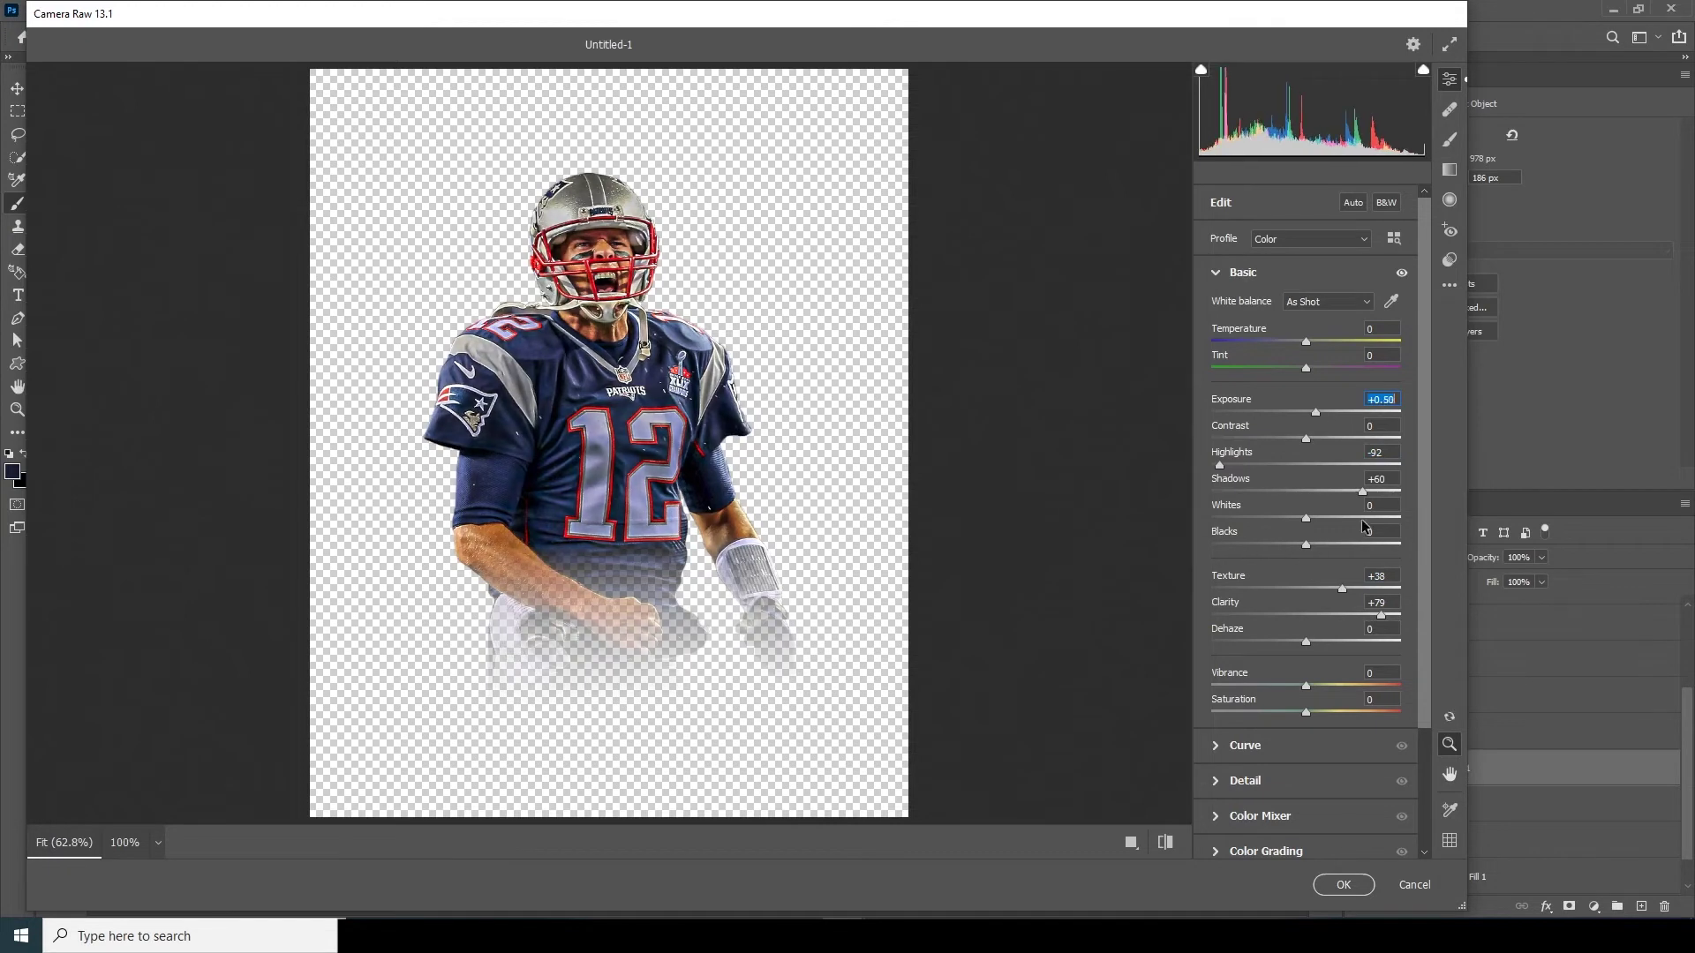
Step: Set Noise Reduction to 59 and add a little Sharpening in the Detail adjustments
drag(1424, 591, 1427, 746)
click(1223, 629)
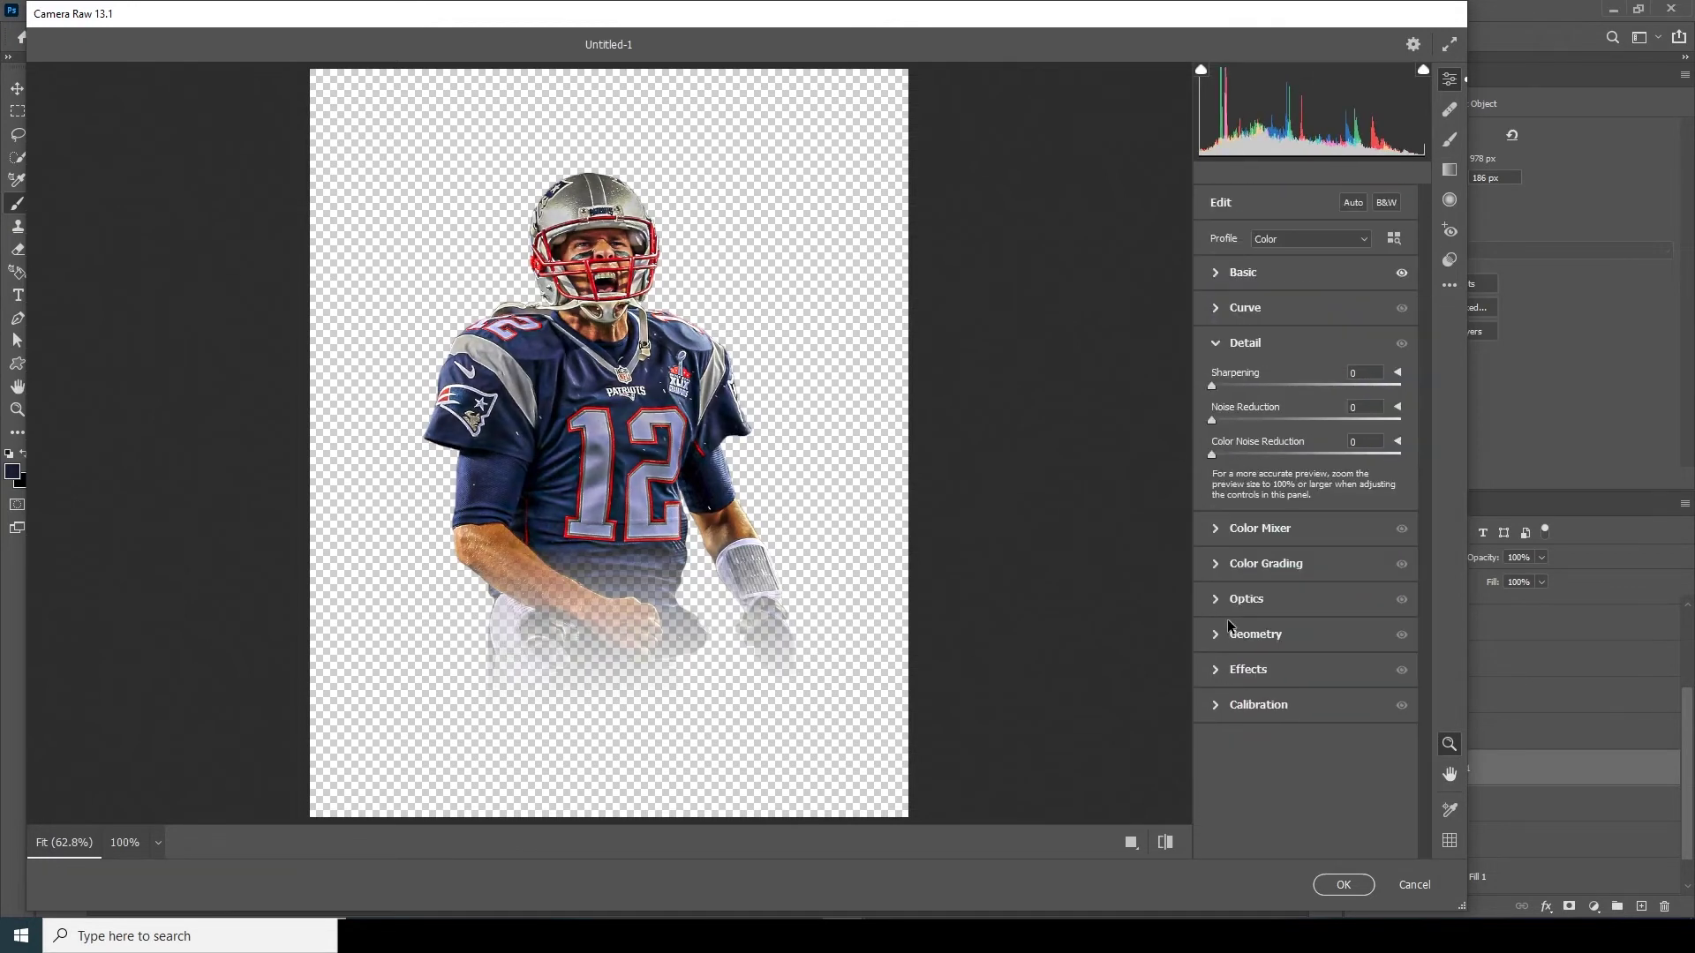
click(1322, 420)
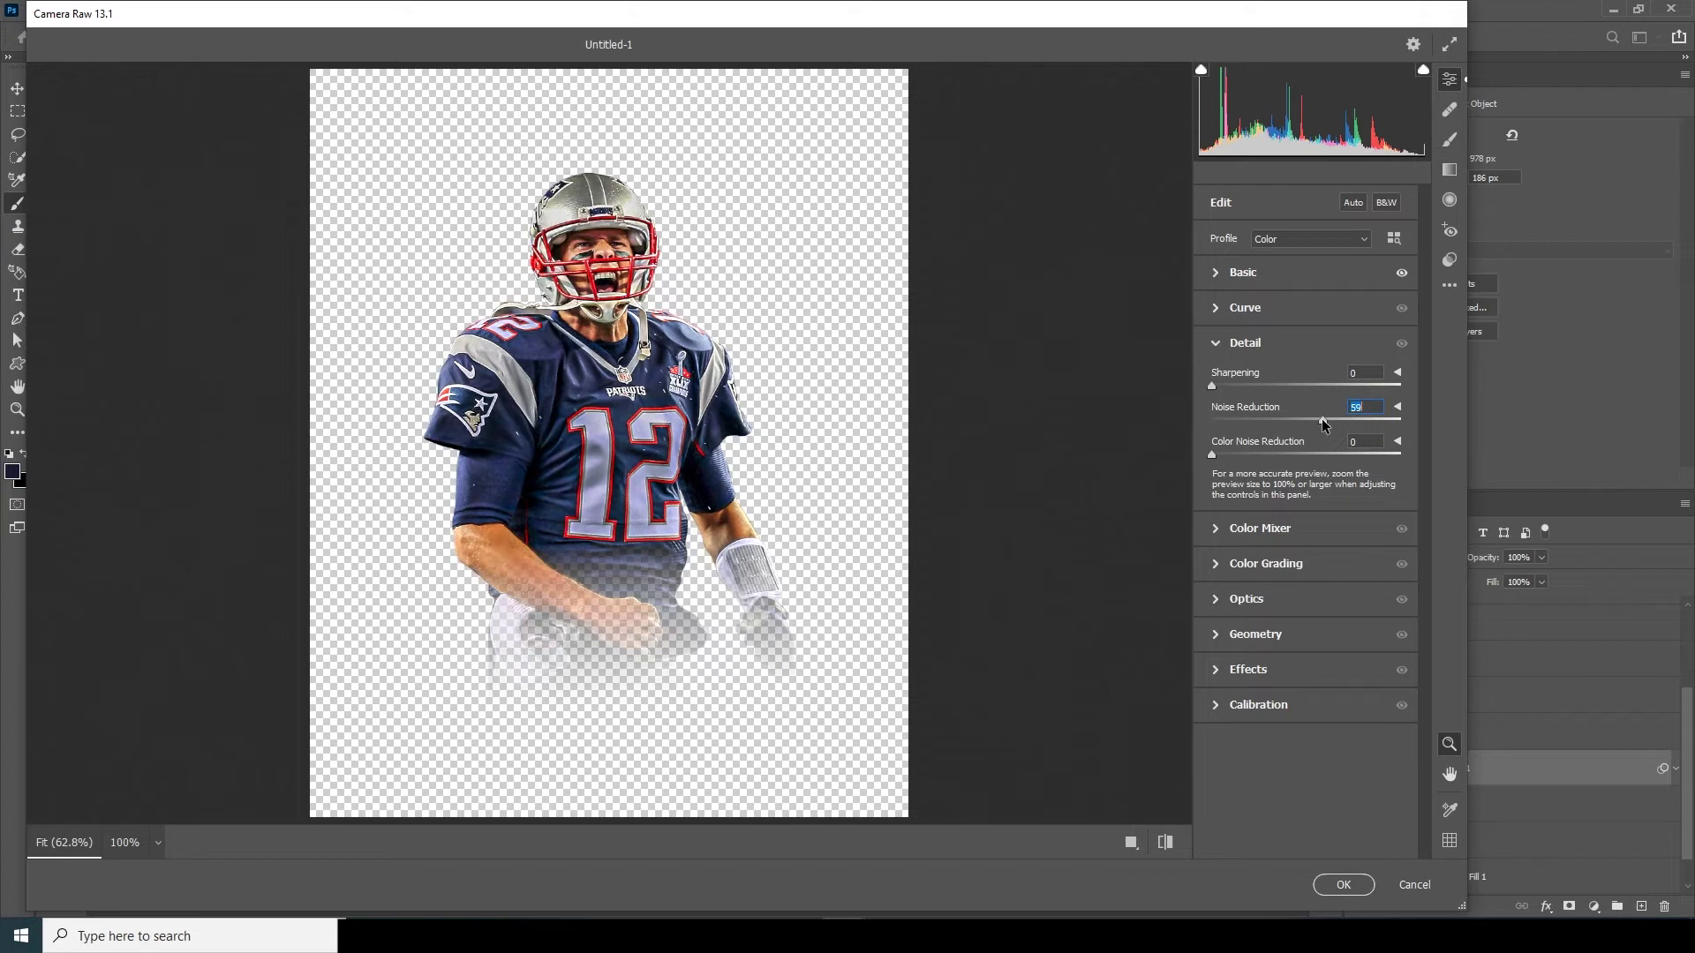
click(1252, 385)
Step: Lower the player's Vibrance to -49 in the Basic adjustments
click(1218, 310)
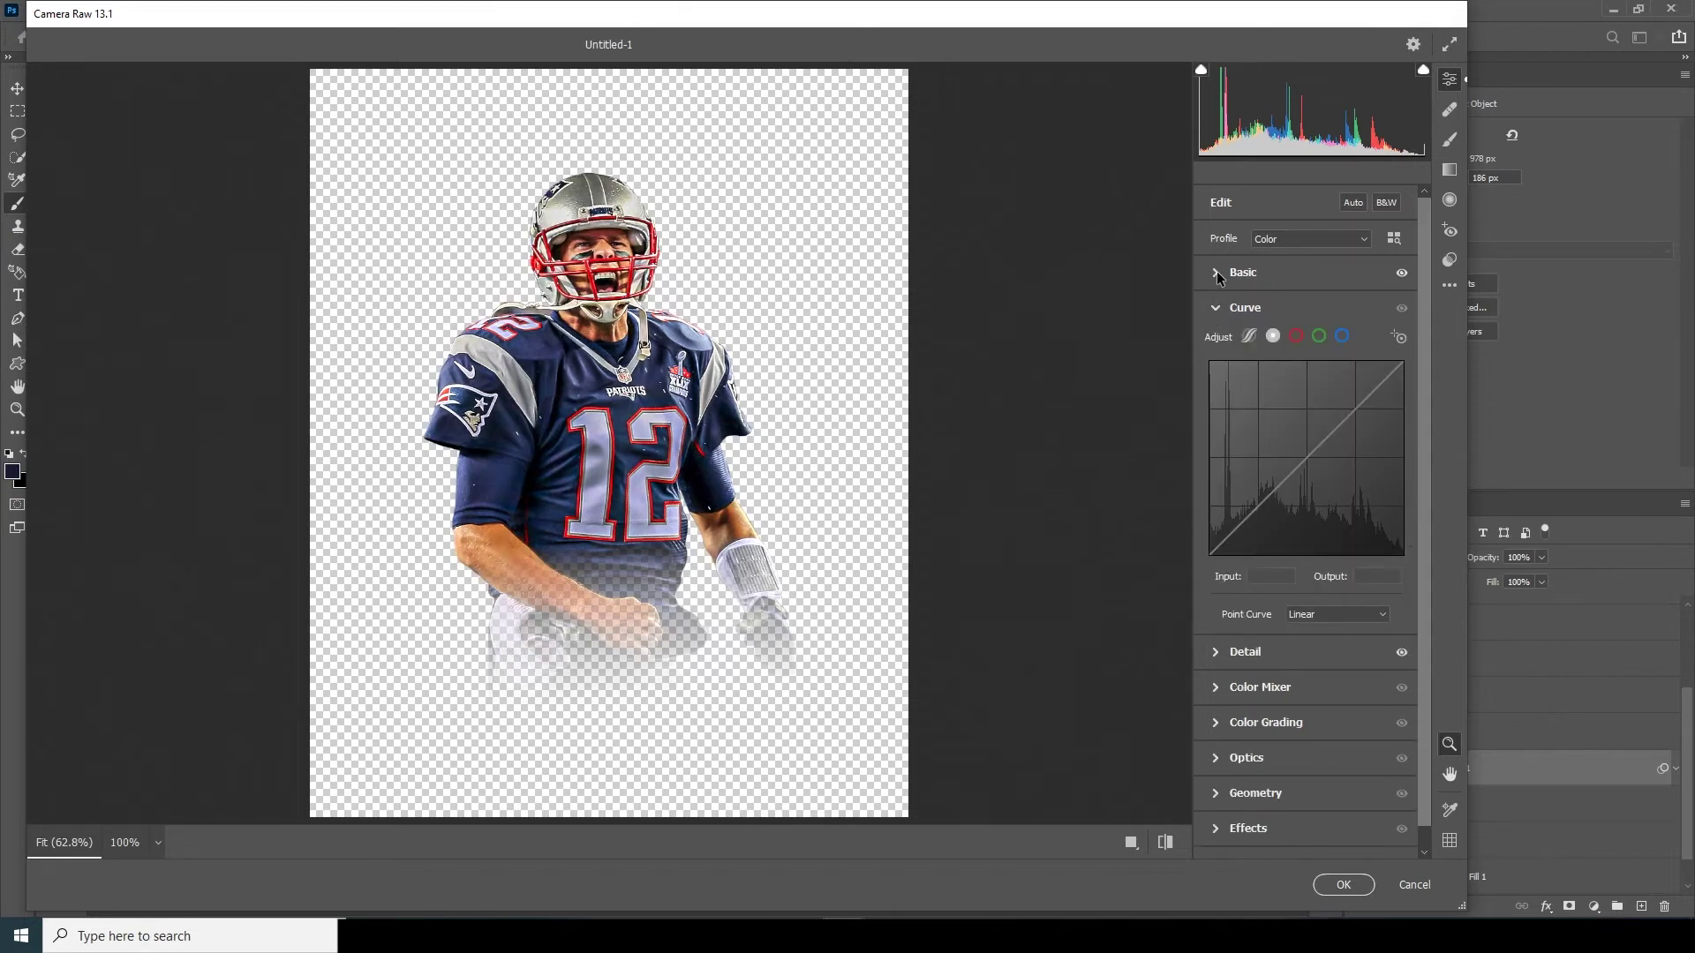
click(1217, 272)
click(1245, 686)
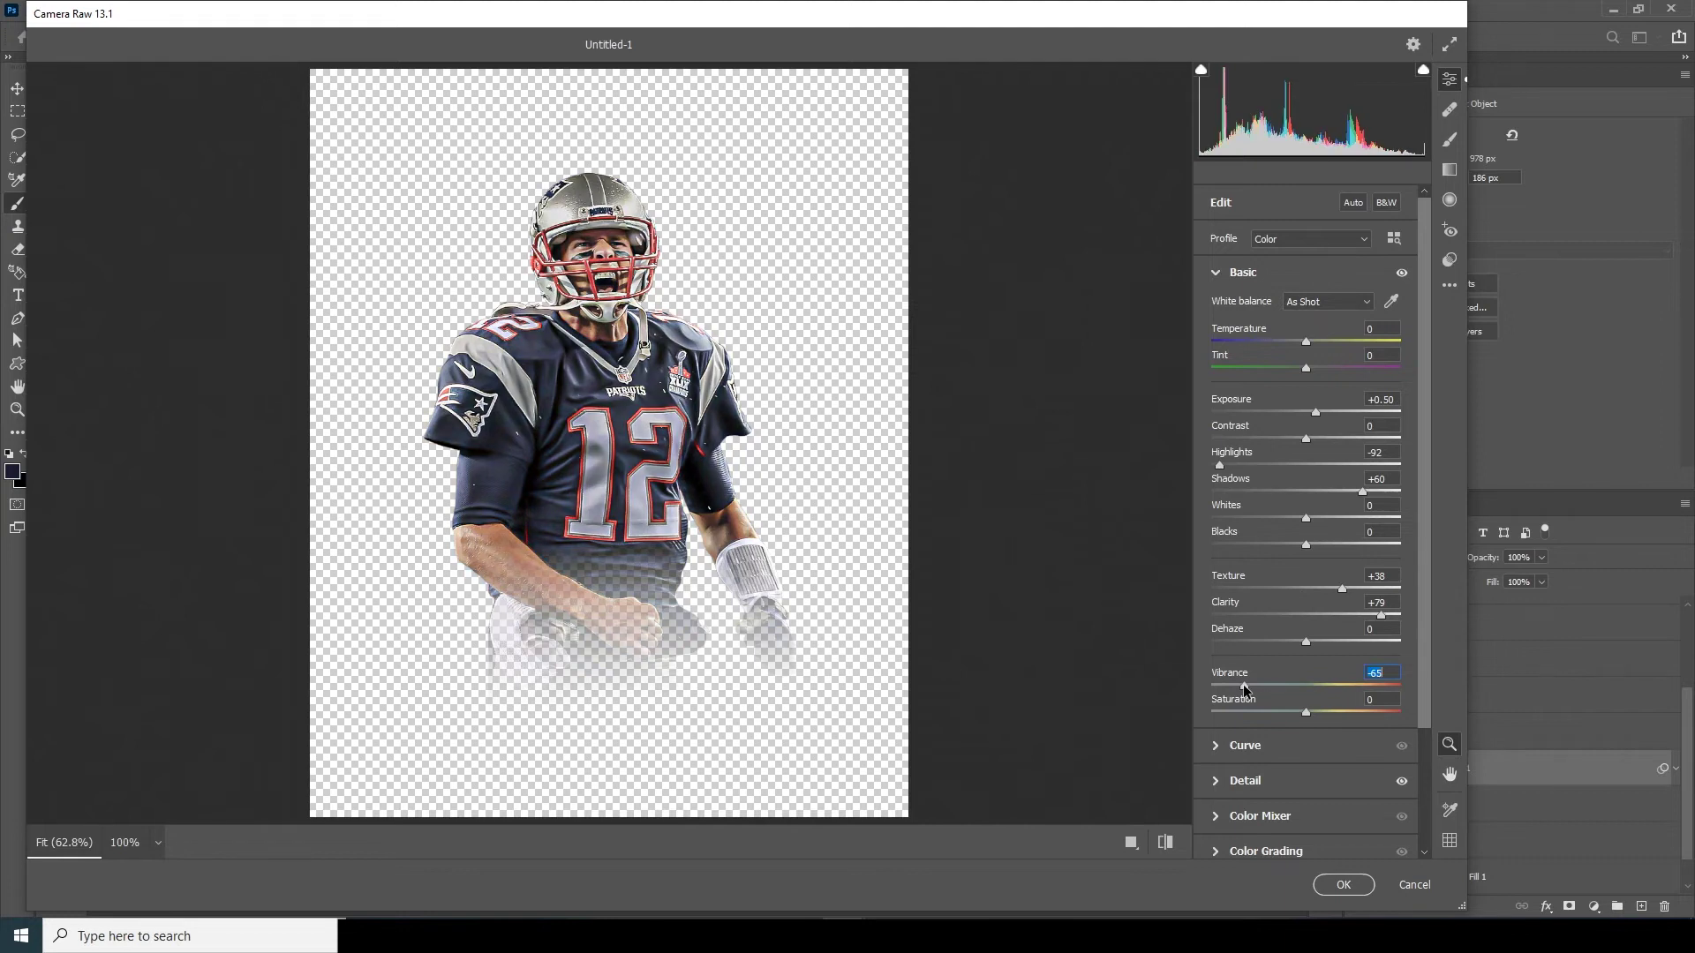
drag(1243, 685, 1259, 687)
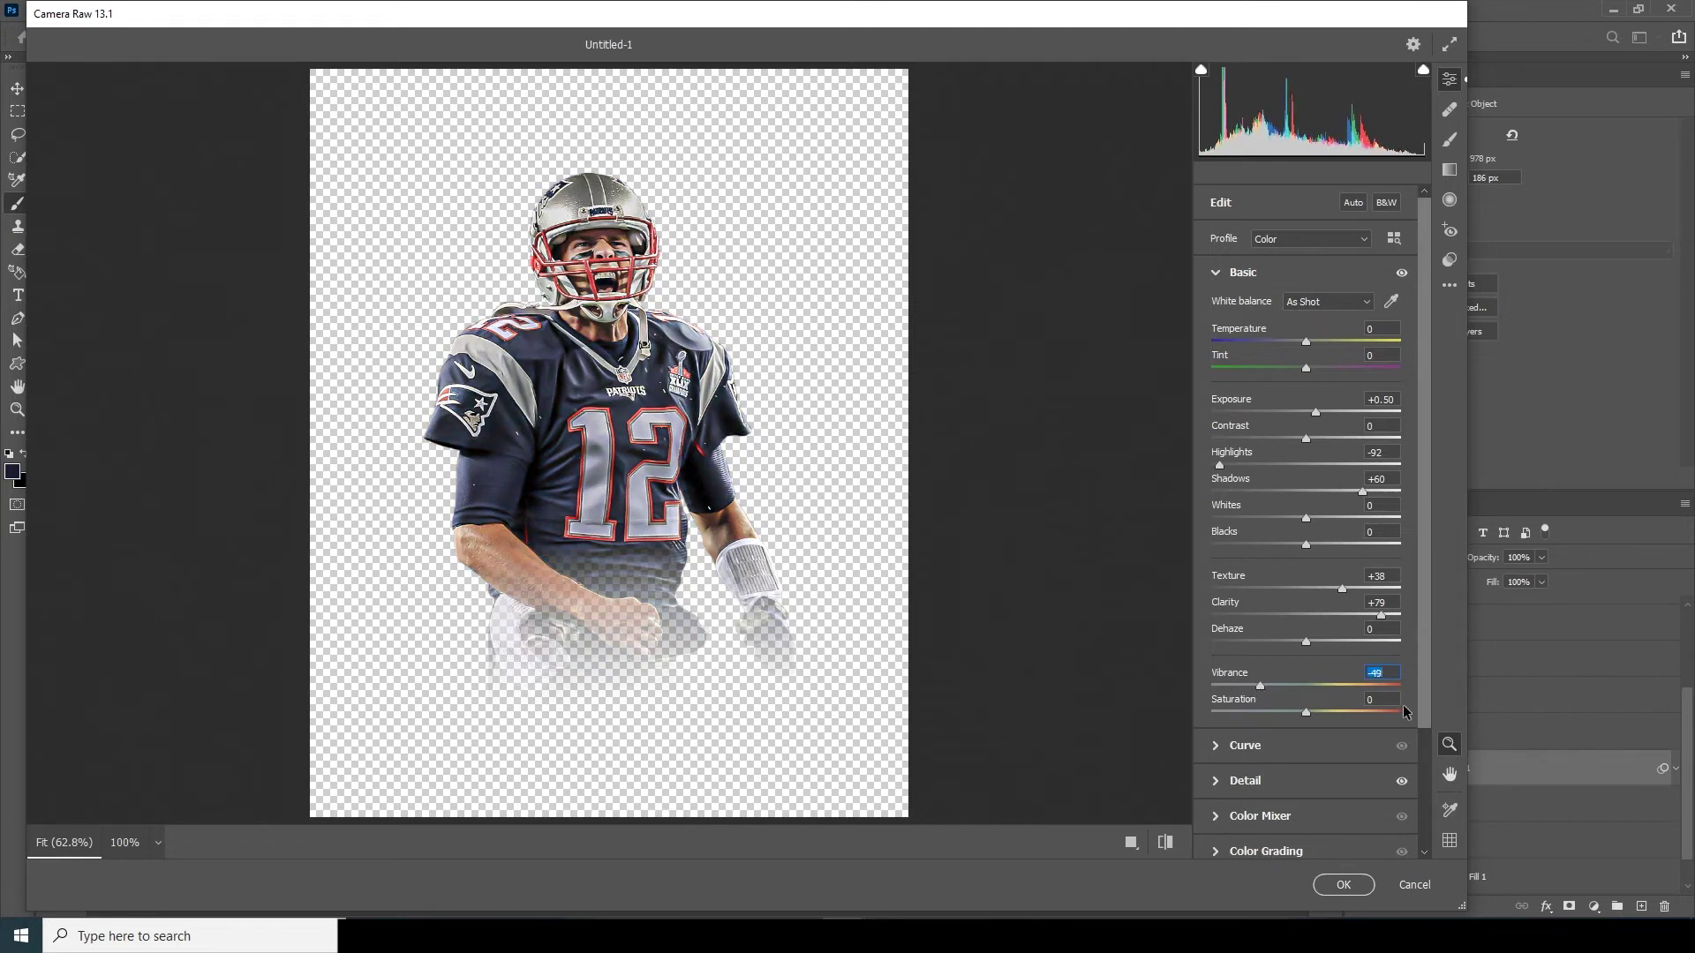
Step: Set the Color Mixer saturation to -83 for Oranges and -66 for Yellows
scroll(1425, 720, down, 3)
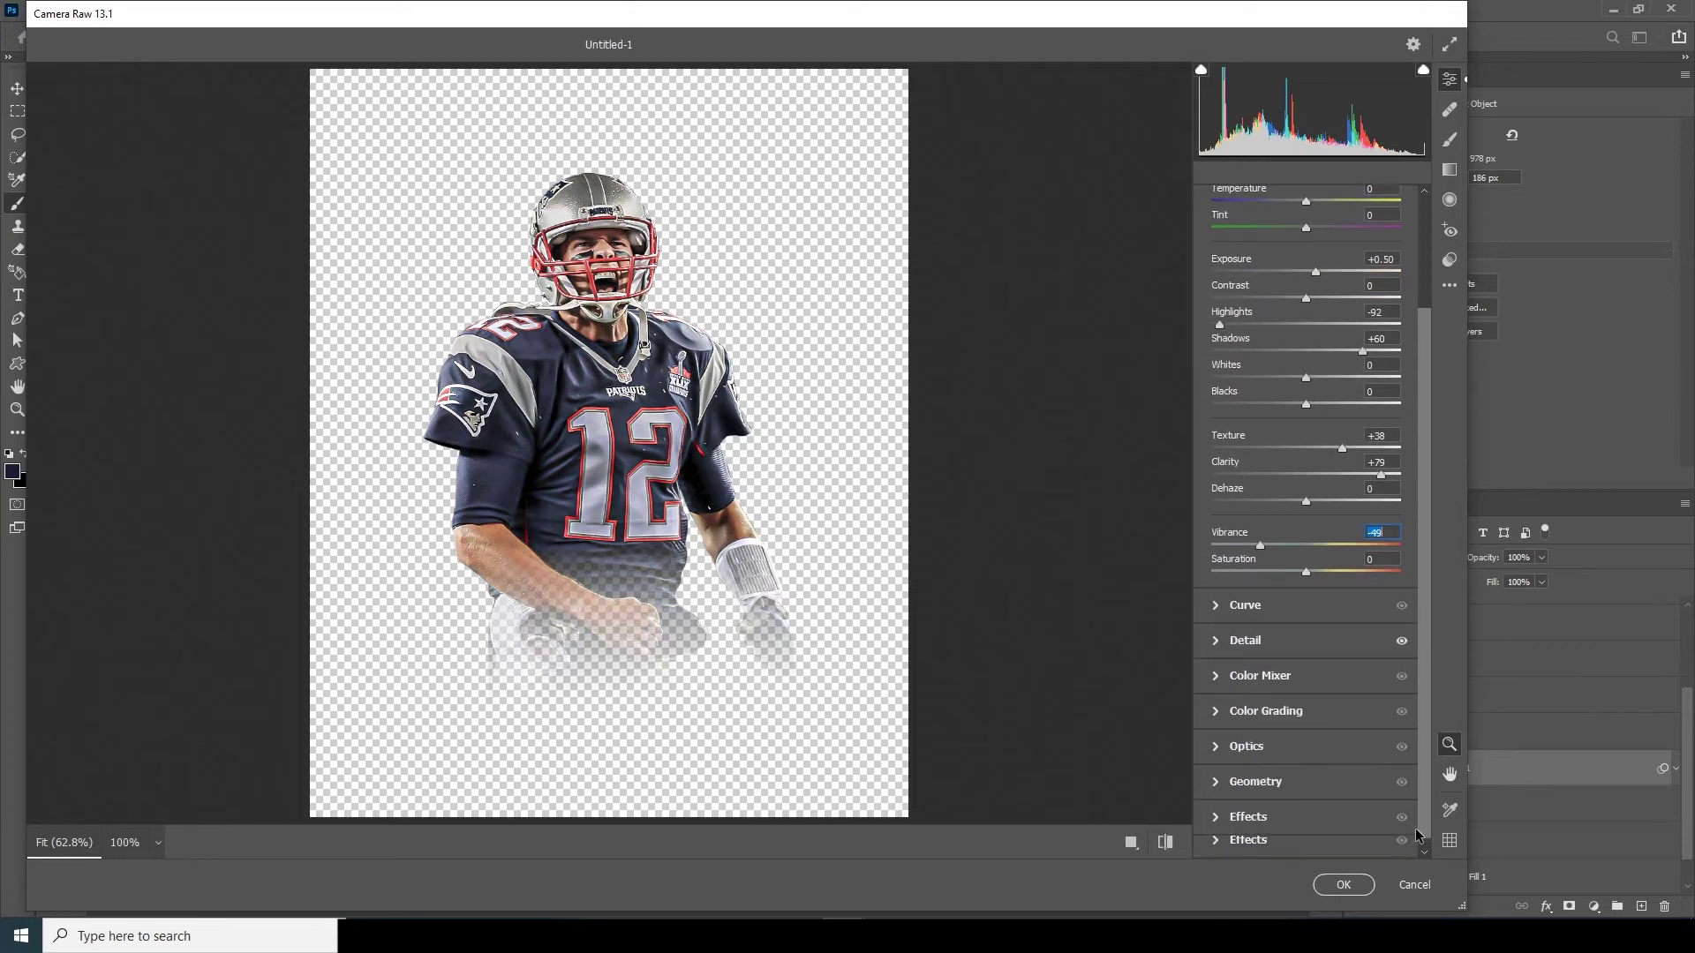
click(1218, 669)
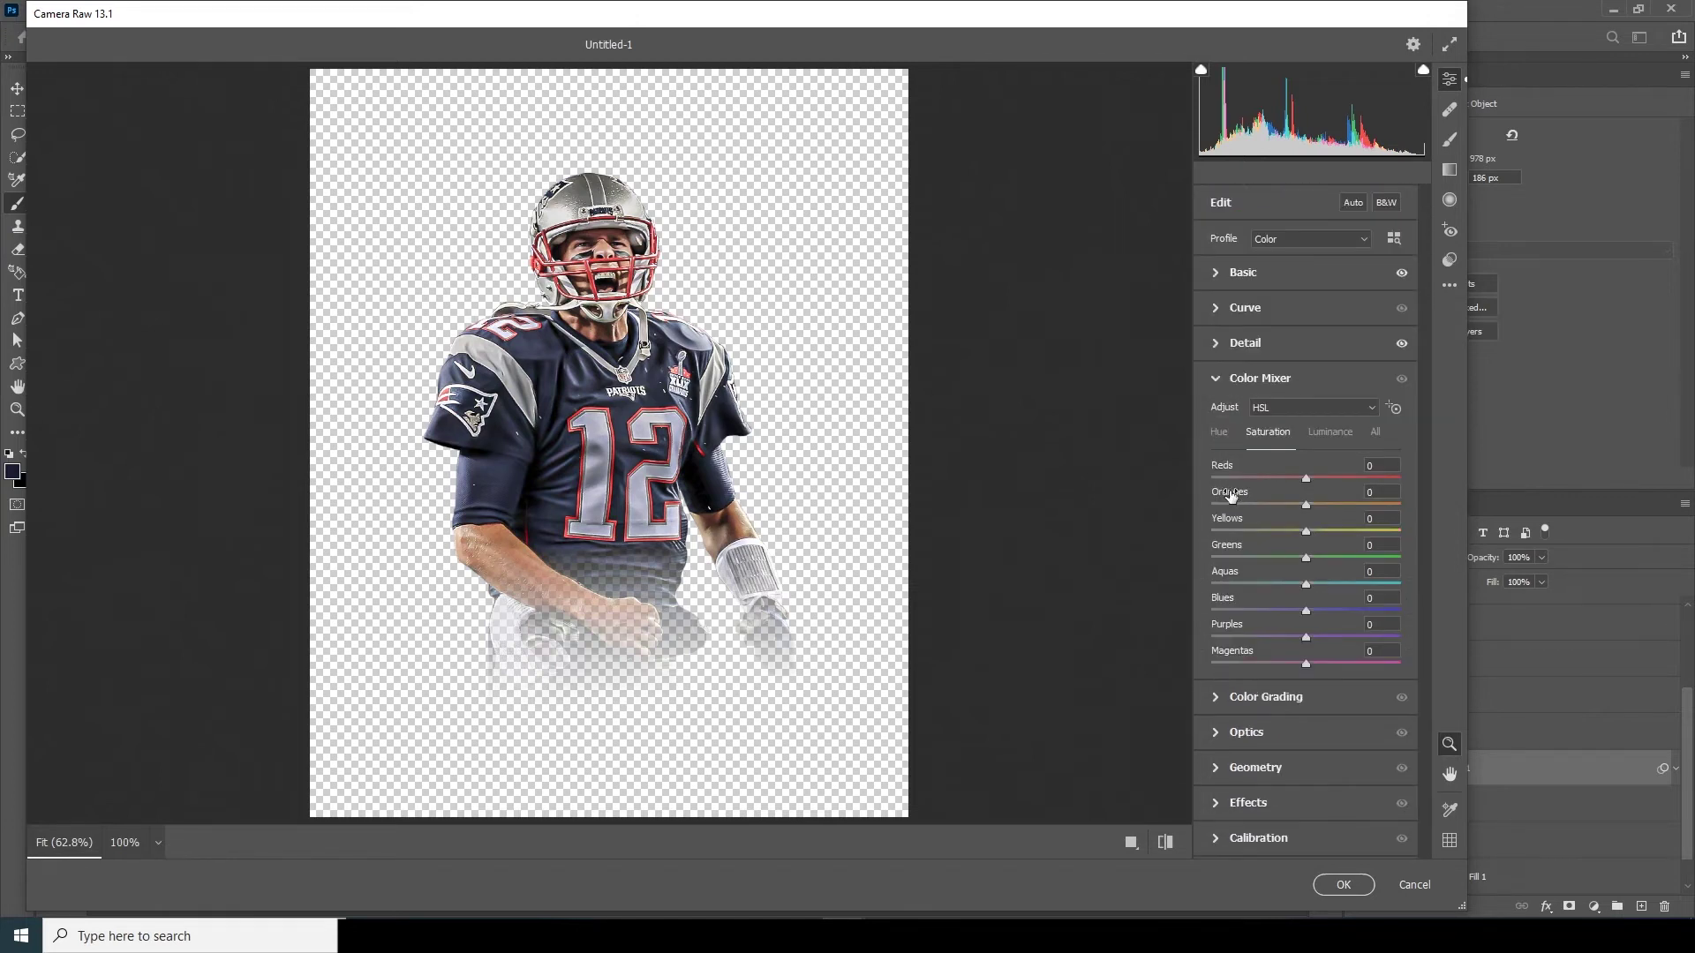
click(1223, 510)
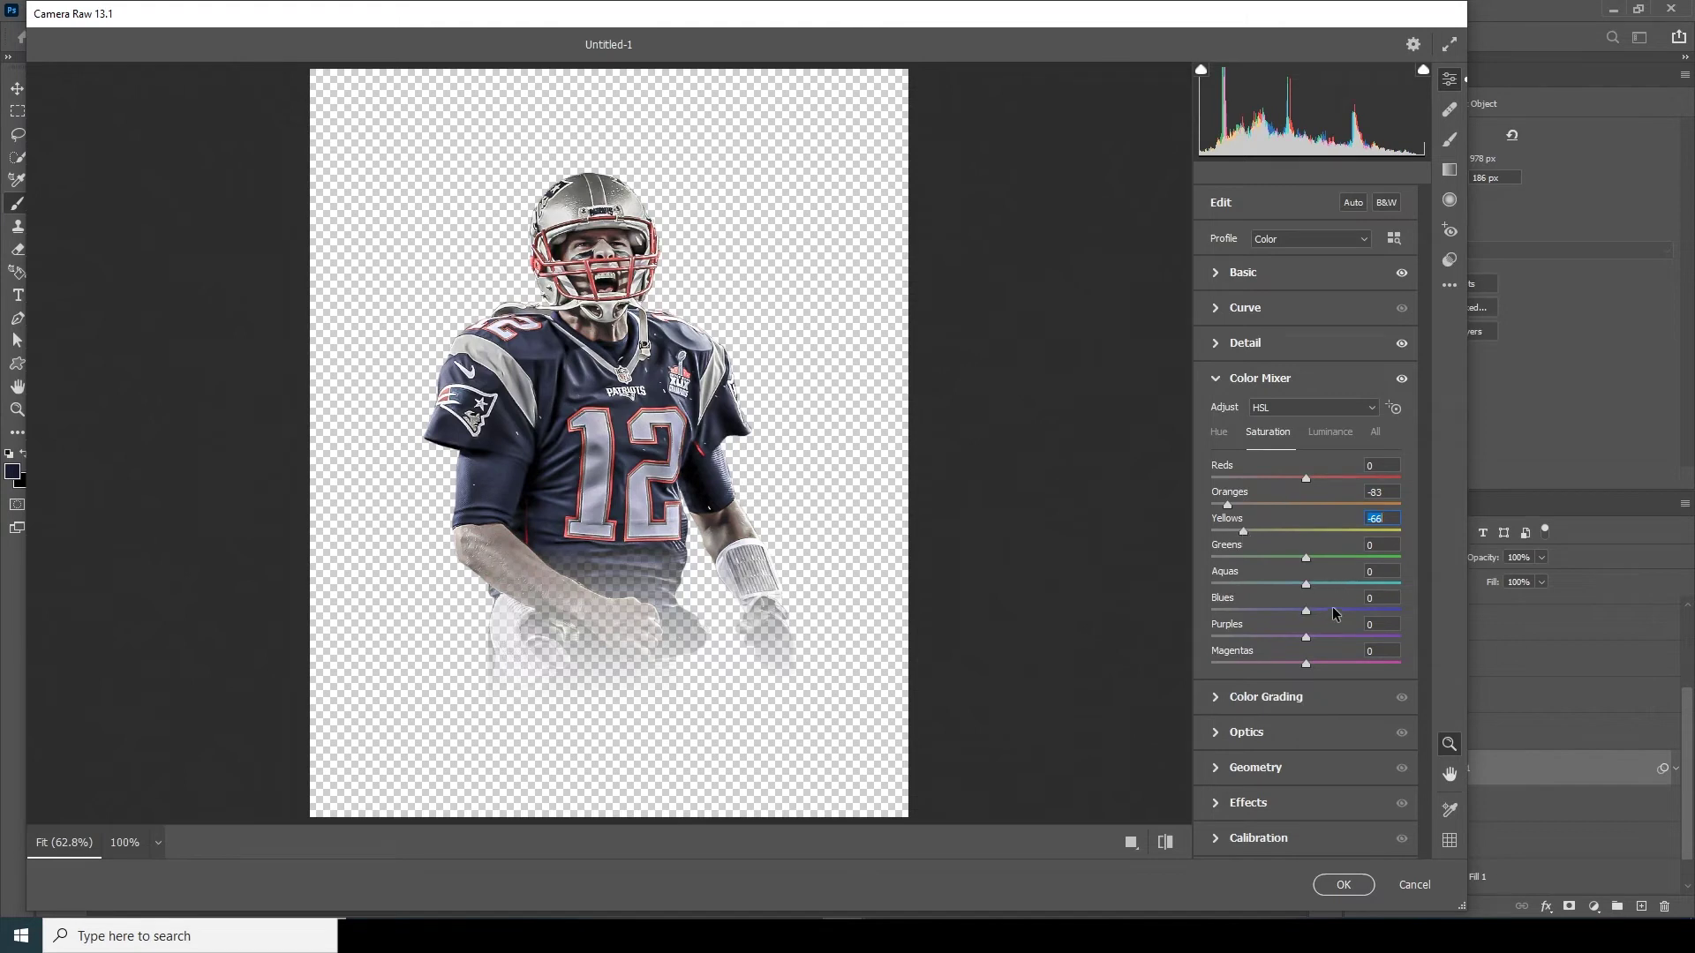
Step: Set the Blues luminance to -59 in the Color Mixer and apply the Camera Raw Filter
click(1324, 435)
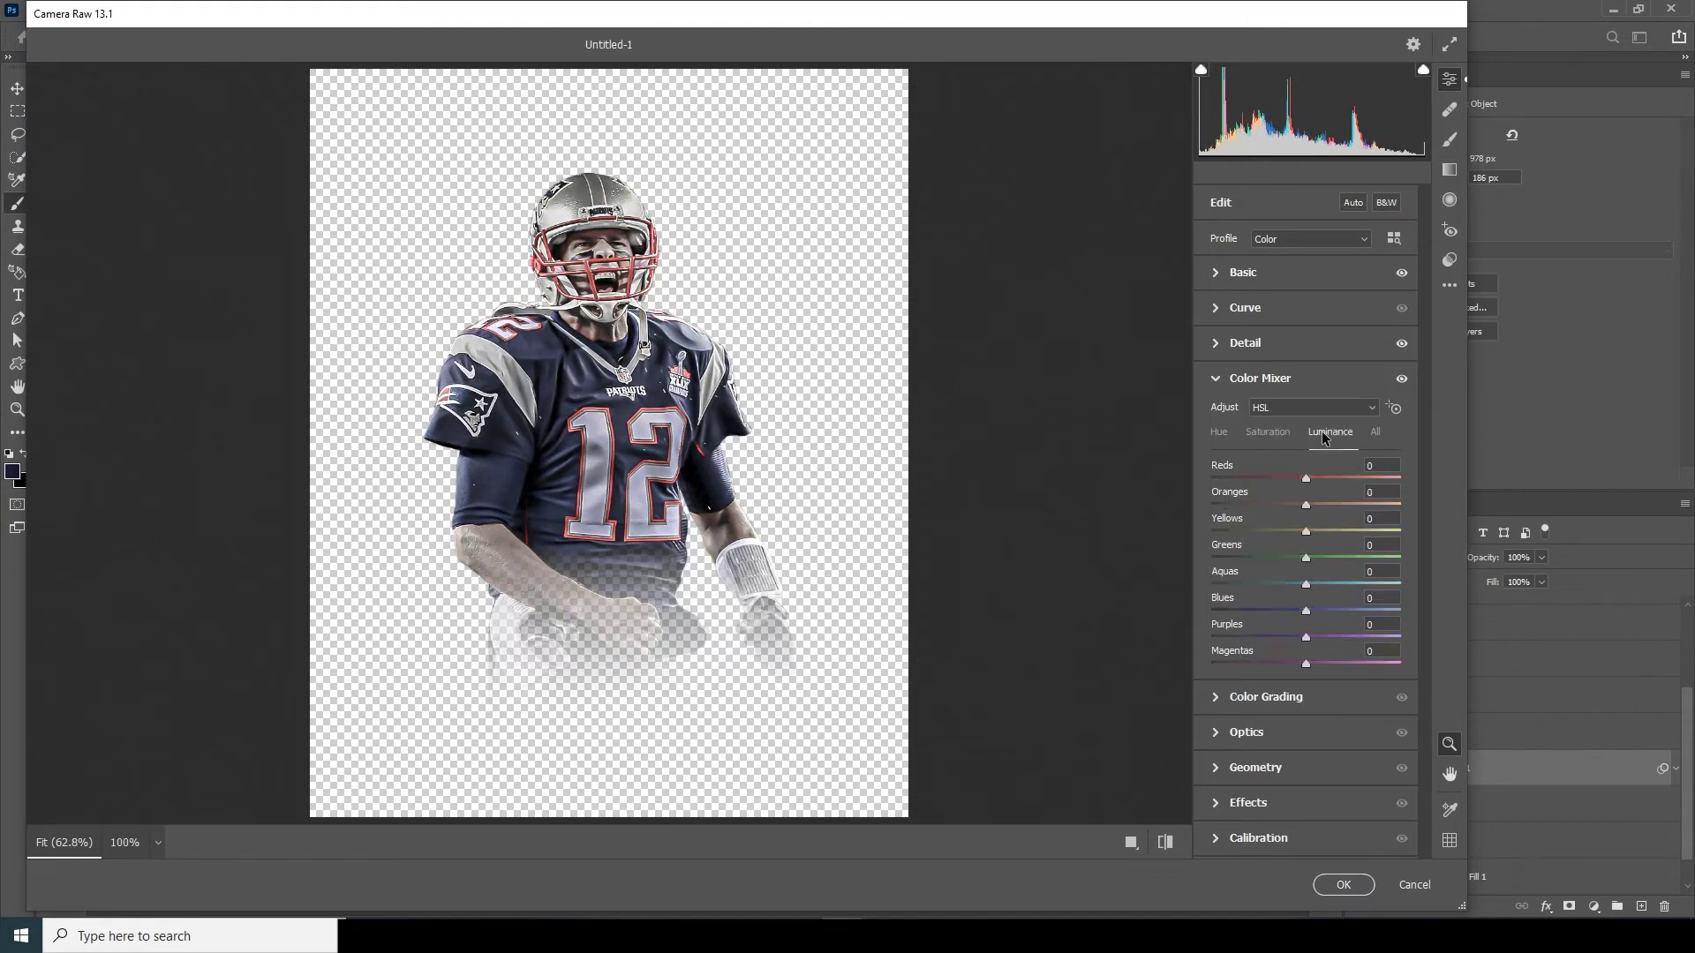
click(1247, 610)
drag(1246, 614, 1248, 607)
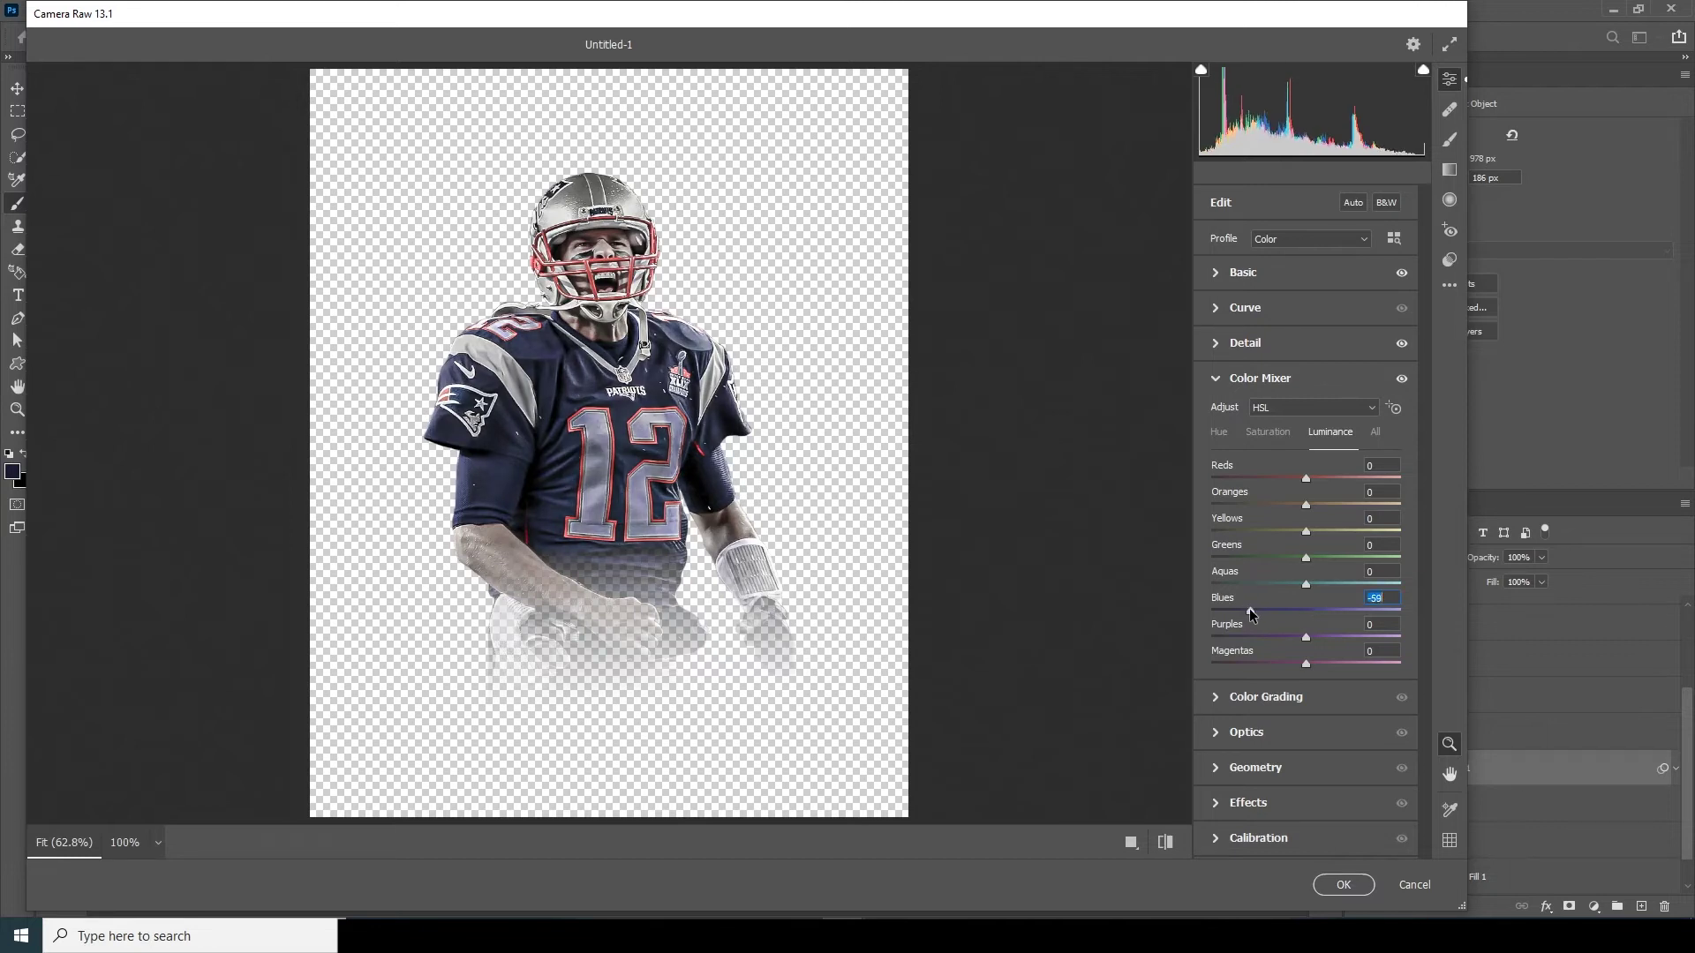
click(1334, 886)
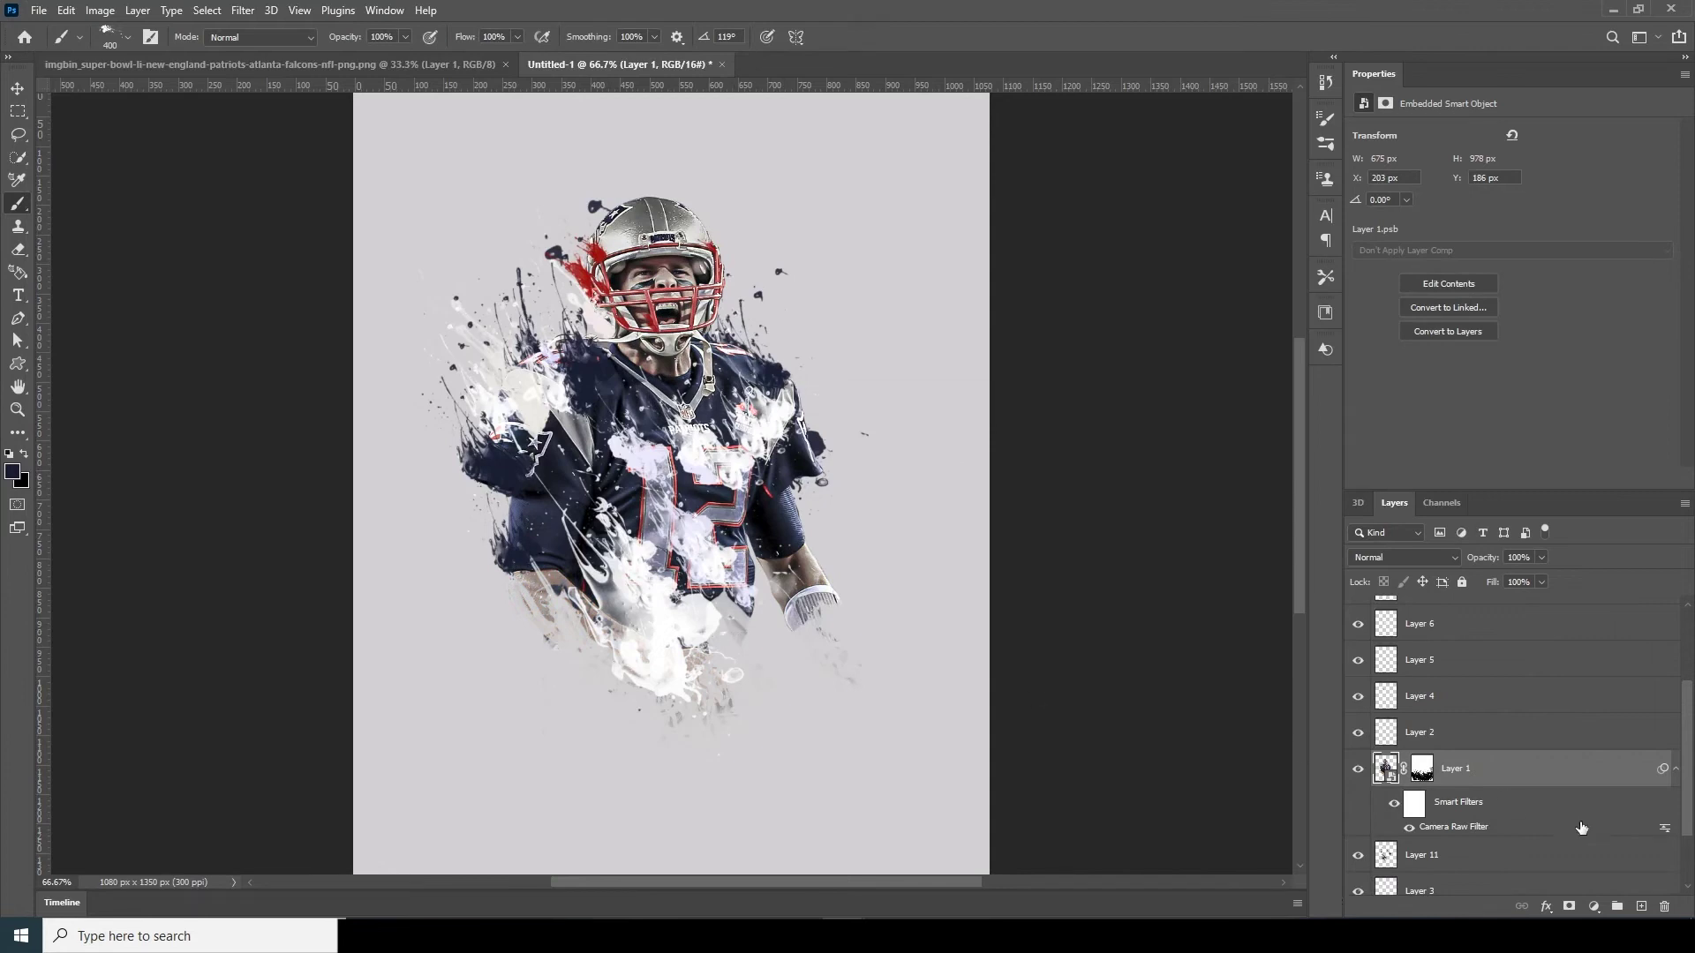
Step: Add a layer directly above Color Fill 1 and stamp a dark navy splatter behind the player's waist
click(1386, 858)
drag(1692, 797, 1692, 881)
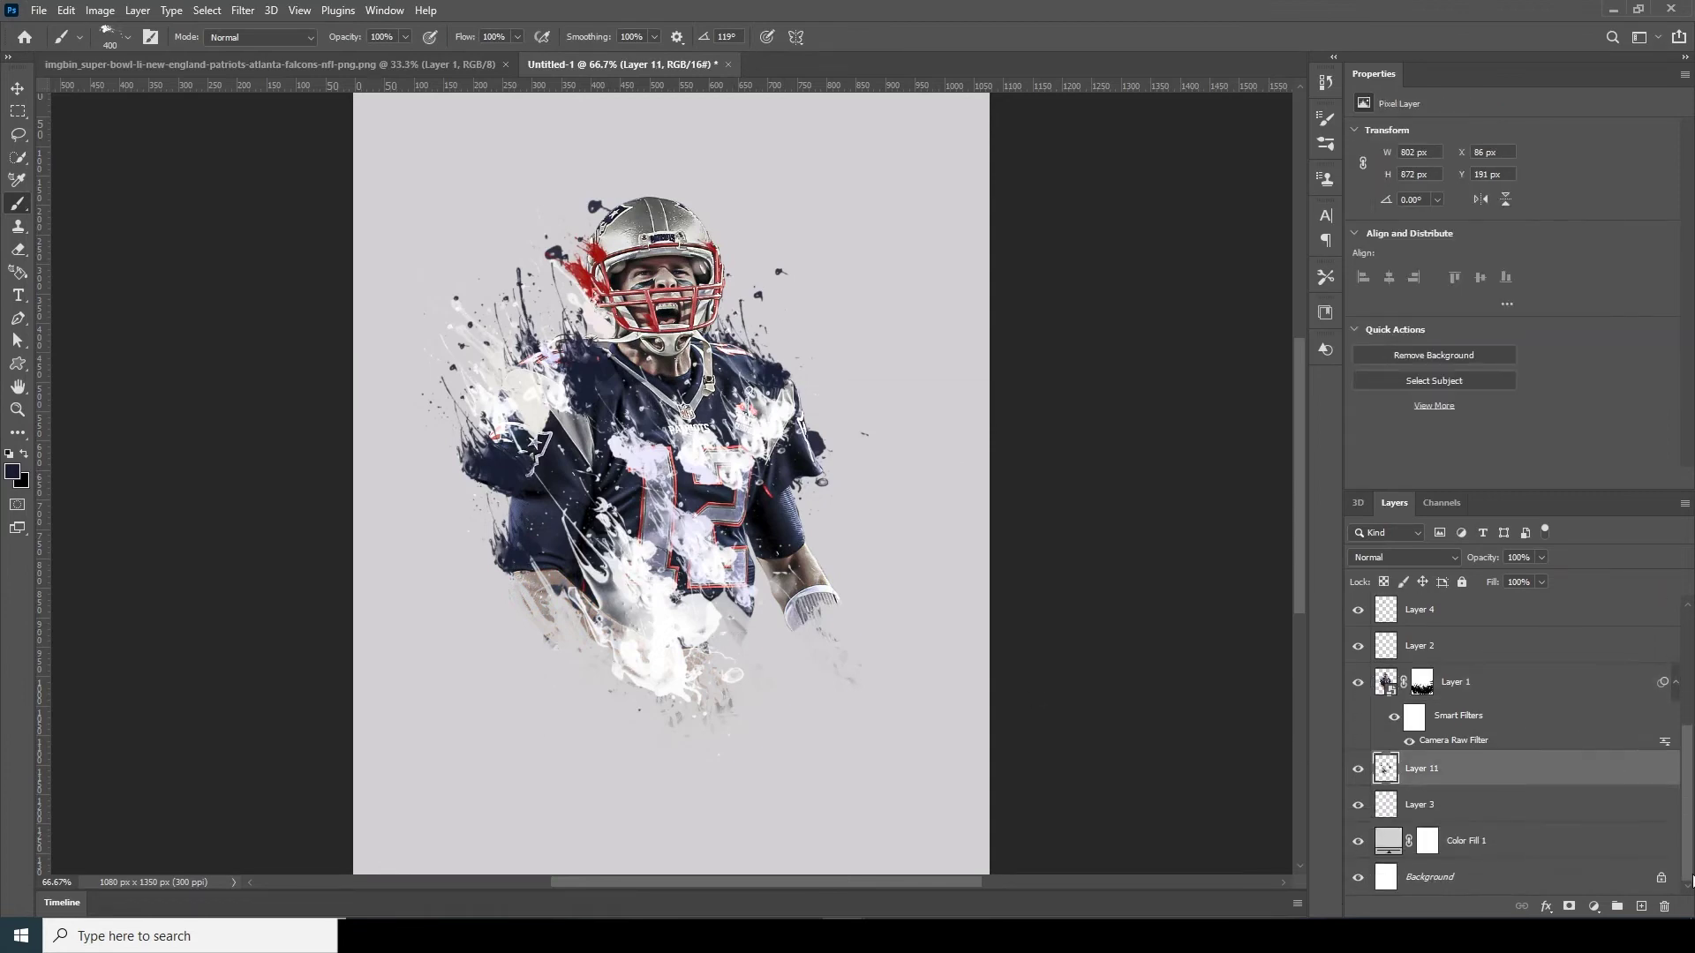
click(1390, 841)
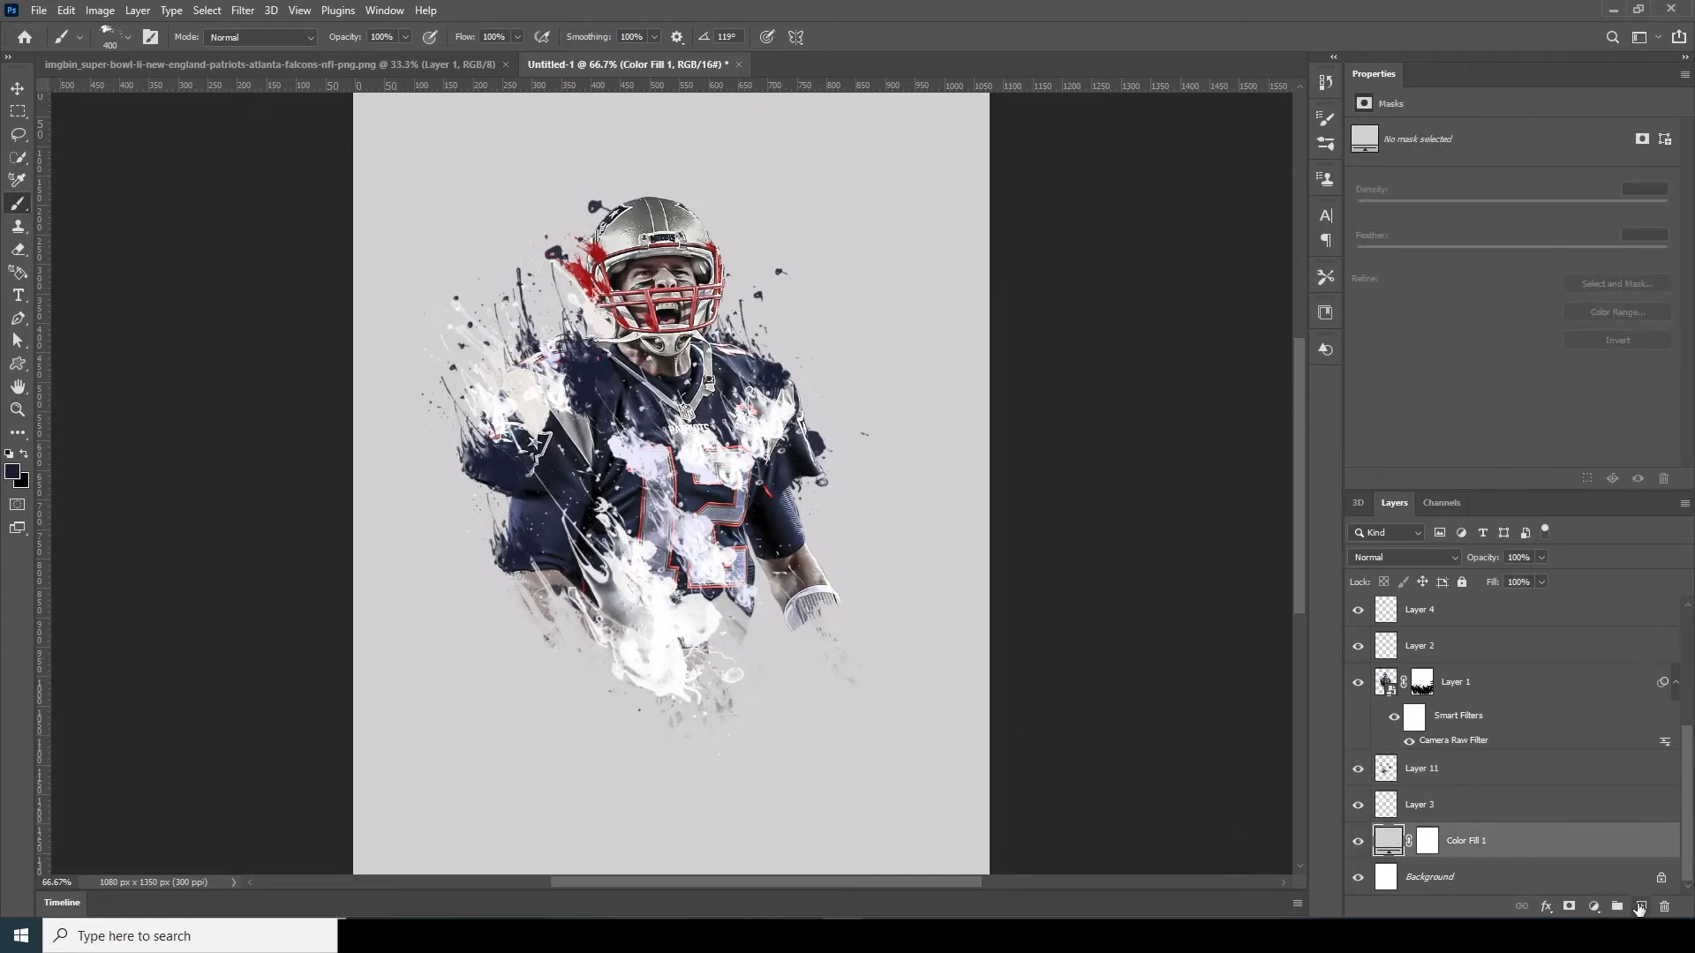
click(1639, 907)
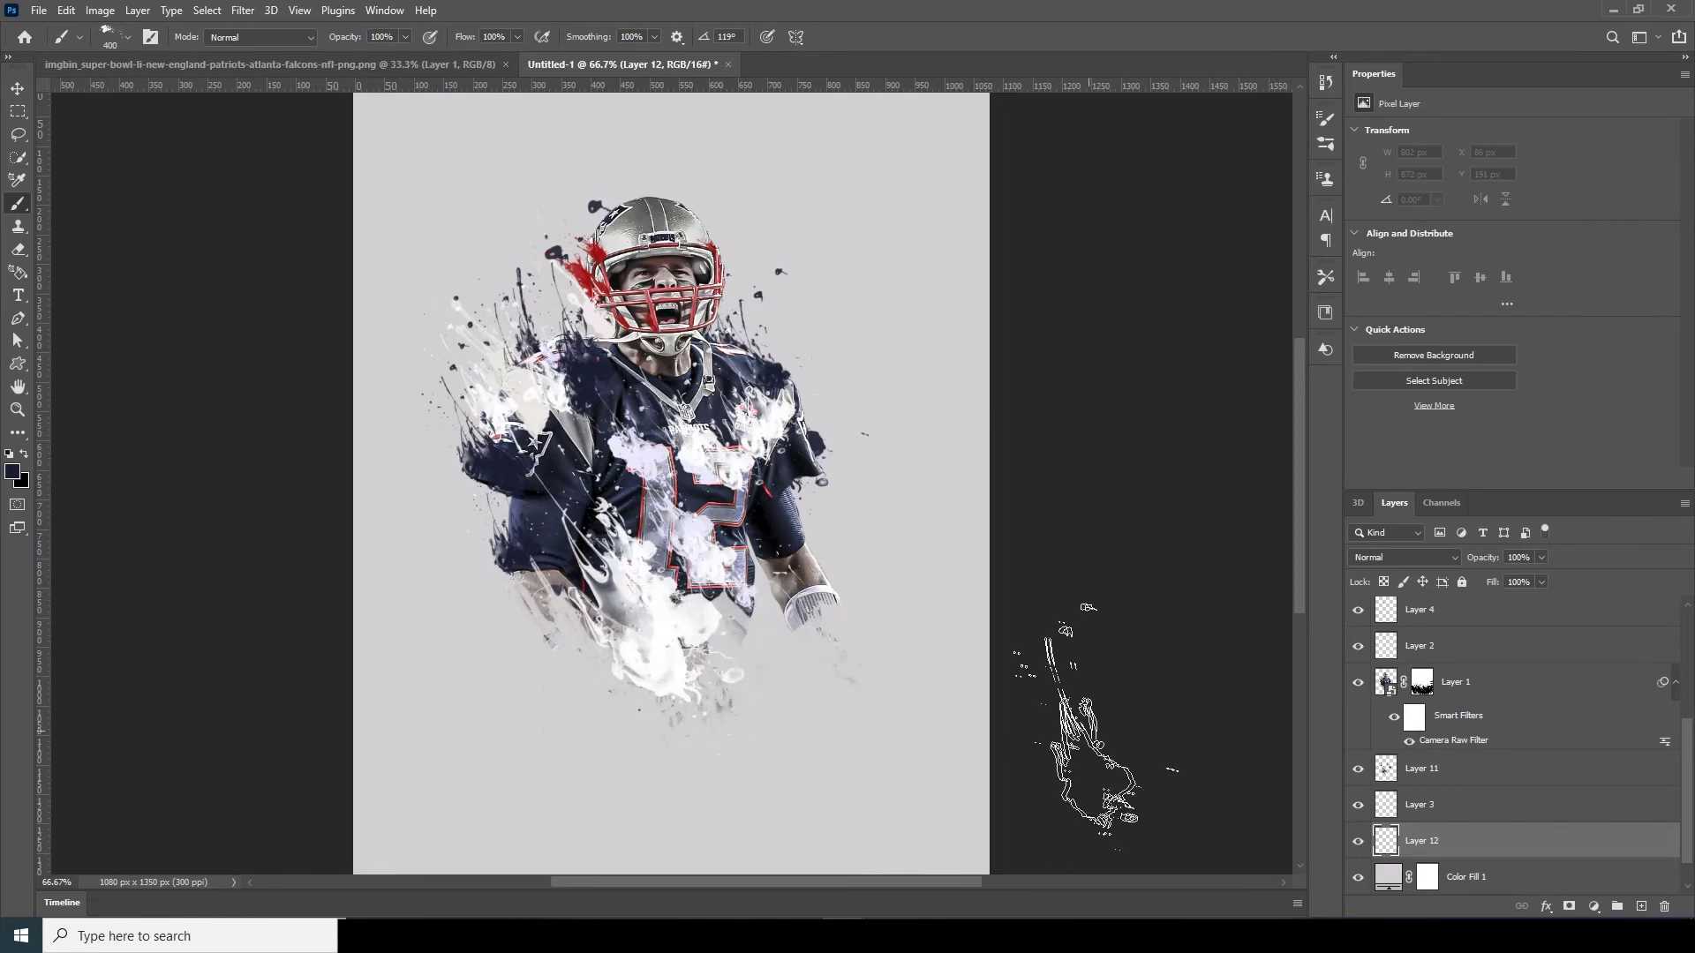
click(702, 612)
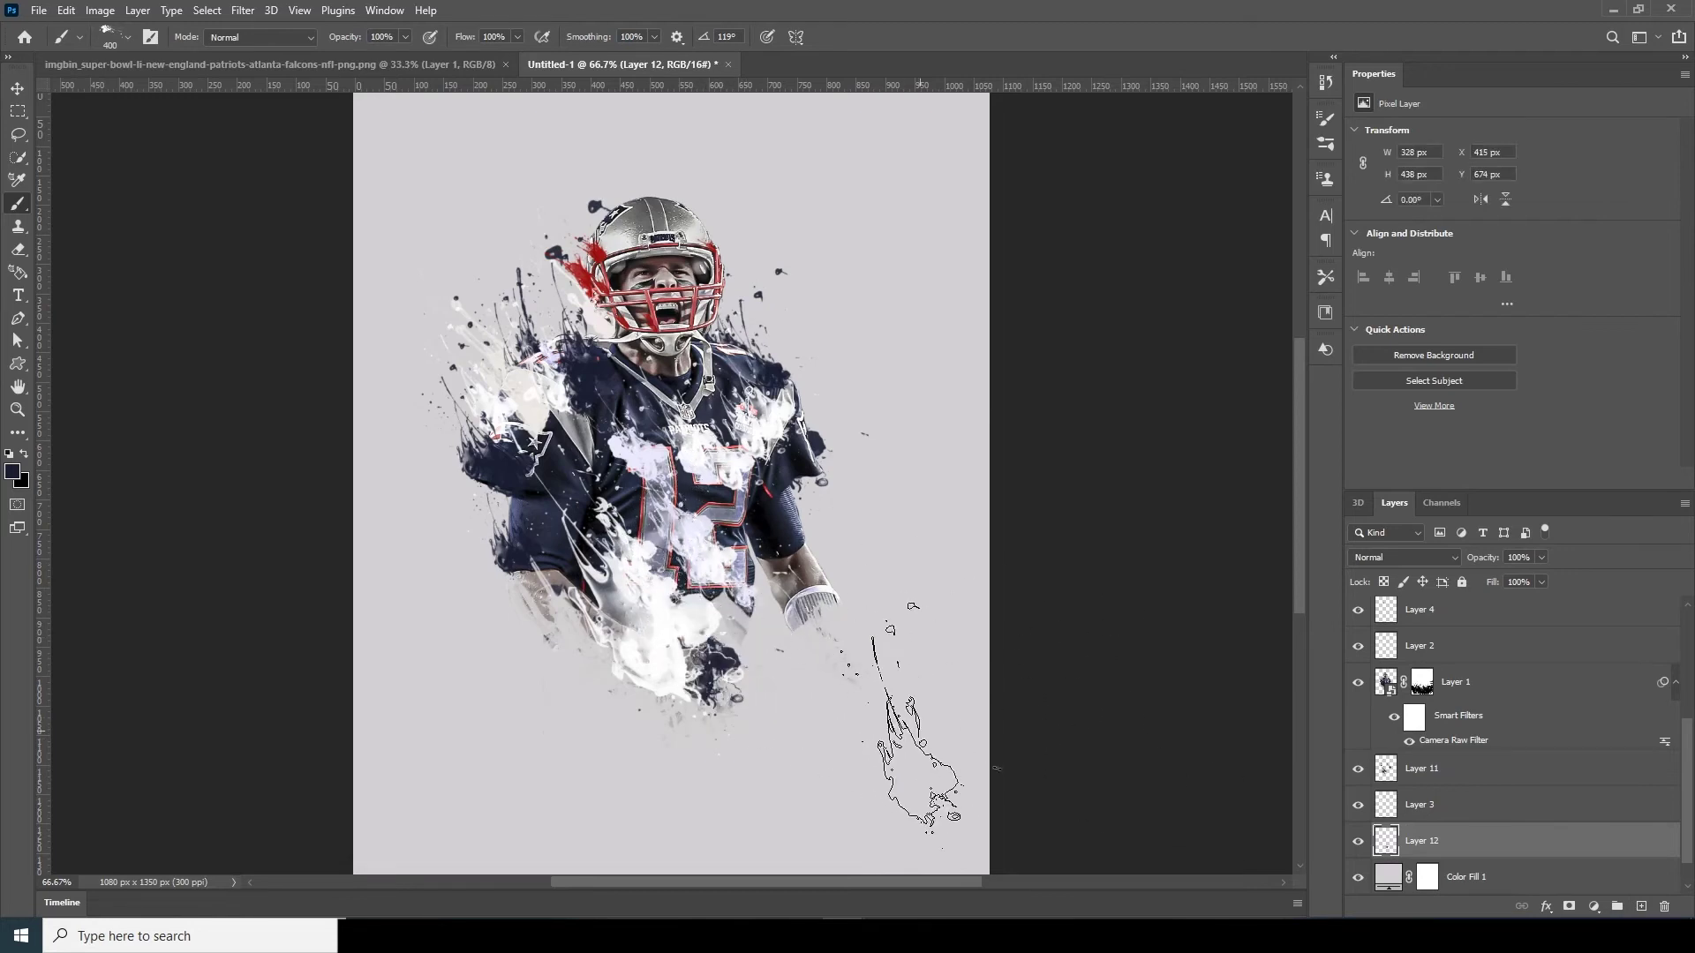
key(ctrl+z)
click(724, 554)
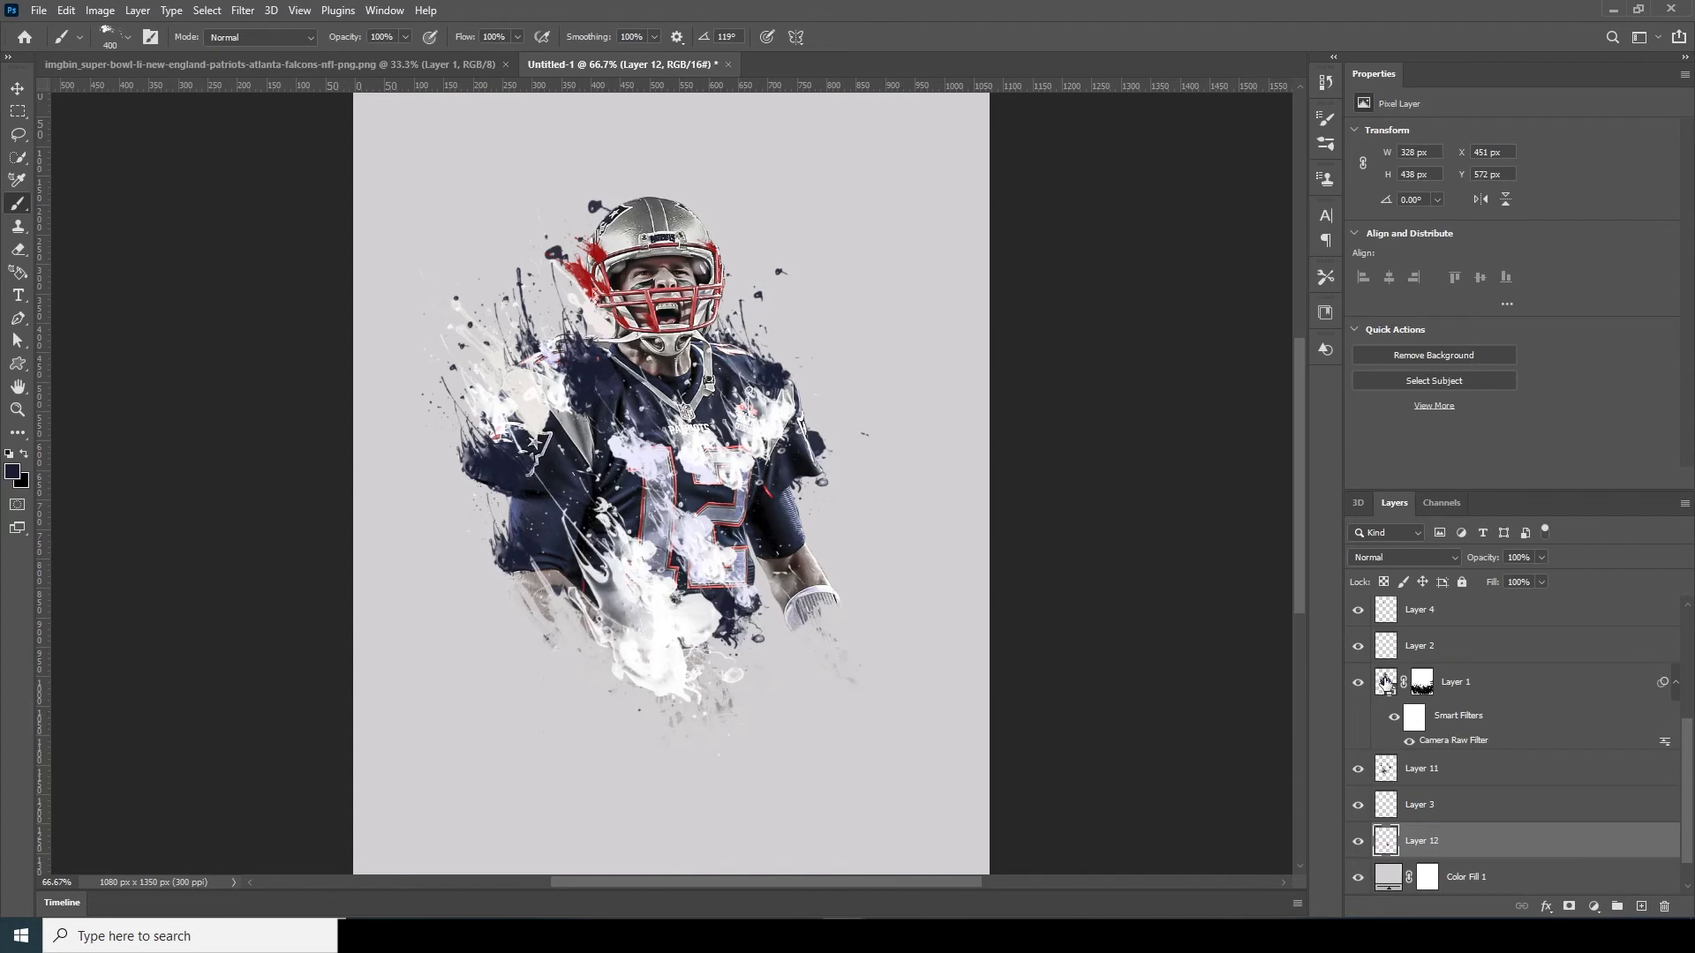
Step: Add a layer above Layer 1 and stamp a navy splatter across the player's torso with the brush at 1200 px
click(1463, 682)
click(1640, 907)
key(bracketright)
key(bracketright)
key(bracketright)
key(bracketright)
key(bracketright)
key(bracketright)
key(bracketright)
key(bracketright)
click(647, 460)
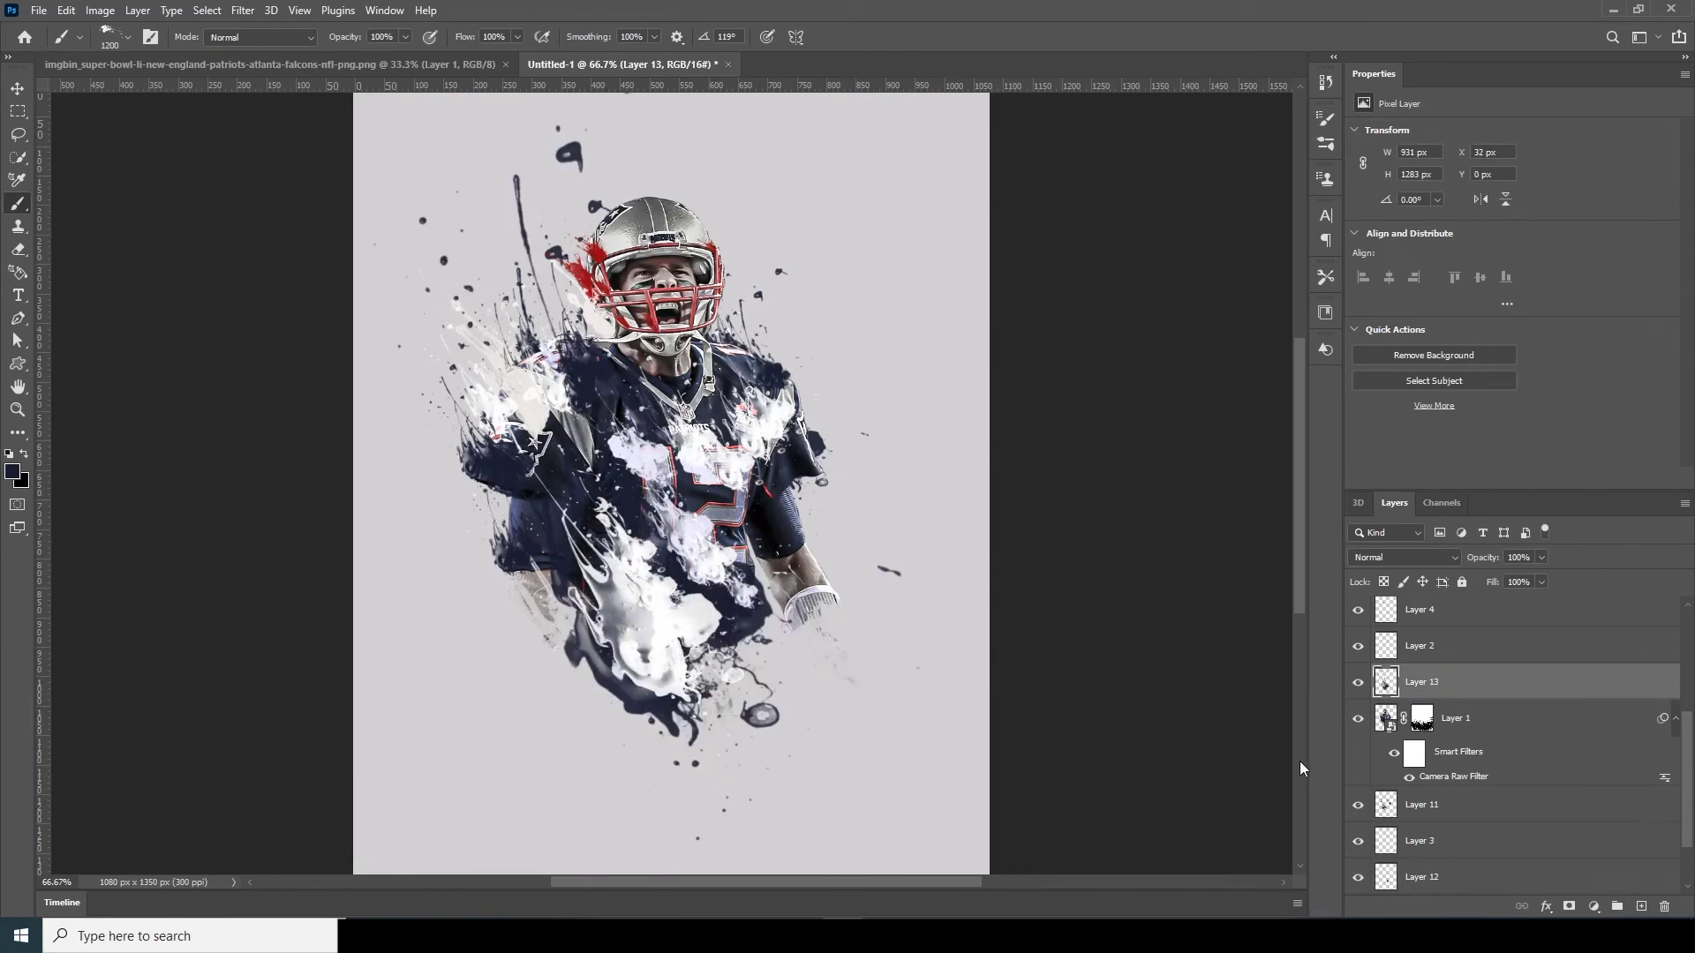
Step: Copy the wrinkled texture from 13.jpg into the poster and place its layer directly above Color Fill 1
key(ctrl+minus)
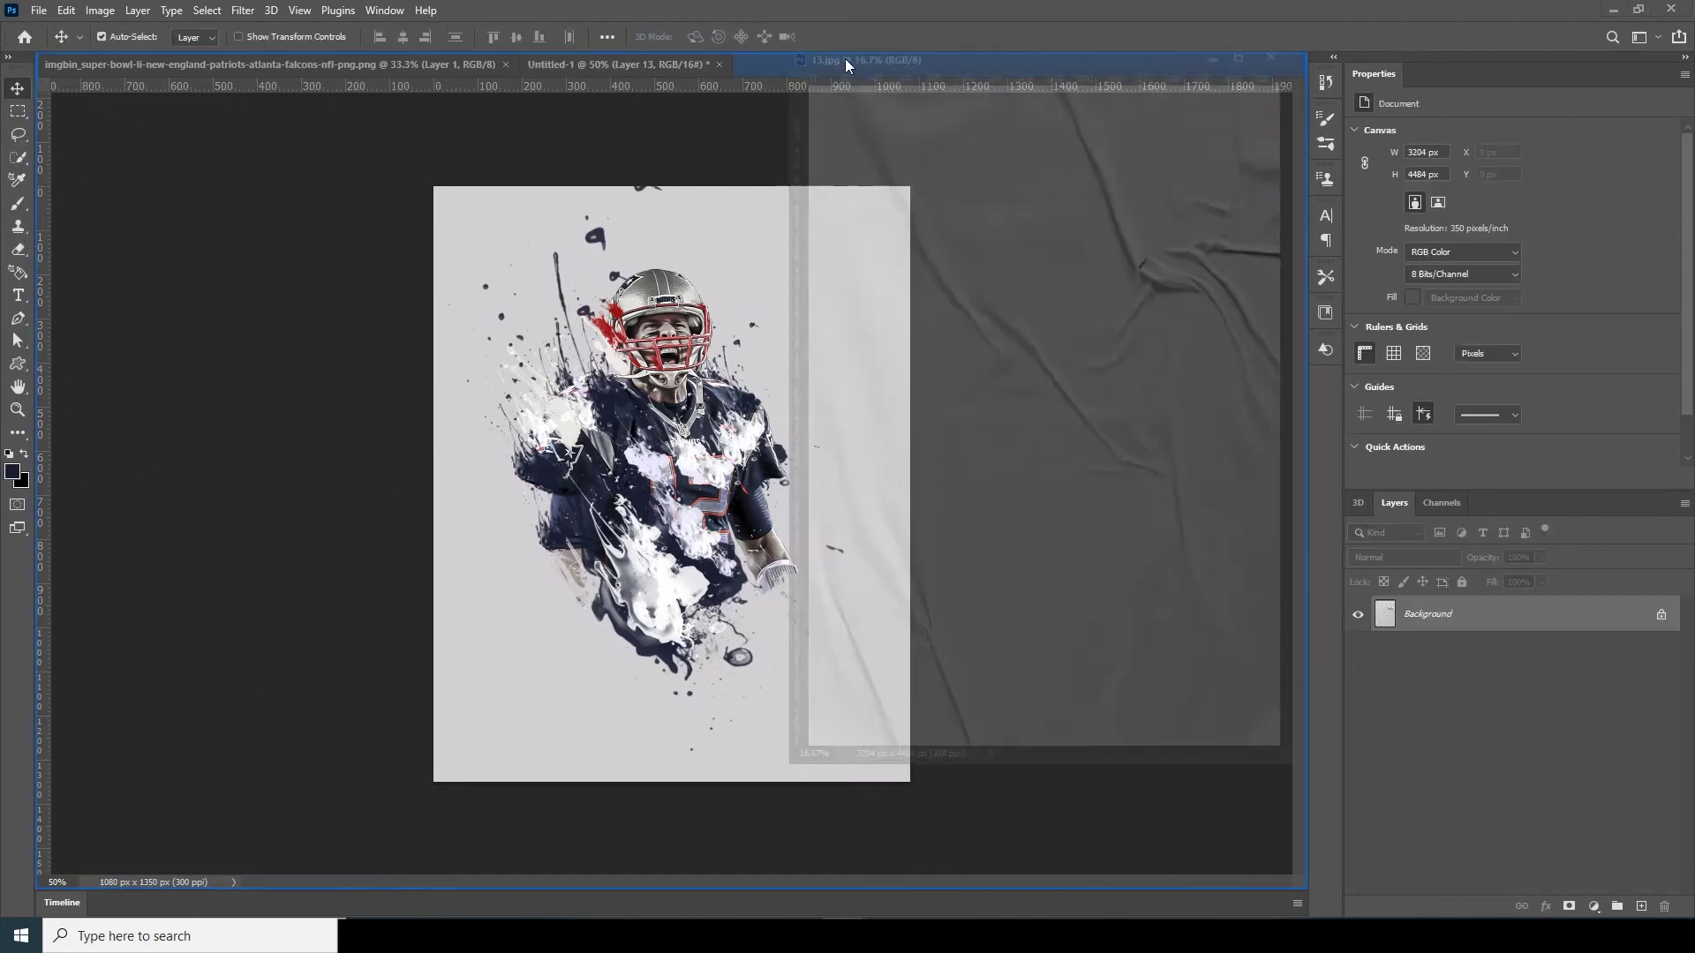
drag(844, 58, 843, 62)
drag(807, 246, 565, 69)
drag(671, 340, 670, 341)
click(829, 363)
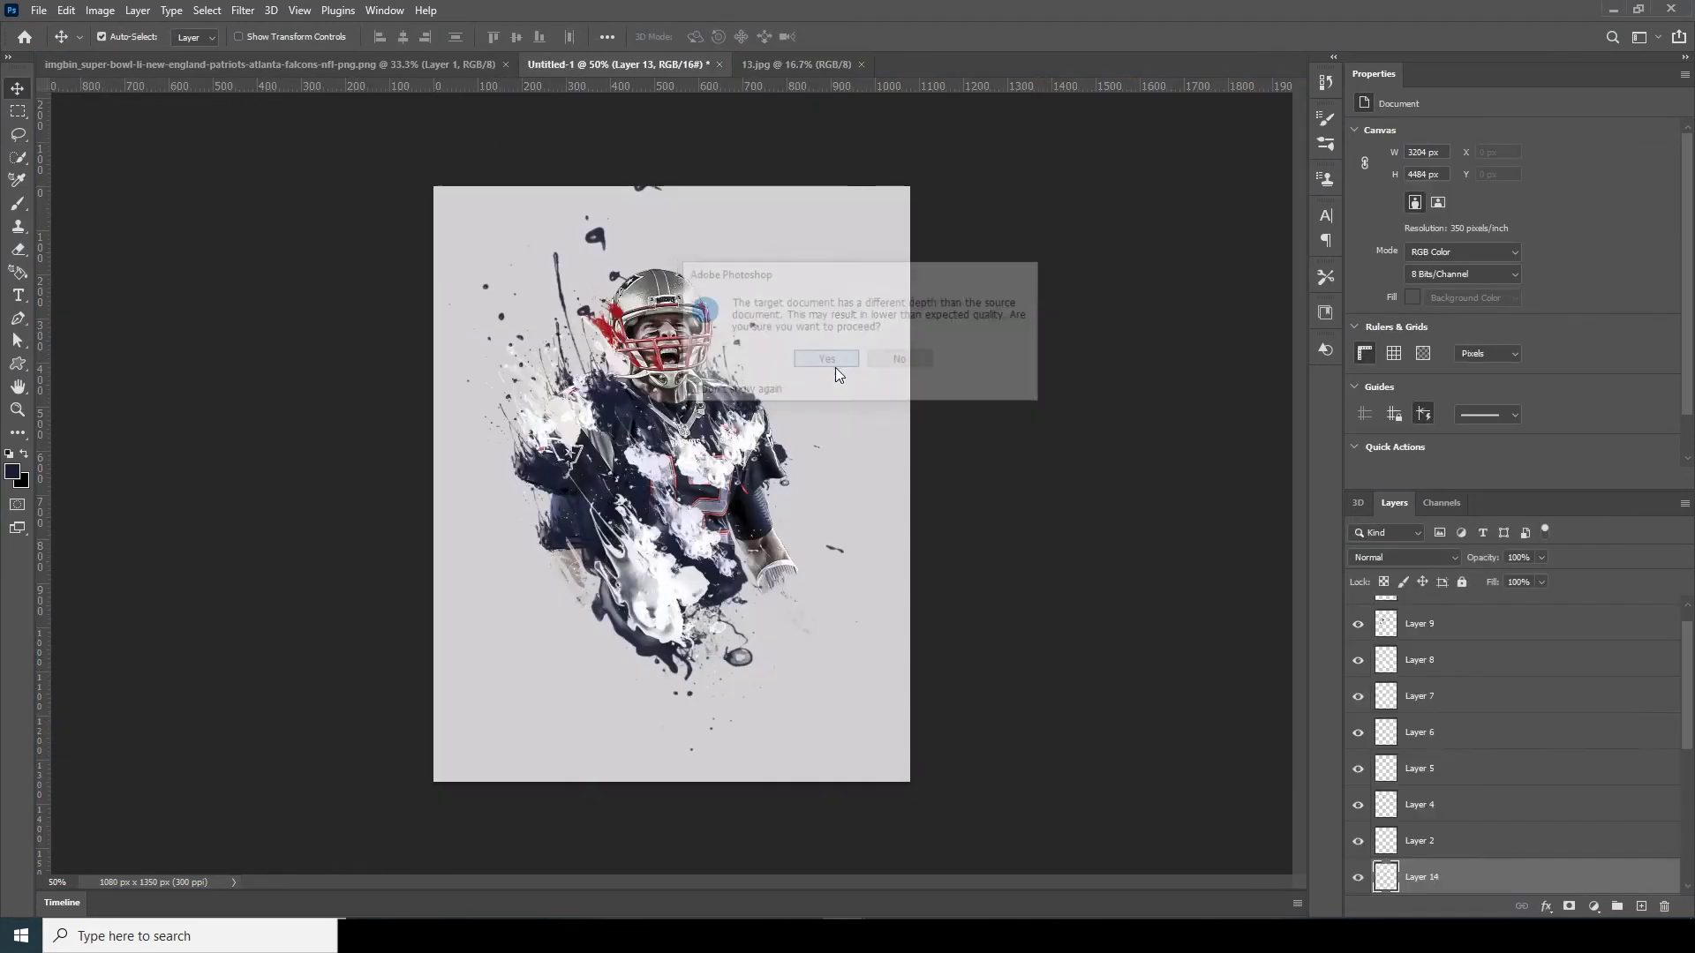
drag(1689, 725, 1686, 854)
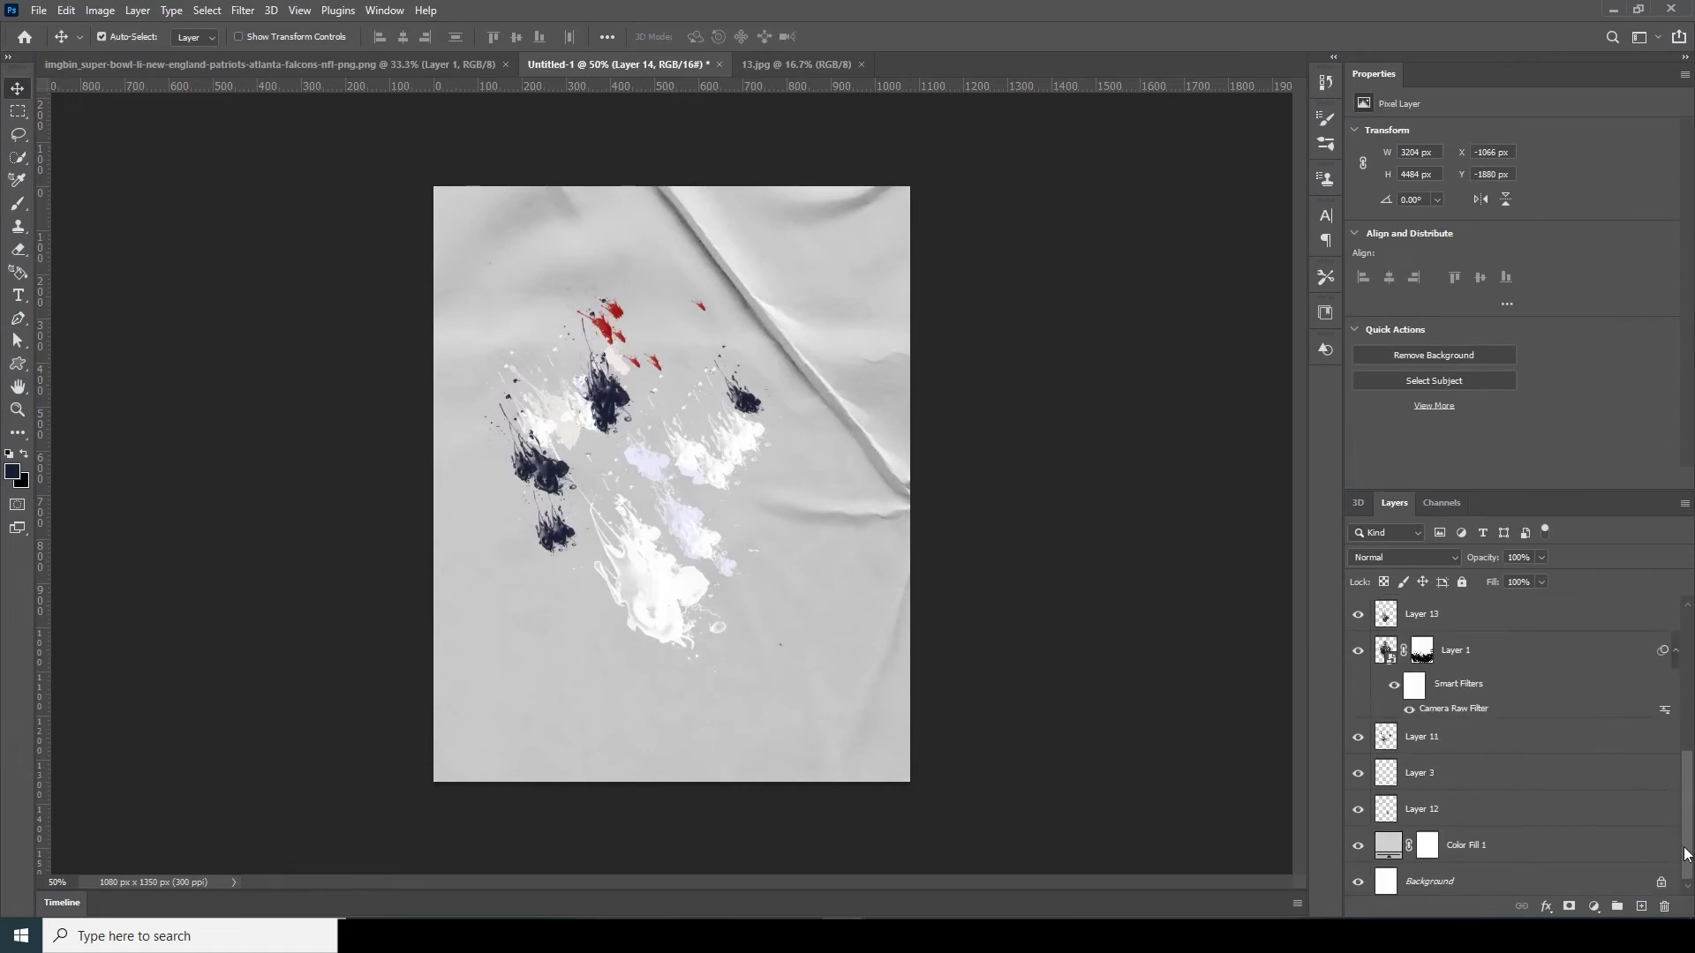
drag(1688, 780, 1685, 758)
drag(1439, 710, 1424, 825)
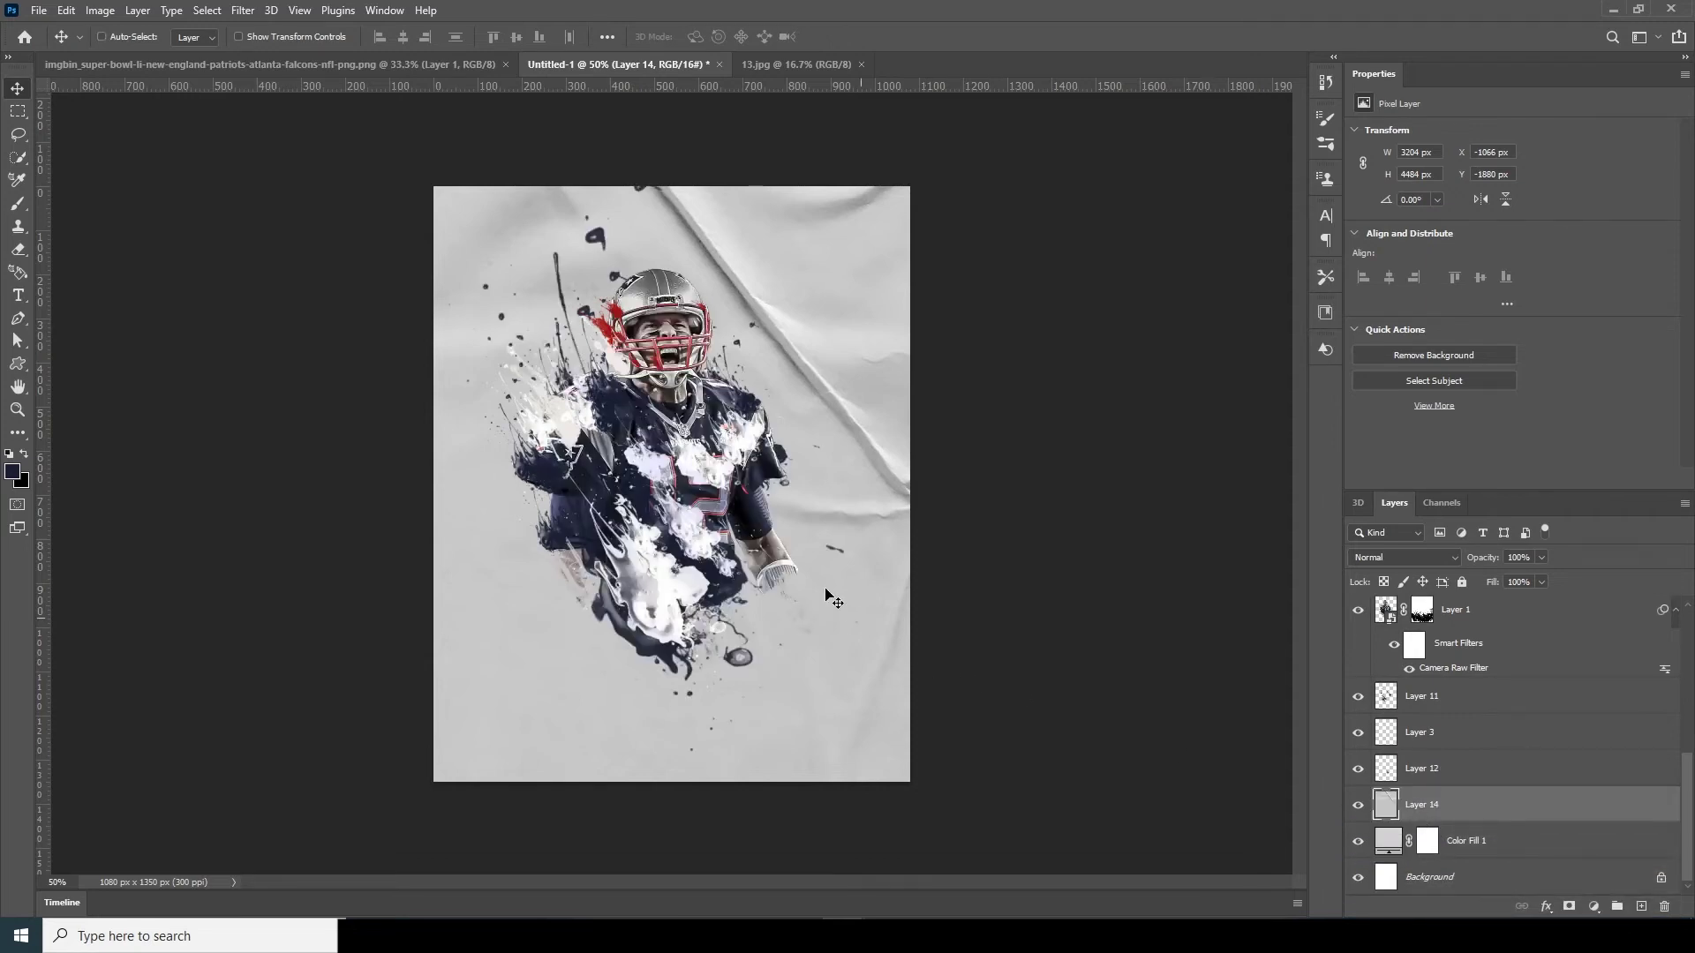
Step: Reposition and scale the texture to about 2390 x 3346 px and set its blend mode to Multiply
key(ctrl+t)
drag(834, 601, 717, 615)
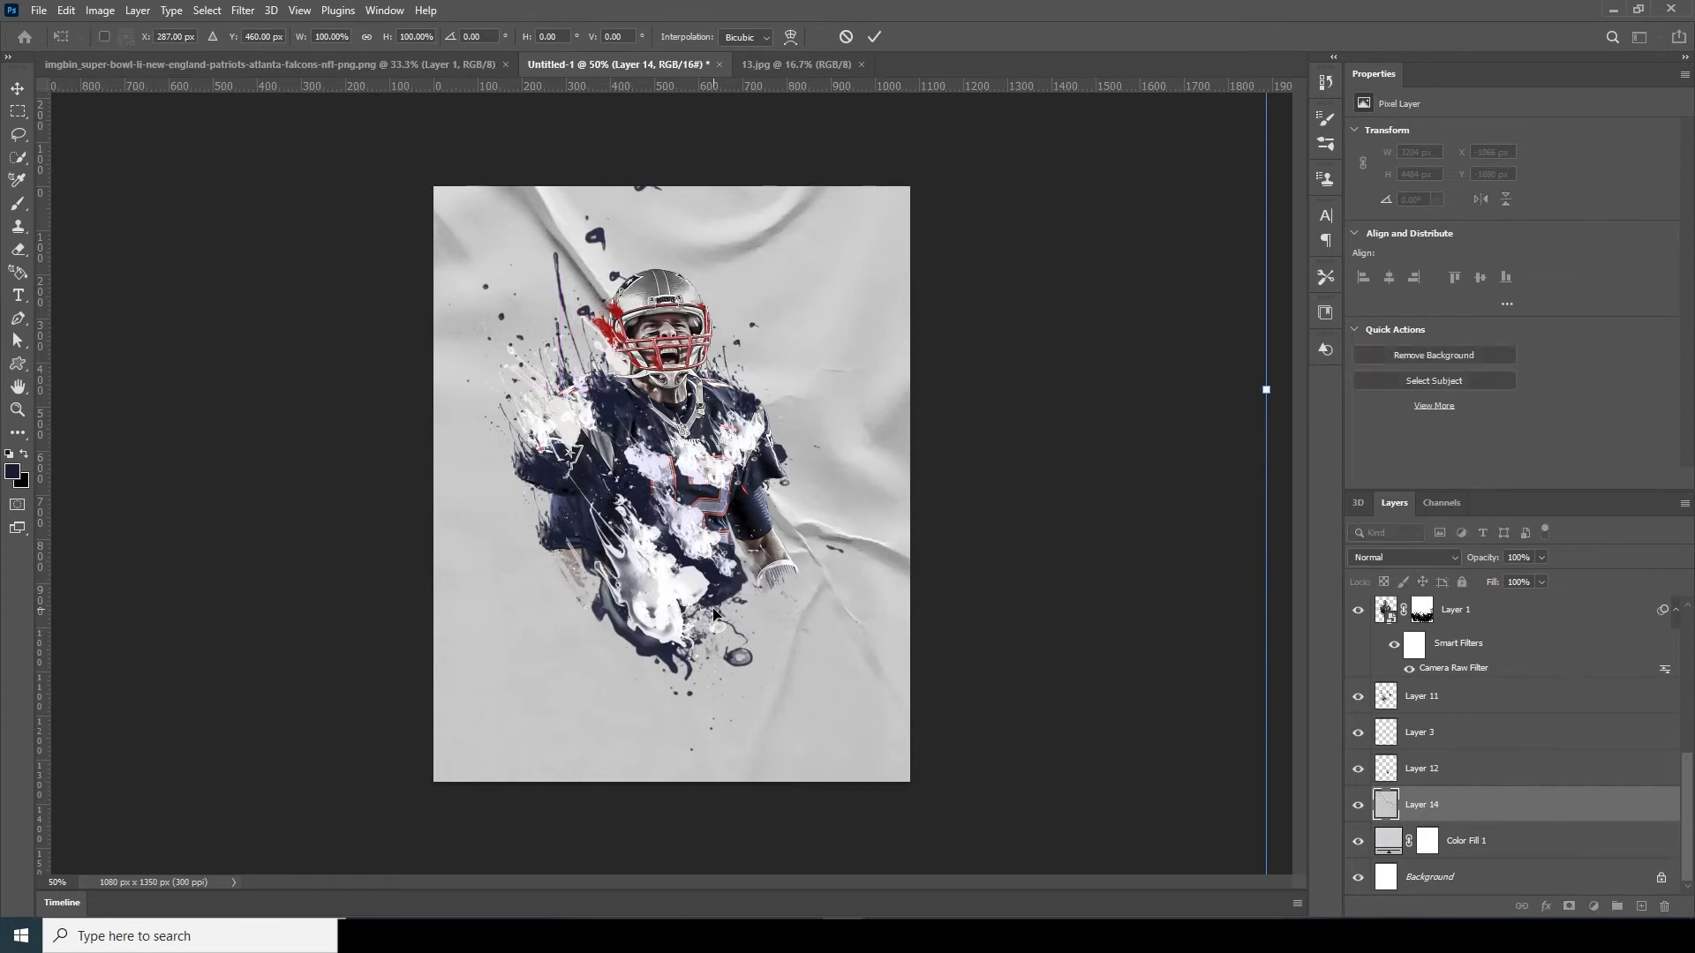
key(ctrl+minus)
key(ctrl+minus)
key(Return)
key(ctrl+plus)
key(ctrl+plus)
key(ctrl+plus)
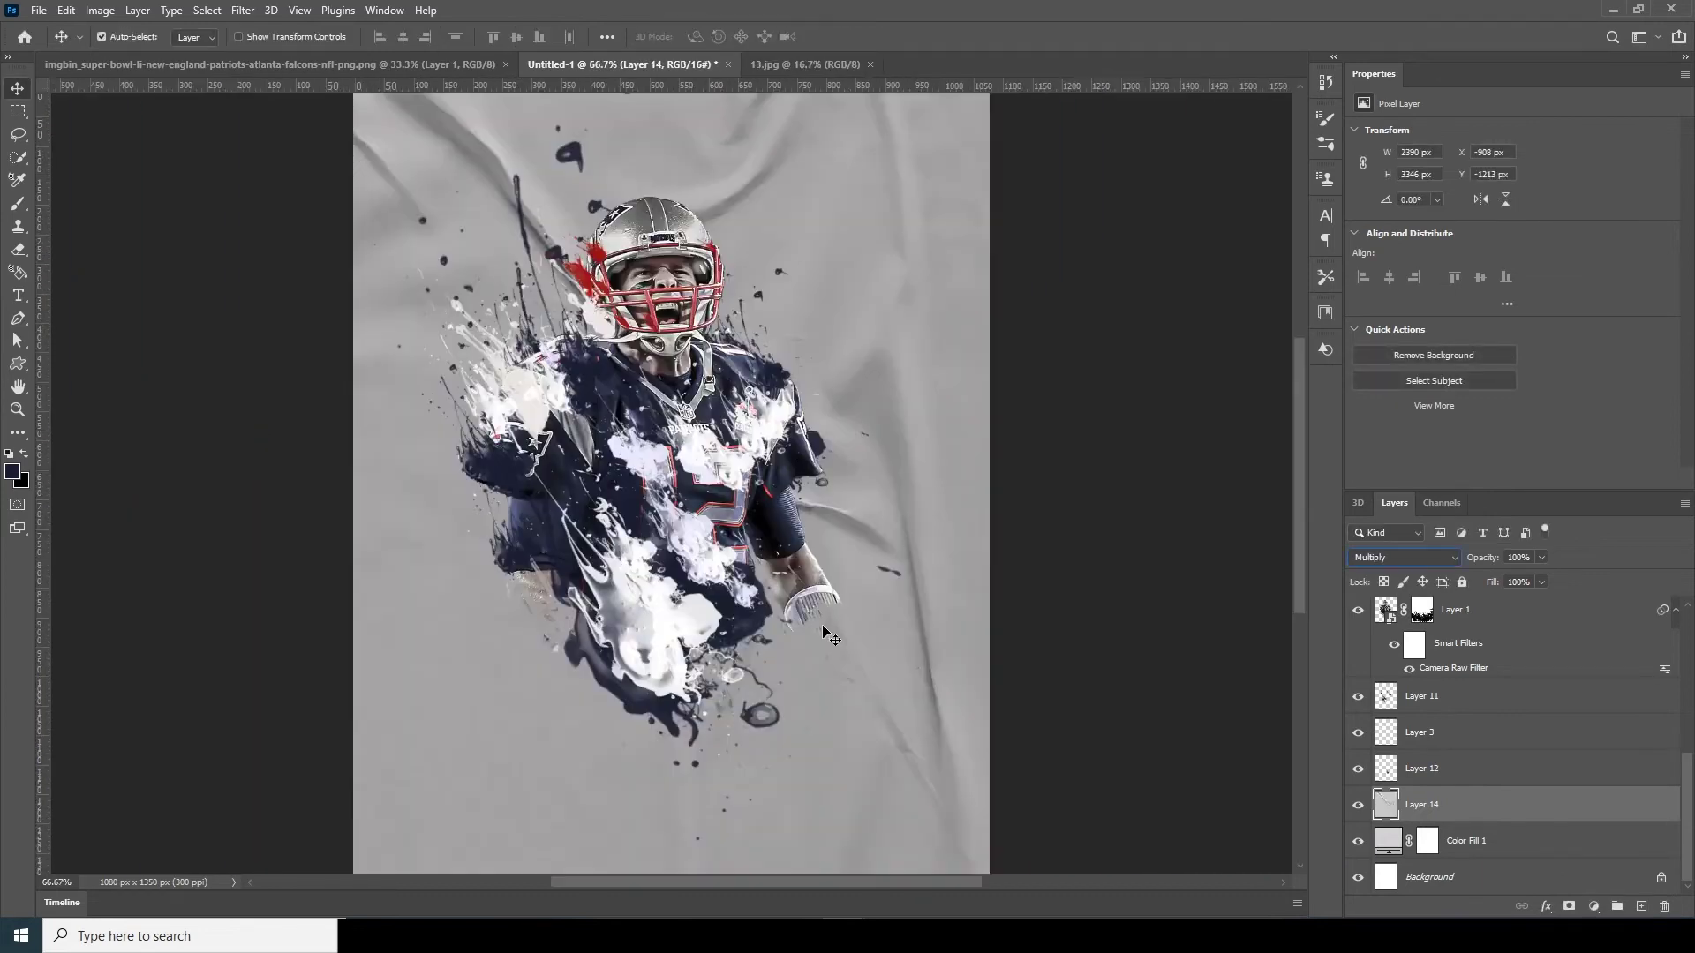
Step: Add the text "patriots" below the player in the Anton font with All Caps
click(18, 295)
click(583, 746)
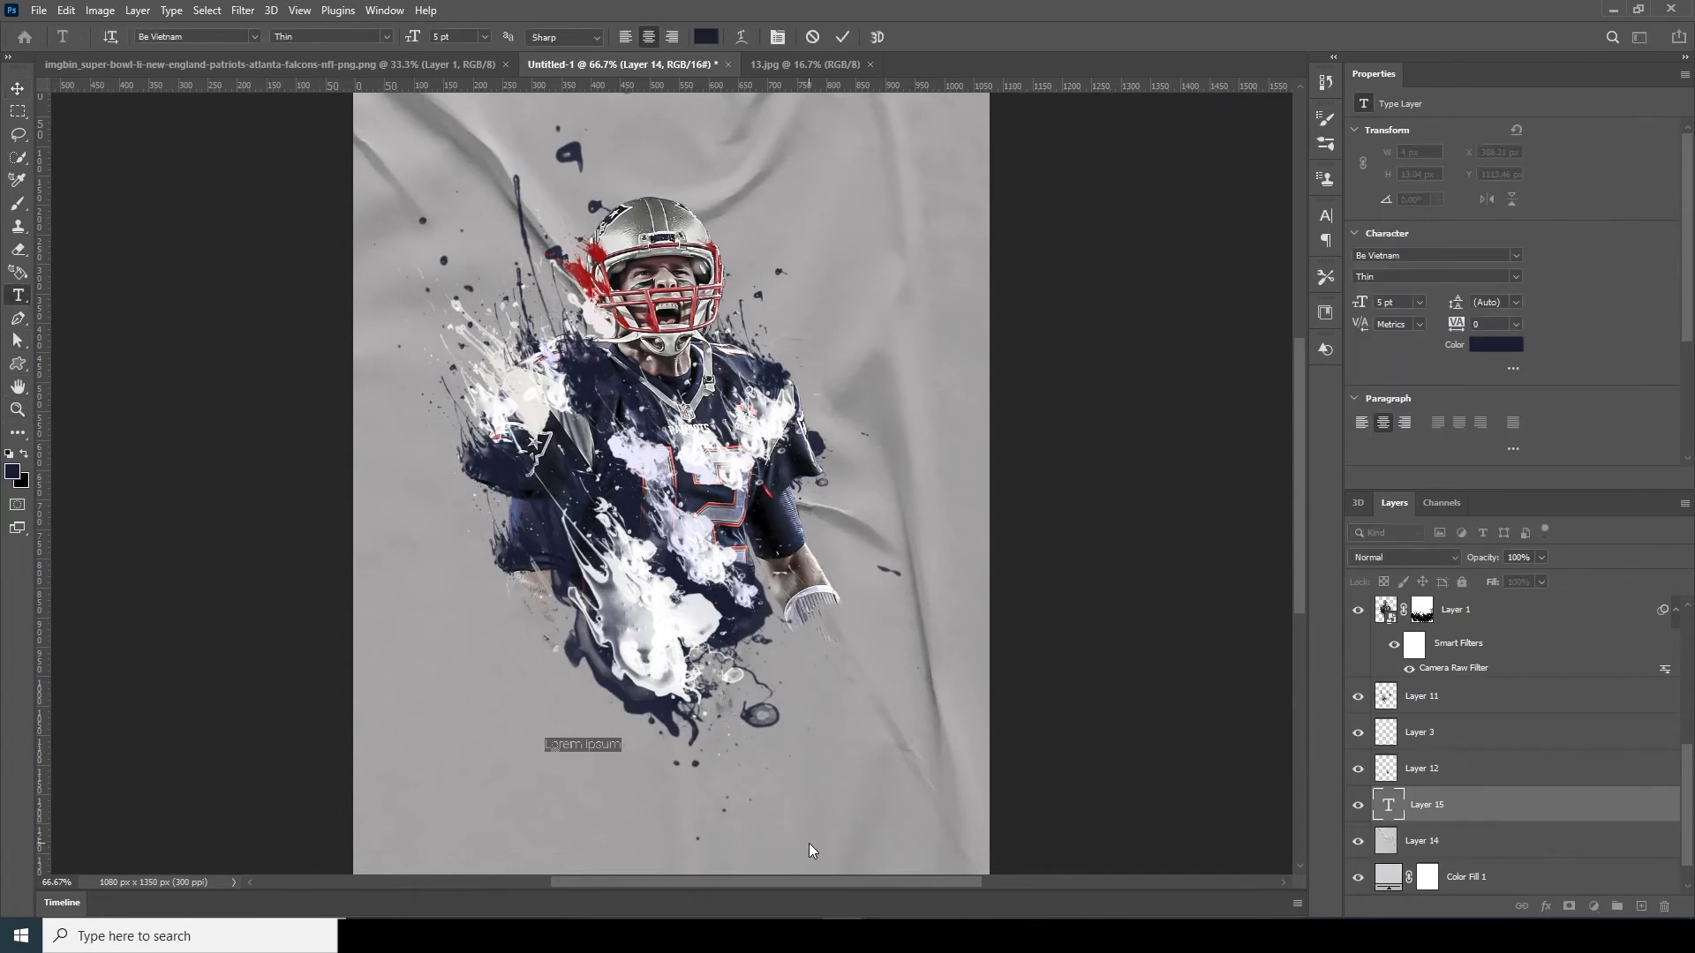
text(patriots)
click(1412, 255)
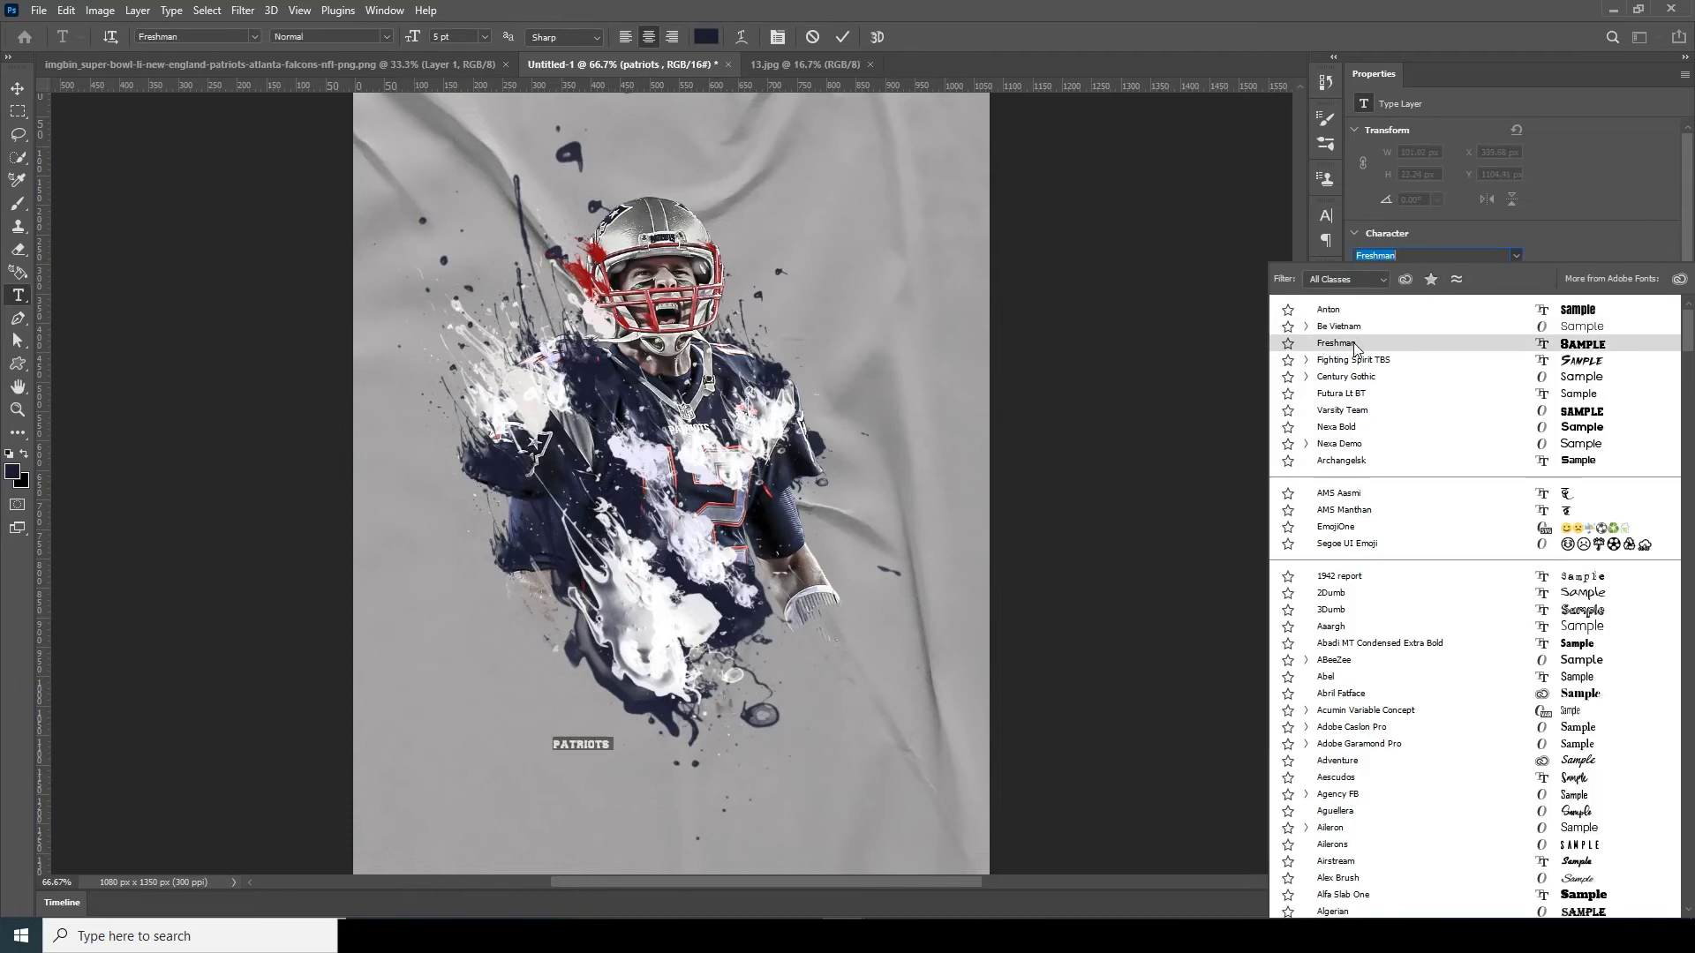
click(1331, 309)
click(385, 10)
click(423, 241)
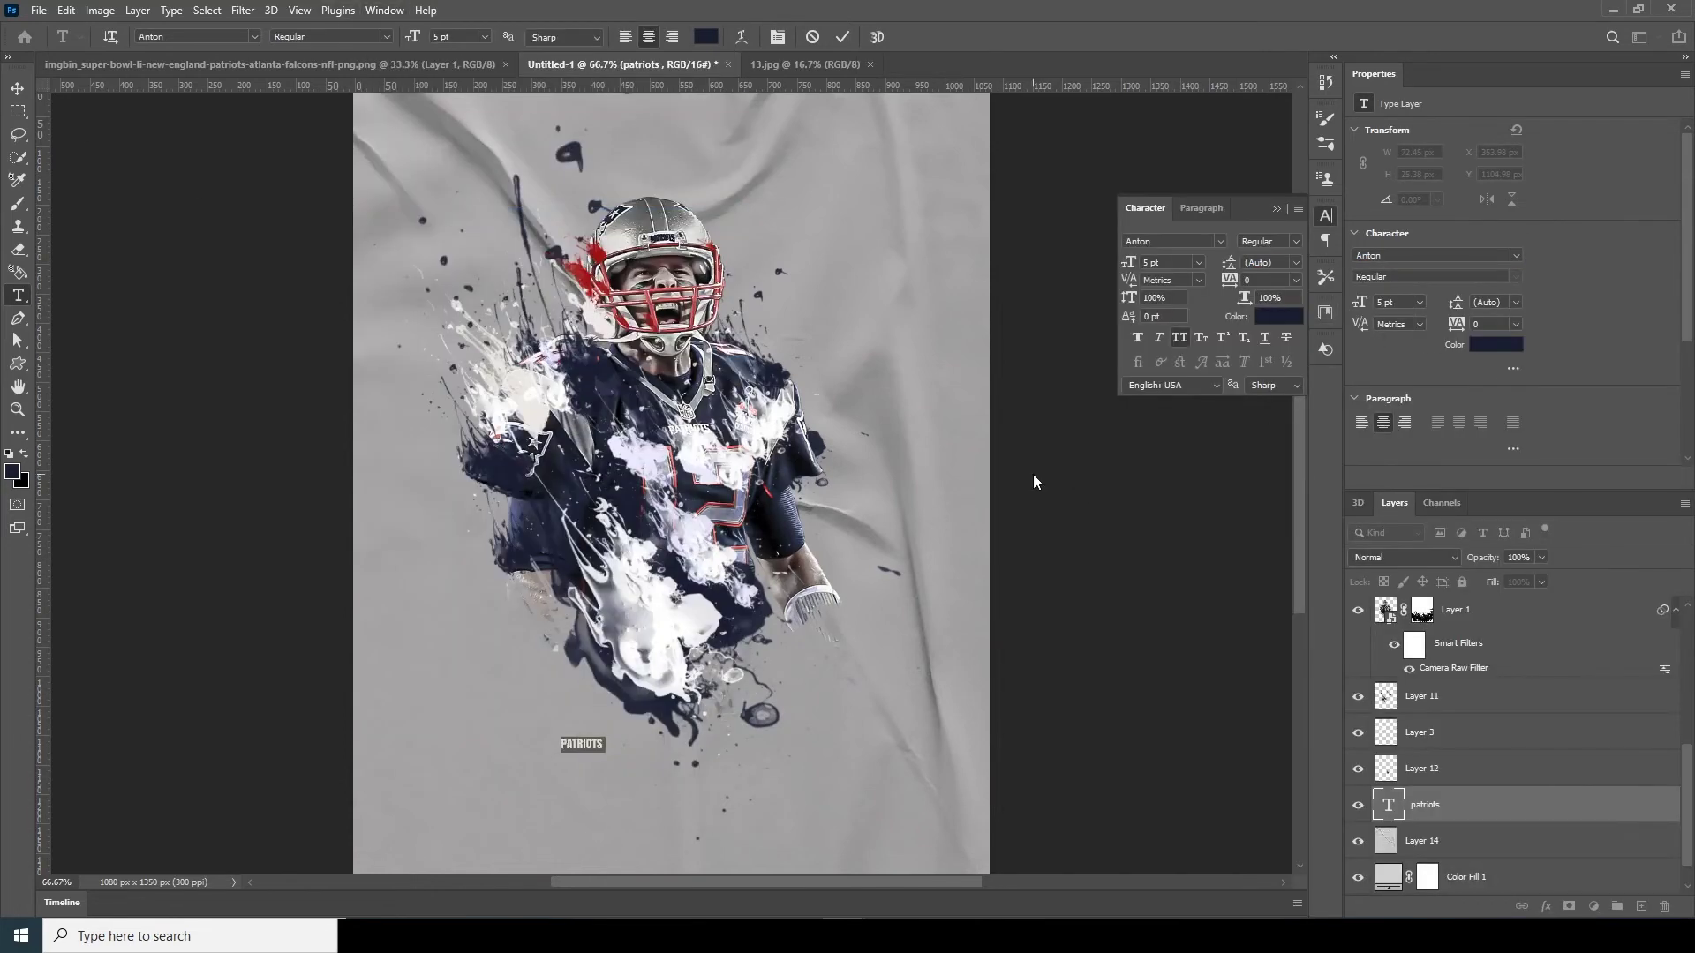
Step: Scale the PATRIOTS title up to about 40 pt and centre it below the player
key(ctrl+t)
drag(622, 755, 848, 845)
drag(746, 785, 756, 781)
key(Return)
Step: Duplicate the title just below itself and change the copy's text to "SEE YOU IN MATCH"
key(ctrl+minus)
drag(673, 702, 673, 745)
double_click(1388, 809)
text(sEE YOU IN MATCH)
double_click(1389, 809)
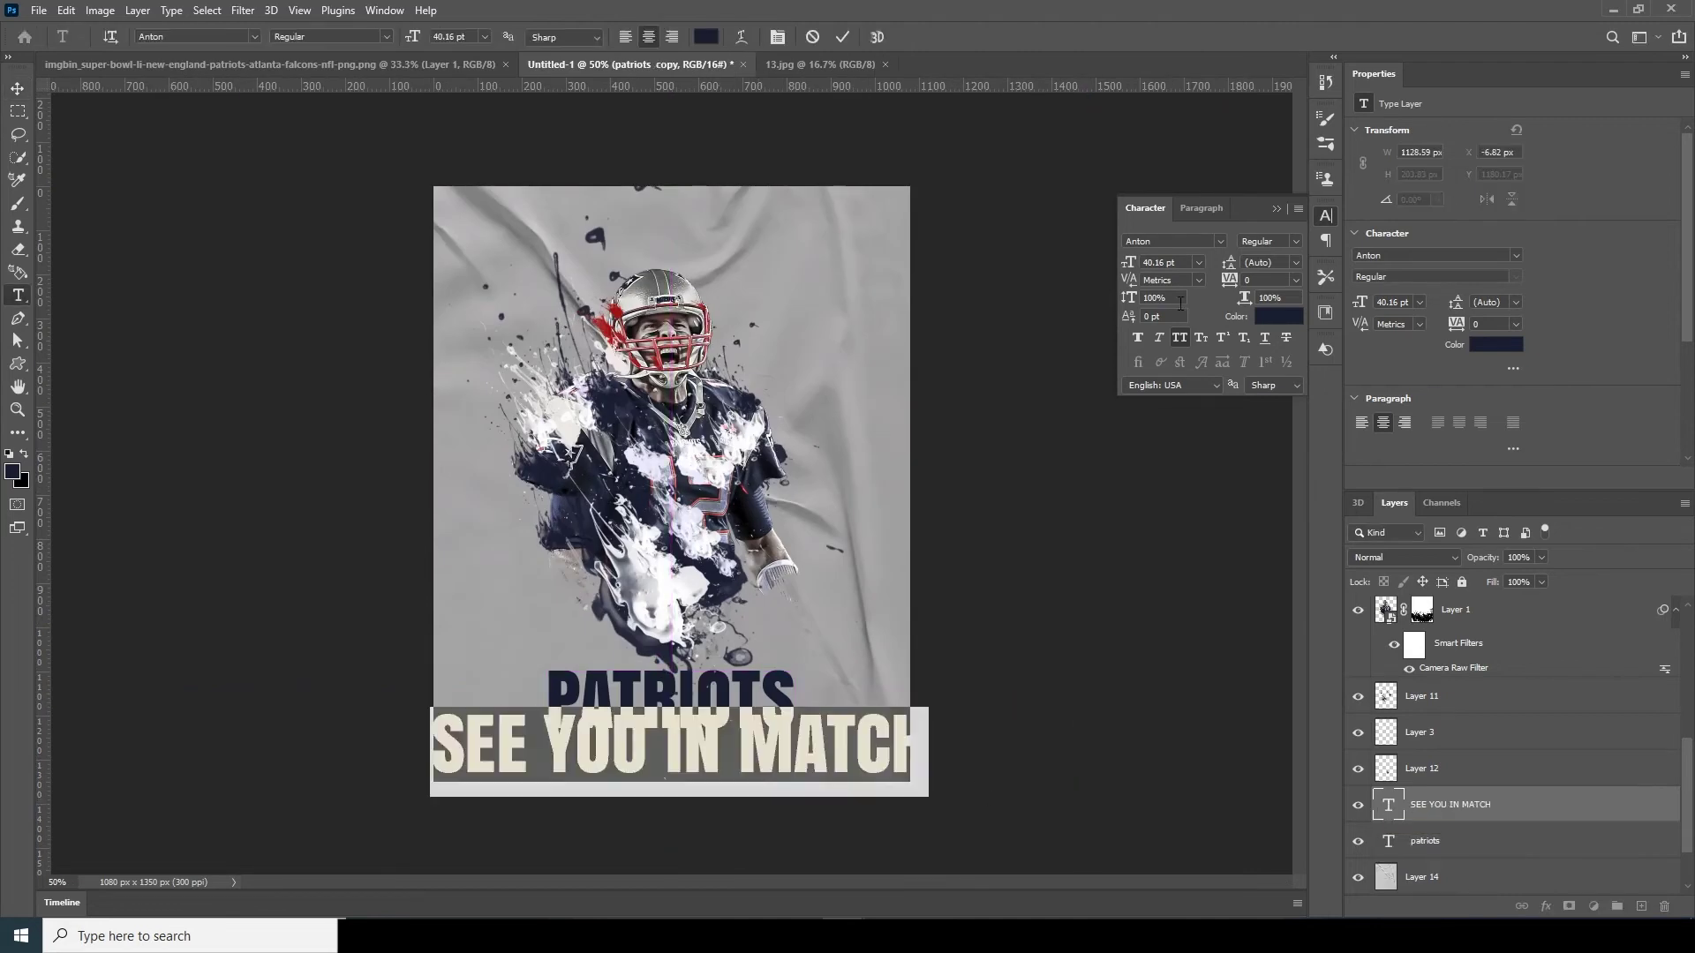
Step: Set the SEE YOU IN MATCH text to 23 pt in the Be Vietnam Bold font
drag(1129, 263, 1008, 272)
click(1515, 257)
click(1338, 327)
click(1516, 278)
click(1384, 382)
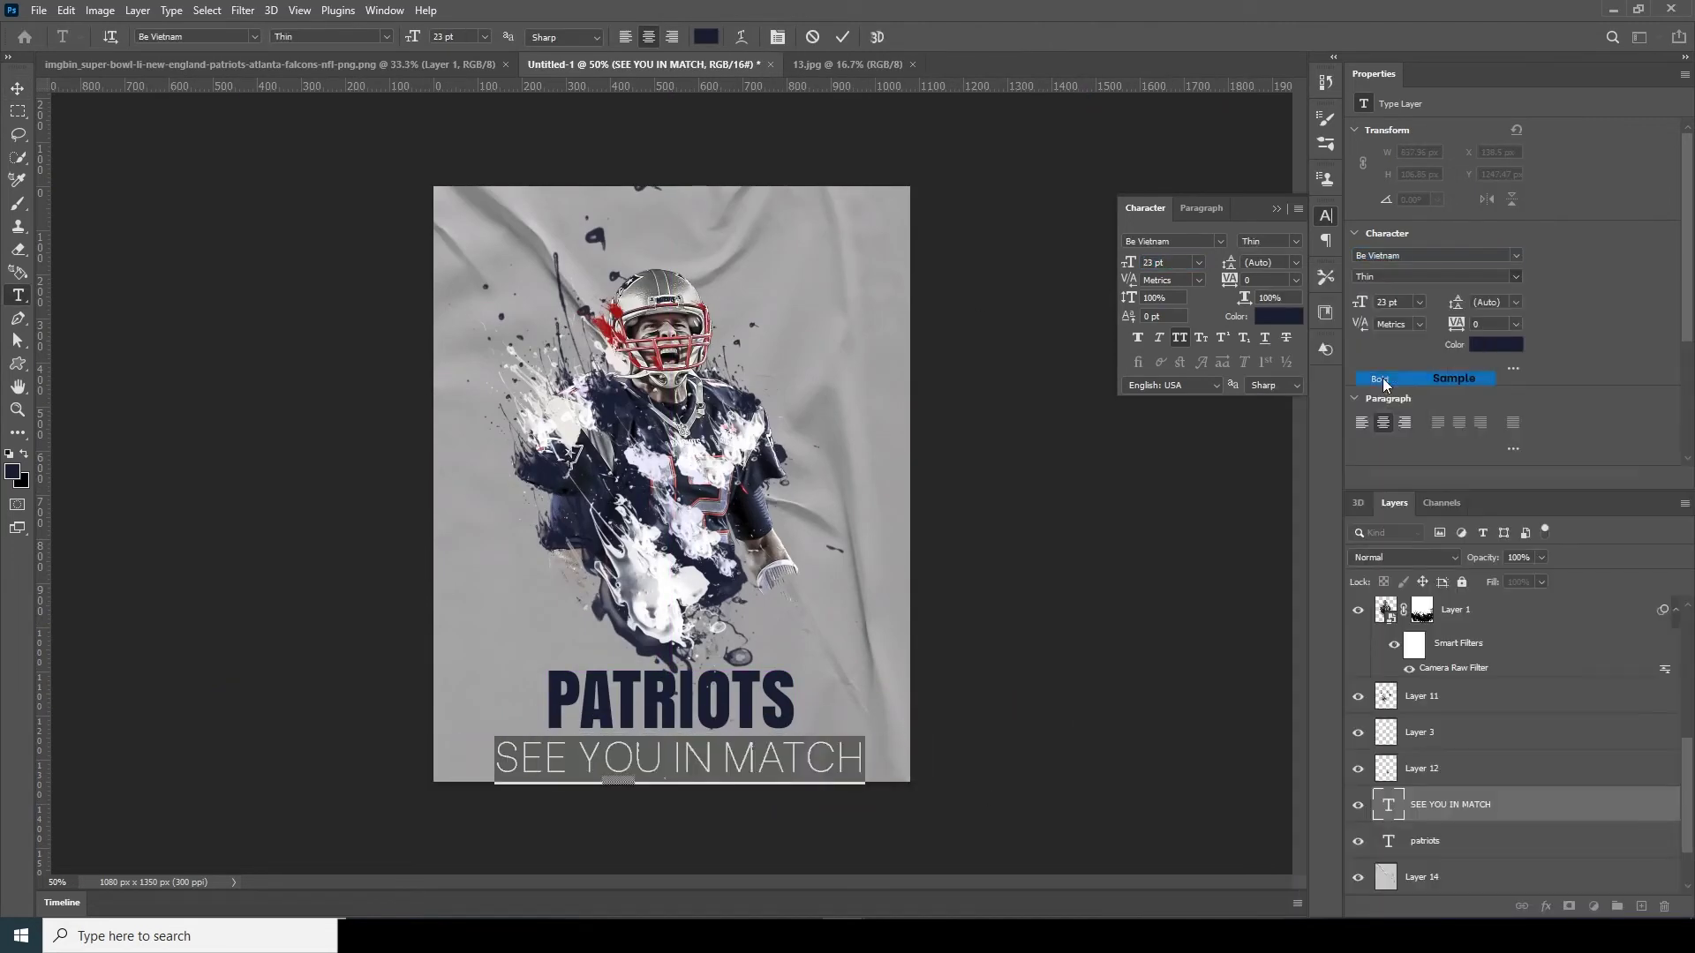
Step: Move the SEE YOU IN MATCH line directly under the title and scale it down to about 19 pt
key(ctrl+Return)
drag(697, 761, 688, 748)
key(ctrl+t)
drag(856, 773, 823, 765)
key(Return)
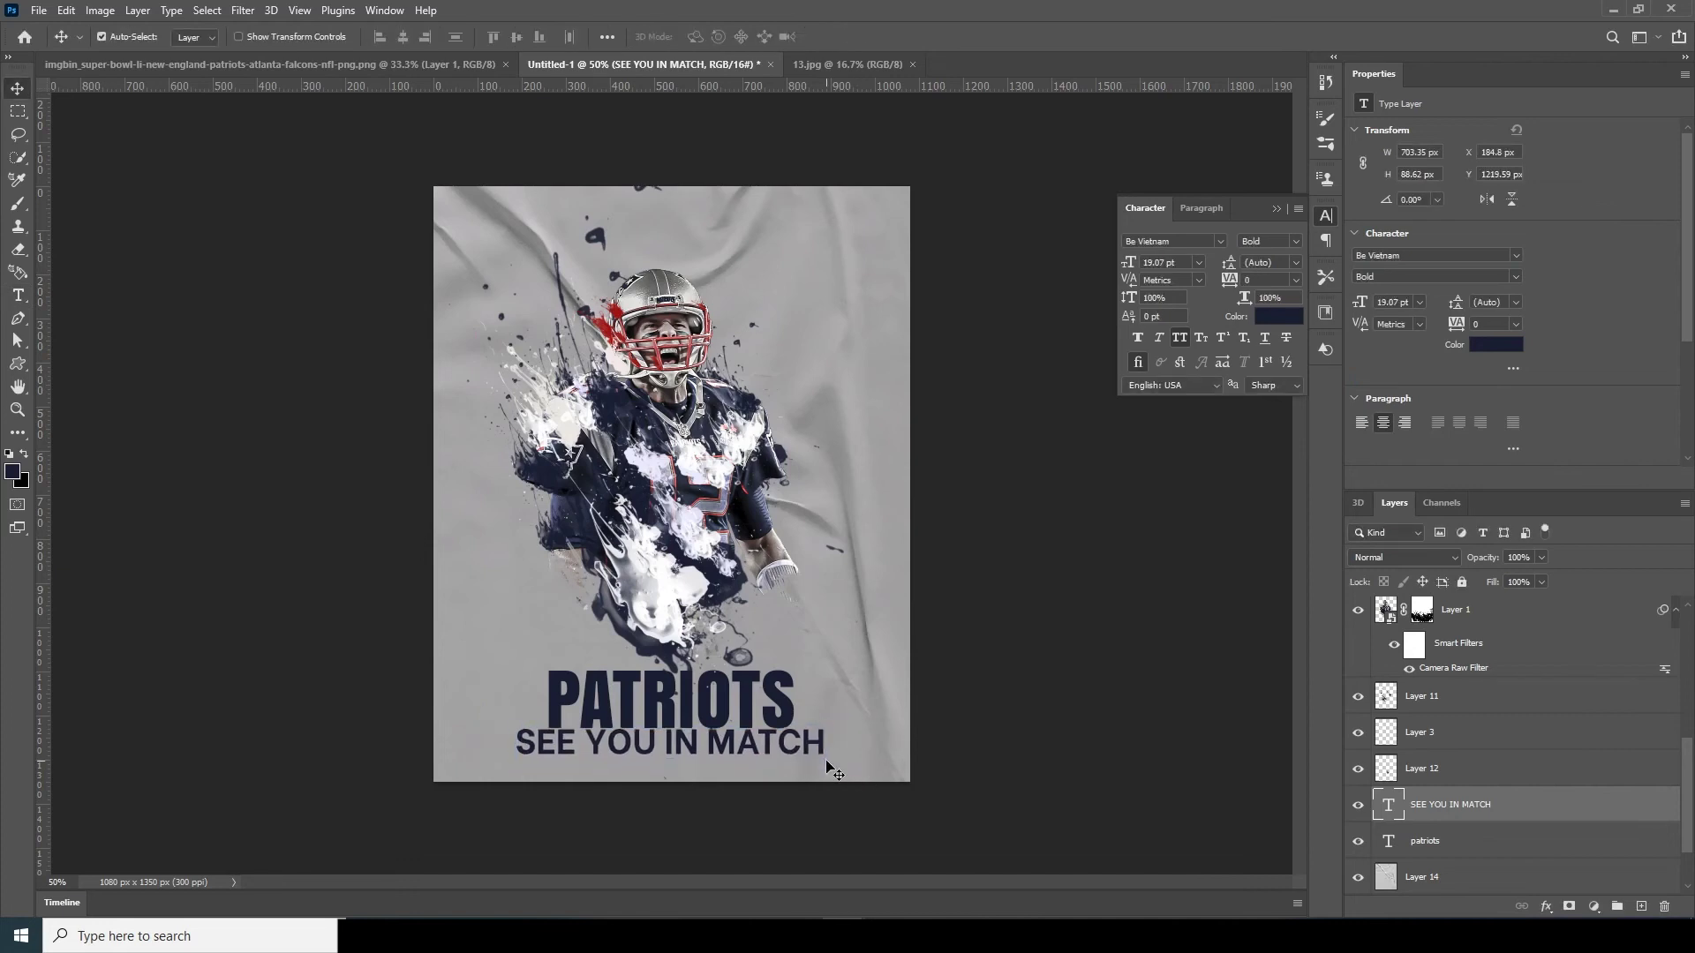
Step: Draw a cluster of navy rings in varied sizes in the poster's upper-left corner with the Circle Frame custom shape
click(18, 364)
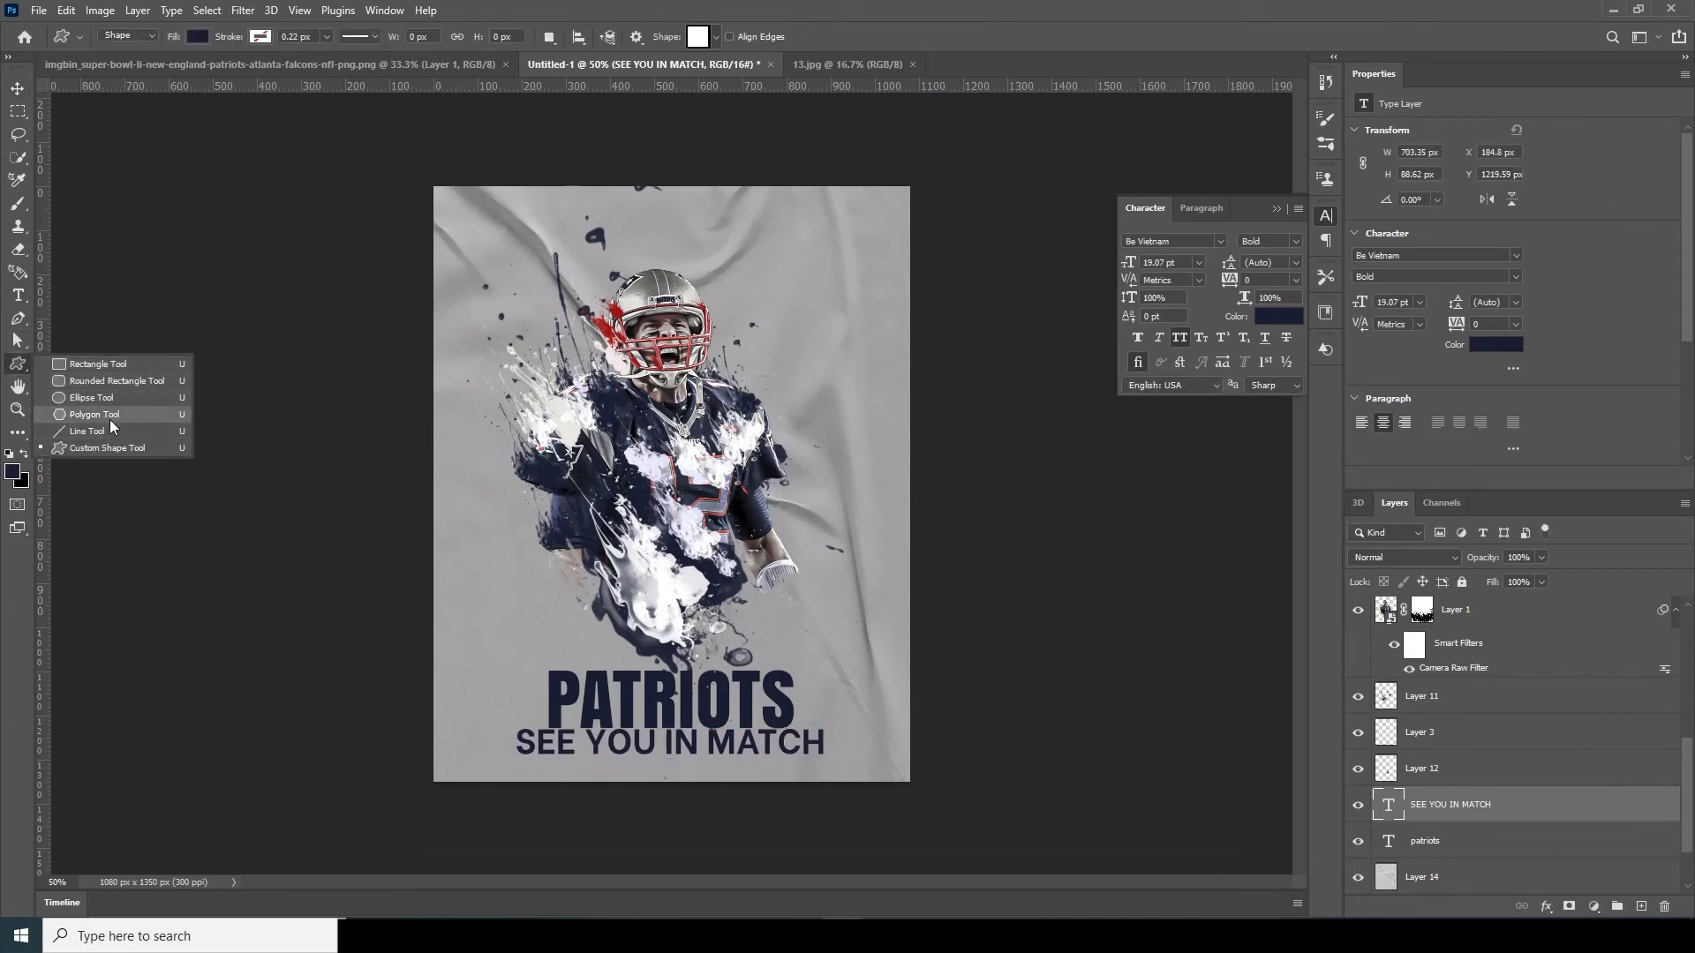
click(108, 445)
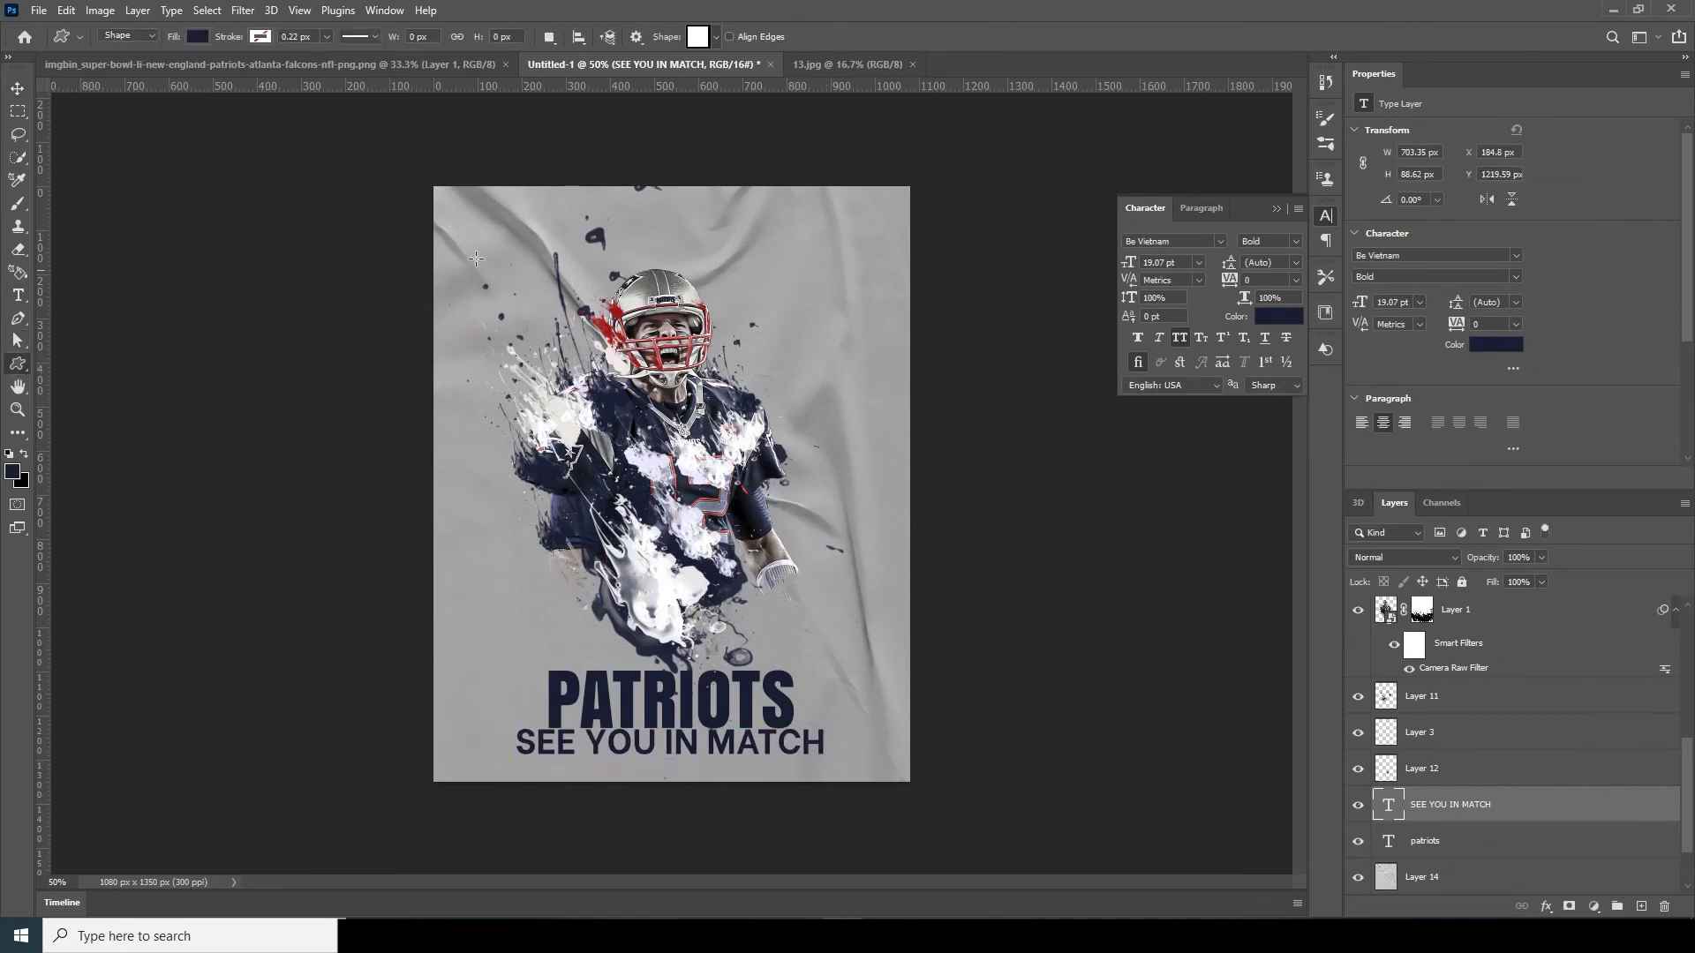
click(717, 37)
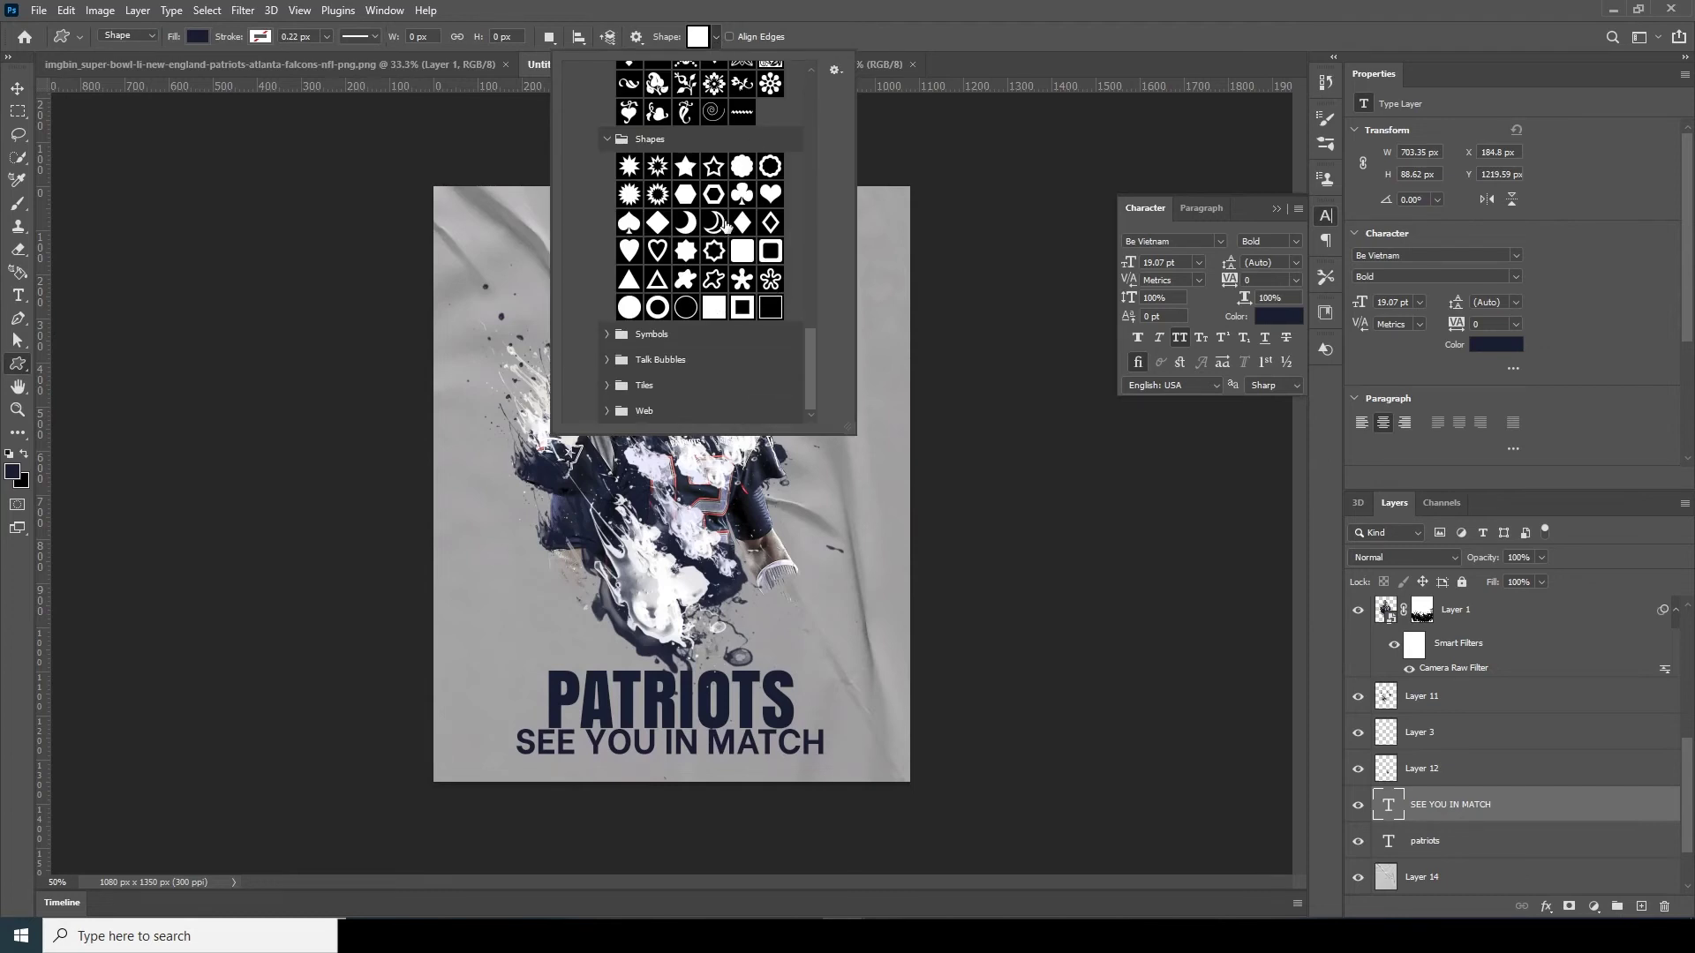
click(657, 309)
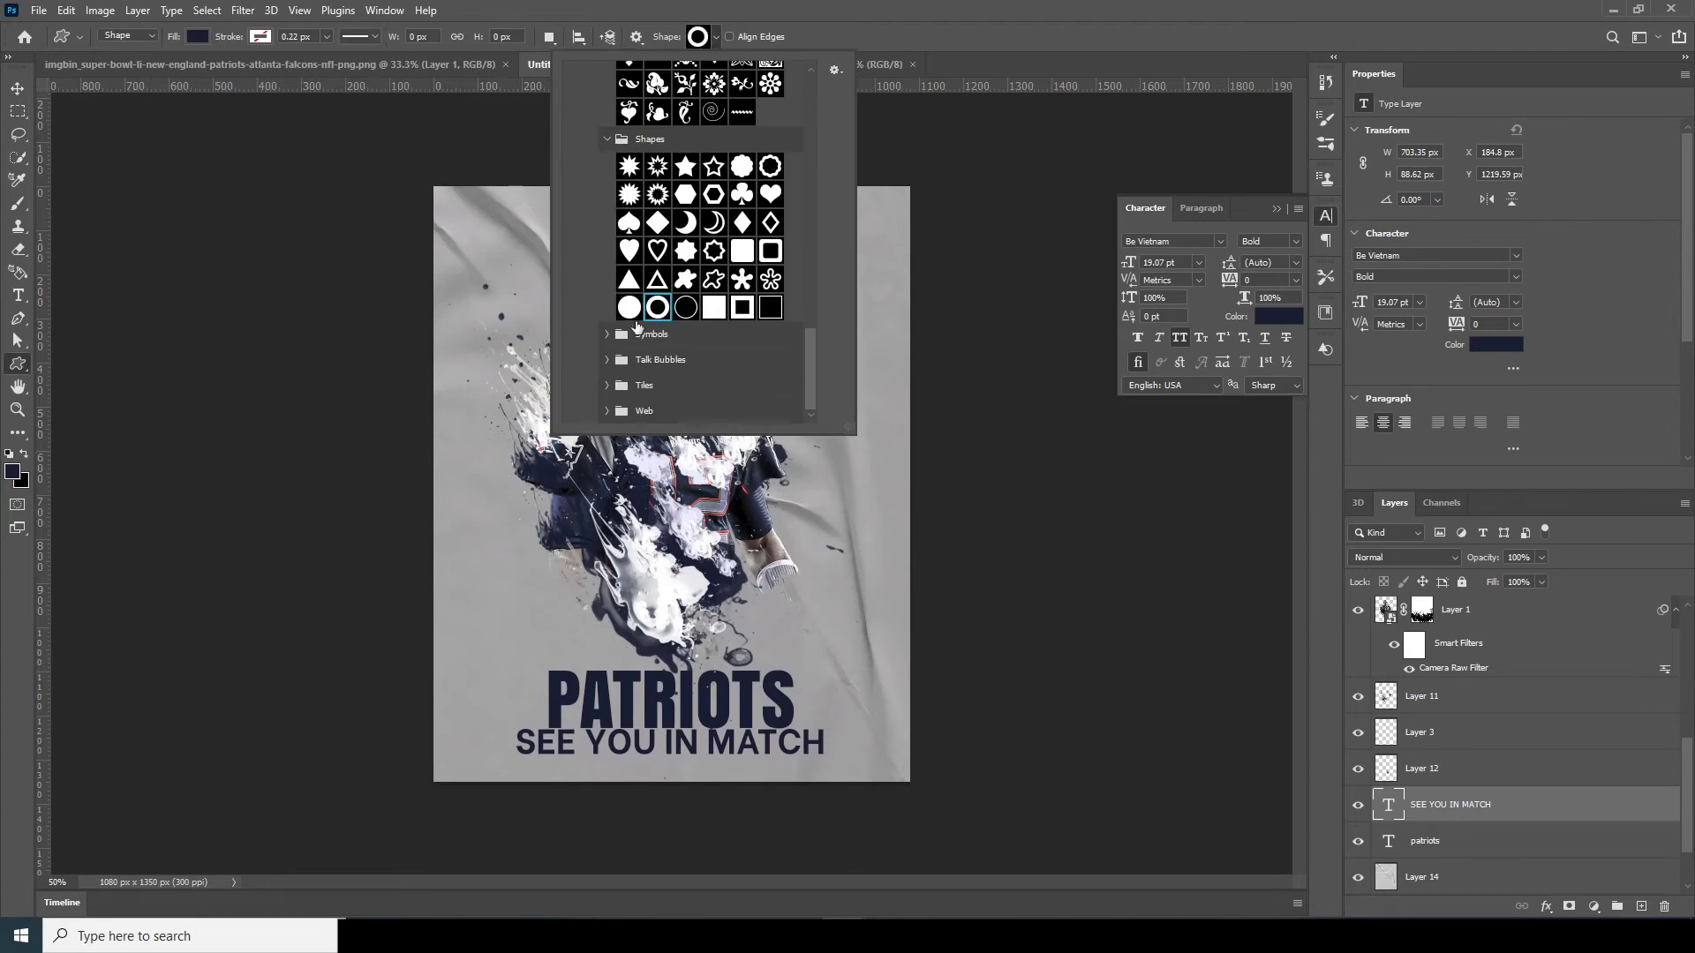
click(466, 250)
mouse_move(464, 242)
mouse_down()
mouse_move(493, 256)
mouse_move(473, 288)
mouse_up()
drag(476, 298, 502, 319)
drag(517, 273, 521, 280)
drag(524, 263, 535, 316)
drag(494, 287, 501, 294)
drag(493, 257, 503, 266)
drag(508, 236, 517, 246)
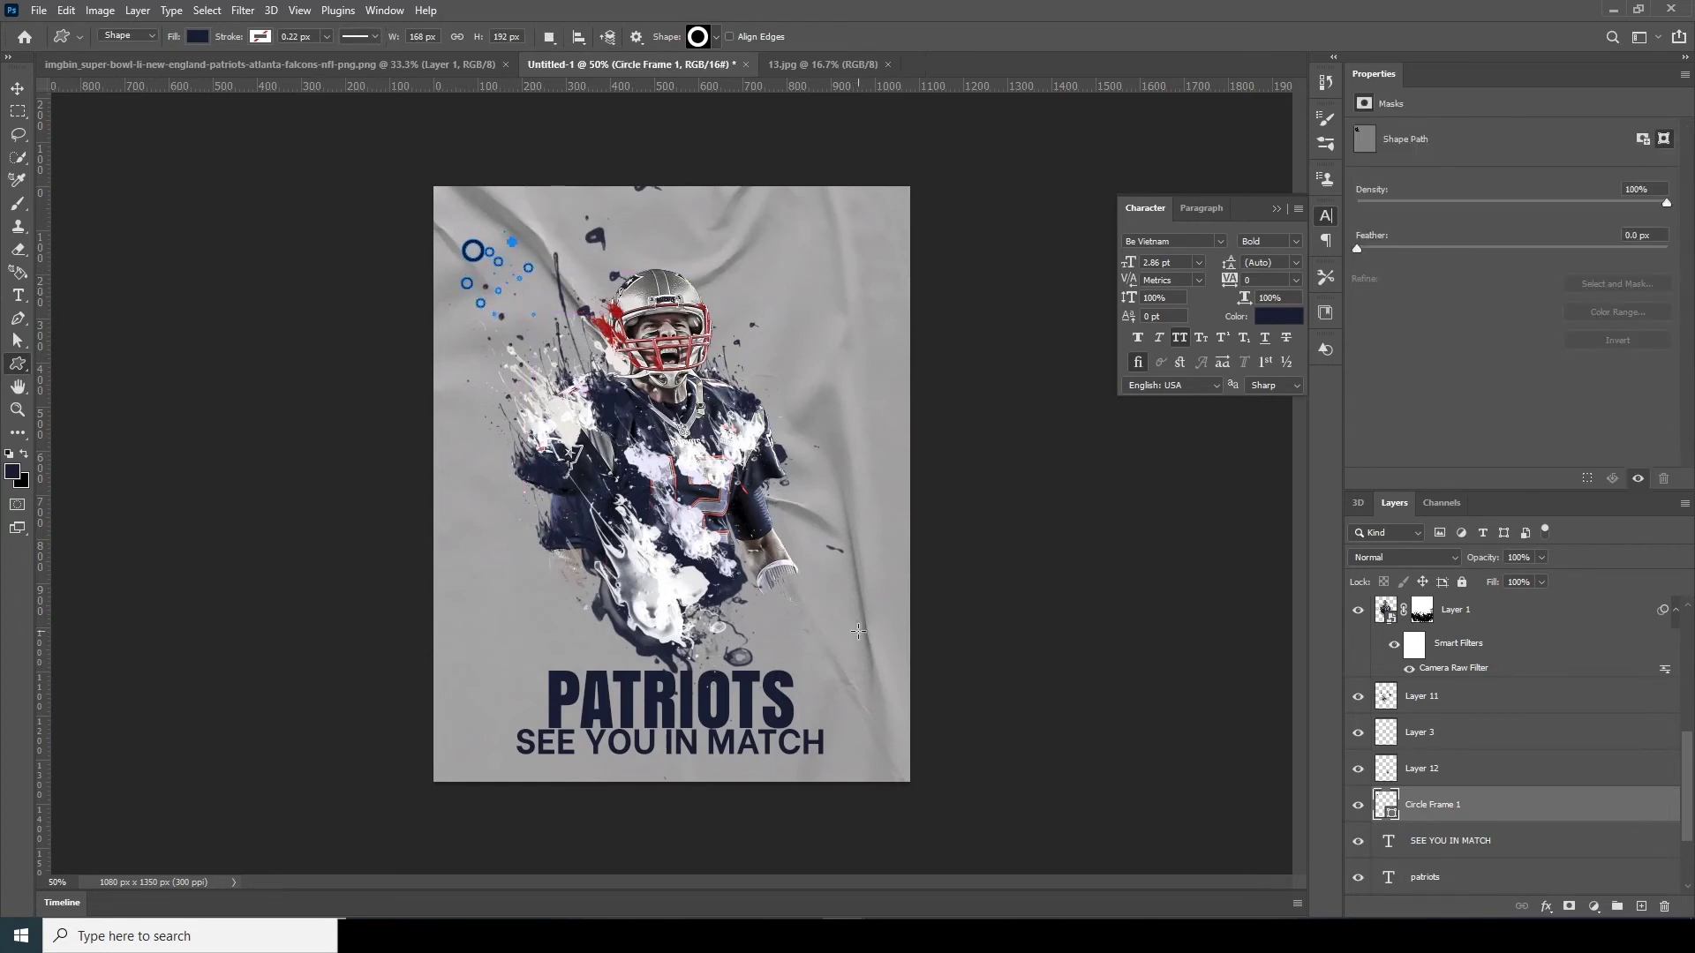
Step: Draw a second cluster of navy rings in varied sizes around the player's hand at the poster's lower right
mouse_move(760, 612)
mouse_down()
mouse_move(798, 651)
mouse_move(827, 611)
mouse_move(823, 662)
mouse_up()
drag(792, 655, 813, 618)
mouse_move(800, 582)
mouse_down()
mouse_move(782, 593)
mouse_move(821, 566)
mouse_up()
drag(822, 574, 831, 583)
drag(834, 588, 857, 615)
drag(857, 643, 868, 666)
click(818, 670)
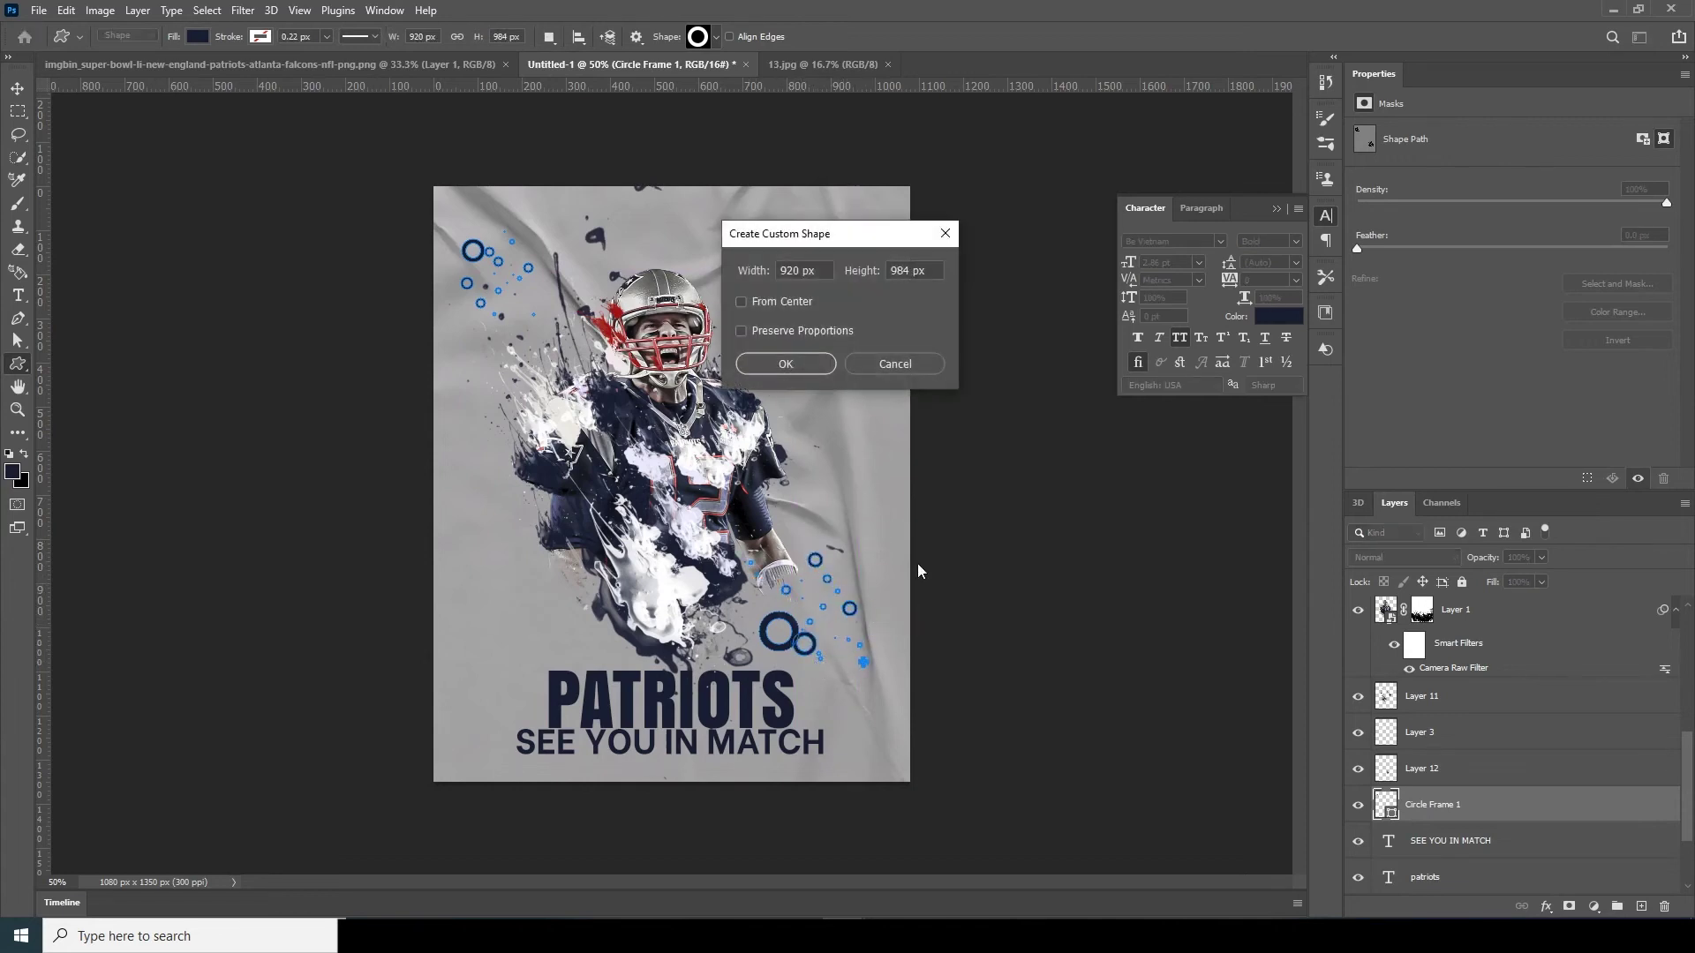
click(911, 369)
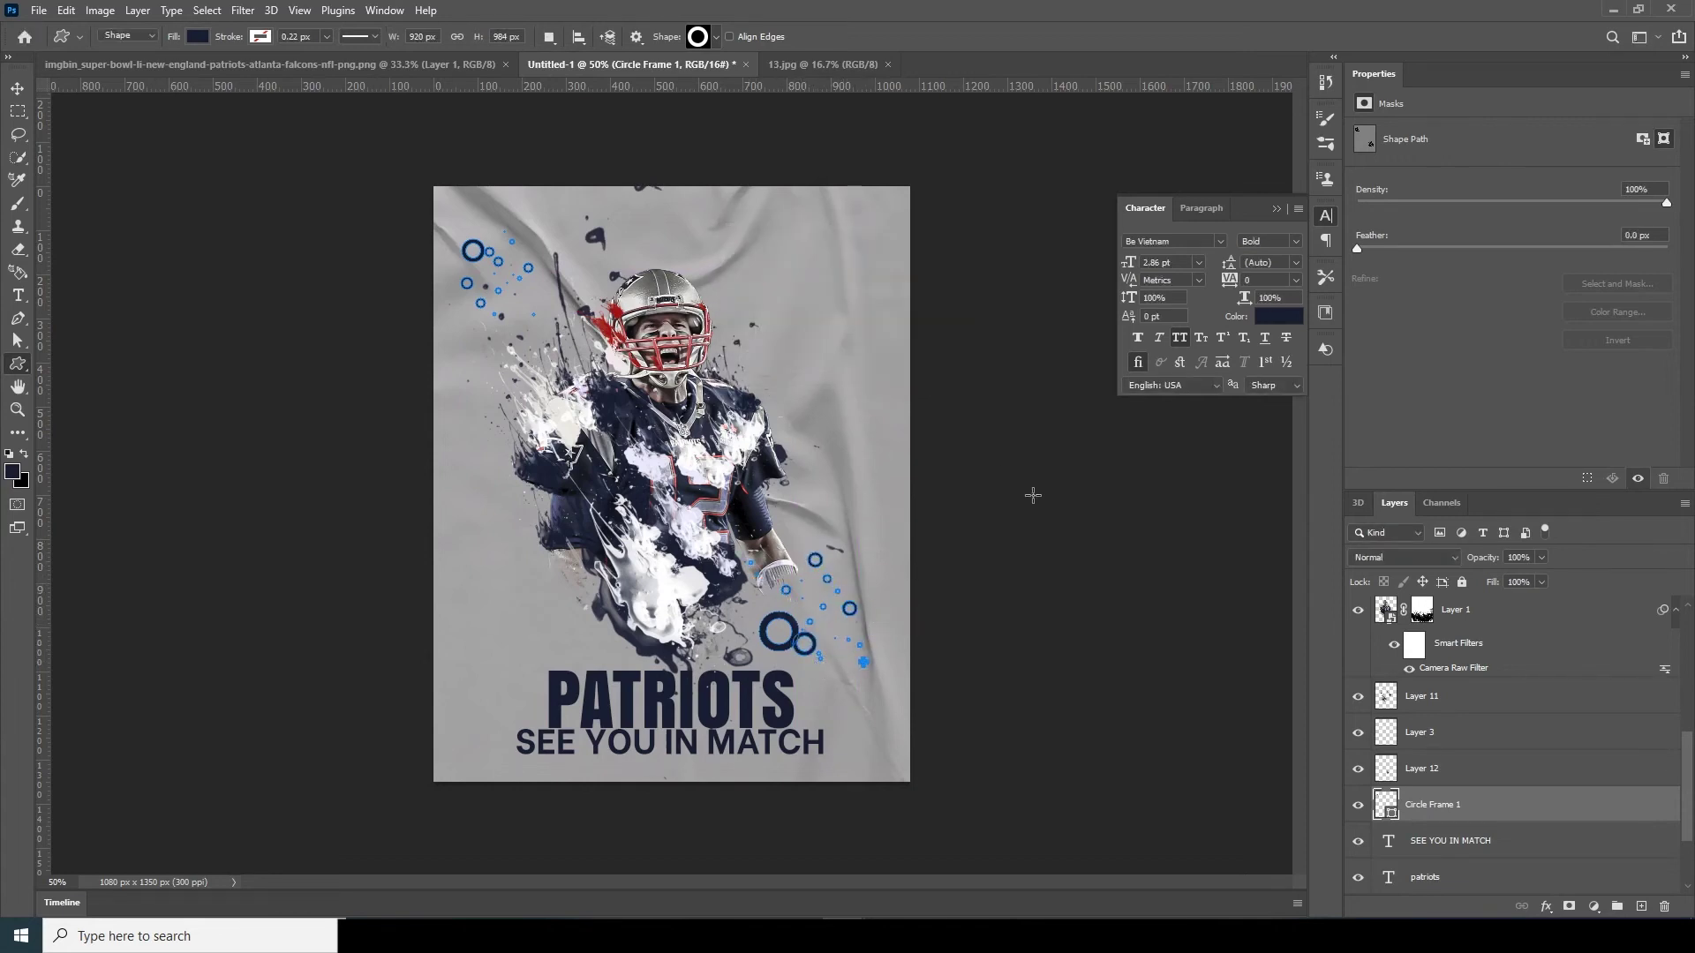
Step: Draw diagonally striped tiles of varied sizes above Layer 12, scattered beside the player's arms and shoulders
click(1390, 766)
click(718, 37)
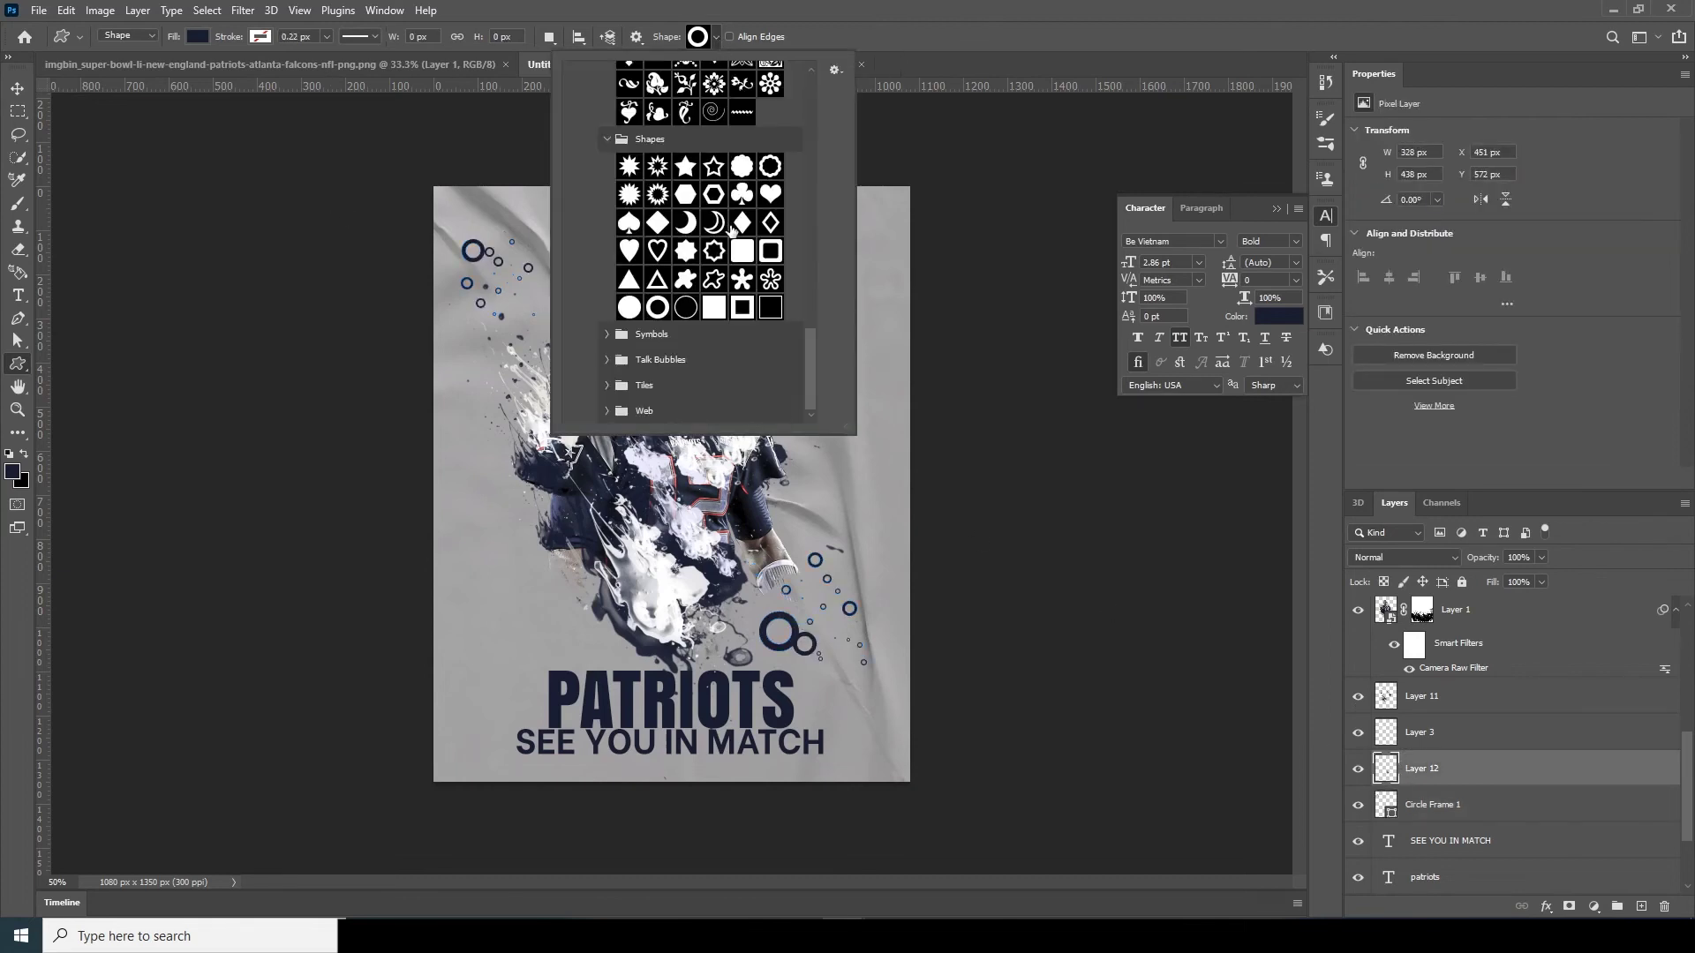
drag(812, 348, 812, 205)
click(740, 162)
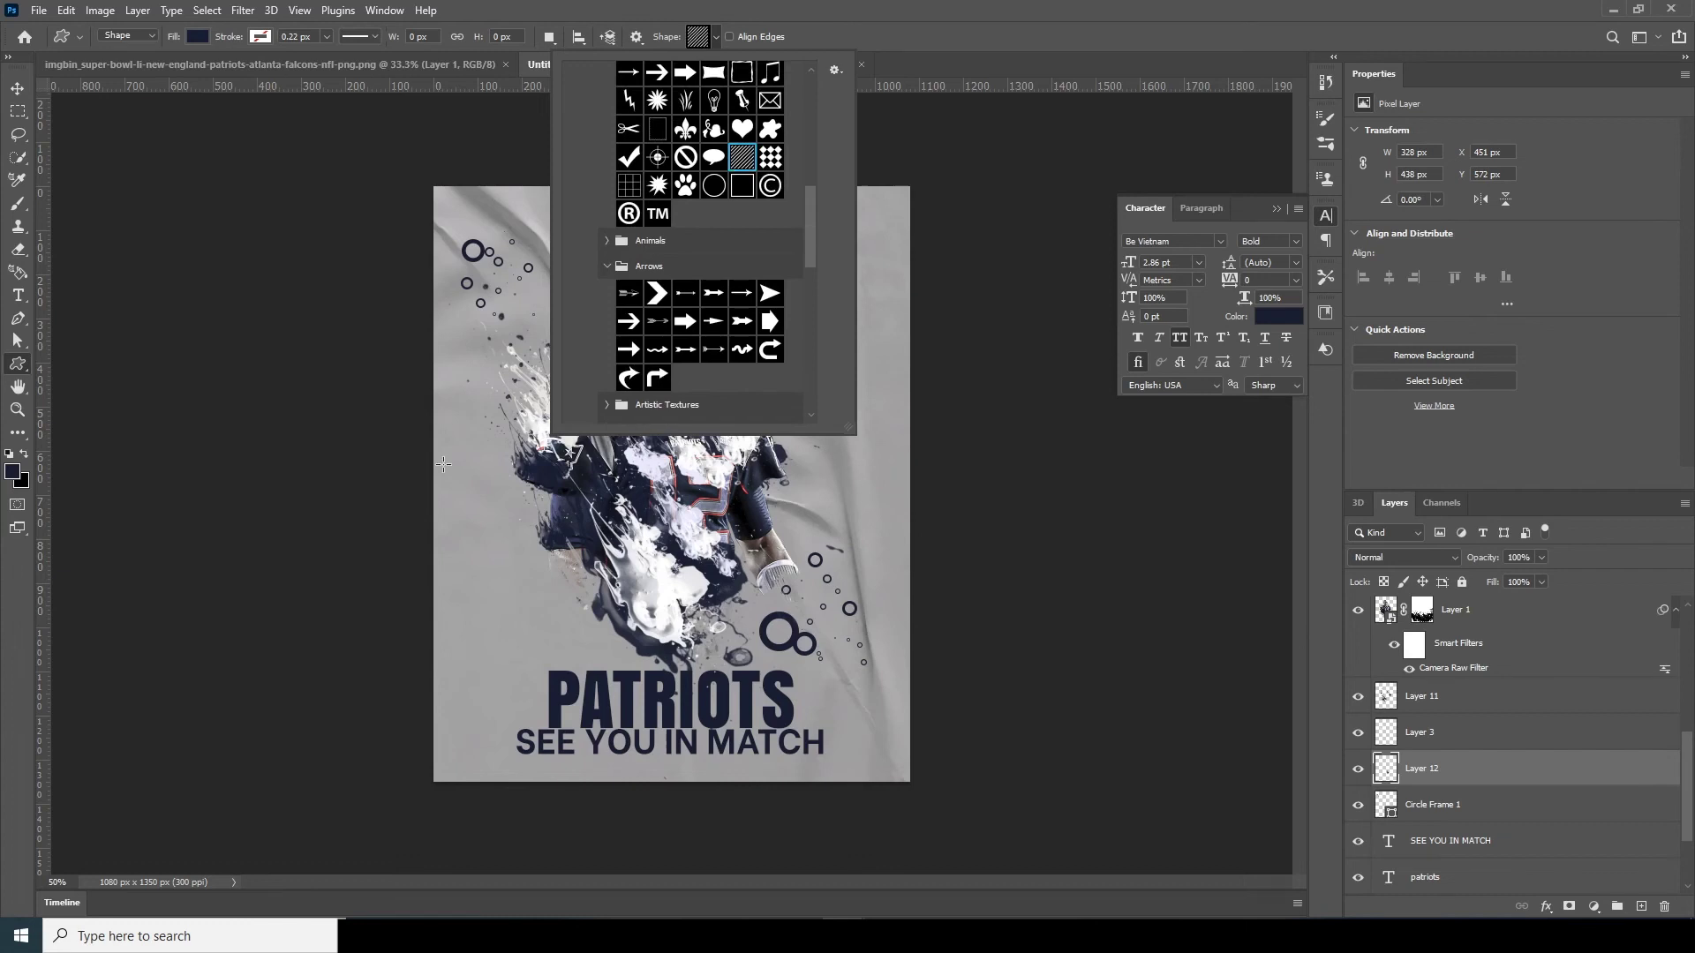
drag(485, 468, 504, 487)
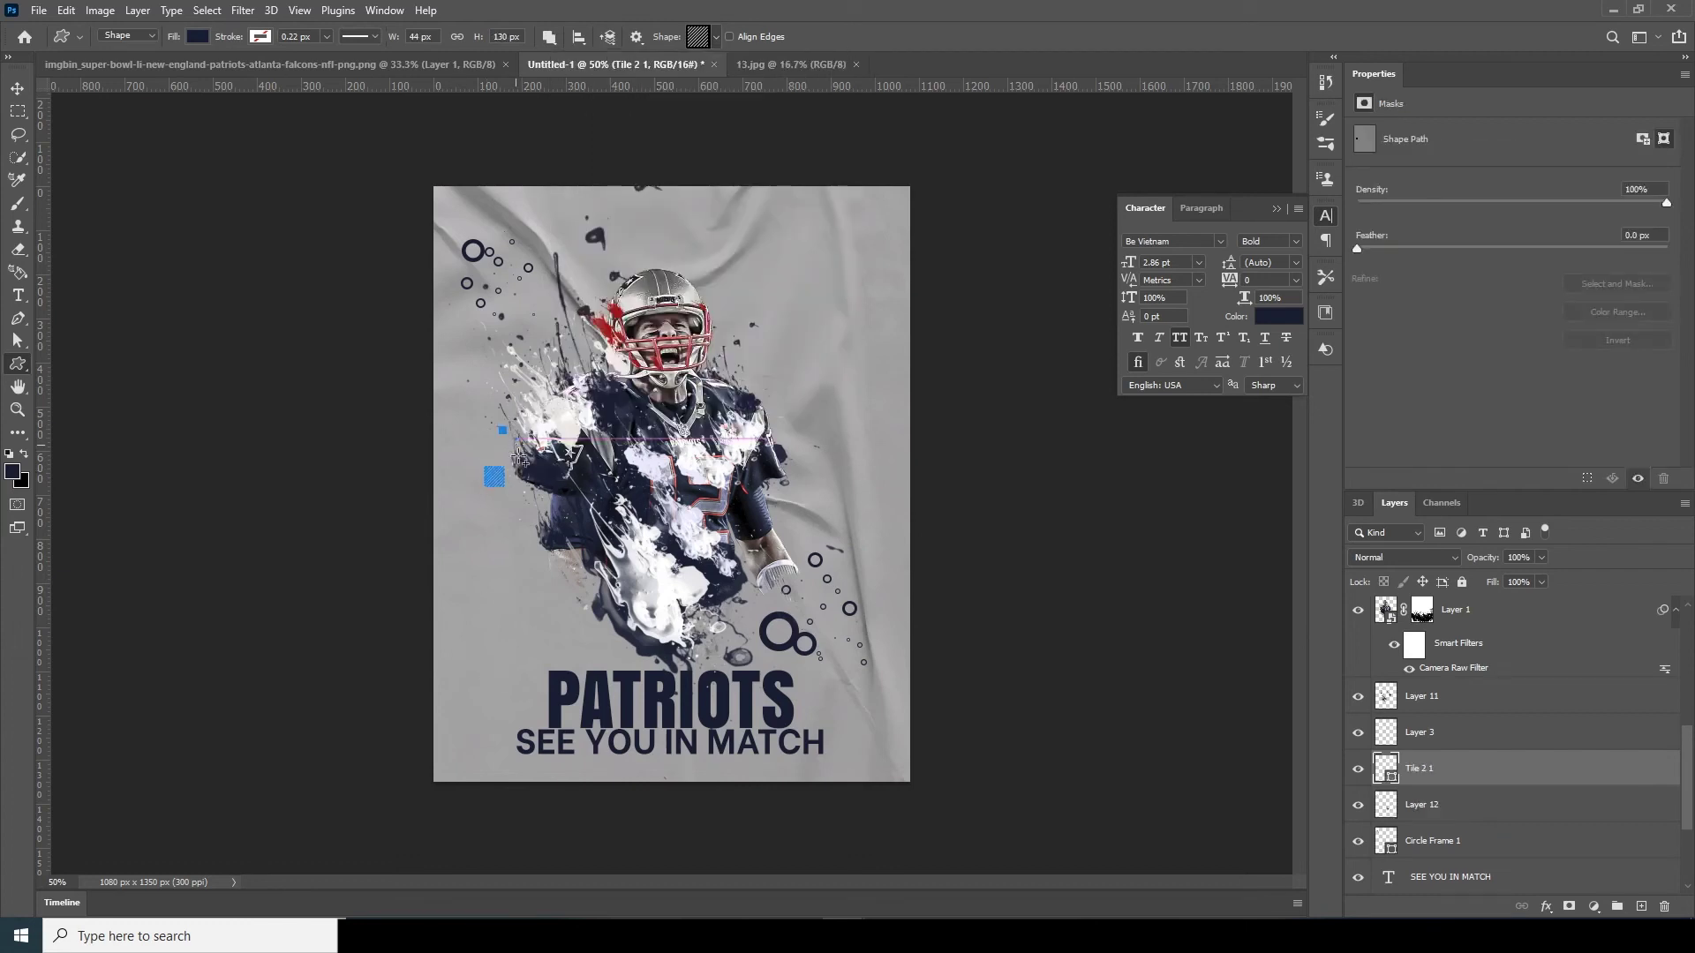
mouse_move(729, 394)
mouse_down()
mouse_move(794, 295)
mouse_move(757, 391)
mouse_move(798, 444)
mouse_move(822, 433)
mouse_move(798, 391)
mouse_up()
click(624, 444)
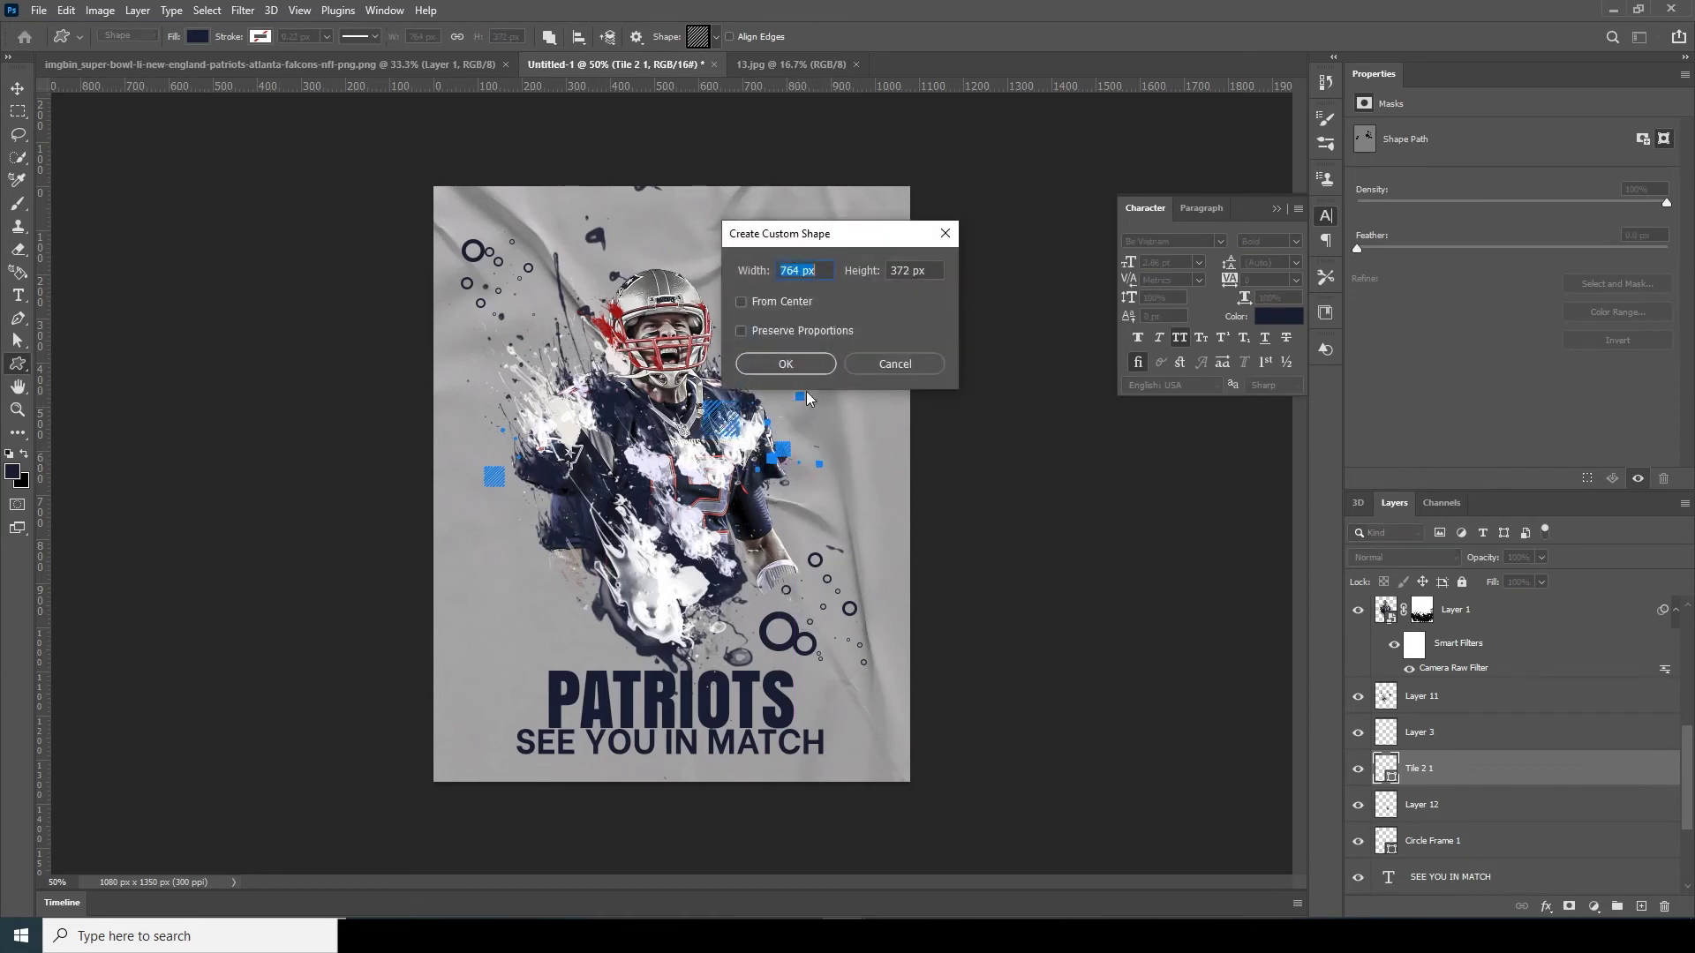
click(898, 364)
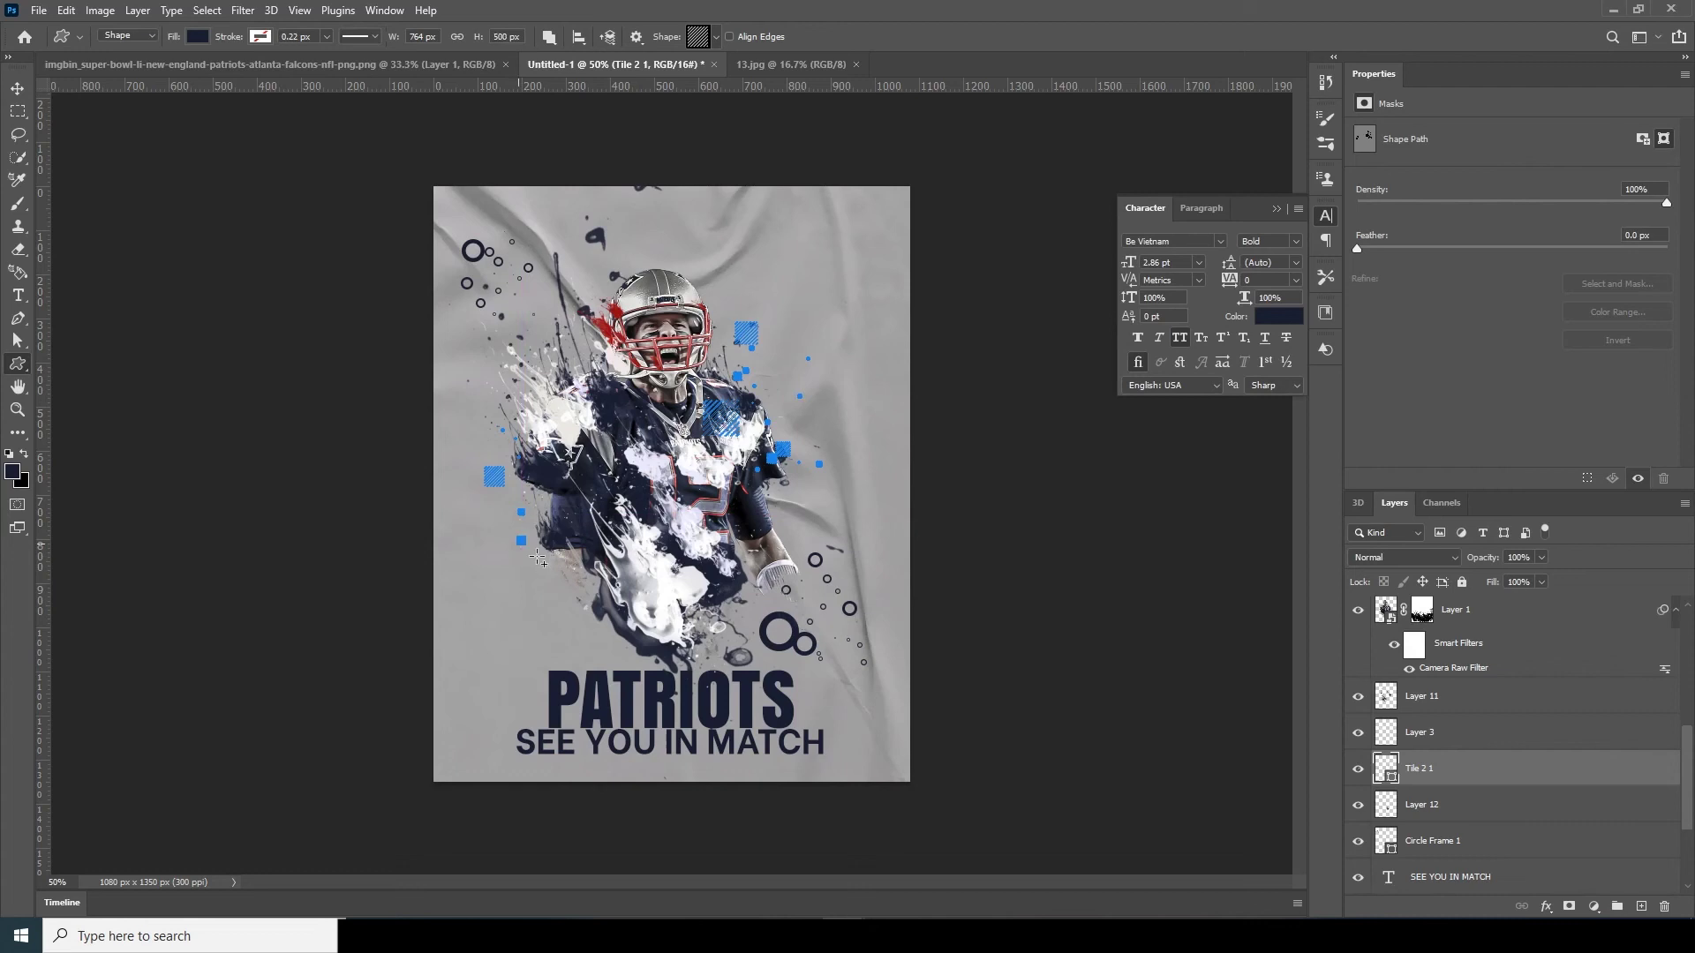
click(465, 530)
click(894, 364)
drag(456, 513, 491, 547)
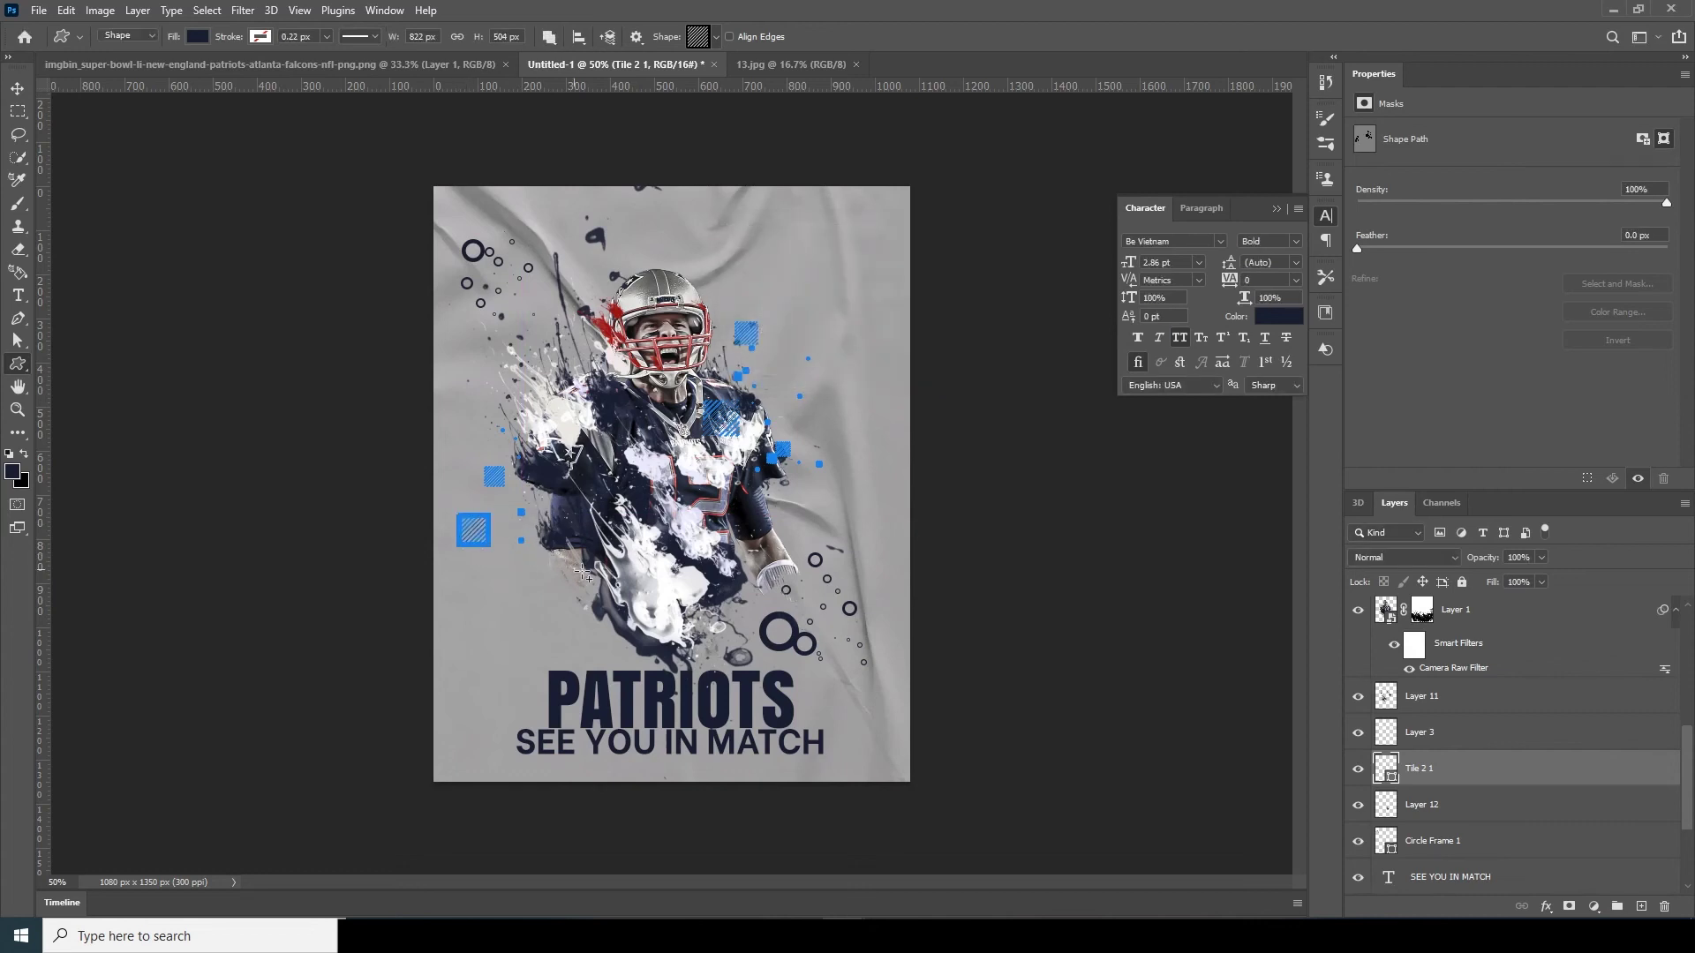
Step: Draw solid navy squares of varied sizes above Layer 3 in the poster's upper-right corner with the Square custom shape
click(1420, 733)
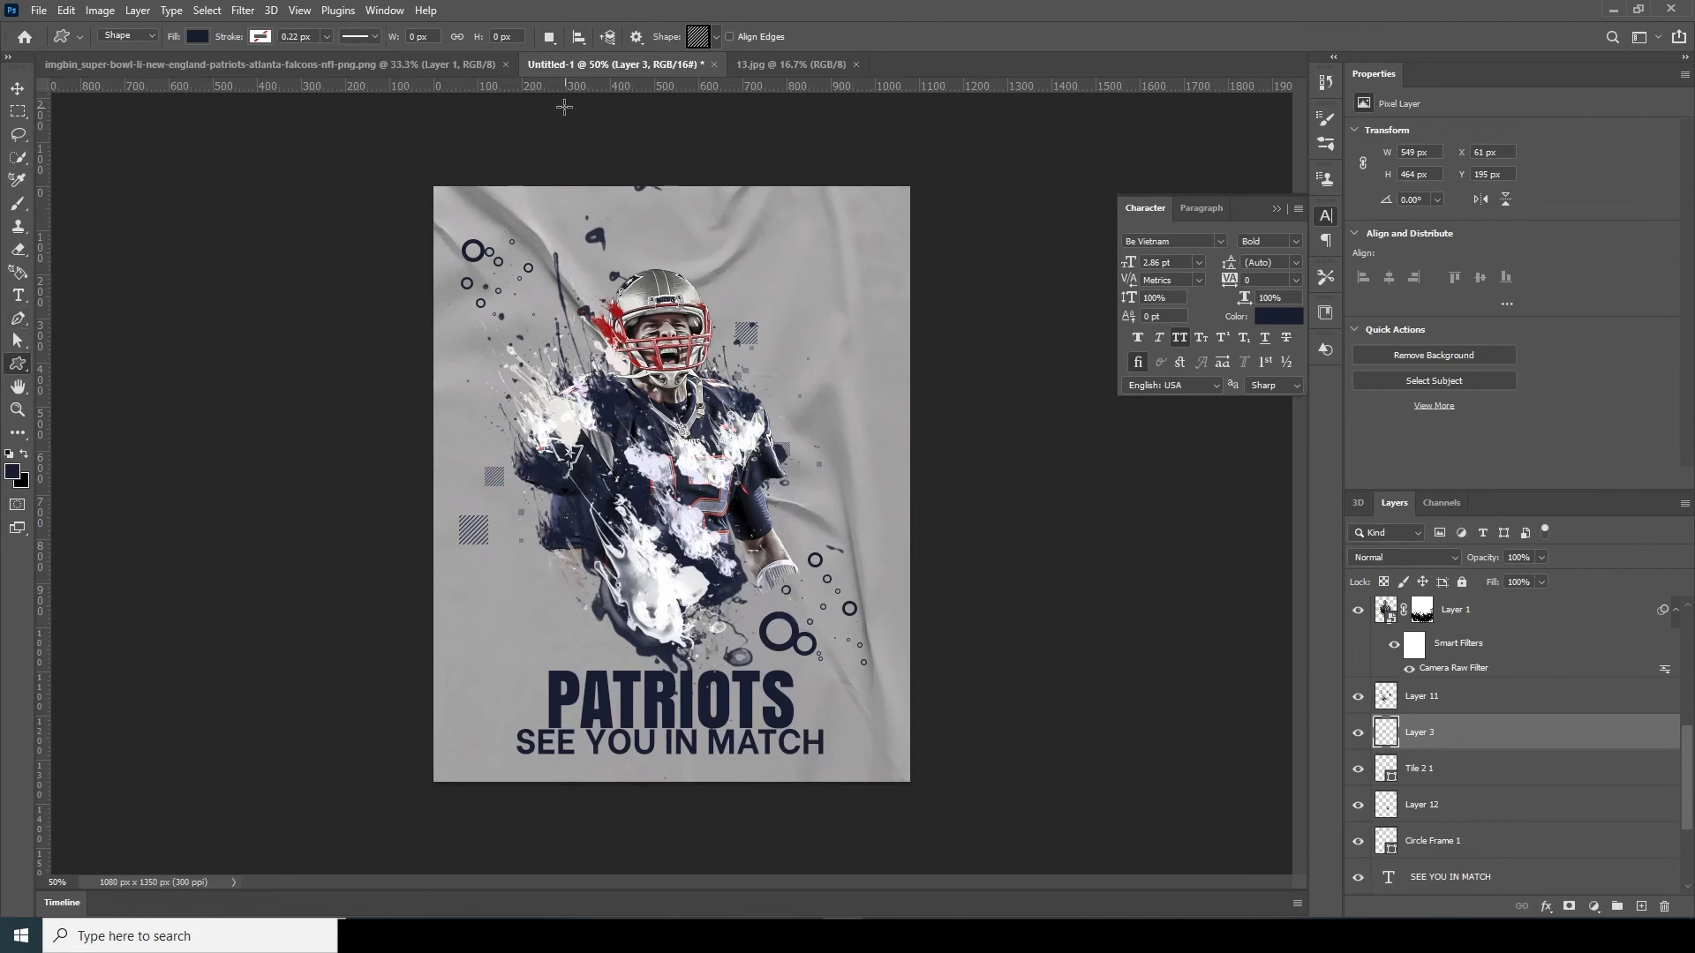
click(716, 36)
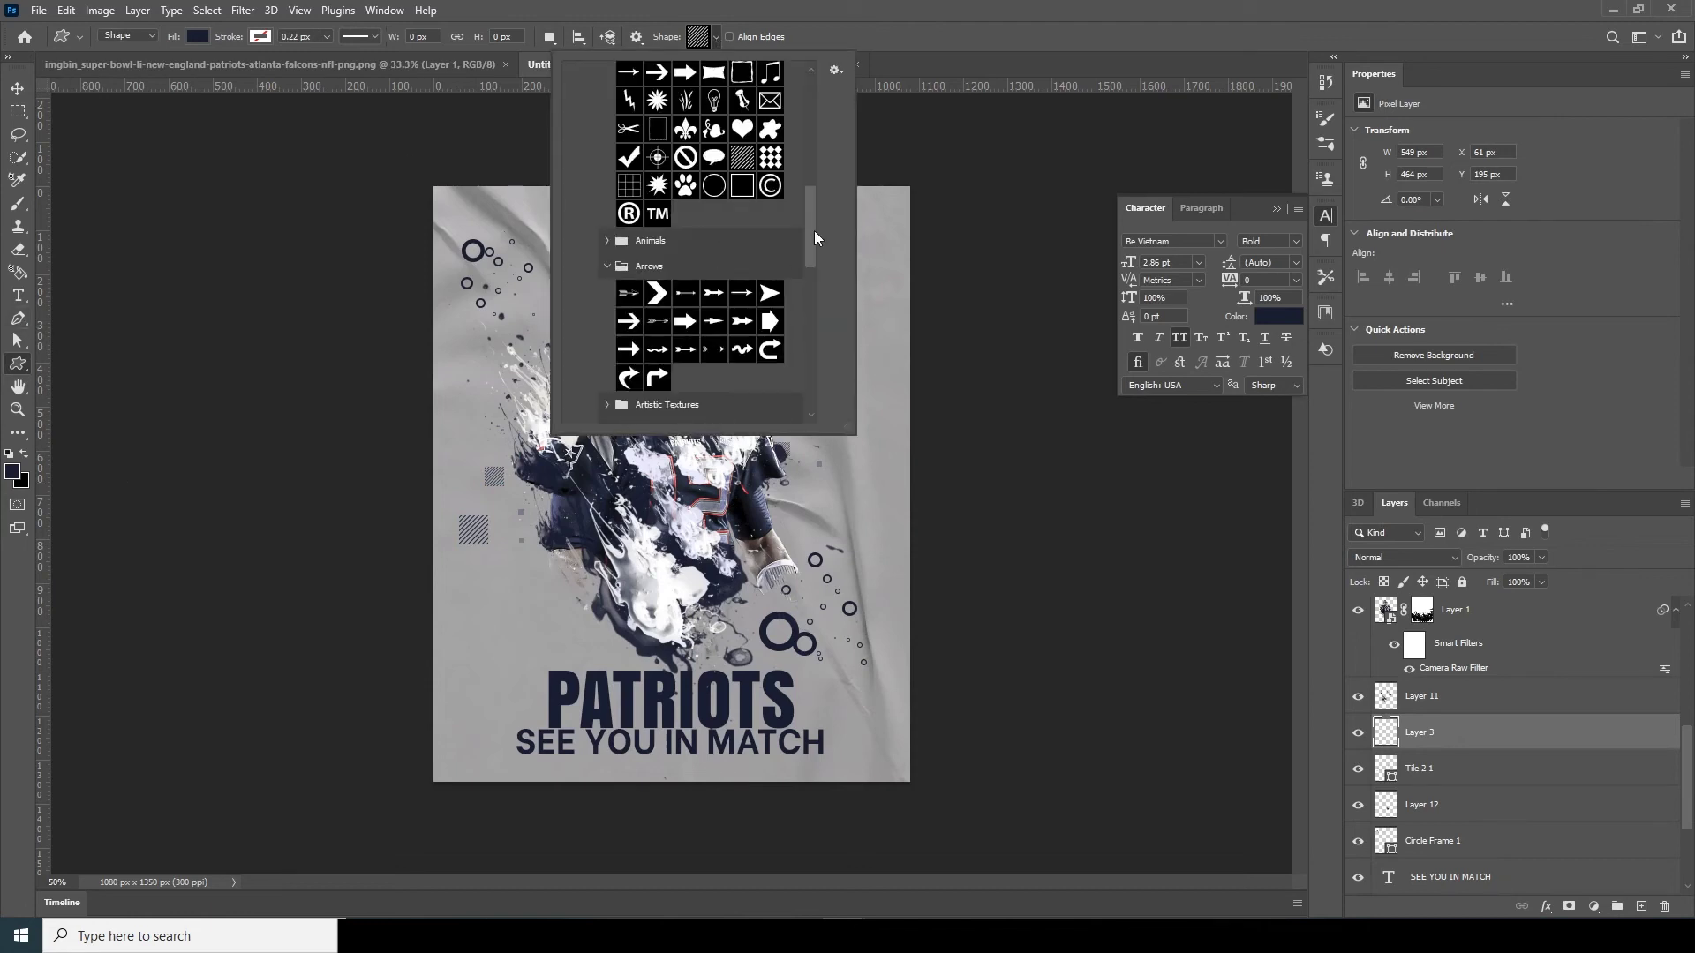
drag(814, 230, 813, 356)
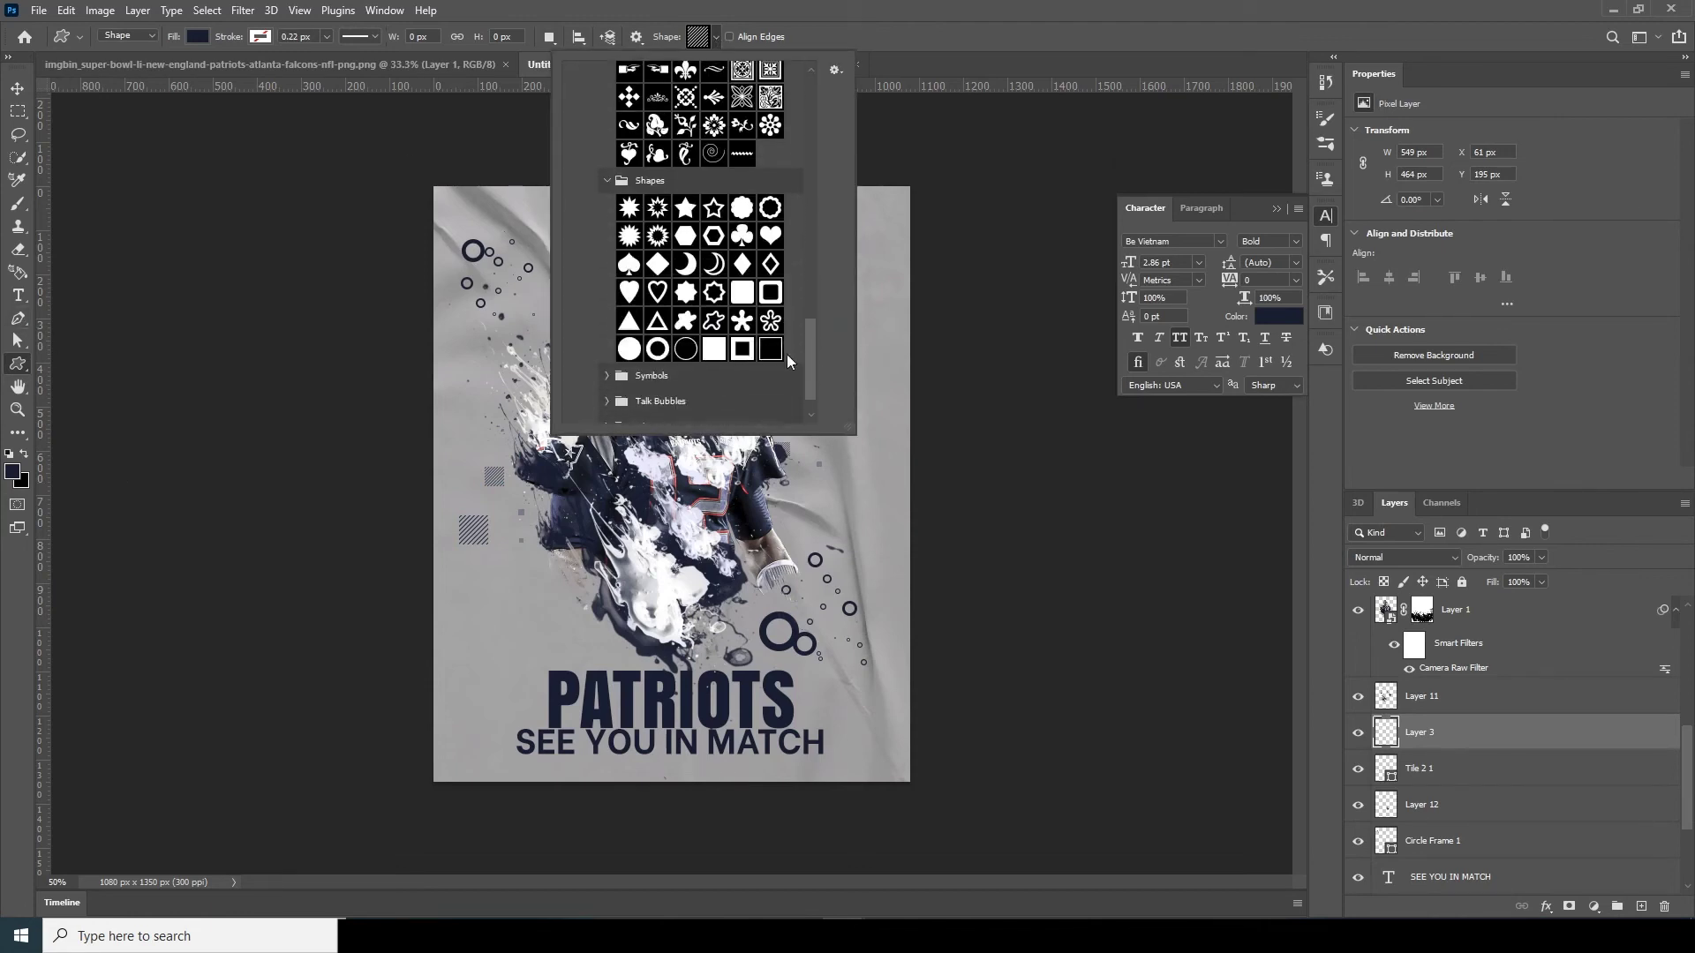
click(723, 354)
drag(888, 209, 900, 220)
drag(859, 216, 862, 218)
drag(865, 225, 878, 264)
click(876, 247)
click(904, 368)
drag(879, 276, 859, 260)
drag(841, 242, 849, 251)
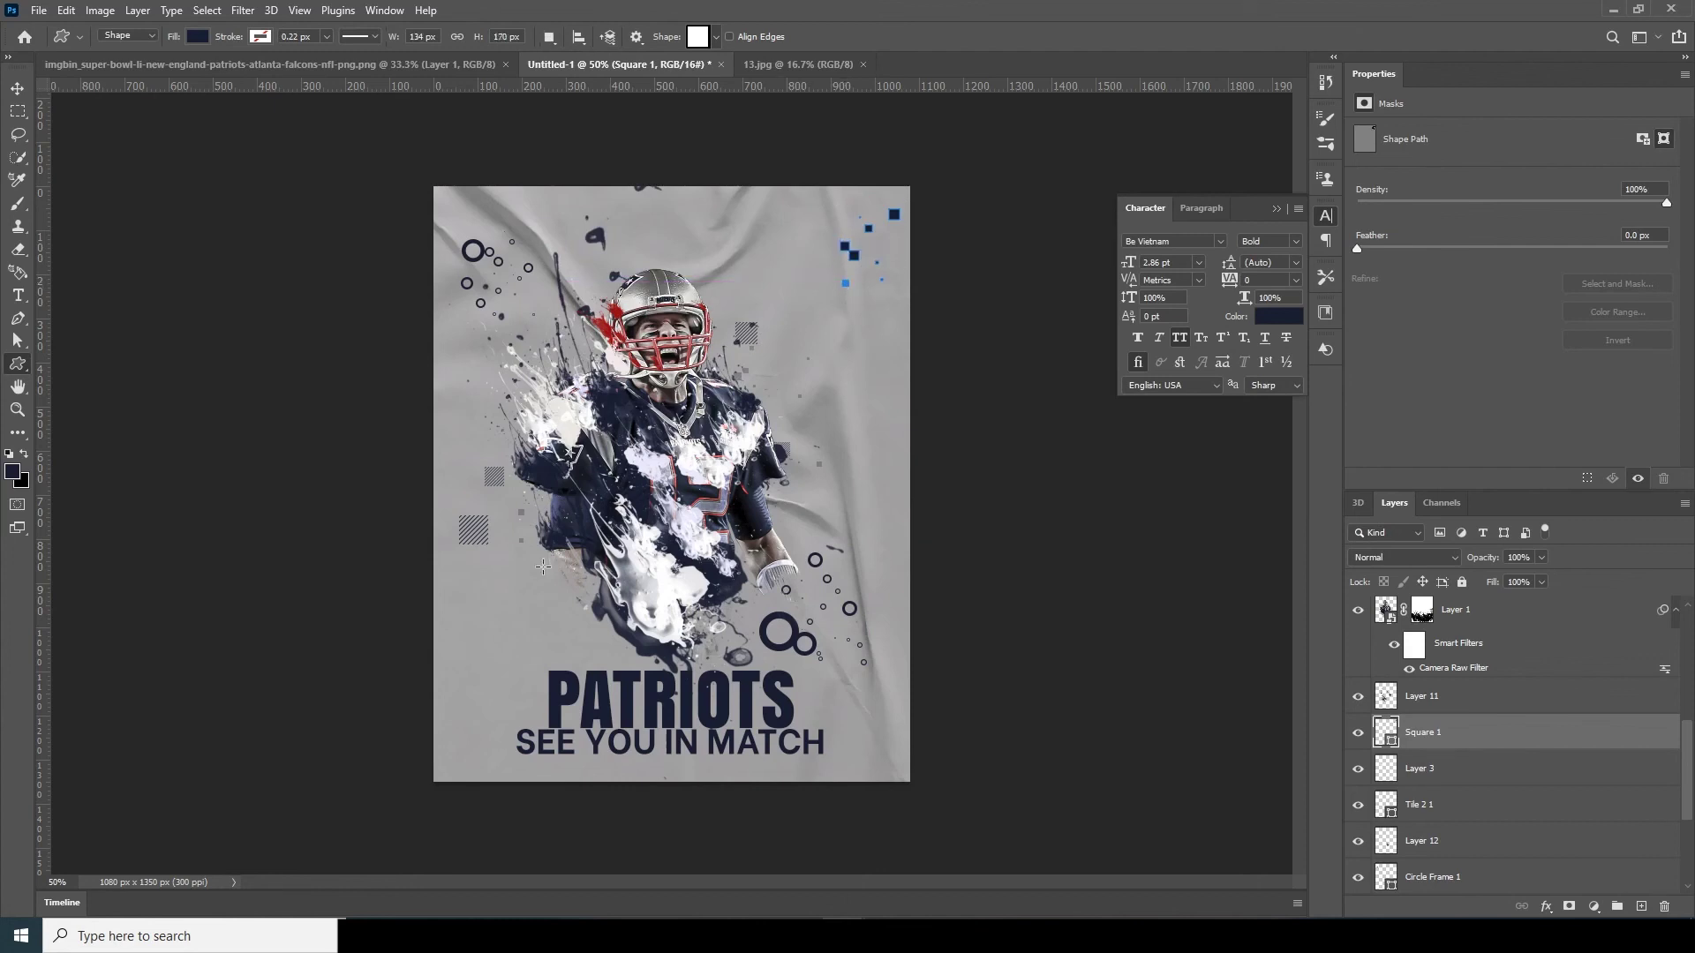
Step: Scatter more small navy squares in the poster's lower-left corner beside the title and deselect the shape layer
drag(487, 659, 501, 700)
drag(449, 672, 452, 676)
drag(459, 655, 461, 659)
drag(463, 637, 468, 642)
click(18, 90)
click(1087, 631)
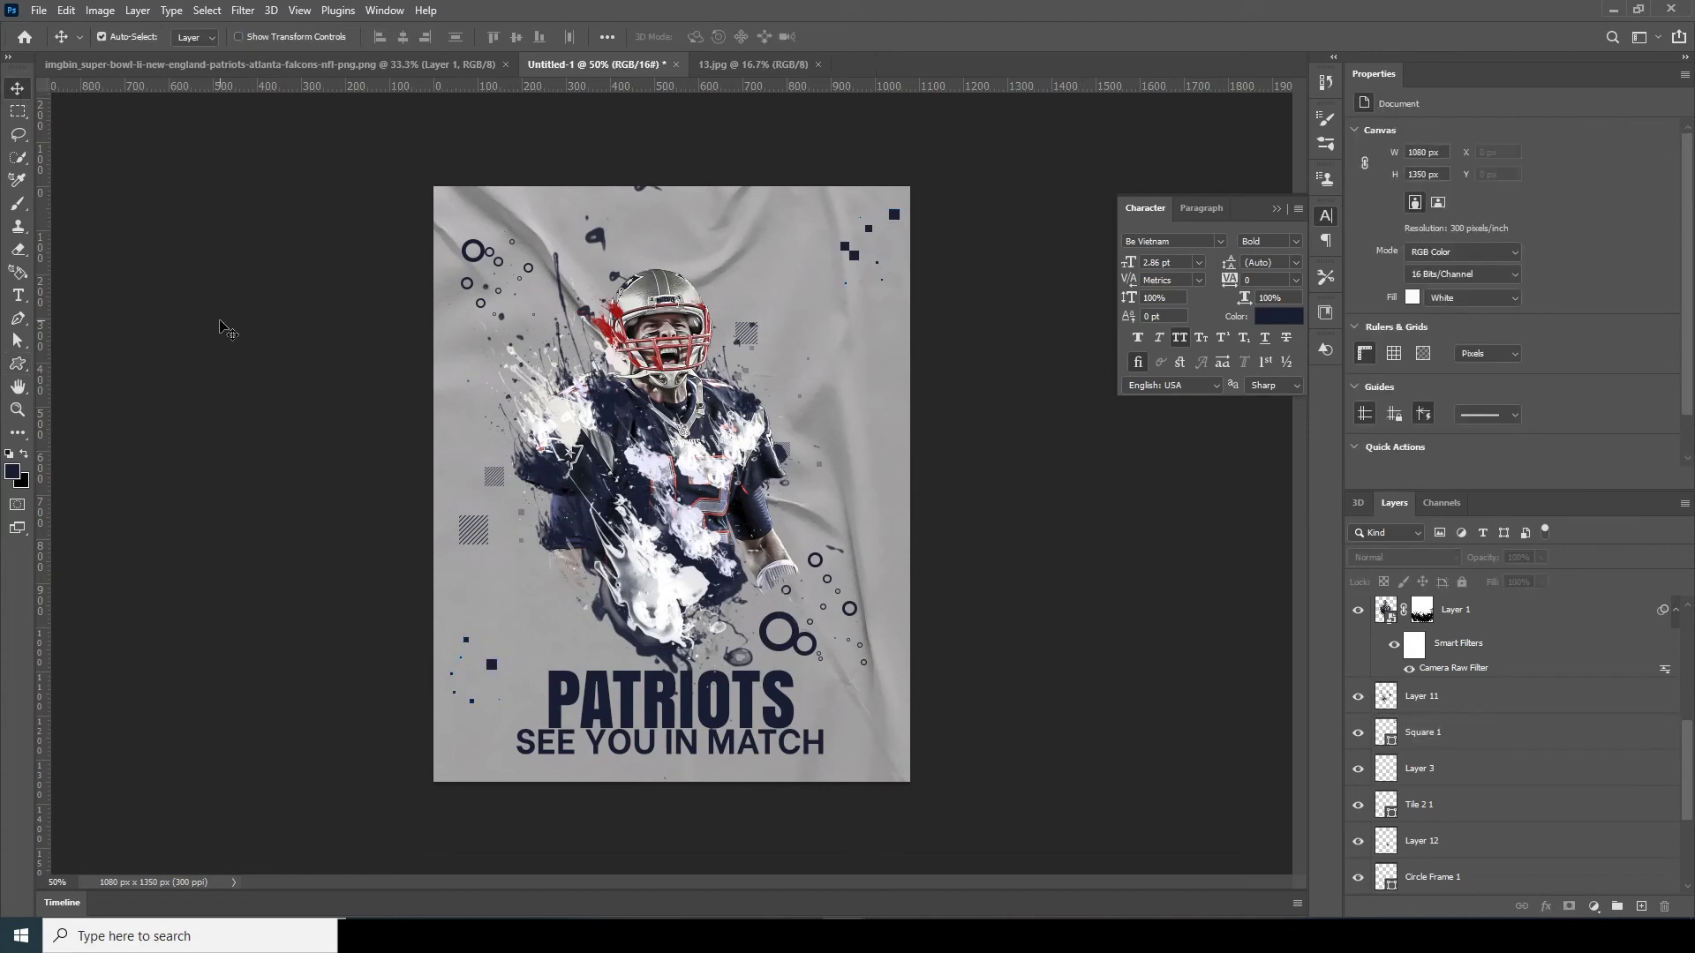
Step: Add a horizontal paragraph text box of Lorem ipsum placeholder text, about 760 x 82 px, across the top of the poster
click(17, 294)
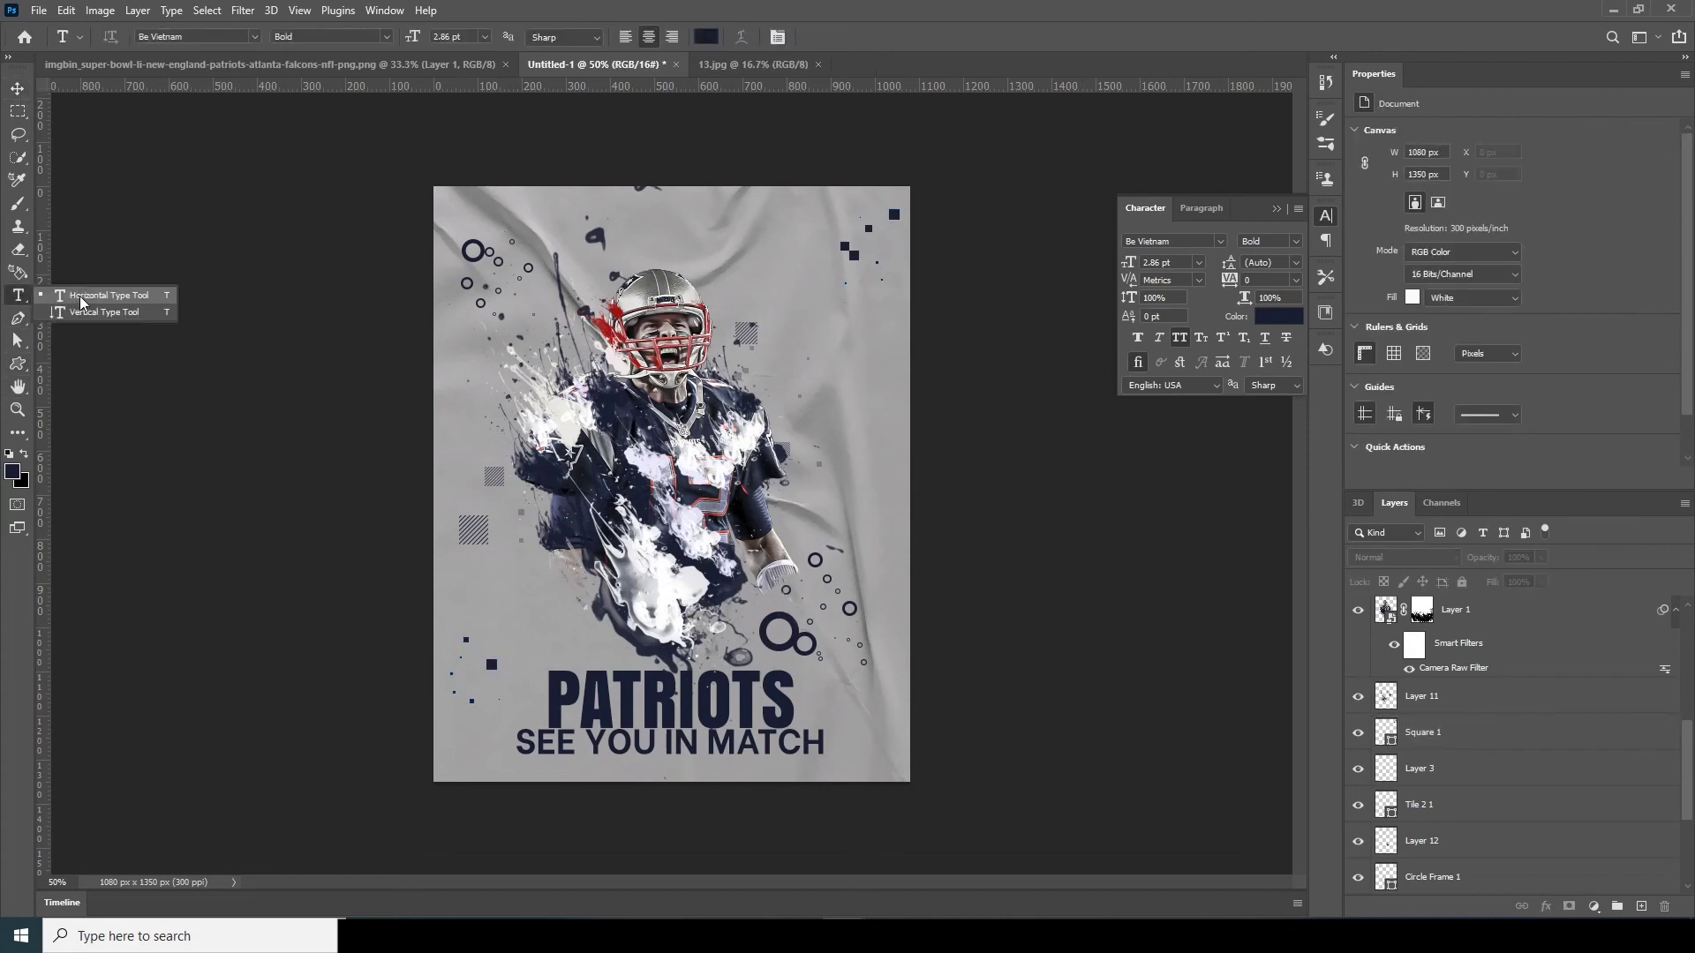
click(81, 296)
drag(497, 213, 827, 245)
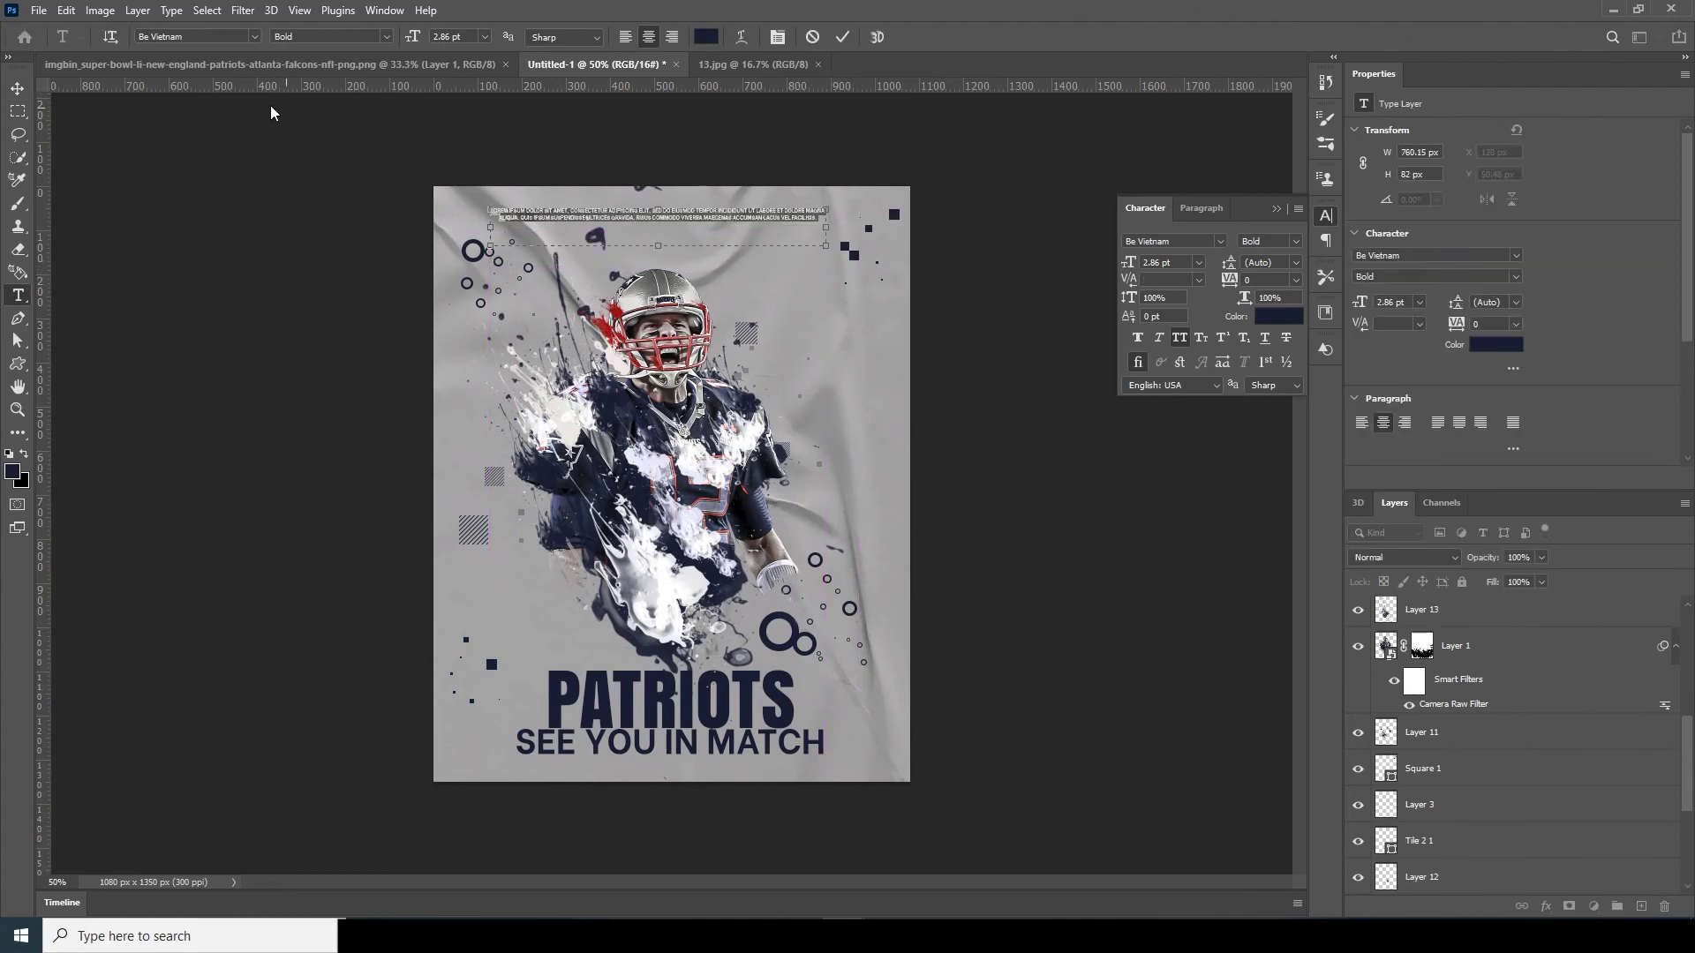
click(21, 89)
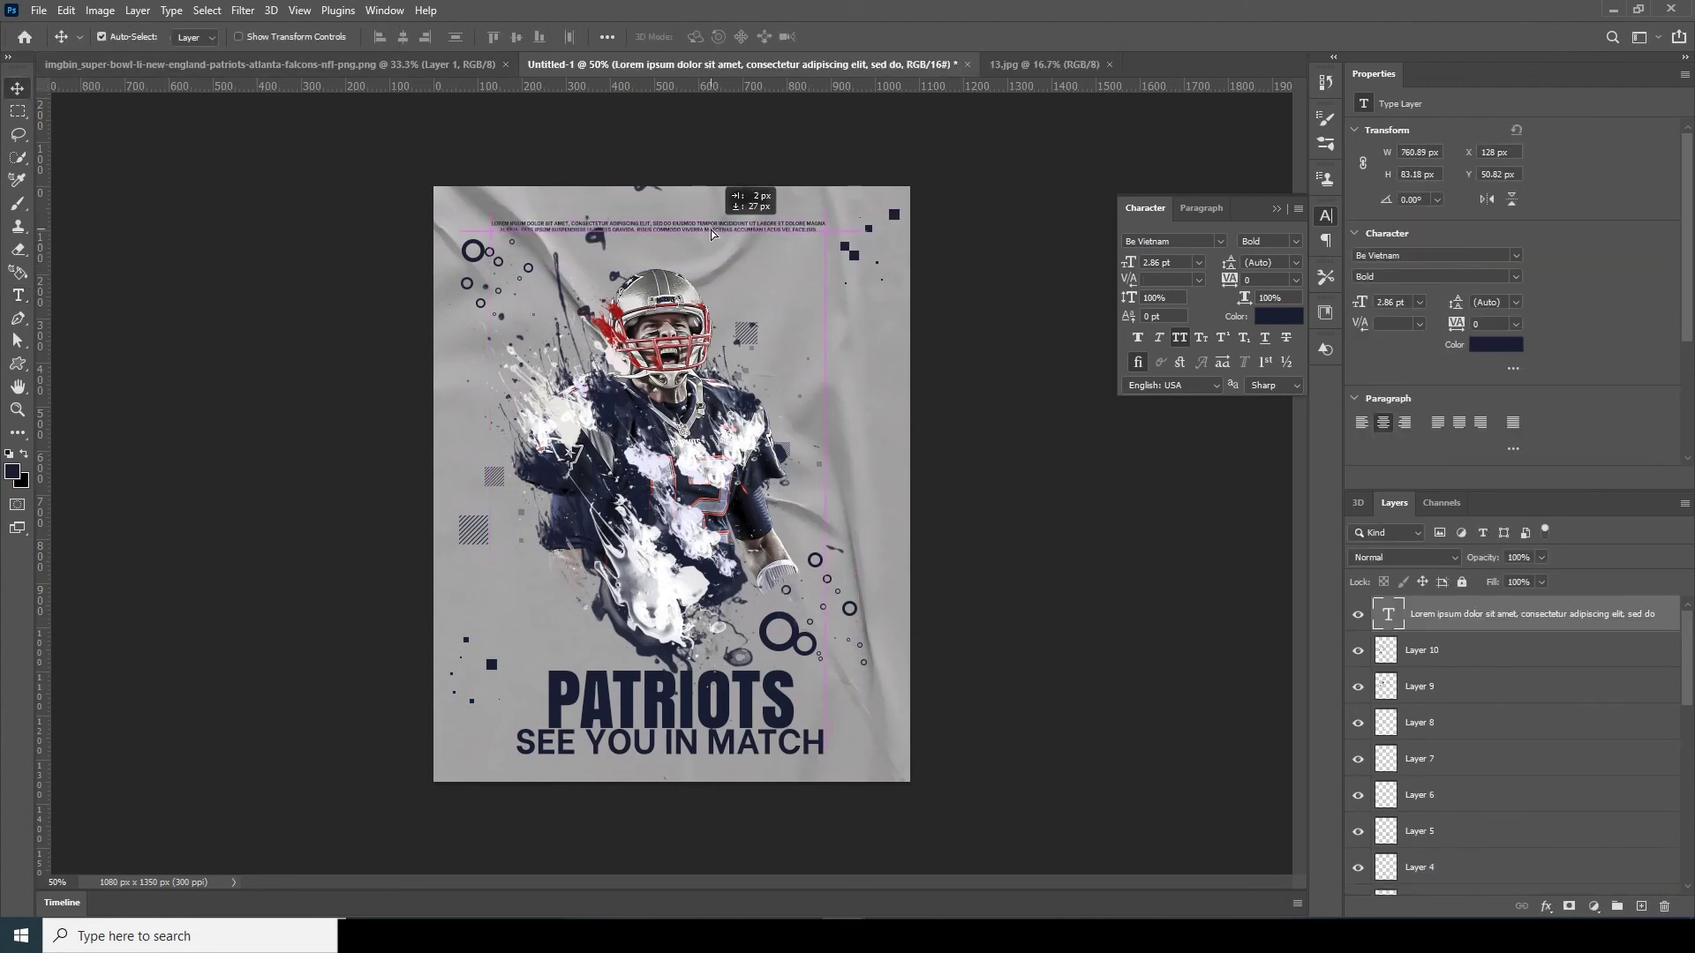